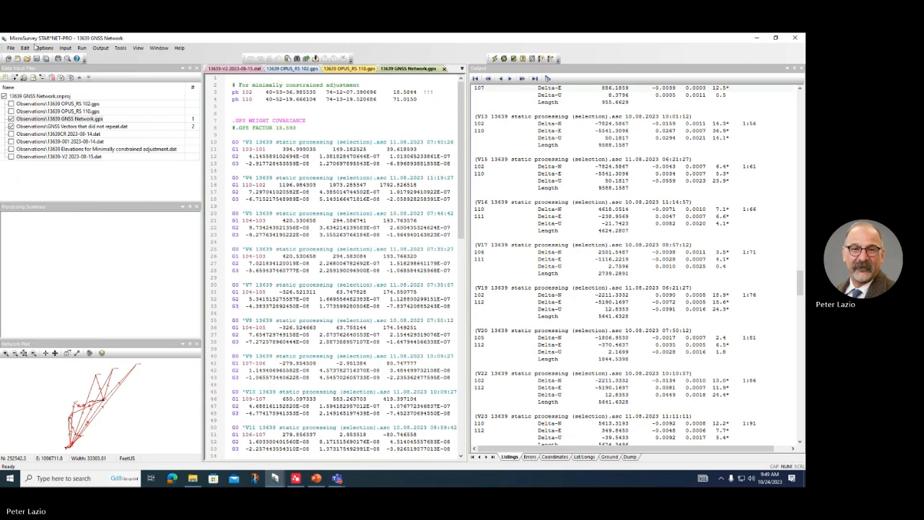
Step: Review the project's convergence, instrument, listing and tolerance settings without changing anything
{"action": "left_click", "coordinate": [43, 48]}
{"action": "left_click", "coordinate": [51, 57]}
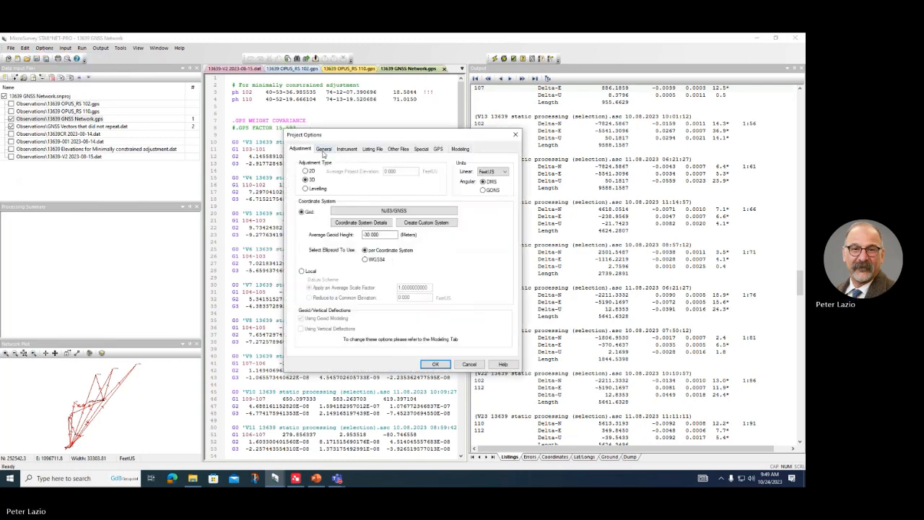
{"action": "left_click", "coordinate": [322, 150]}
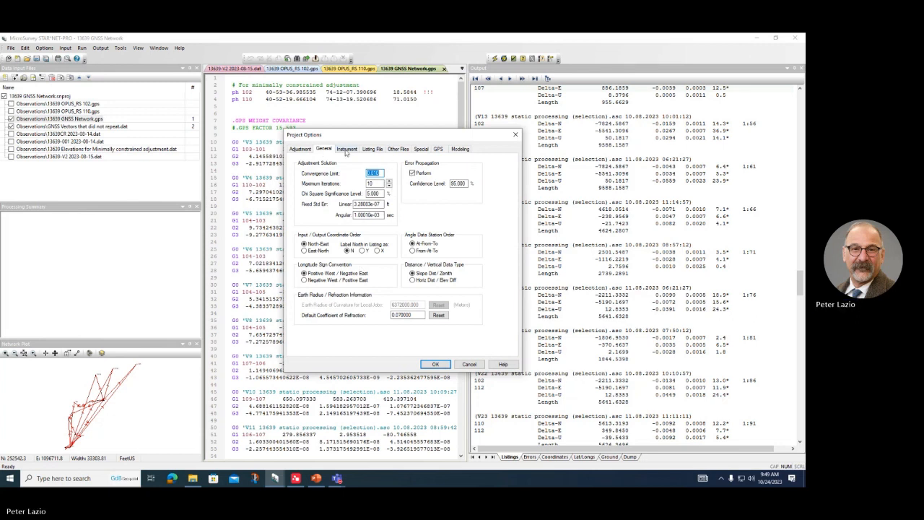
{"action": "left_click", "coordinate": [348, 151]}
{"action": "left_click", "coordinate": [370, 150]}
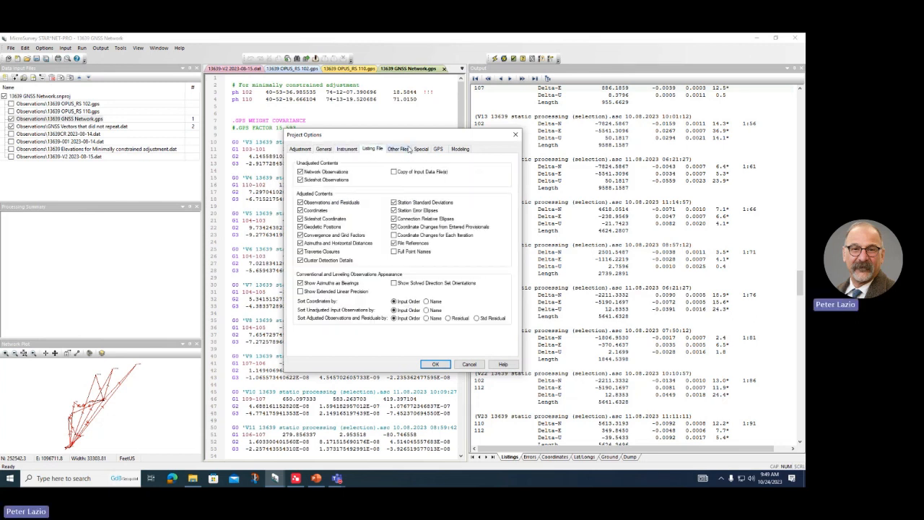
{"action": "left_click", "coordinate": [421, 149]}
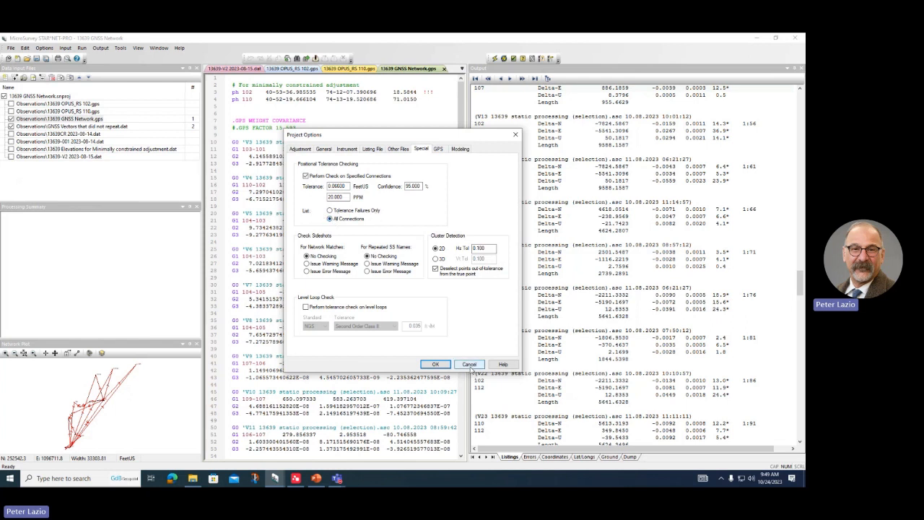
{"action": "left_click", "coordinate": [469, 364]}
Step: Look over the Peckman River talking points in the presentation, then return to STAR*NET
{"action": "left_click", "coordinate": [316, 478]}
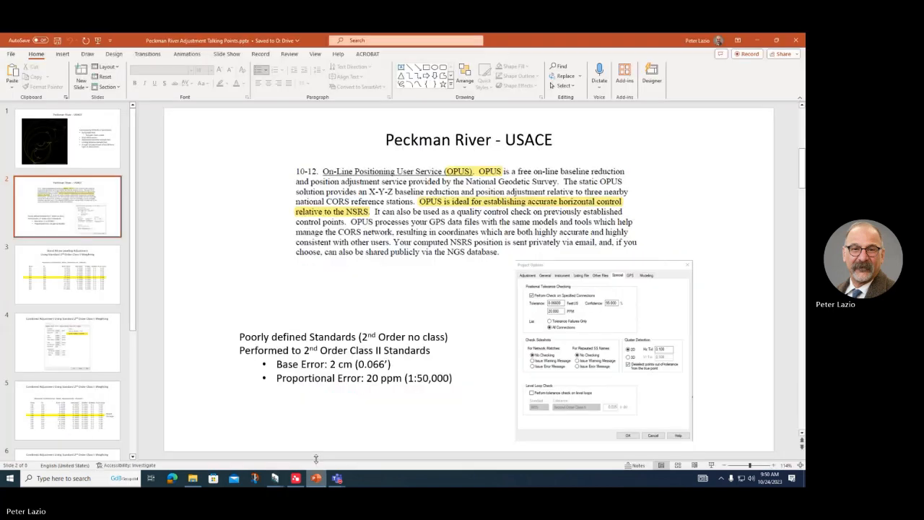
{"action": "scroll", "coordinate": [291, 342], "scroll_direction": "down", "scroll_amount": 1}
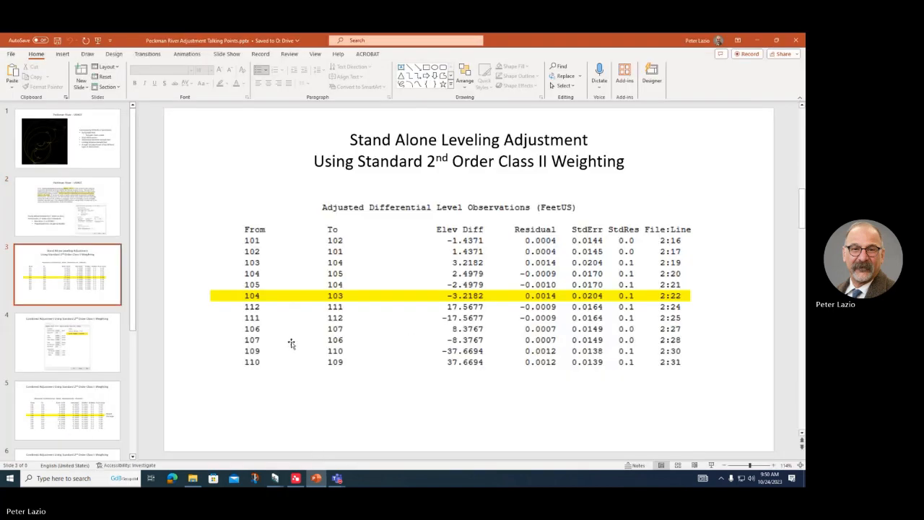
{"action": "scroll", "coordinate": [291, 343], "scroll_direction": "up", "scroll_amount": 1}
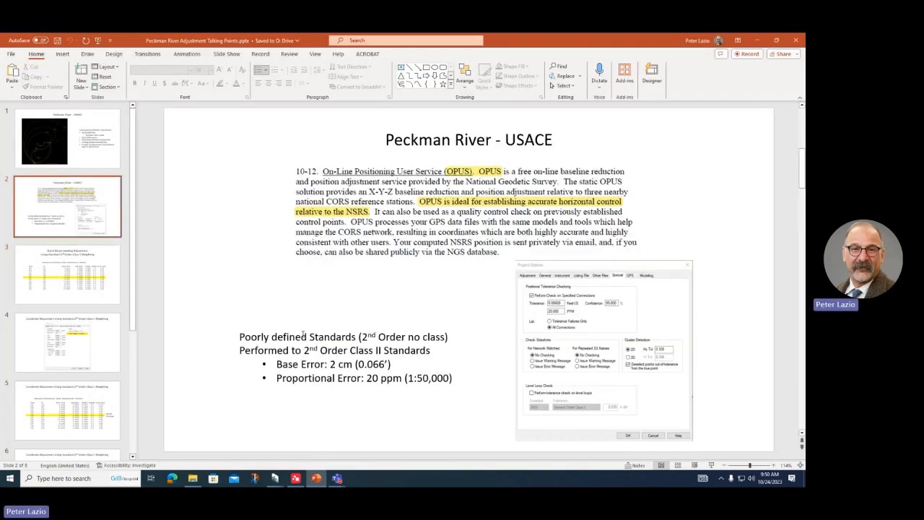
{"action": "left_click", "coordinate": [759, 41]}
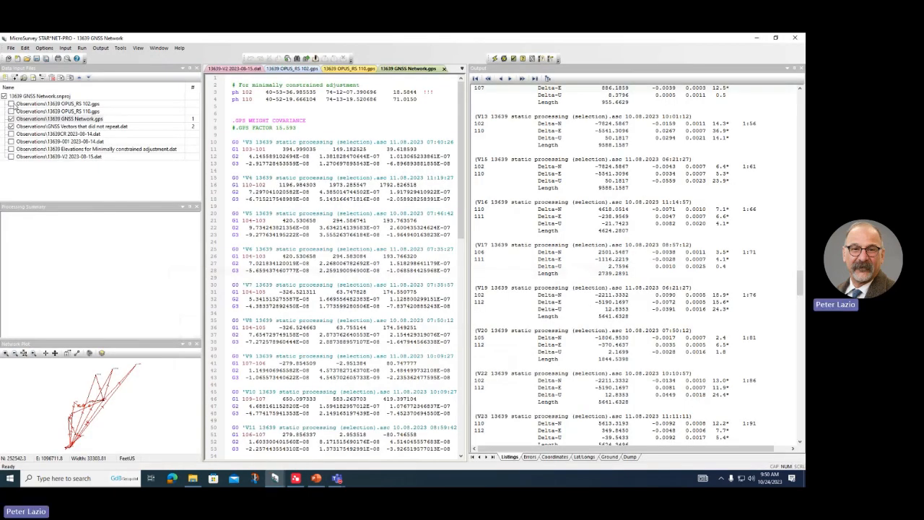
Step: Check only OPUS_RS 102.gps as input and comment out its .OPUS FACTOR 2.057 line with #
{"action": "left_click", "coordinate": [13, 105]}
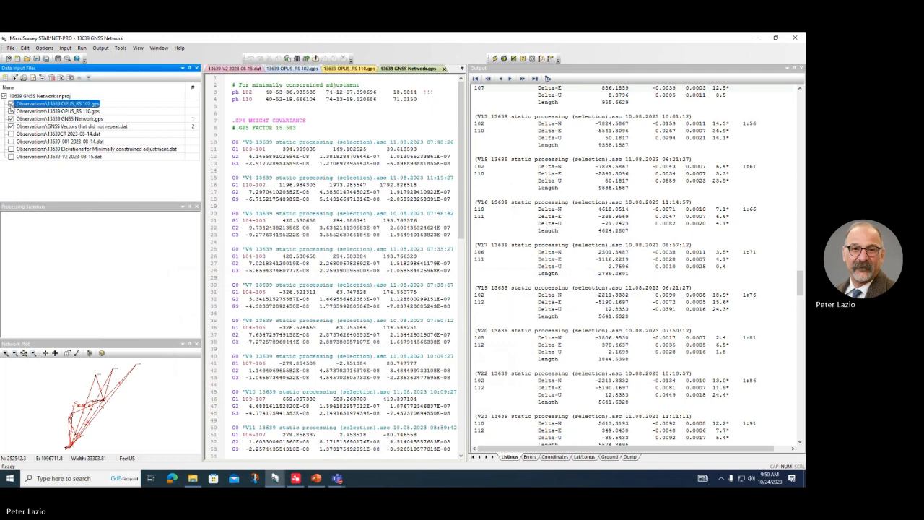
{"action": "left_click", "coordinate": [11, 127]}
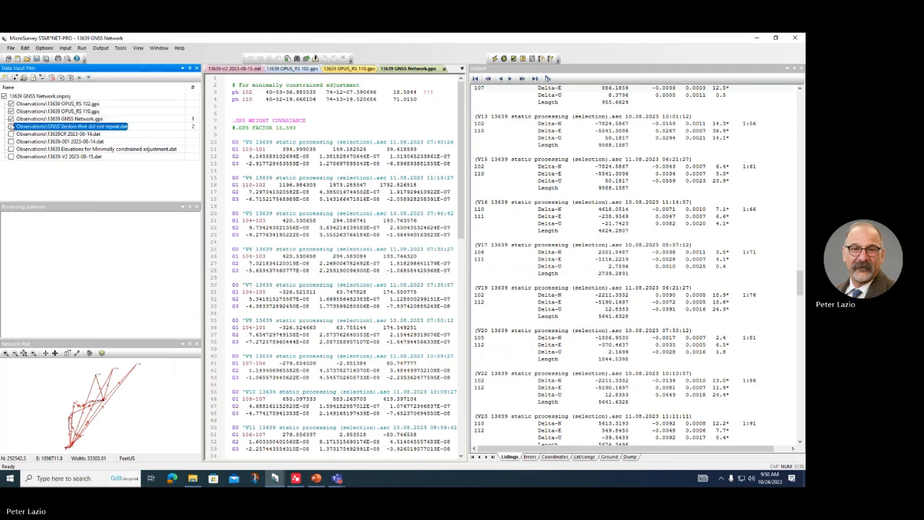
{"action": "left_click", "coordinate": [11, 112]}
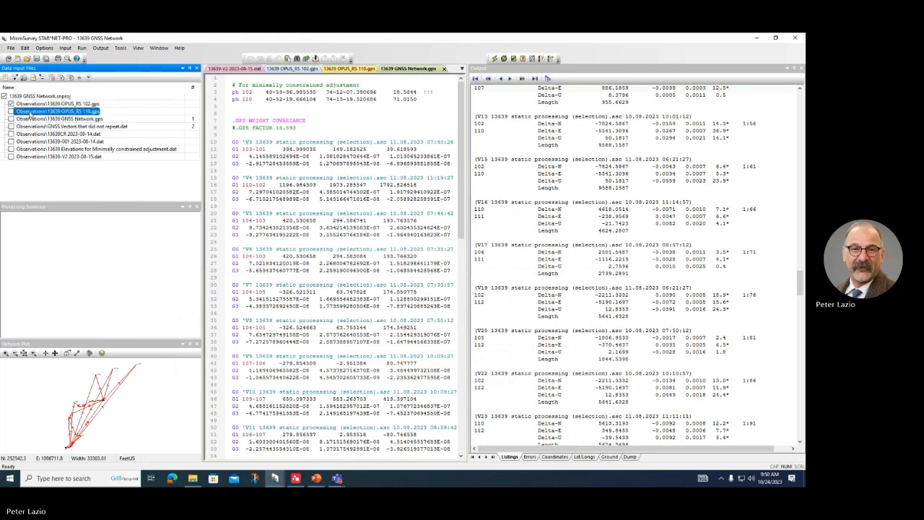
{"action": "double_click", "coordinate": [38, 104]}
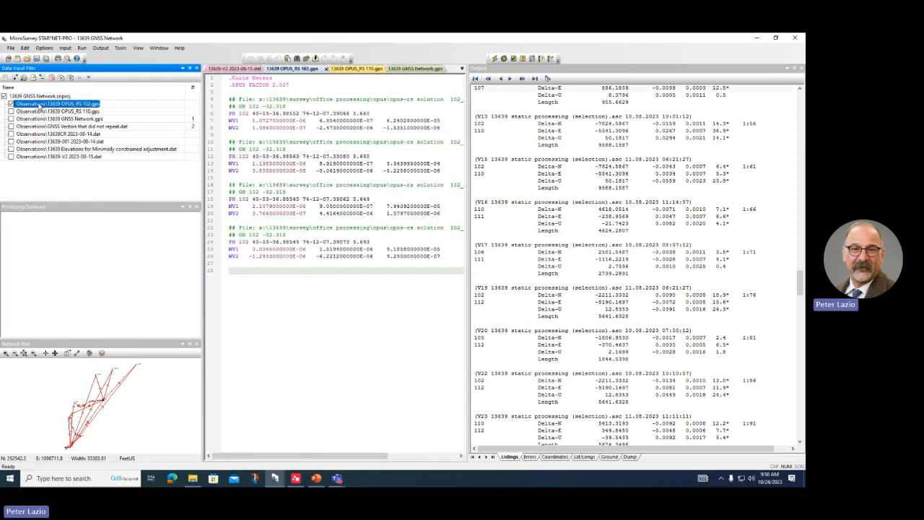
{"action": "left_click", "coordinate": [226, 90]}
{"action": "left_click", "coordinate": [224, 87]}
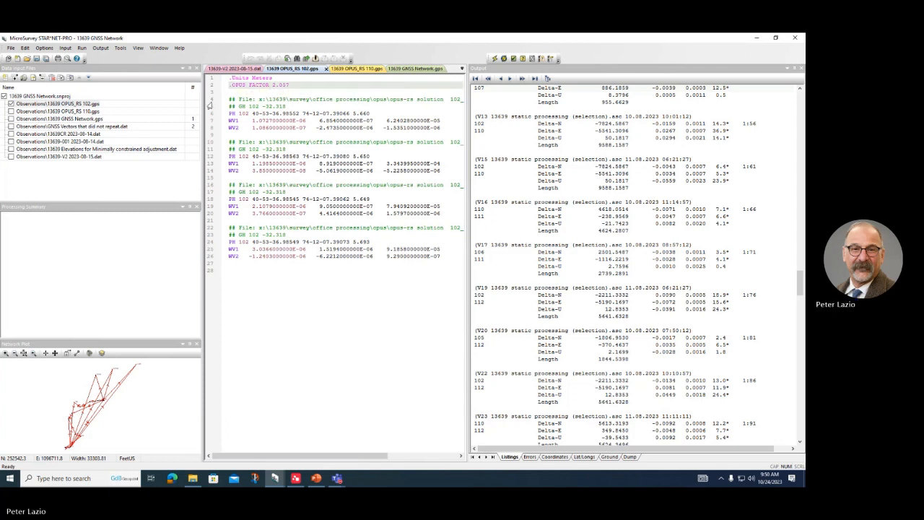
{"action": "type", "text": "#"}
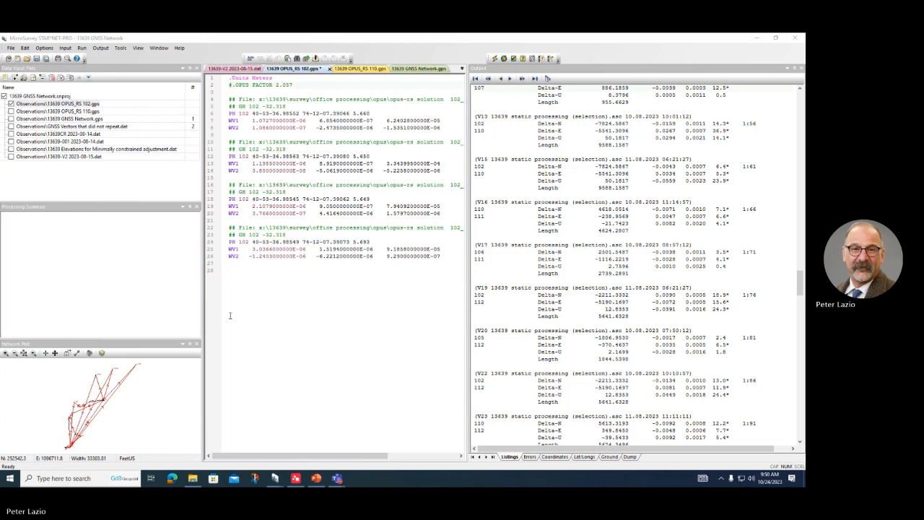
Step: Run the adjustment with 102.gps saved and reloaded, review the listing, and run it again
{"action": "left_click", "coordinate": [530, 223]}
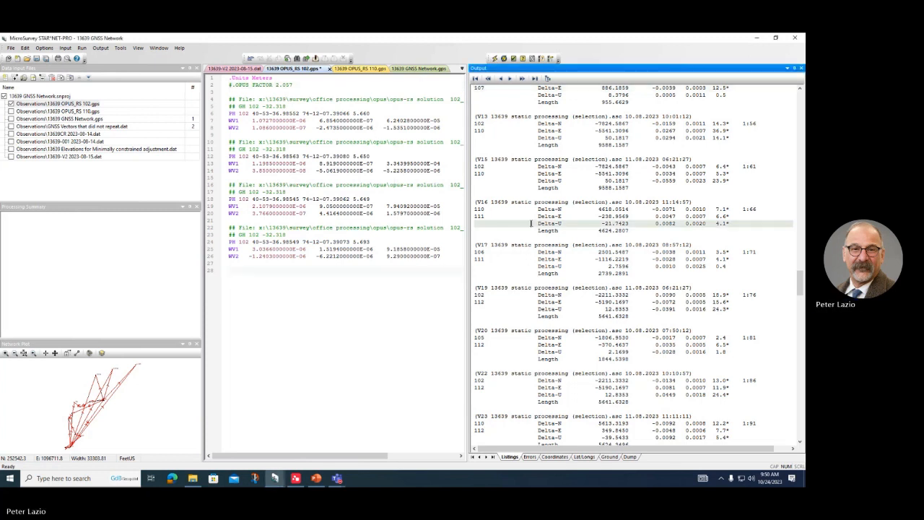
{"action": "left_click", "coordinate": [495, 59]}
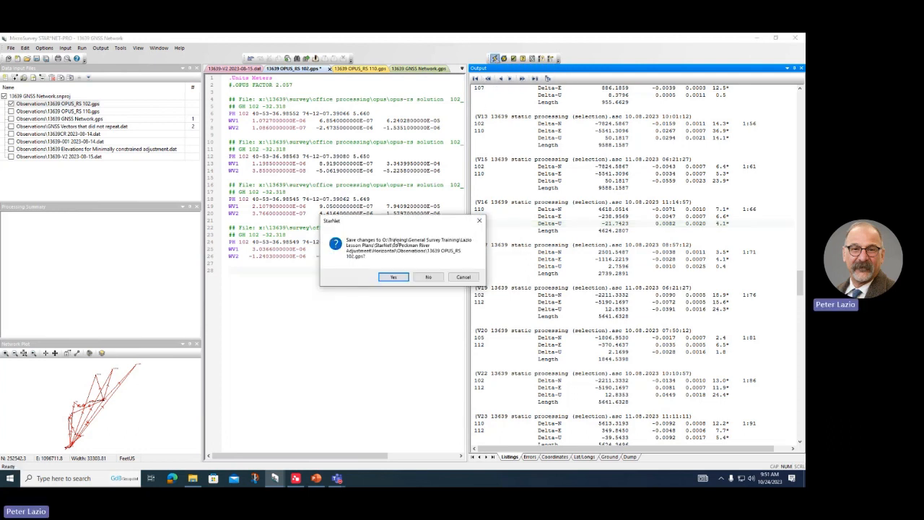
{"action": "left_click", "coordinate": [393, 277]}
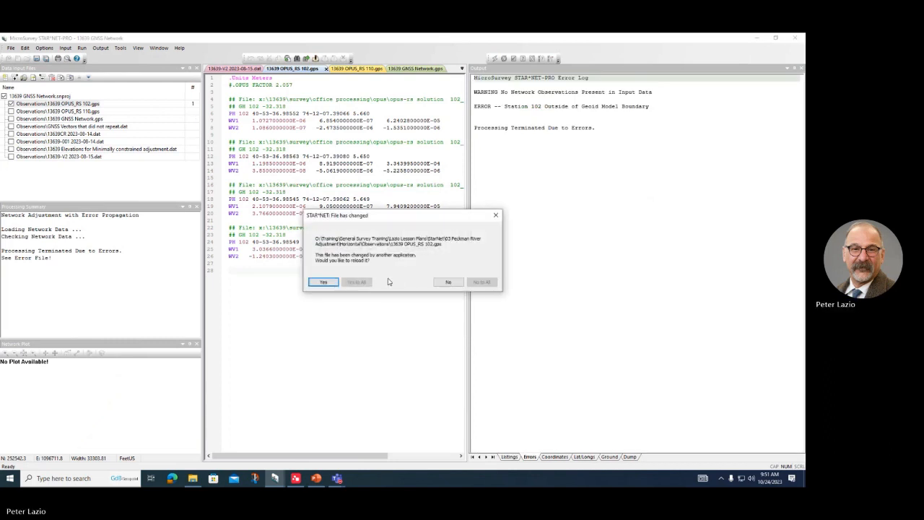
{"action": "left_click", "coordinate": [323, 281]}
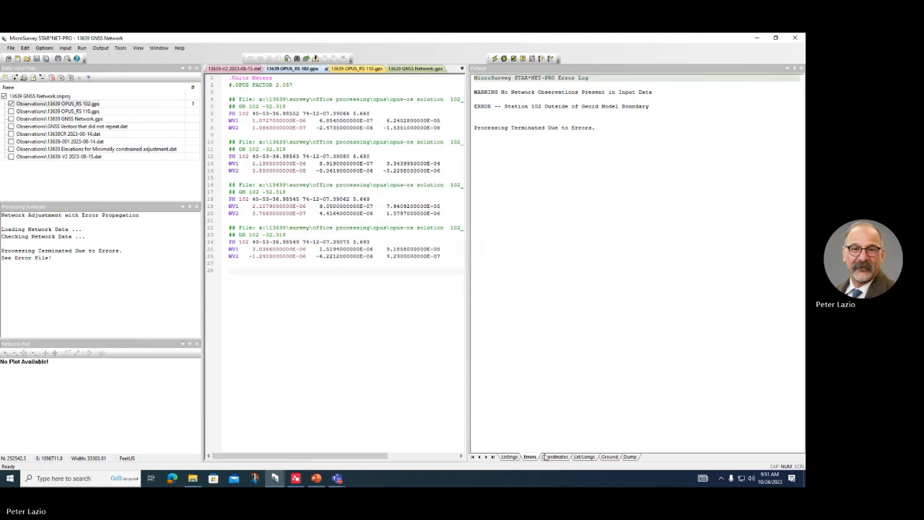
{"action": "left_click", "coordinate": [509, 457]}
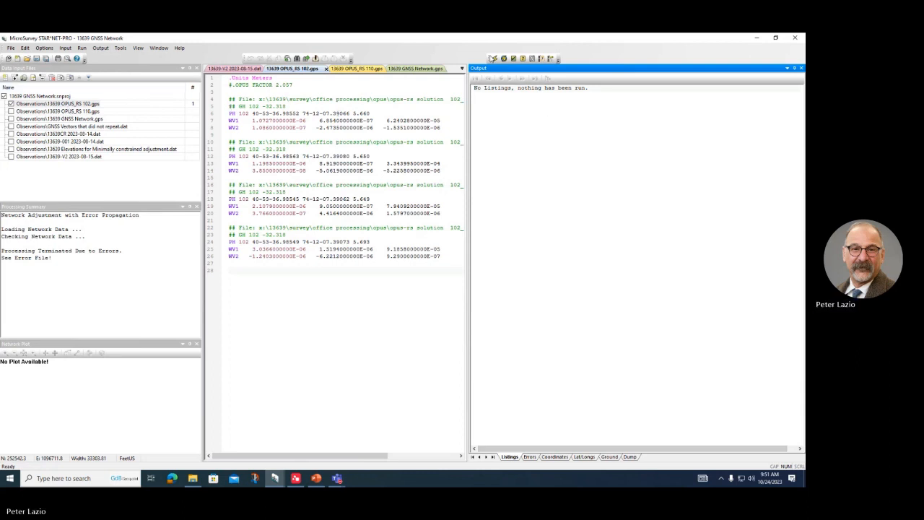
{"action": "left_click", "coordinate": [495, 58]}
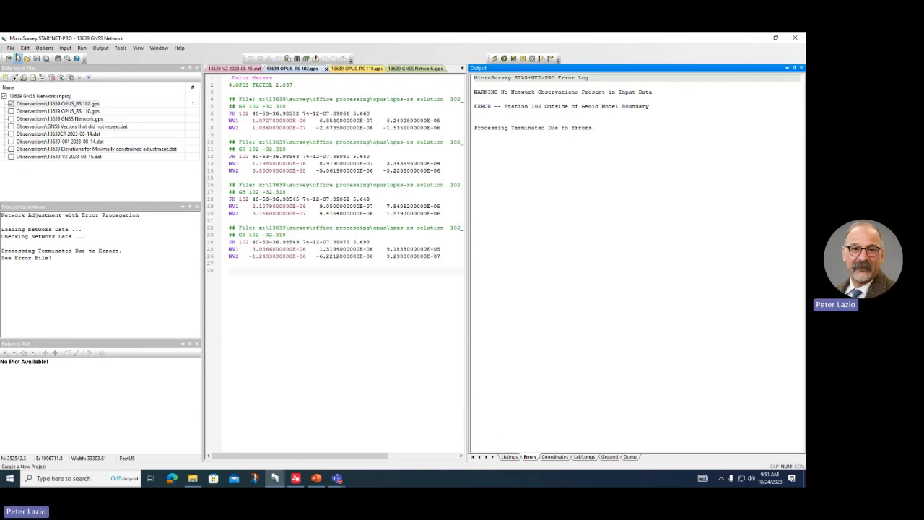
Step: Open the project's geoid modeling settings and browse for a different geoid file
{"action": "left_click", "coordinate": [44, 49]}
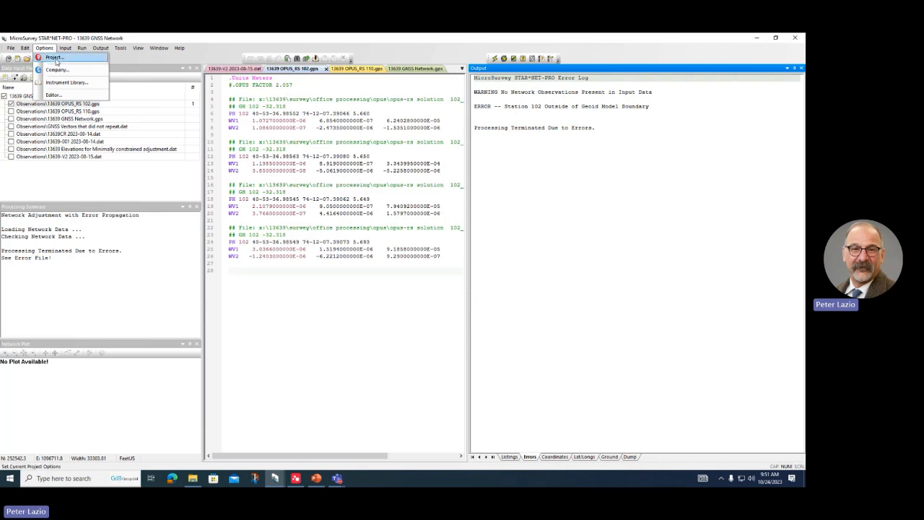
{"action": "left_click", "coordinate": [51, 58]}
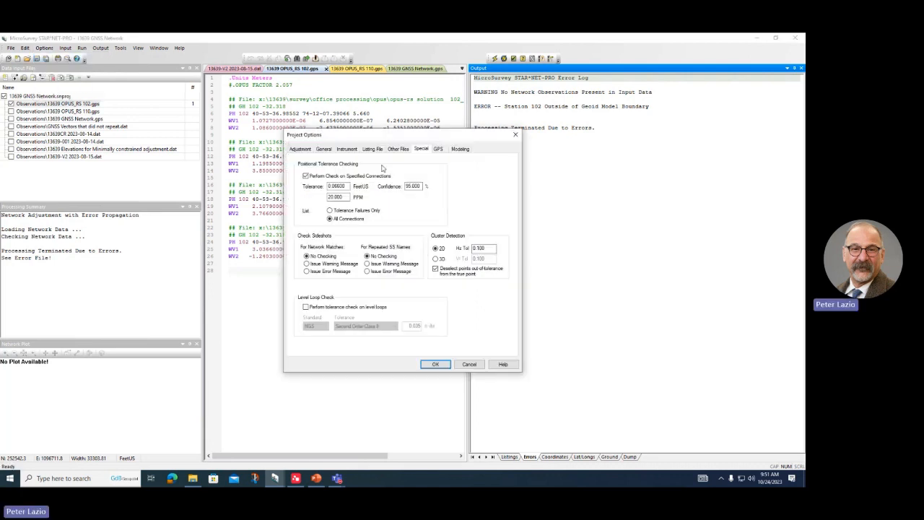
{"action": "left_click", "coordinate": [460, 150]}
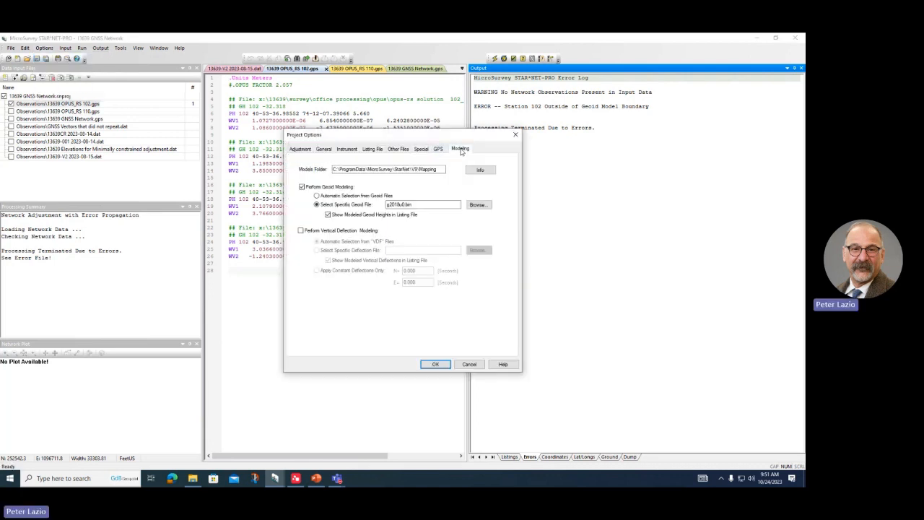
{"action": "left_click", "coordinate": [477, 205]}
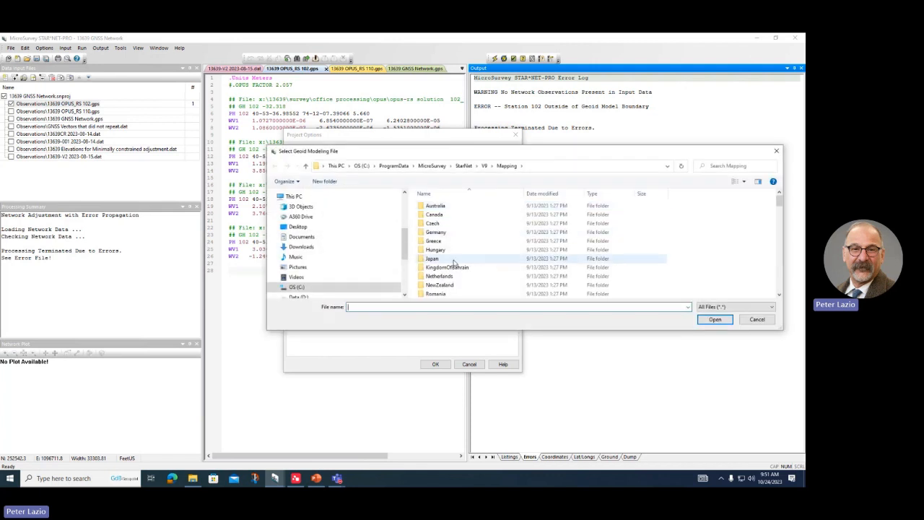
{"action": "scroll", "coordinate": [447, 246], "scroll_direction": "down", "scroll_amount": 5}
{"action": "scroll", "coordinate": [454, 249], "scroll_direction": "up", "scroll_amount": 3}
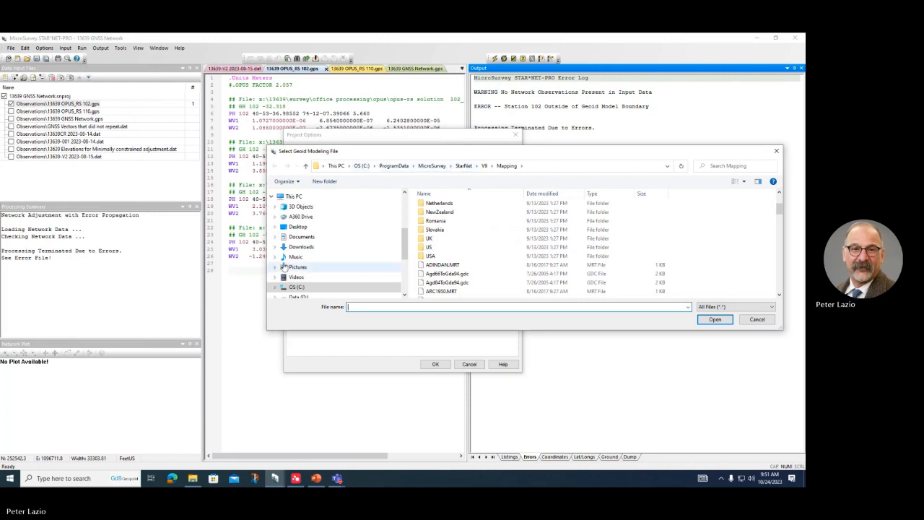
{"action": "scroll", "coordinate": [303, 275], "scroll_direction": "down", "scroll_amount": 3}
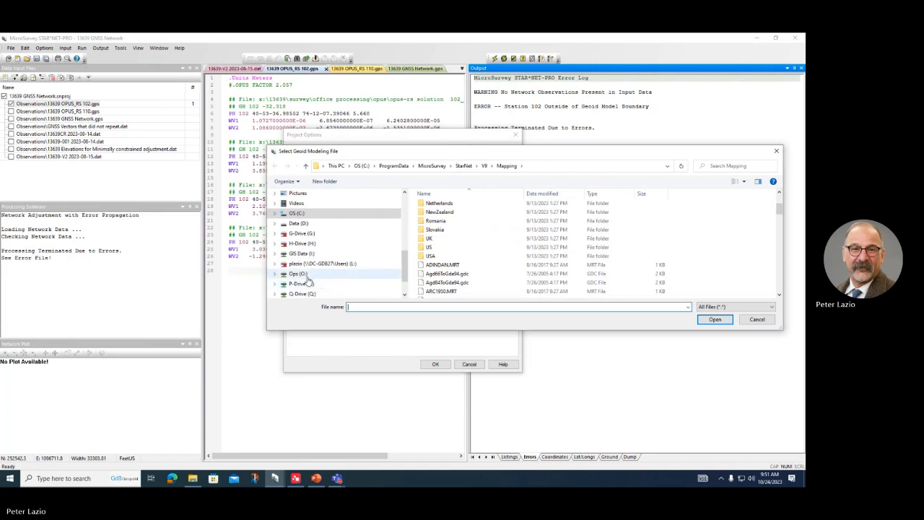
Step: Choose g2018u0.bin from O: drive's Geoids\Geoid18 folder and apply the project options
{"action": "left_click", "coordinate": [306, 276]}
{"action": "scroll", "coordinate": [462, 256], "scroll_direction": "down", "scroll_amount": 5}
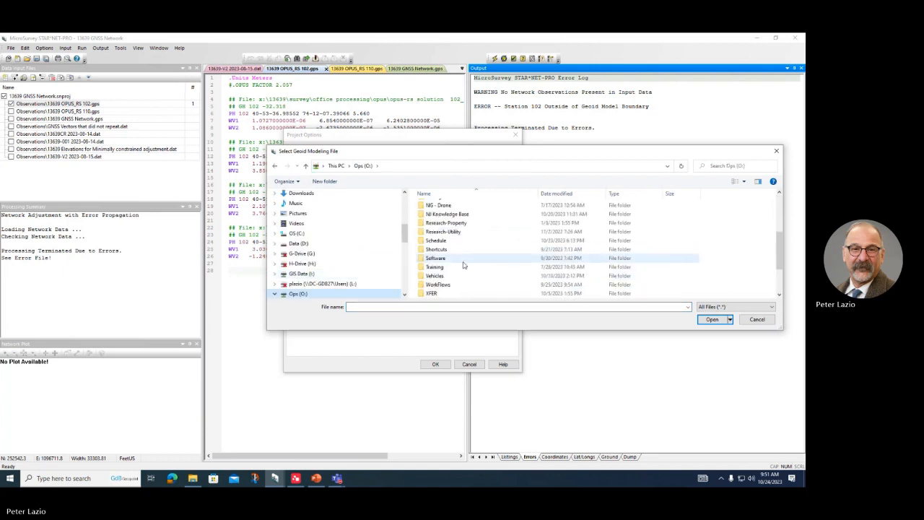
{"action": "scroll", "coordinate": [462, 264], "scroll_direction": "down", "scroll_amount": 2}
{"action": "scroll", "coordinate": [442, 255], "scroll_direction": "up", "scroll_amount": 2}
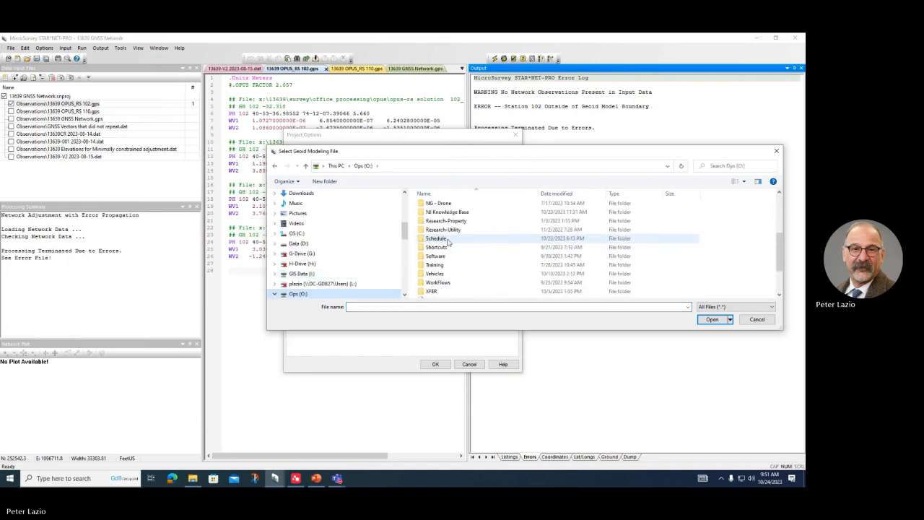
{"action": "scroll", "coordinate": [439, 260], "scroll_direction": "up", "scroll_amount": 3}
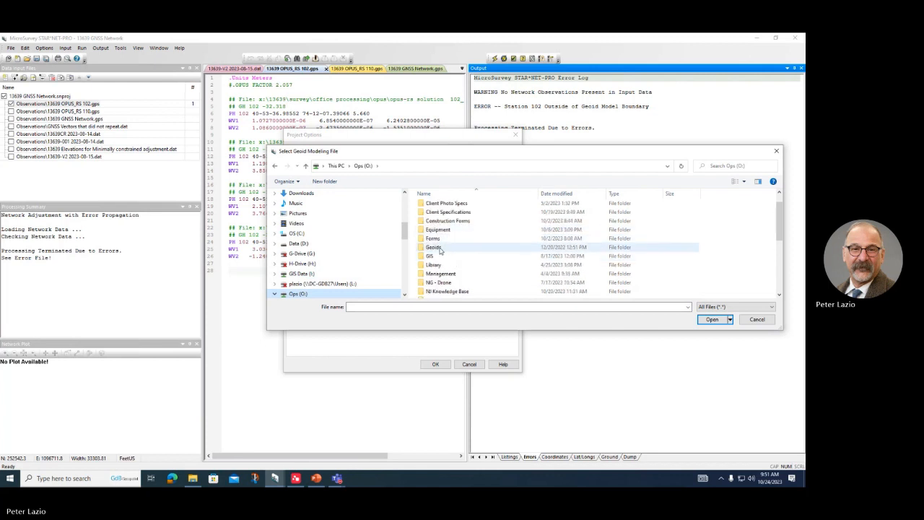
{"action": "double_click", "coordinate": [442, 248]}
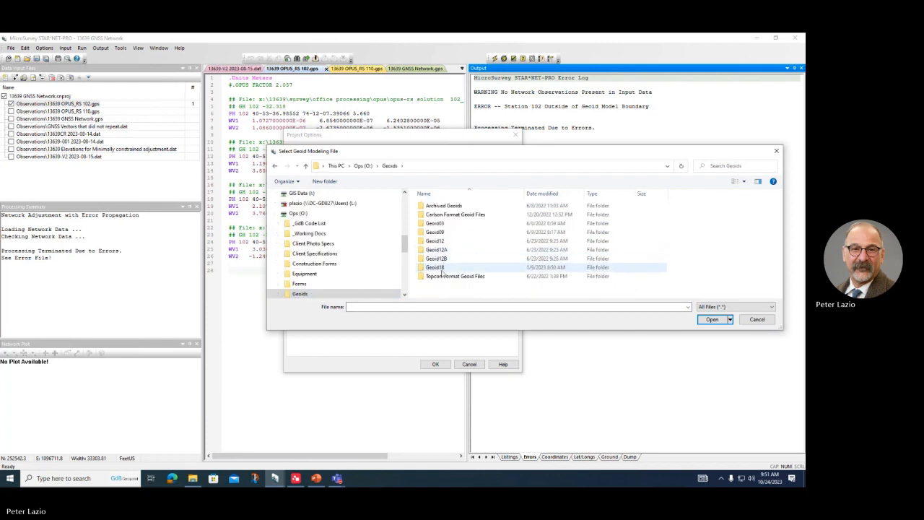
{"action": "double_click", "coordinate": [437, 267]}
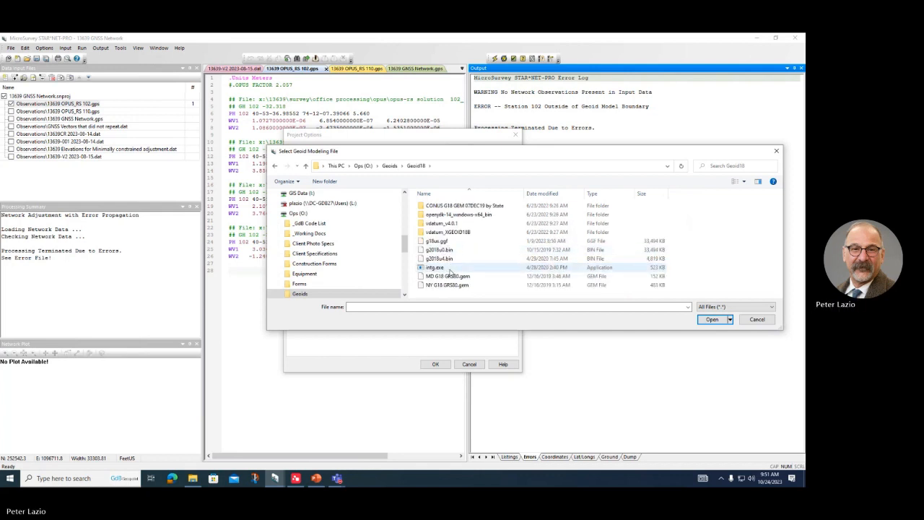
{"action": "left_click", "coordinate": [438, 251]}
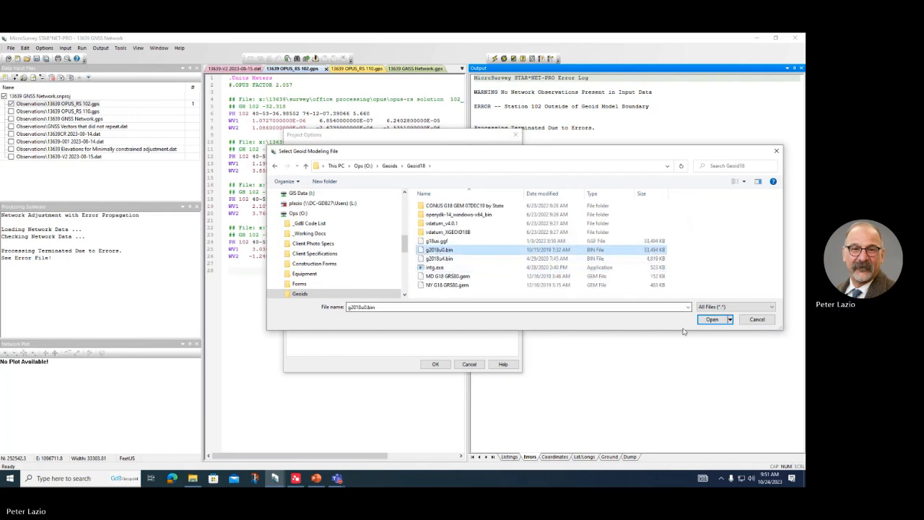
{"action": "left_click", "coordinate": [713, 320]}
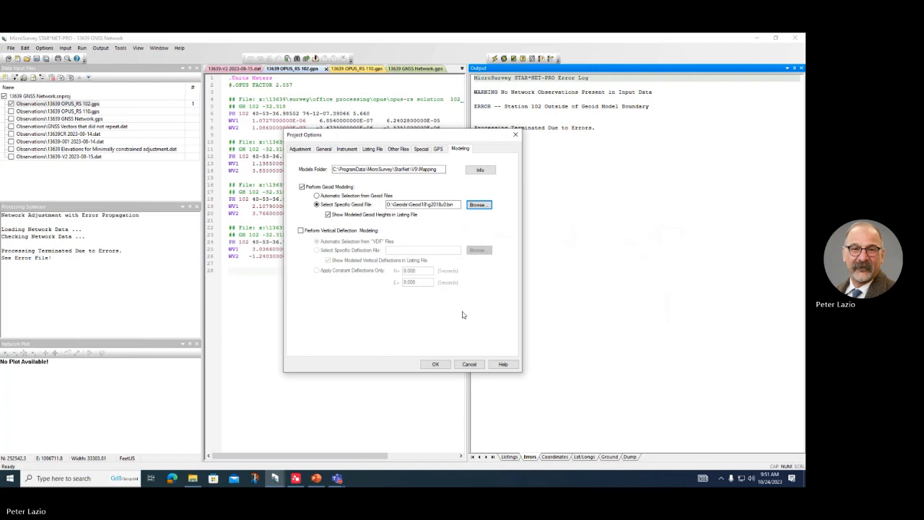
{"action": "left_click", "coordinate": [435, 364]}
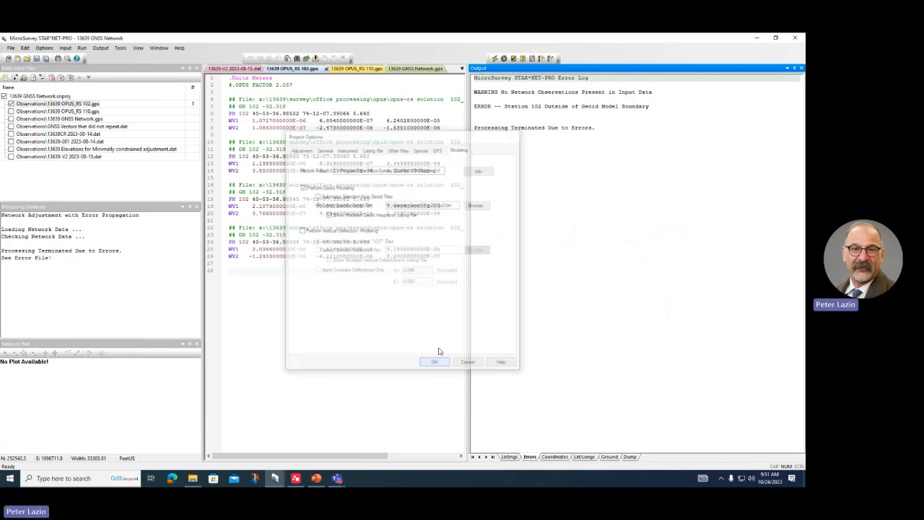
Step: Run the adjustment and scroll the listing to station 102's adjusted observations and residuals
{"action": "left_click", "coordinate": [494, 59]}
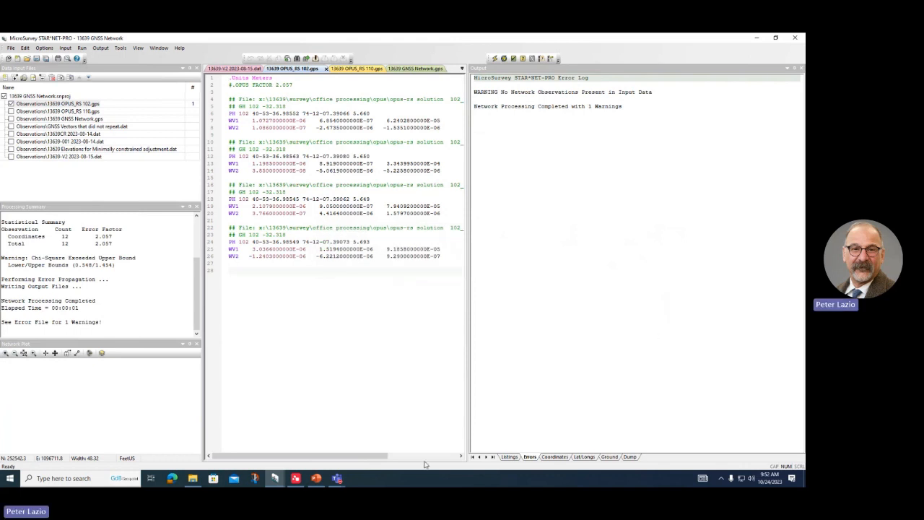
{"action": "left_click", "coordinate": [509, 457]}
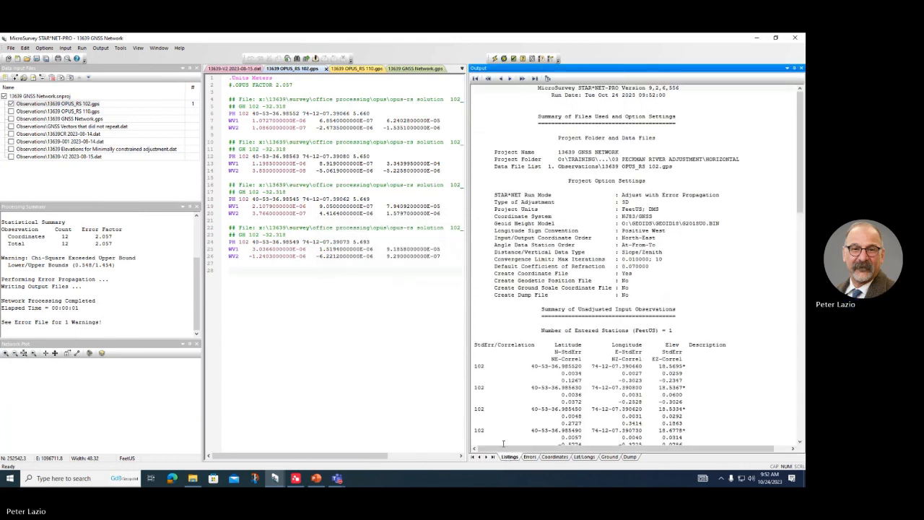
{"action": "scroll", "coordinate": [505, 419], "scroll_direction": "down", "scroll_amount": 2}
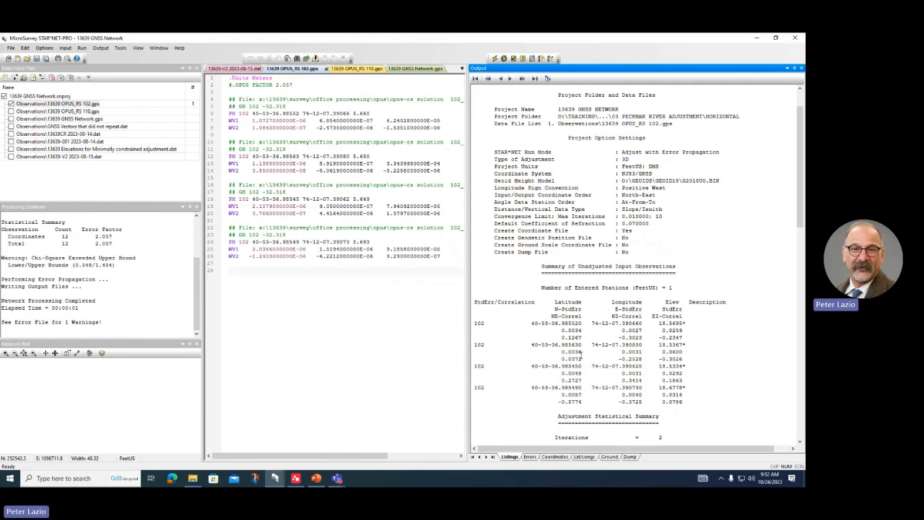
{"action": "scroll", "coordinate": [638, 359], "scroll_direction": "down", "scroll_amount": 10}
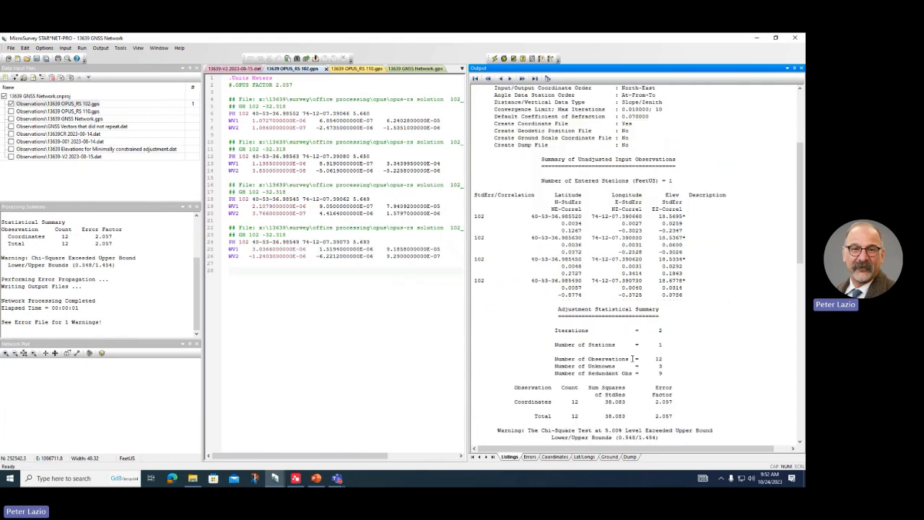
{"action": "scroll", "coordinate": [628, 354], "scroll_direction": "down", "scroll_amount": 4}
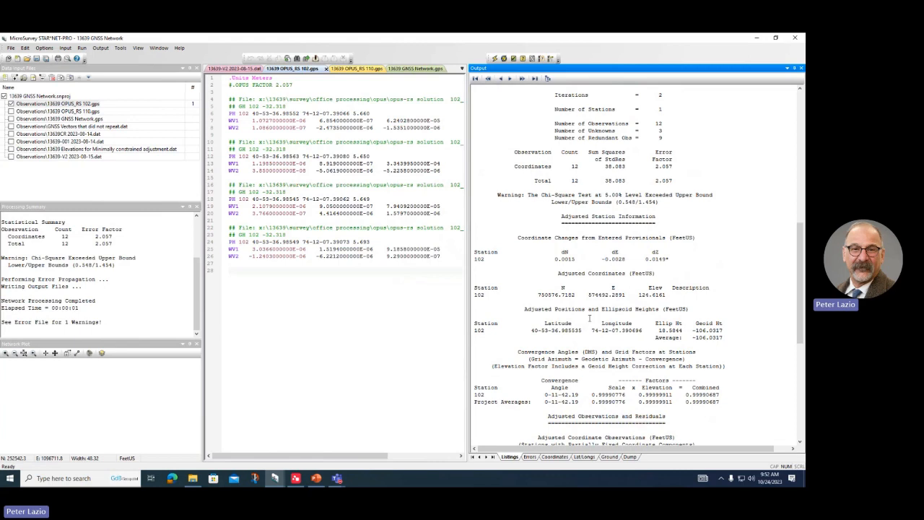
{"action": "scroll", "coordinate": [589, 318], "scroll_direction": "down", "scroll_amount": 11}
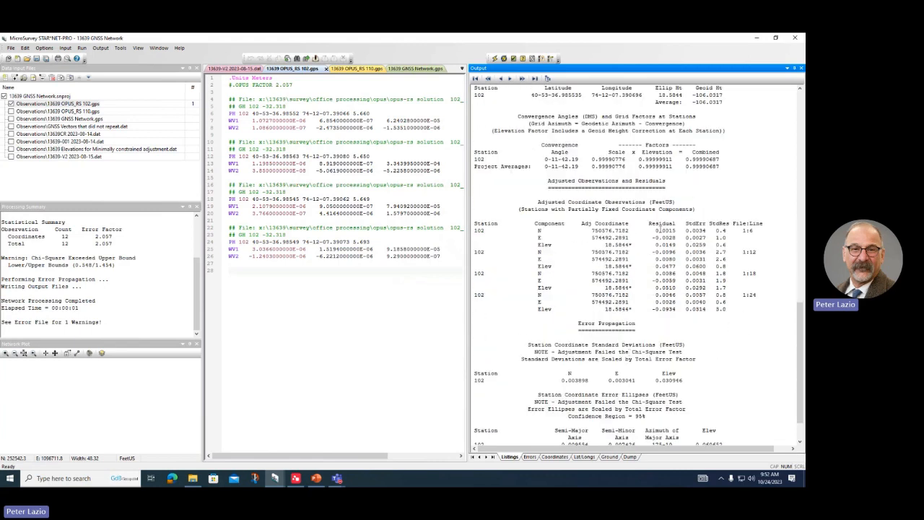
Step: Highlight the residual rows -0.0096, -0.0059, 0.0046 and 0.0510 in the listing
{"action": "left_click", "coordinate": [658, 229]}
{"action": "left_click", "coordinate": [659, 237]}
{"action": "left_click", "coordinate": [658, 251]}
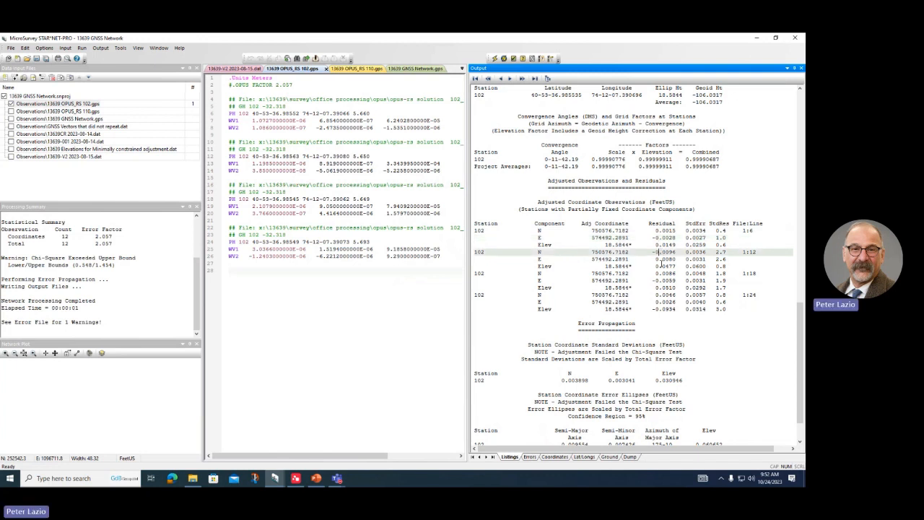
{"action": "left_click", "coordinate": [661, 266]}
{"action": "left_click", "coordinate": [661, 280]}
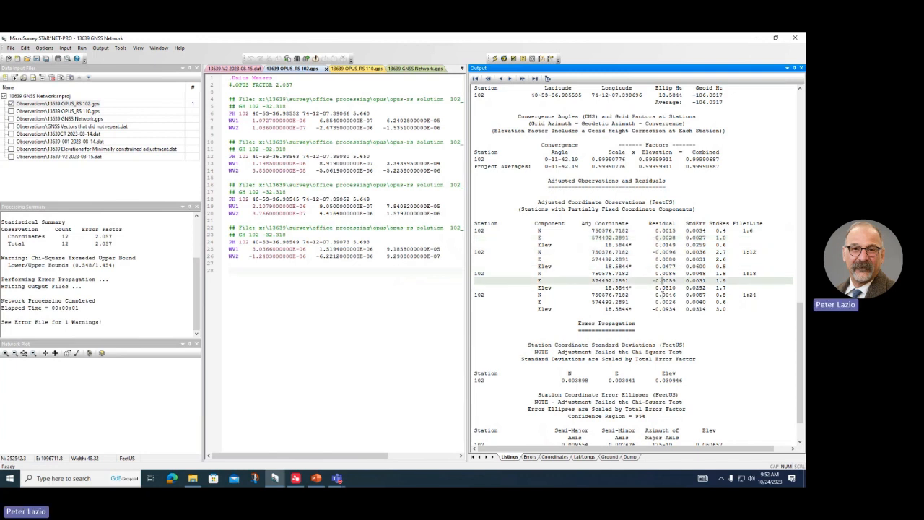
{"action": "left_click", "coordinate": [663, 295]}
{"action": "left_click", "coordinate": [661, 309]}
{"action": "left_click", "coordinate": [663, 287]}
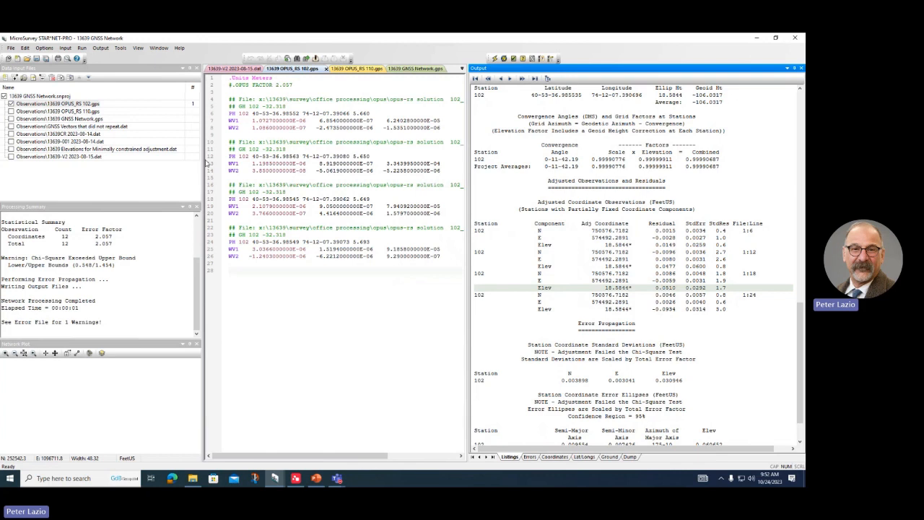
Step: Remove the # before .OPUS FACTOR 2.057, save, rerun, and view the new listing
{"action": "left_click", "coordinate": [232, 85]}
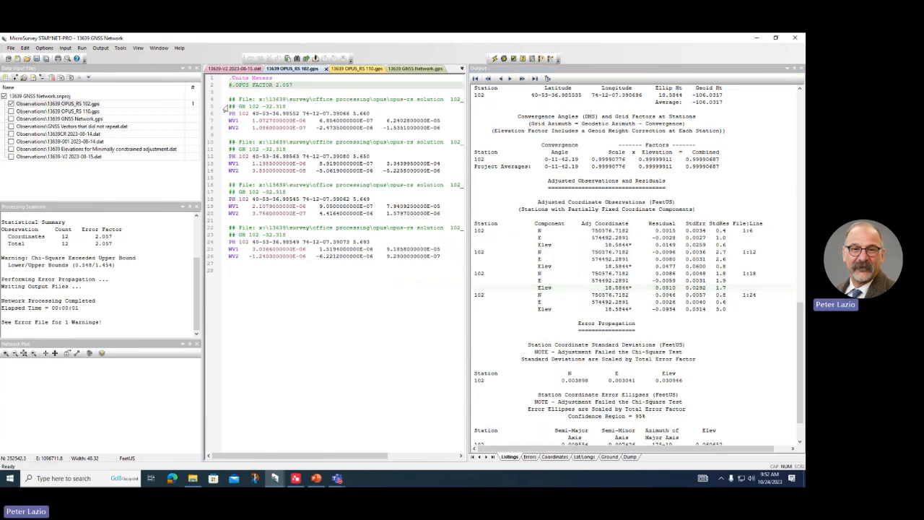
{"action": "key", "text": "Delete"}
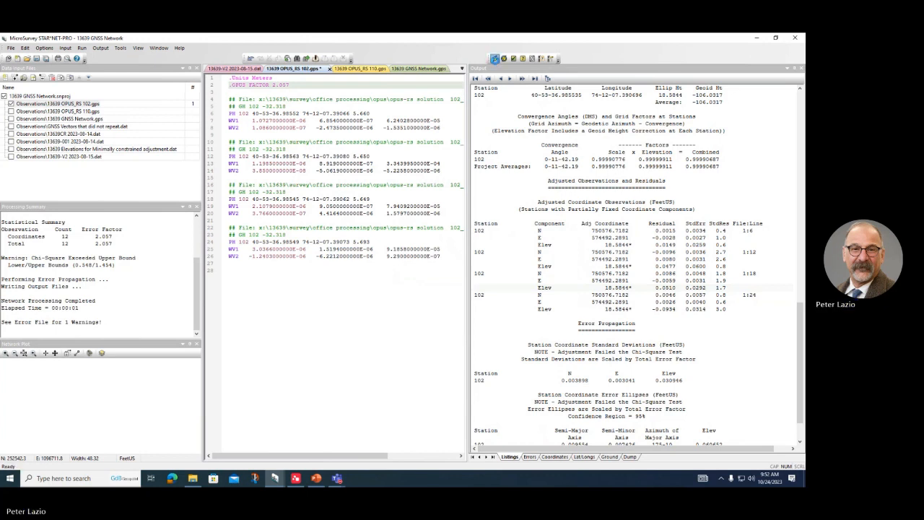
{"action": "left_click", "coordinate": [495, 58]}
{"action": "left_click", "coordinate": [394, 276]}
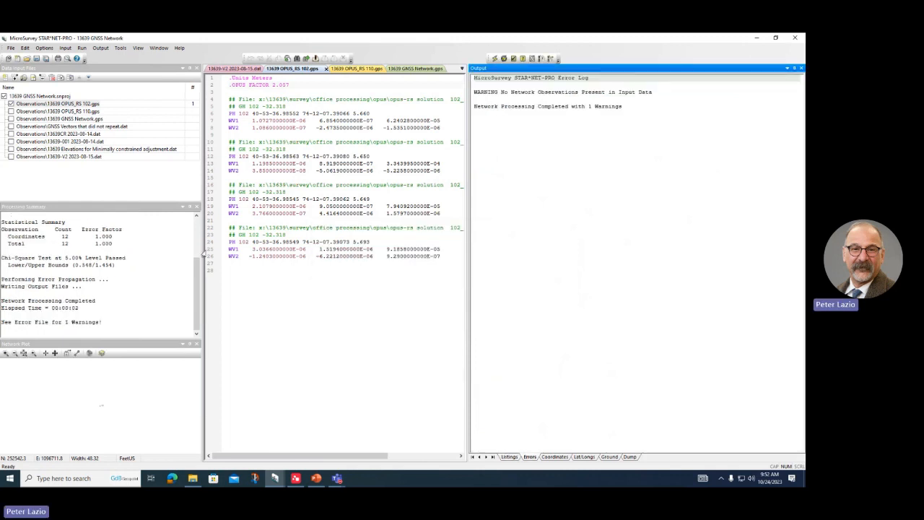
{"action": "left_click", "coordinate": [510, 456]}
{"action": "scroll", "coordinate": [649, 304], "scroll_direction": "up", "scroll_amount": 1}
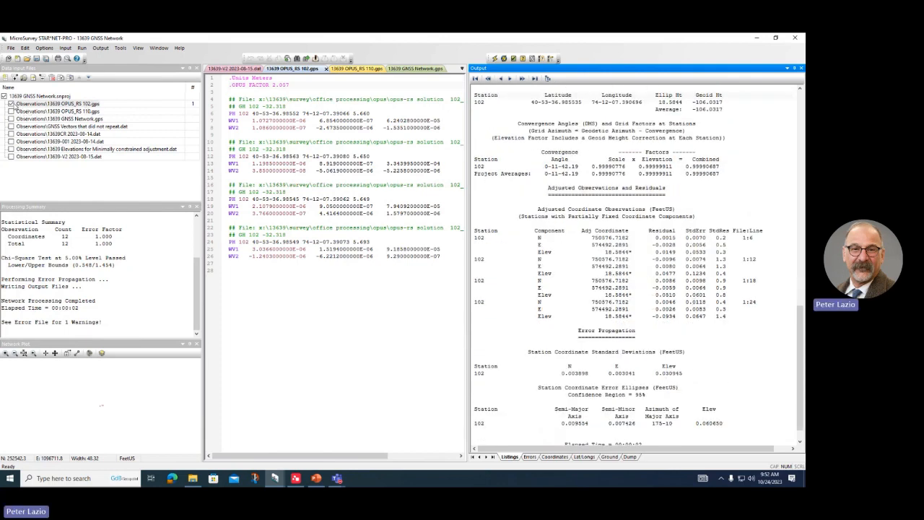
Step: Switch input to OPUS_RS 110.gps, uncomment its outlier vector lines 12–15, and rerun with it saved
{"action": "left_click", "coordinate": [14, 105]}
{"action": "left_click", "coordinate": [11, 111]}
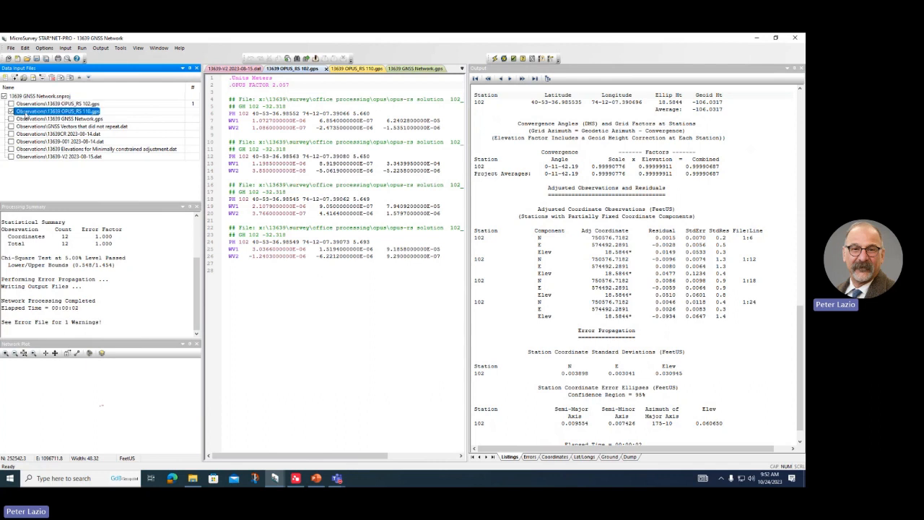
{"action": "double_click", "coordinate": [27, 113]}
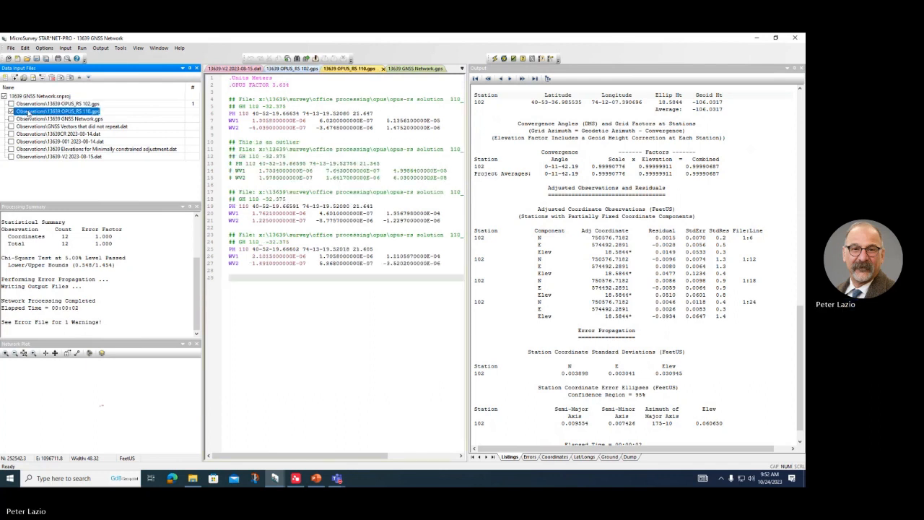
{"action": "left_click_drag", "start_coordinate": [449, 178], "coordinate": [221, 169]}
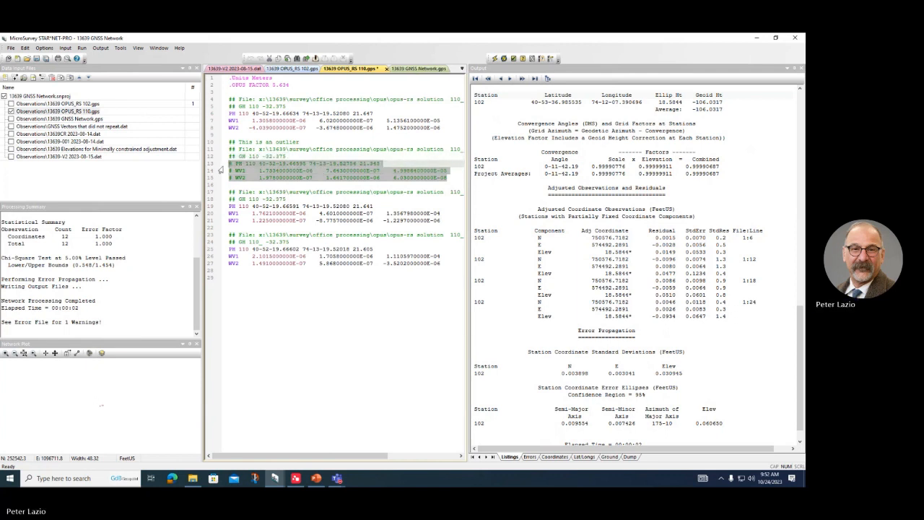
{"action": "key", "text": "ctrl+shift+k"}
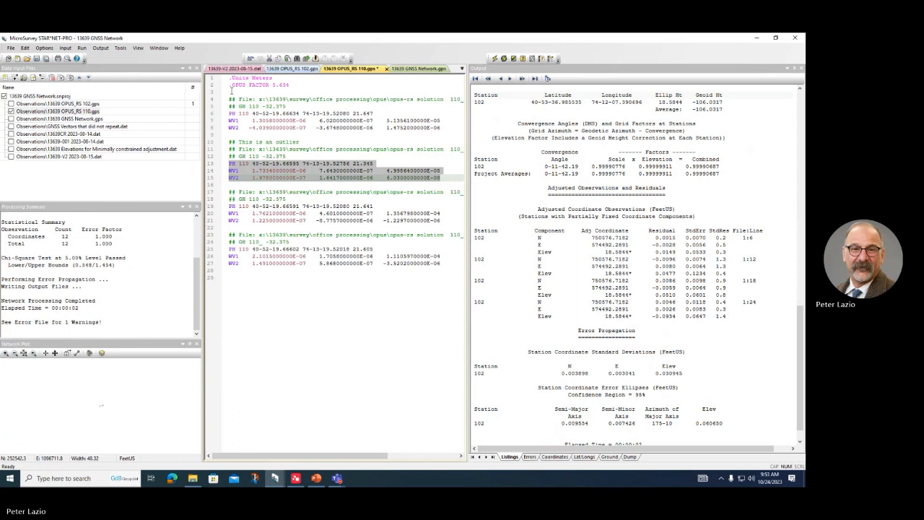
{"action": "left_click", "coordinate": [225, 86]}
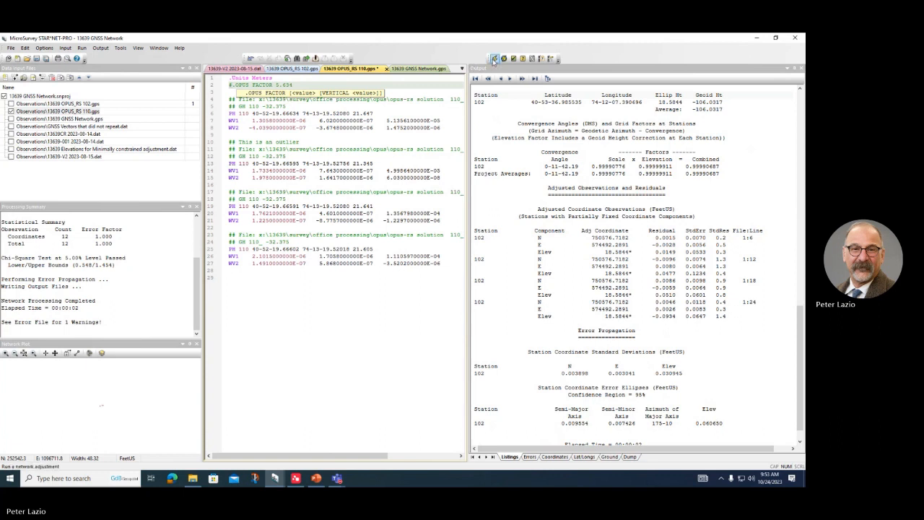
{"action": "left_click", "coordinate": [495, 58]}
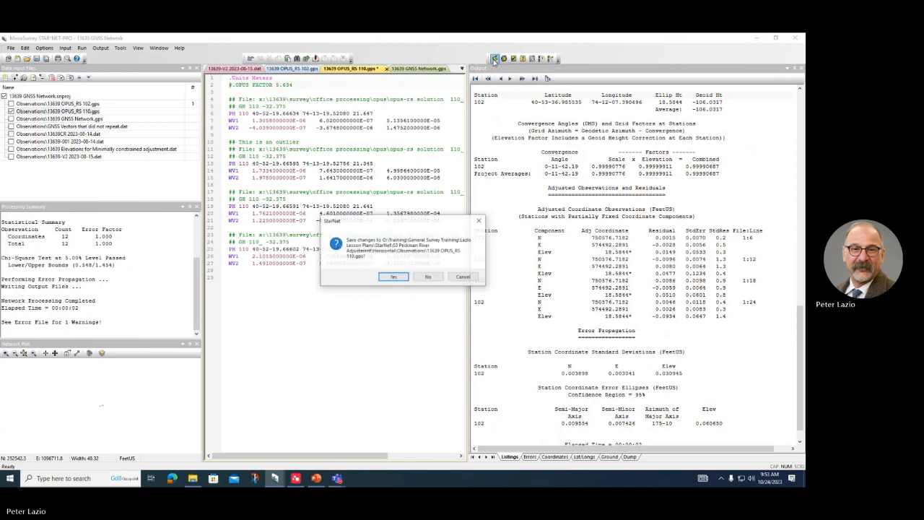
{"action": "left_click", "coordinate": [393, 278]}
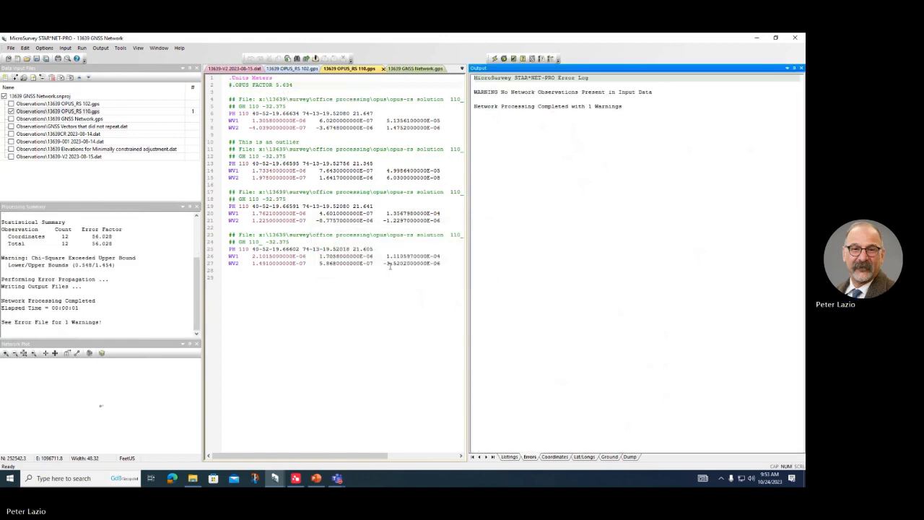
Step: Inspect station 110's listing, marking the residual rows 0.4139, 0.6154 and 0.0703
{"action": "left_click", "coordinate": [510, 457]}
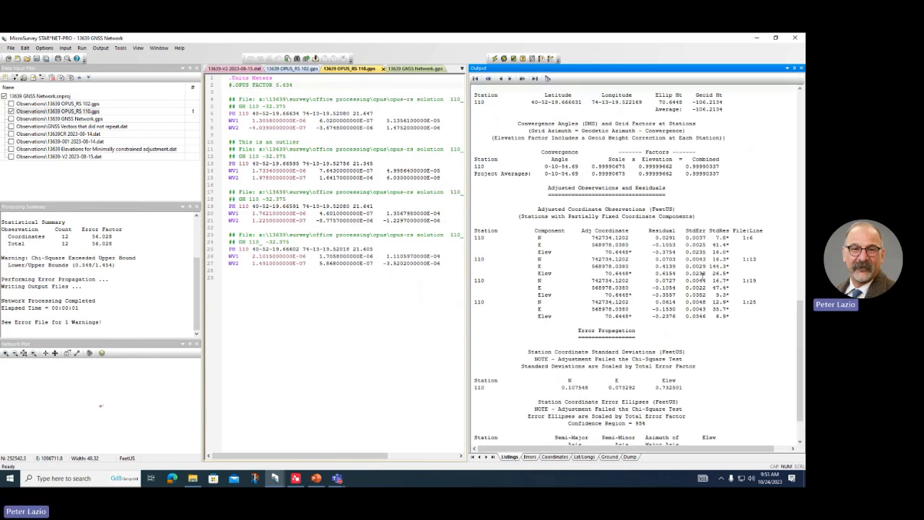
{"action": "scroll", "coordinate": [701, 276], "scroll_direction": "down", "scroll_amount": 1}
{"action": "scroll", "coordinate": [701, 271], "scroll_direction": "up", "scroll_amount": 2}
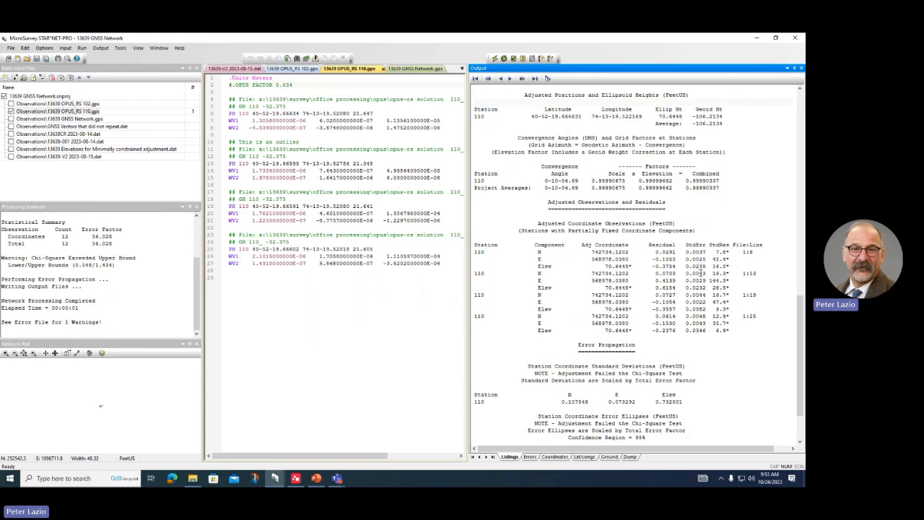
{"action": "left_click", "coordinate": [665, 282]}
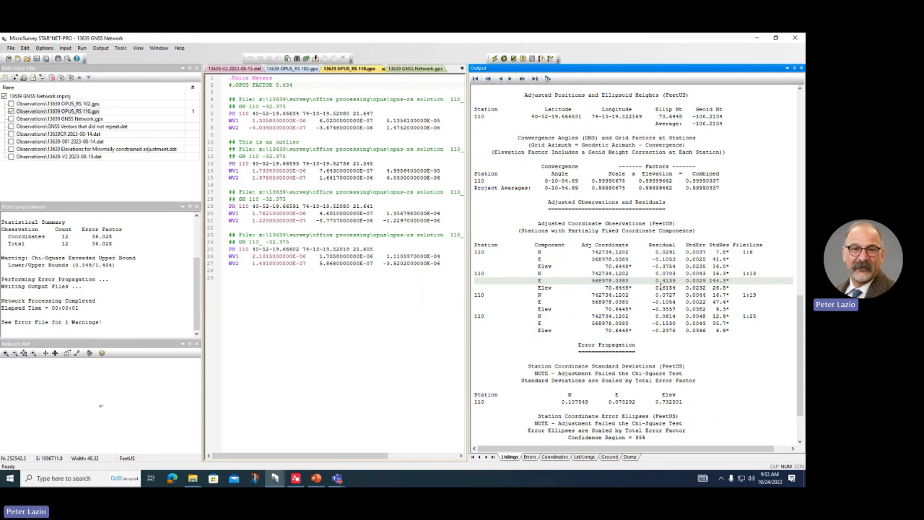
{"action": "left_click", "coordinate": [662, 287]}
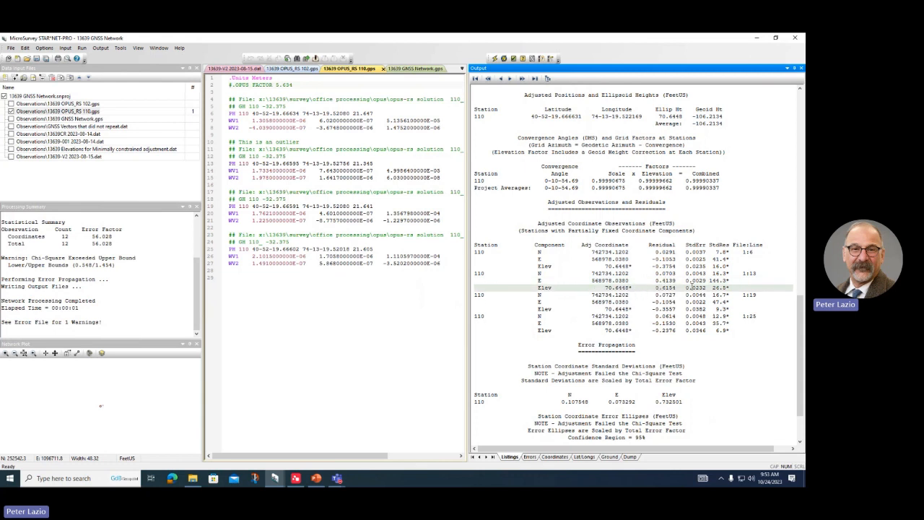
{"action": "left_click", "coordinate": [665, 280]}
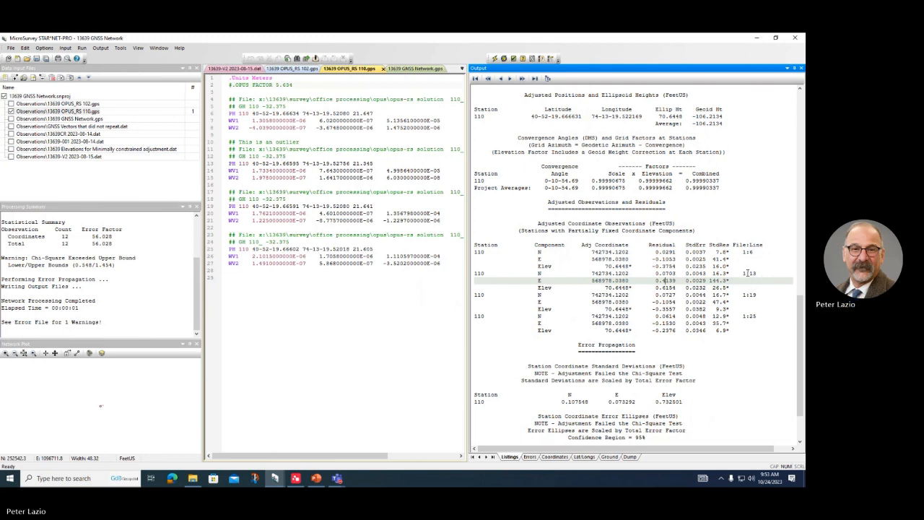
{"action": "left_click", "coordinate": [749, 273]}
Step: Jump to line 13 of the 110 file and comment out outlier lines 13–15
{"action": "double_click", "coordinate": [749, 273]}
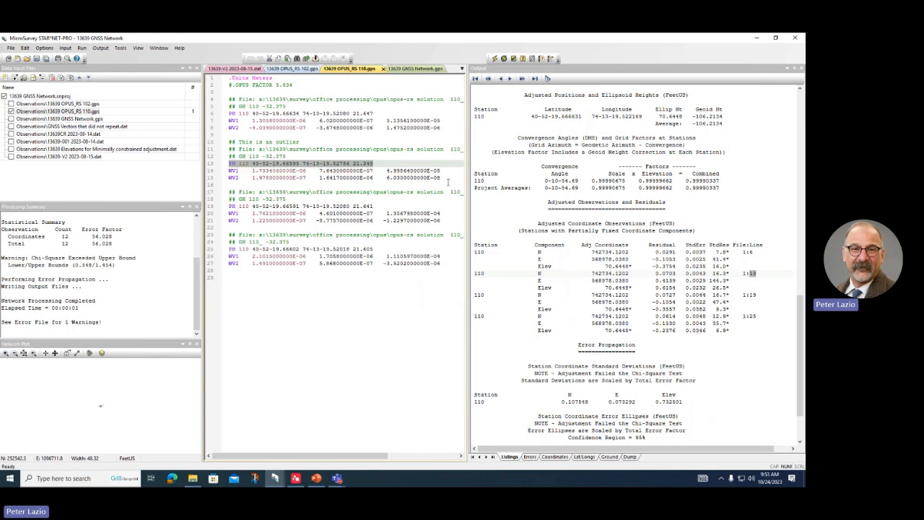
{"action": "left_click_drag", "start_coordinate": [447, 181], "coordinate": [207, 163]}
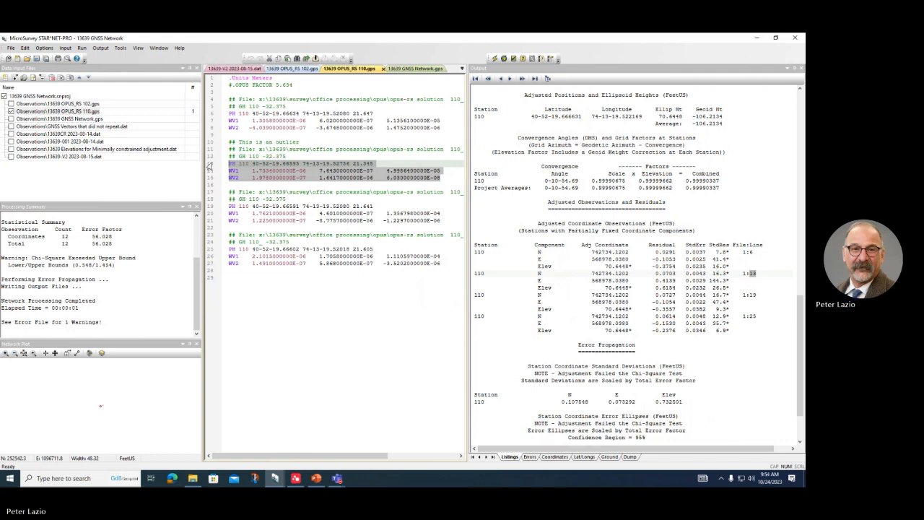
{"action": "key", "text": "ctrl+slash"}
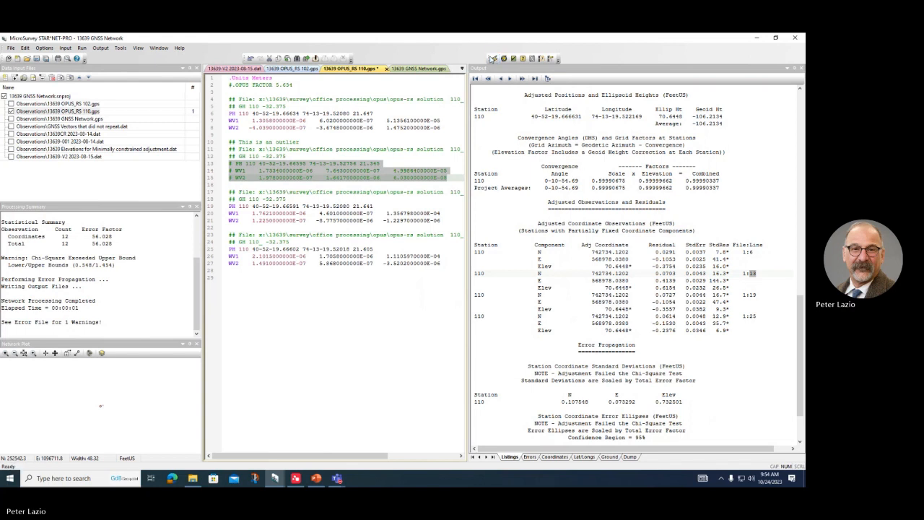
Step: Rerun the adjustment, saving and reloading the edited 110.gps file
{"action": "left_click", "coordinate": [495, 57]}
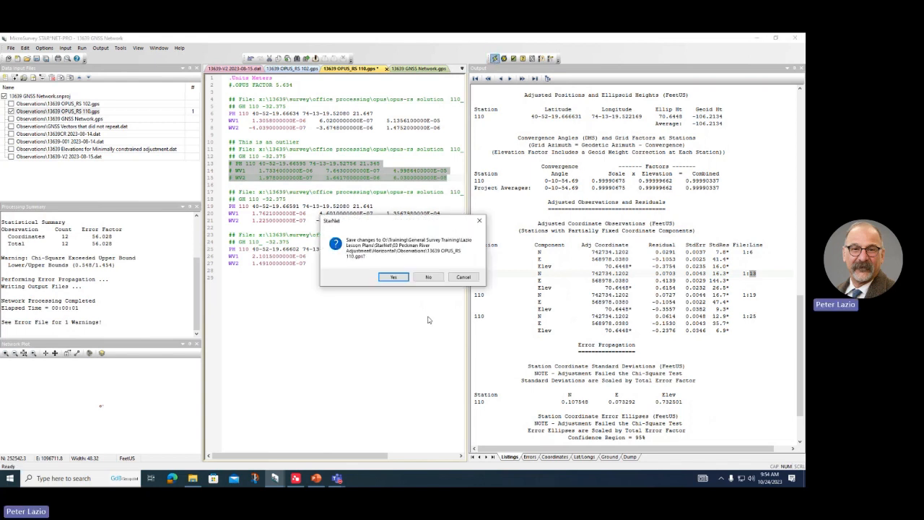
{"action": "left_click", "coordinate": [395, 277]}
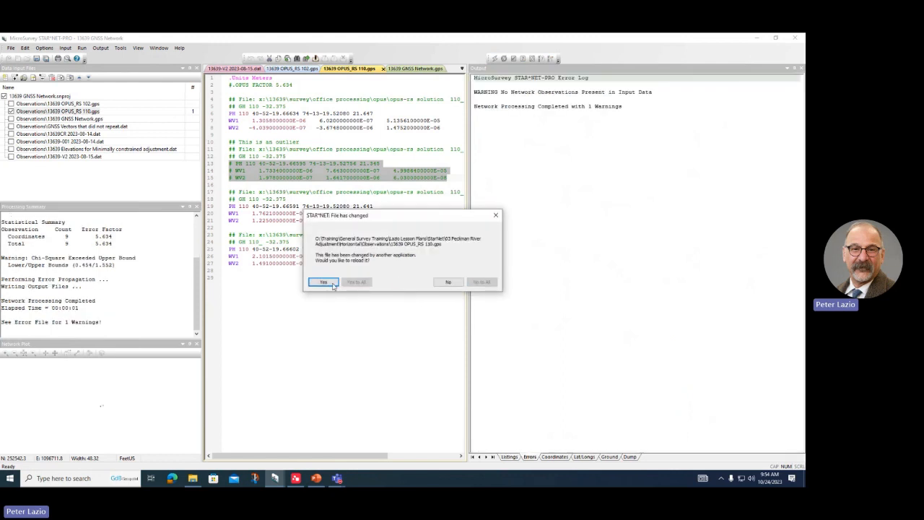
{"action": "left_click", "coordinate": [322, 281]}
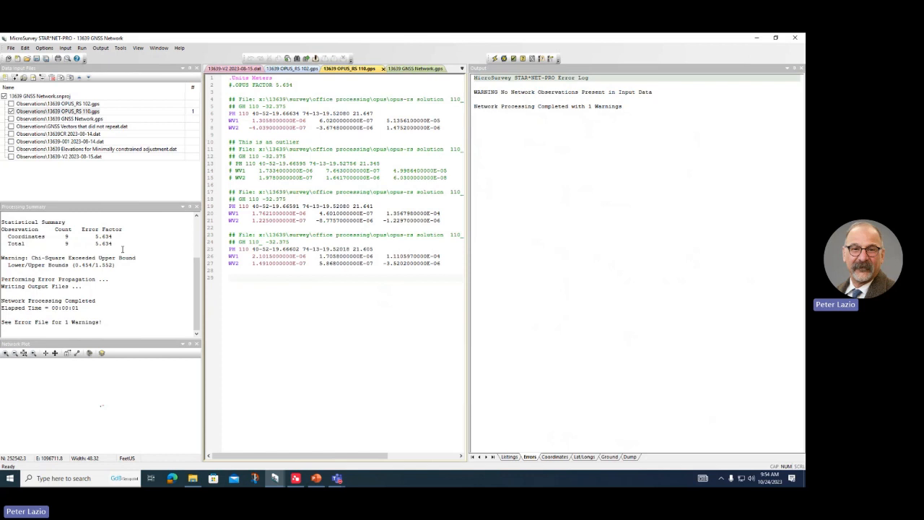
Step: Review the listing, reactivate the .OPUS FACTOR 5.634 line, and rerun with 110.gps saved
{"action": "left_click", "coordinate": [509, 457]}
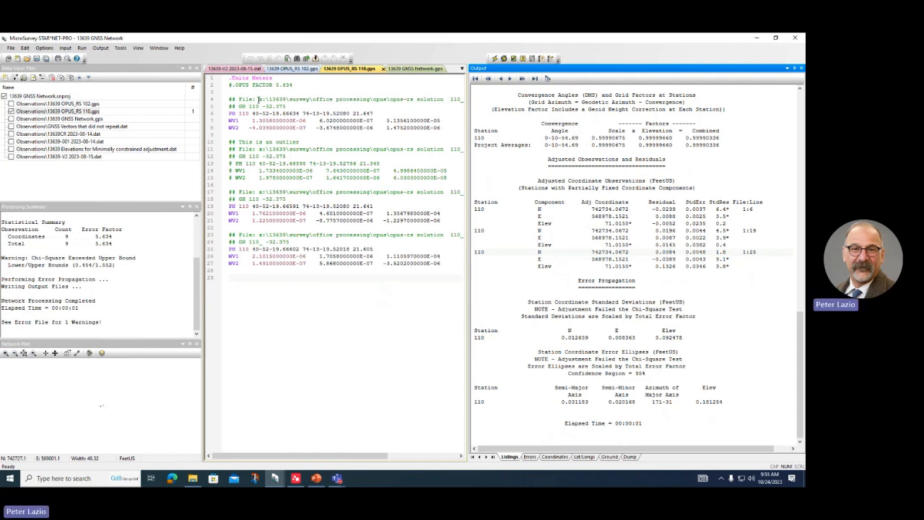
{"action": "left_click", "coordinate": [235, 85]}
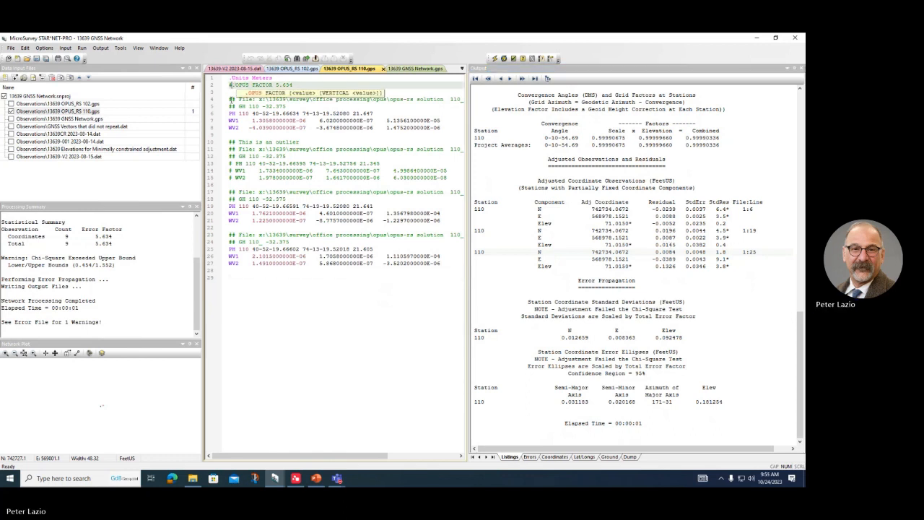
{"action": "key", "text": "BackSpace"}
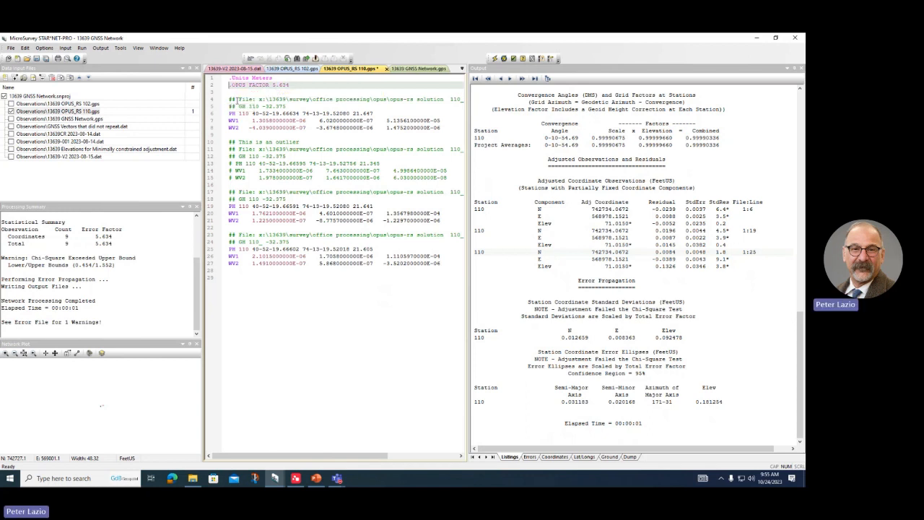
{"action": "left_click", "coordinate": [494, 60]}
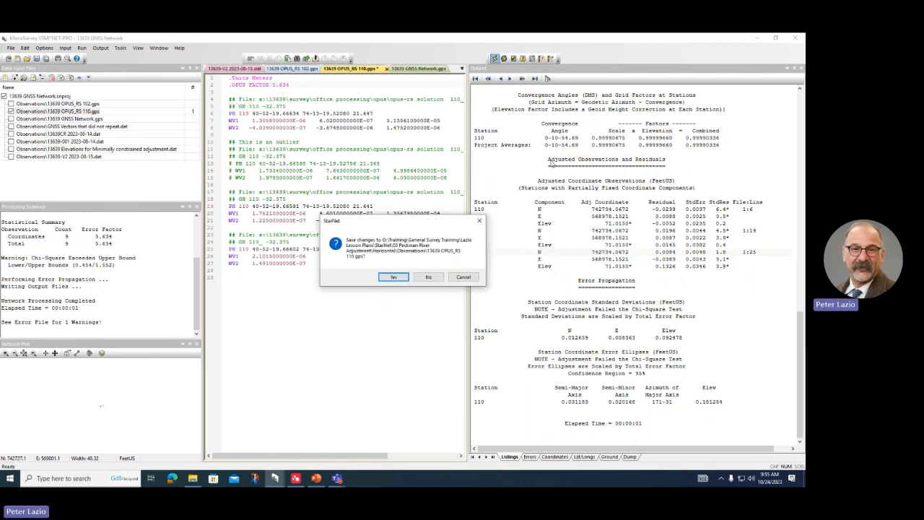
{"action": "left_click", "coordinate": [393, 278]}
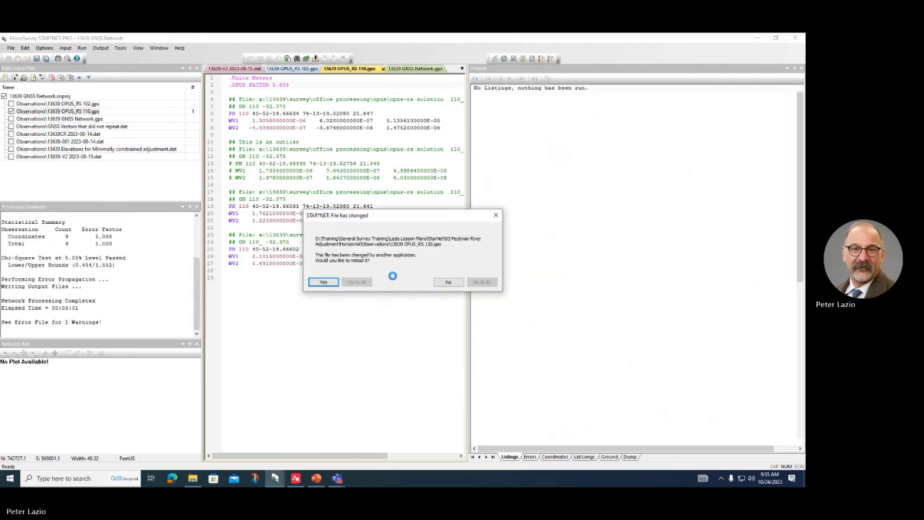
Step: Reload the updated 110.gps so the adjustment settles at error factor 1.000
{"action": "left_click", "coordinate": [334, 282]}
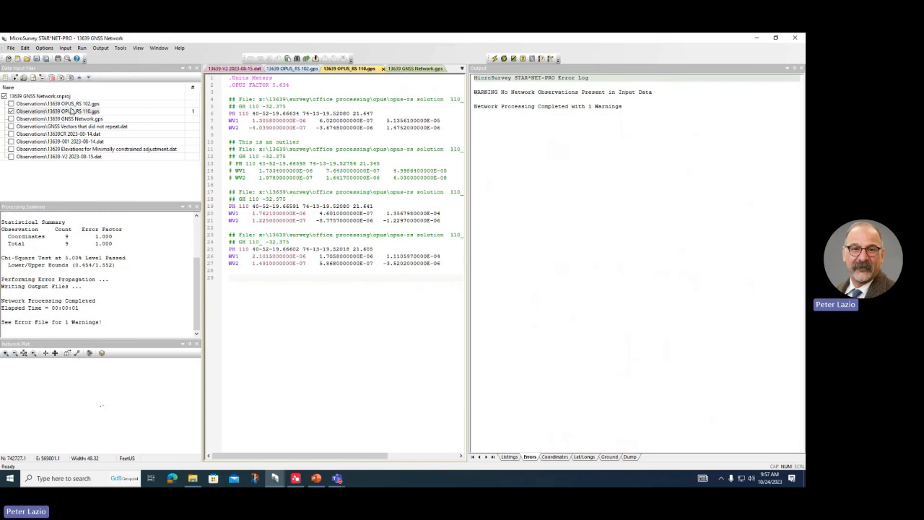
Step: Open 13639 GNSS Network.gps, include 13639 OPUS_RS 102.gps, and rerun the adjustment (21 observations, error factor 1.000)
{"action": "left_click", "coordinate": [69, 119]}
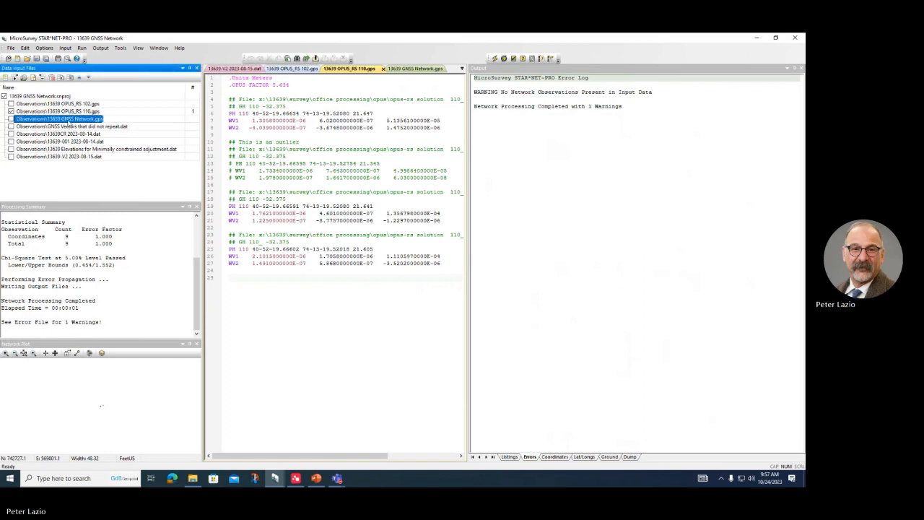
{"action": "double_click", "coordinate": [68, 120]}
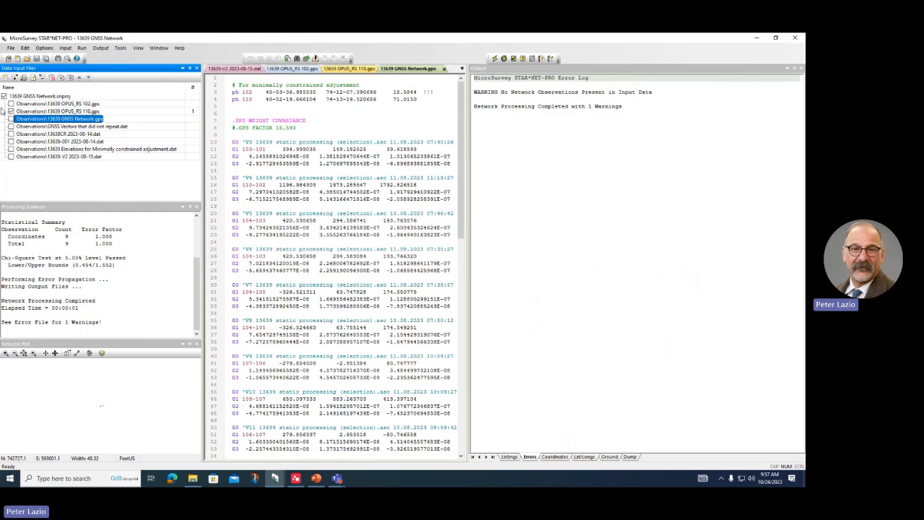
{"action": "left_click", "coordinate": [11, 104]}
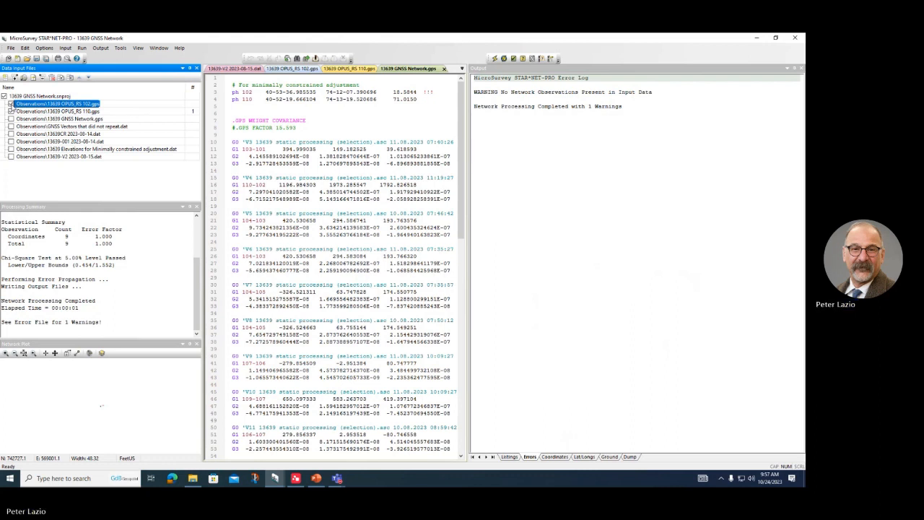
{"action": "left_click", "coordinate": [495, 61]}
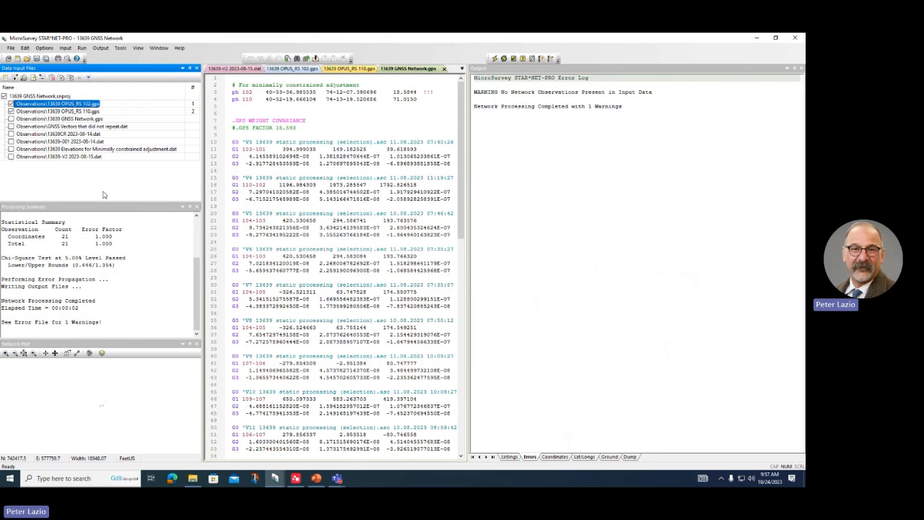
{"action": "left_click", "coordinate": [295, 481]}
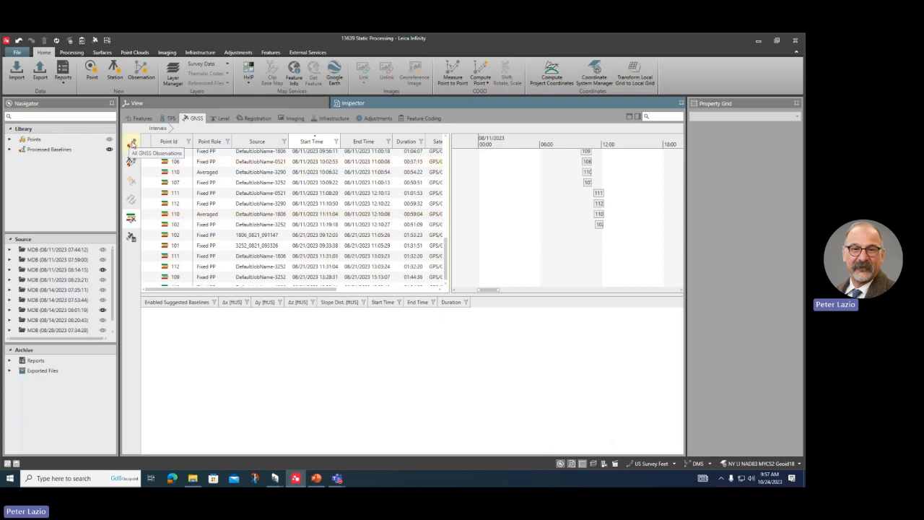
Step: List all GNSS observations sorted by start time and select the 29 baselines from 102→T101R to 110→102
{"action": "left_click", "coordinate": [133, 143]}
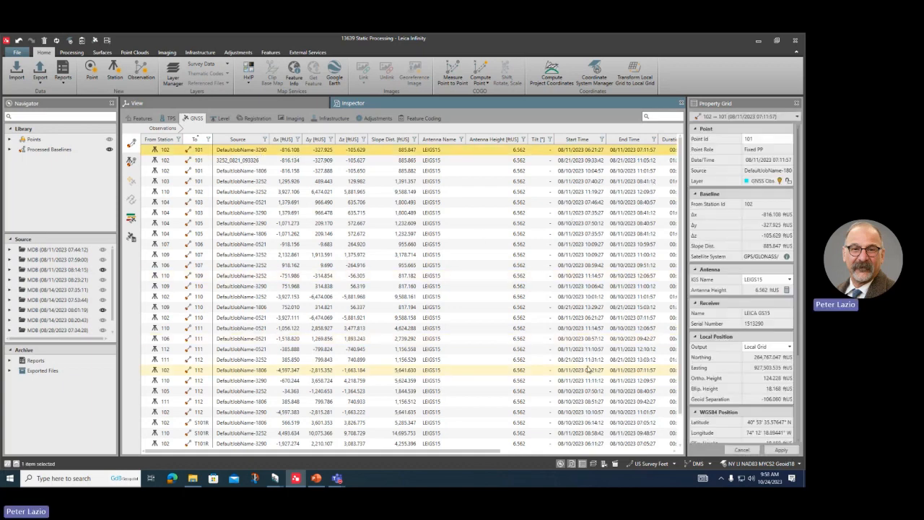
{"action": "scroll", "coordinate": [588, 370], "scroll_direction": "down", "scroll_amount": 1}
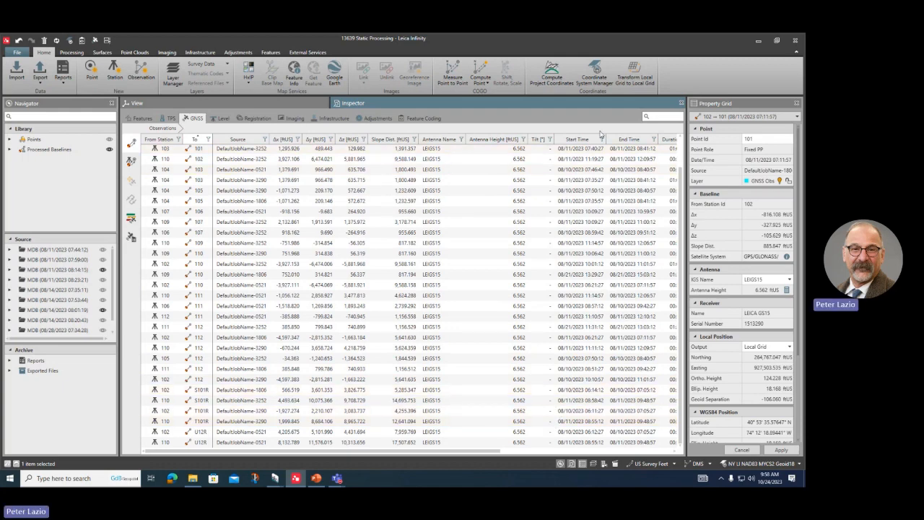
{"action": "left_click", "coordinate": [575, 141]}
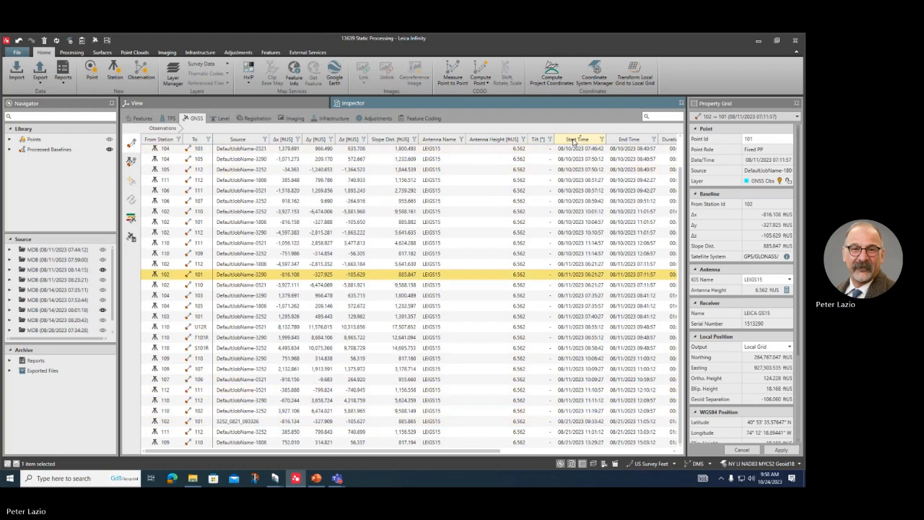
{"action": "left_click", "coordinate": [574, 142]}
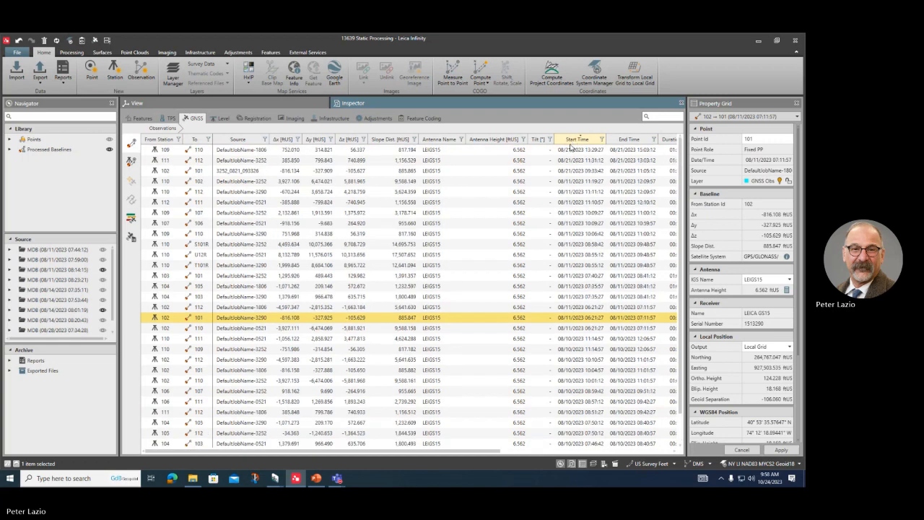
{"action": "left_click", "coordinate": [569, 142]}
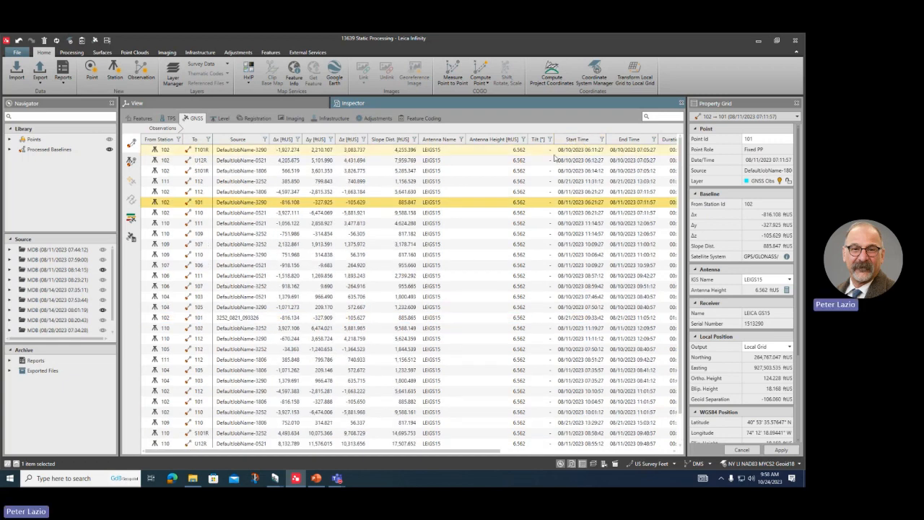
{"action": "left_click", "coordinate": [564, 150]}
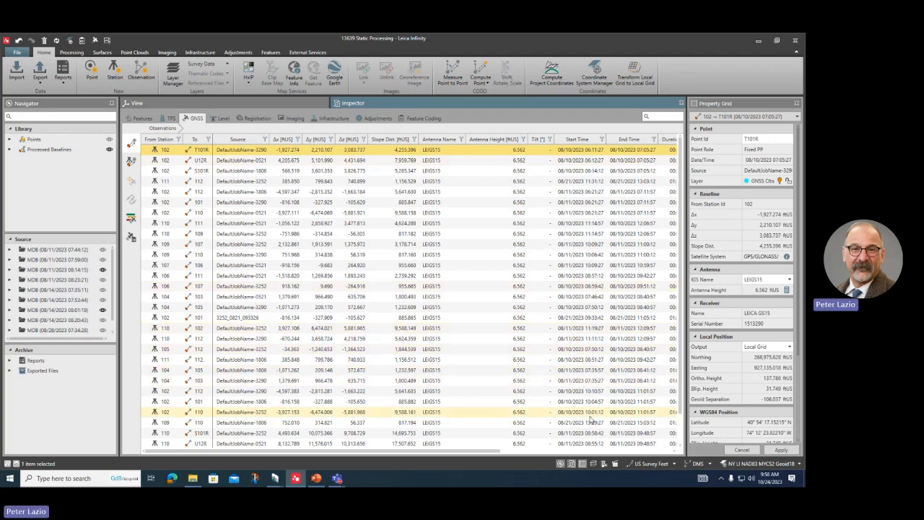
{"action": "left_click", "coordinate": [577, 139]}
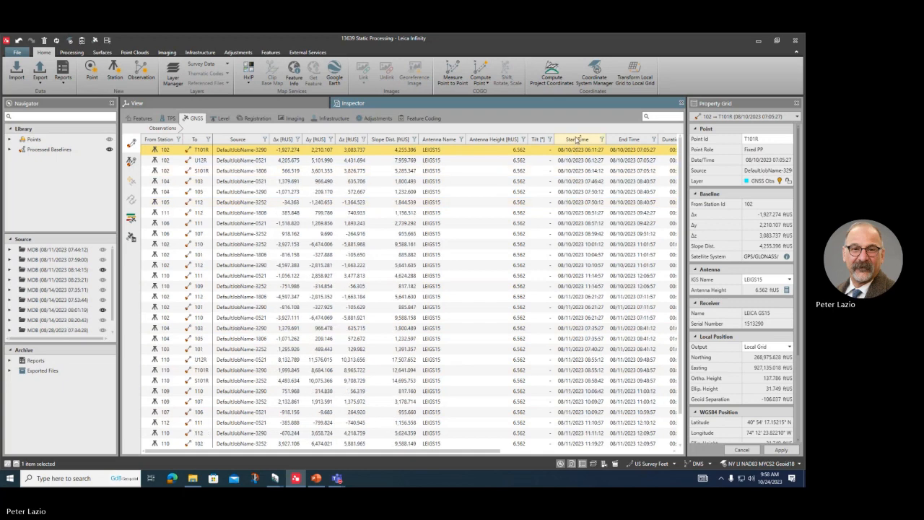
{"action": "scroll", "coordinate": [567, 424], "scroll_direction": "down", "scroll_amount": 1}
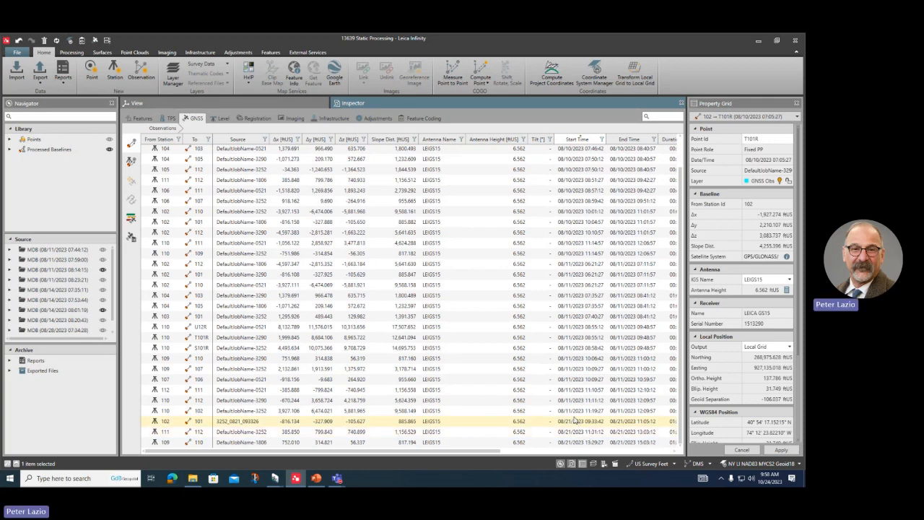
{"action": "left_click", "coordinate": [572, 411], "text": "shift"}
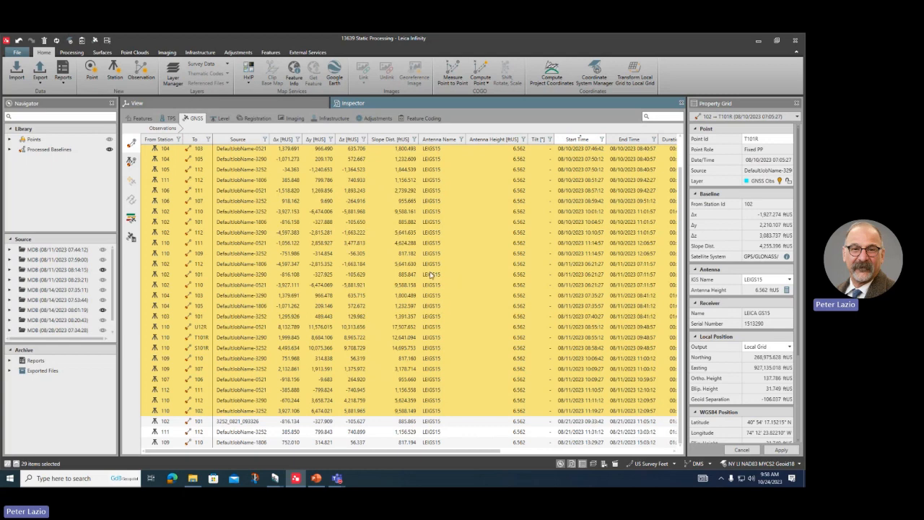
{"action": "right_click", "coordinate": [348, 264]}
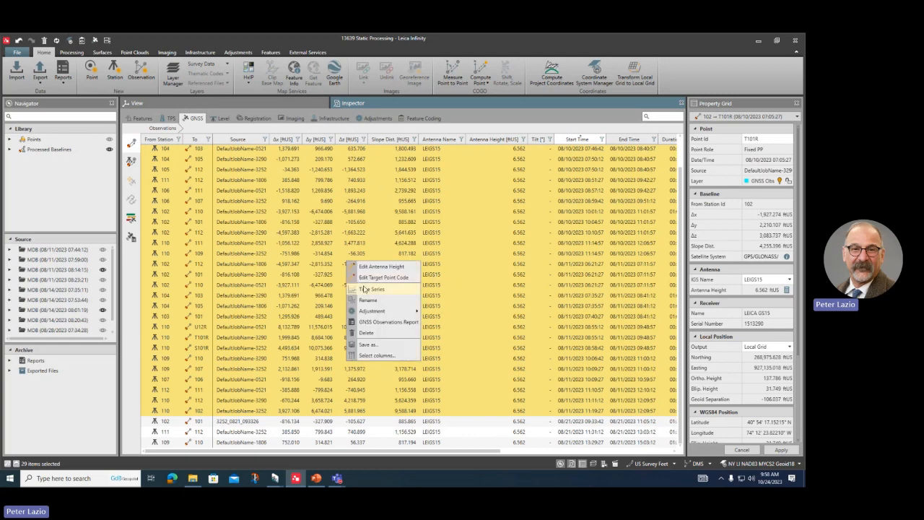
Step: Save the selected baselines as a CSV file named 'scratch' in the Exported Data folder
{"action": "left_click", "coordinate": [385, 346]}
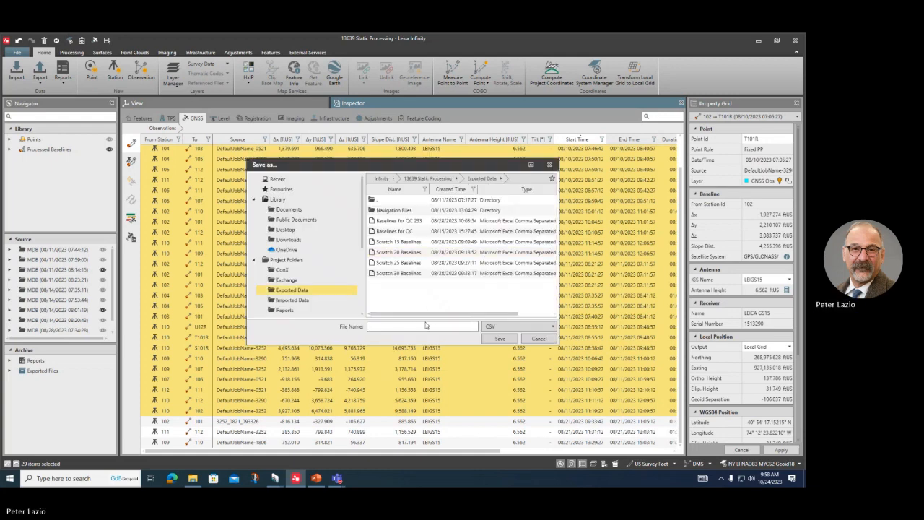
{"action": "left_click", "coordinate": [387, 328]}
{"action": "type", "text": "scratch"}
{"action": "key", "text": "Return"}
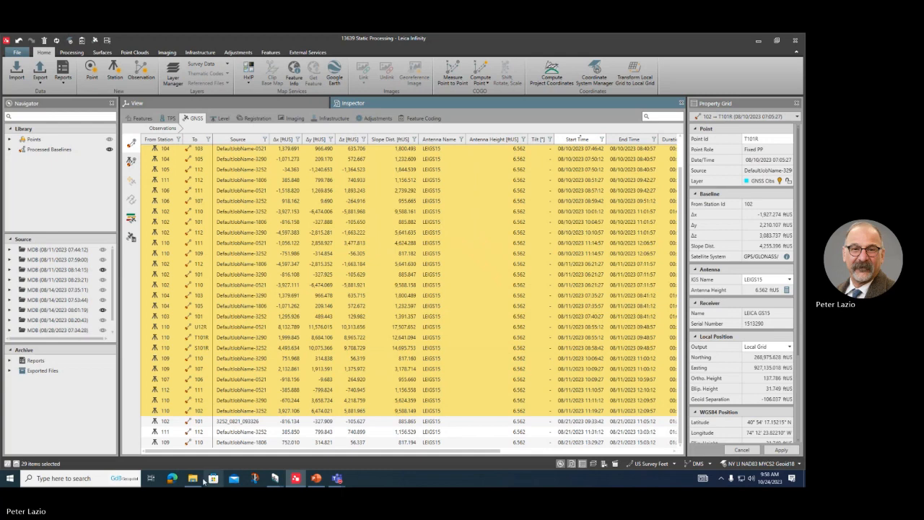
{"action": "mouse_move", "coordinate": [191, 481]}
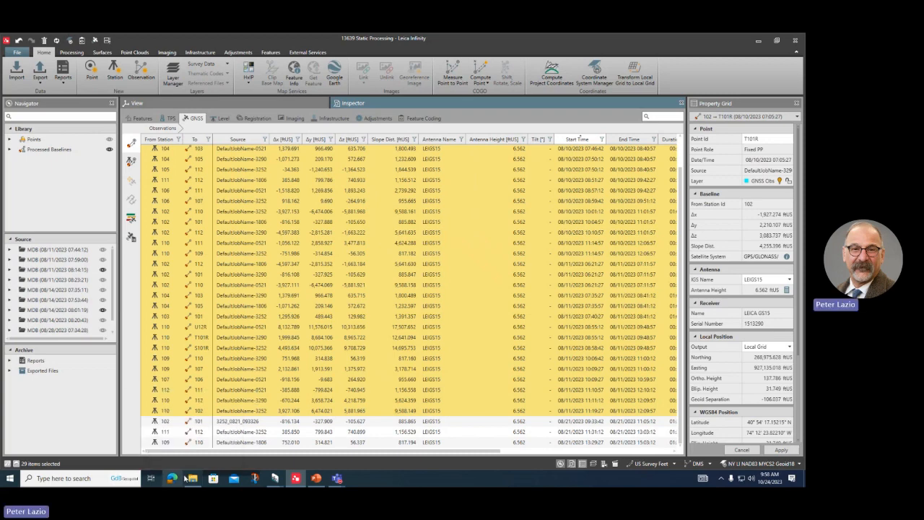
Step: In File Explorer, go to StarNet > 03 Peckman River Adjustment > QC and open Baselines QC.xlsx
{"action": "left_click", "coordinate": [192, 481]}
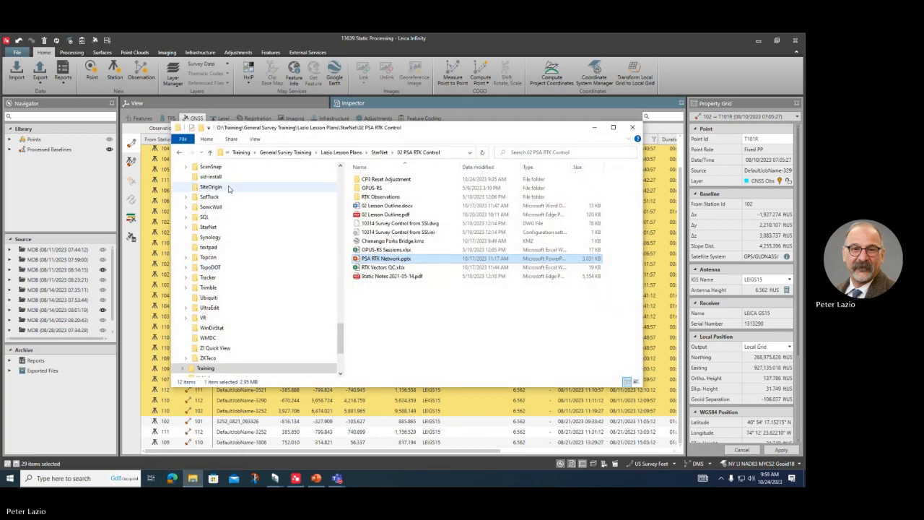
{"action": "scroll", "coordinate": [264, 239], "scroll_direction": "up", "scroll_amount": 10}
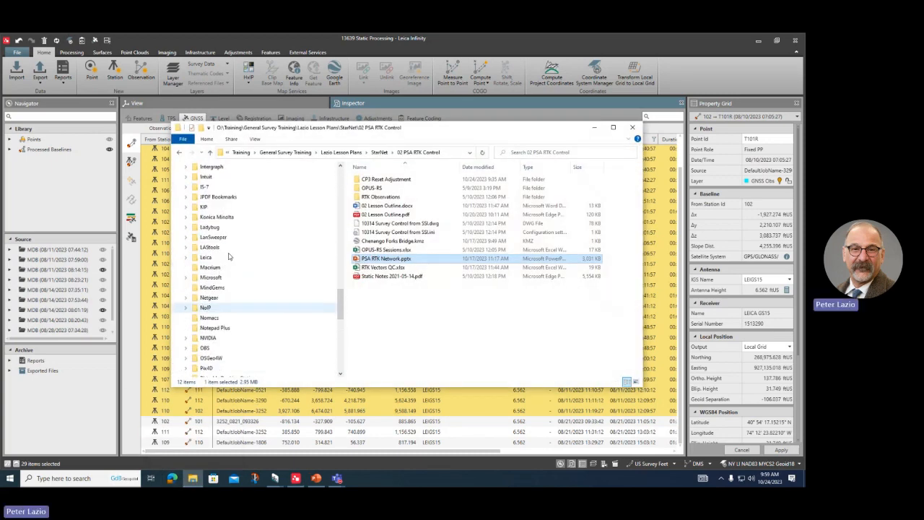
{"action": "scroll", "coordinate": [224, 286], "scroll_direction": "down", "scroll_amount": 1}
{"action": "scroll", "coordinate": [227, 287], "scroll_direction": "up", "scroll_amount": 1}
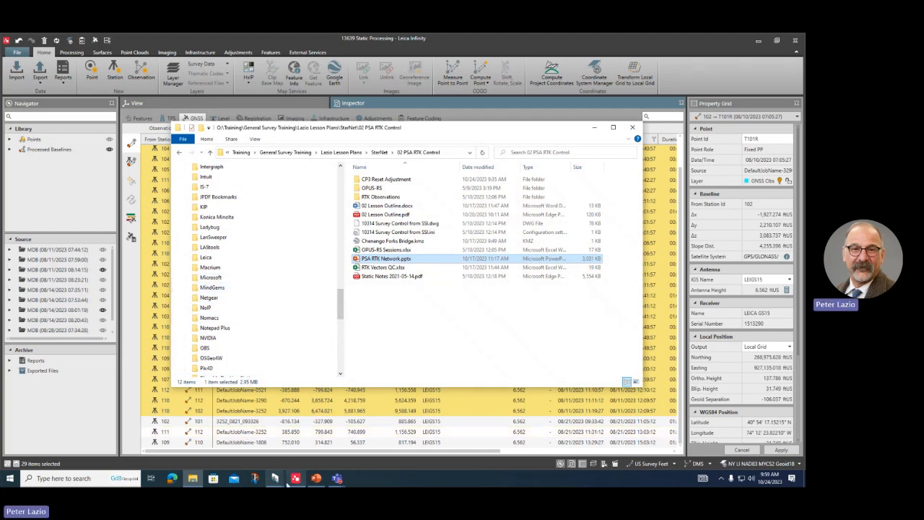
{"action": "left_click", "coordinate": [192, 478]}
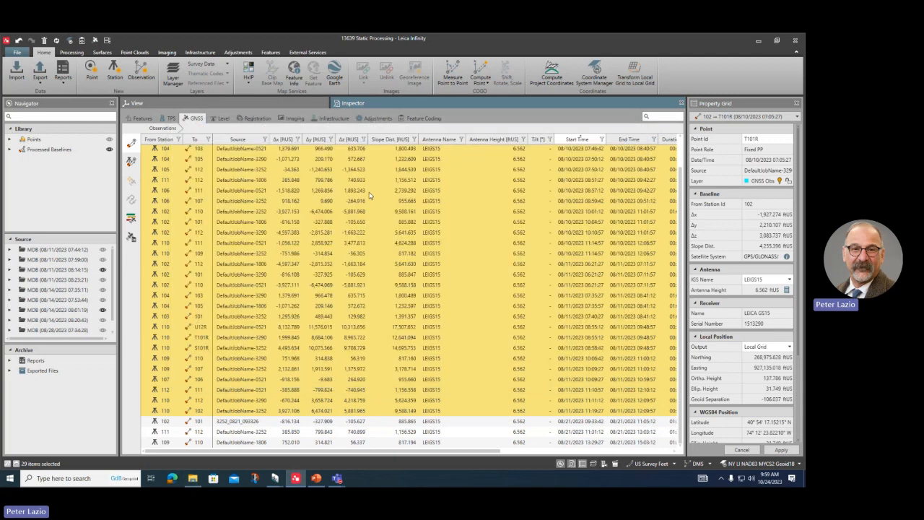
{"action": "left_click", "coordinate": [192, 478]}
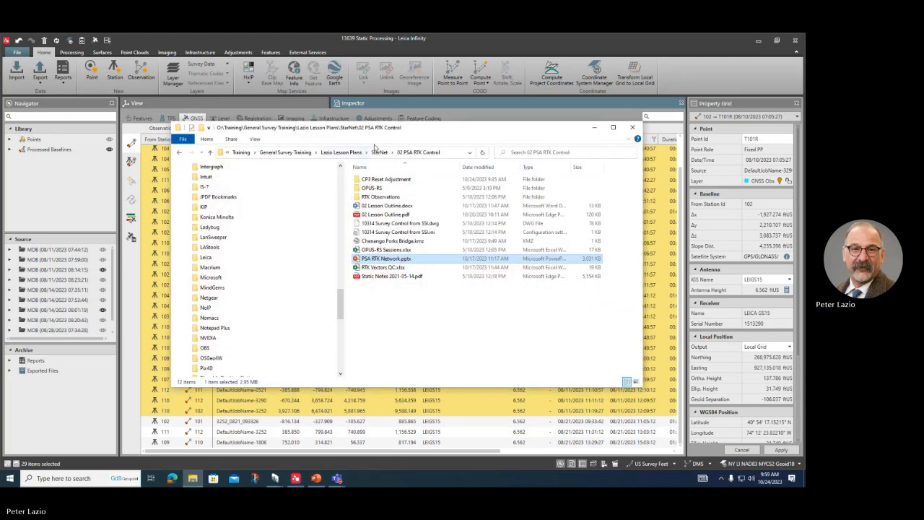
{"action": "left_click", "coordinate": [380, 153]}
{"action": "double_click", "coordinate": [379, 198]}
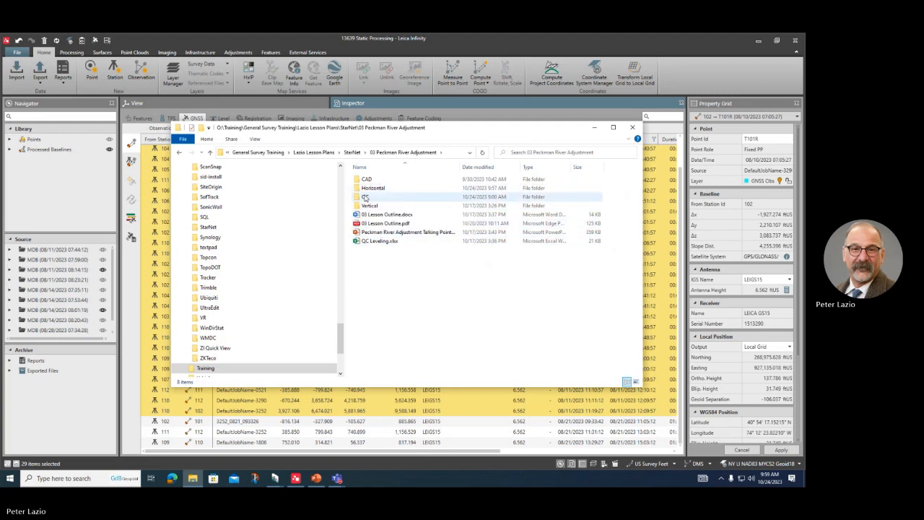
{"action": "double_click", "coordinate": [368, 196]}
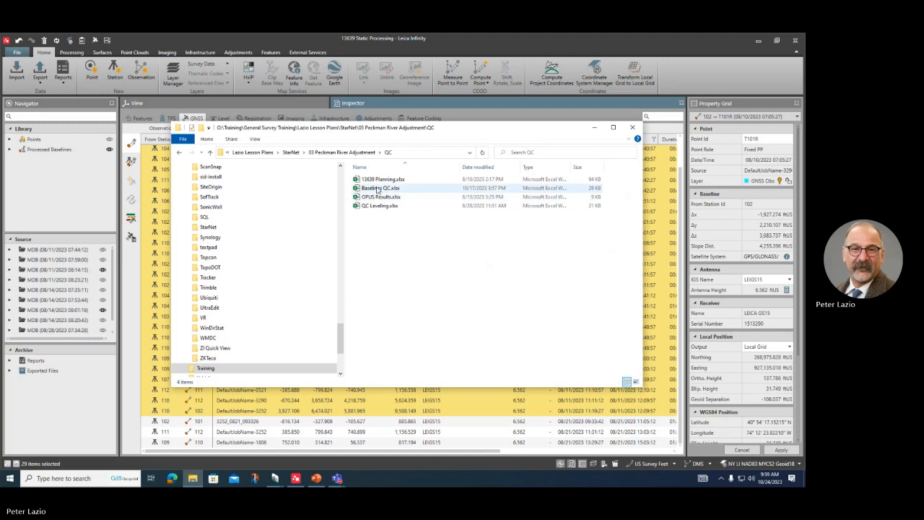
{"action": "double_click", "coordinate": [377, 189]}
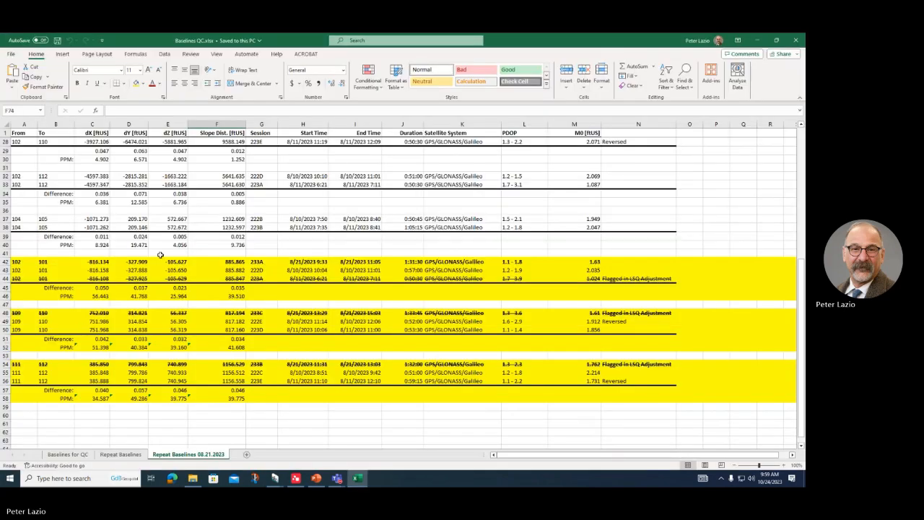
Step: Switch to the Baselines for QC sheet listing the 29 GNSS baselines
{"action": "scroll", "coordinate": [147, 241], "scroll_direction": "up", "scroll_amount": 7}
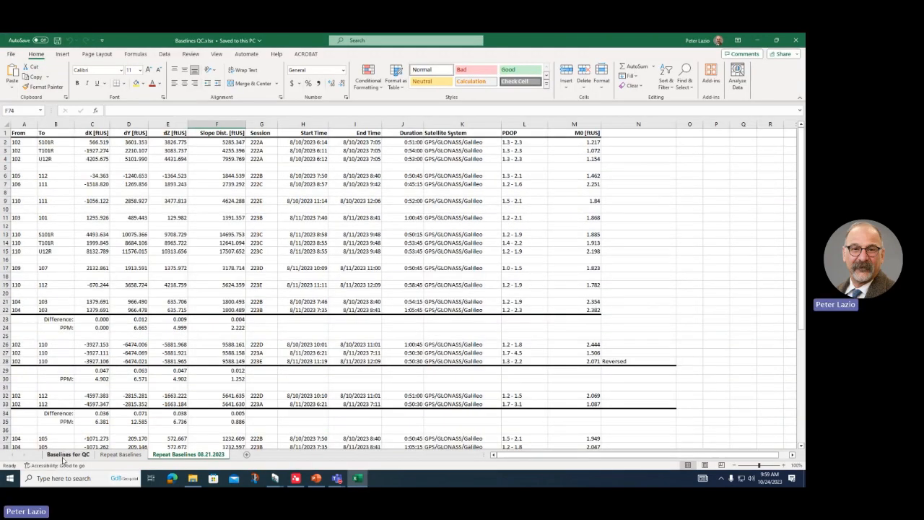
{"action": "left_click", "coordinate": [65, 454]}
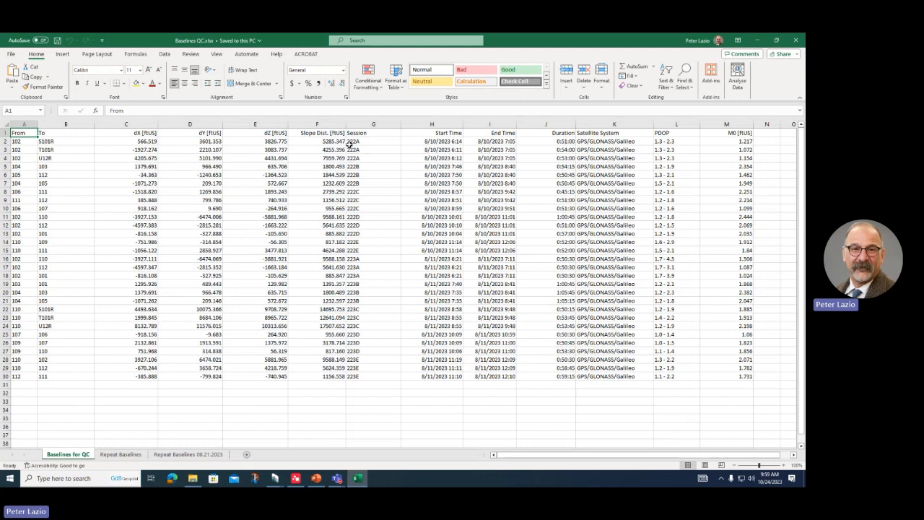
{"action": "left_click", "coordinate": [366, 142]}
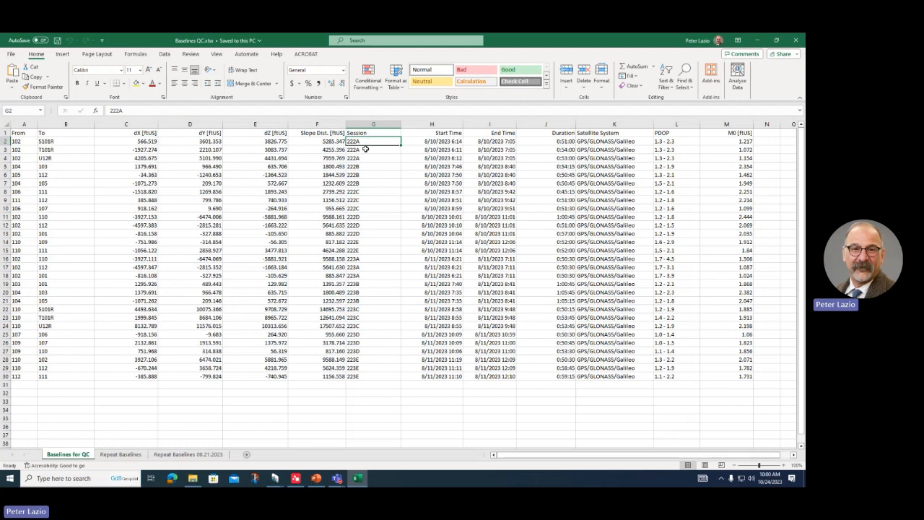
{"action": "left_click", "coordinate": [365, 150]}
{"action": "left_click", "coordinate": [365, 157]}
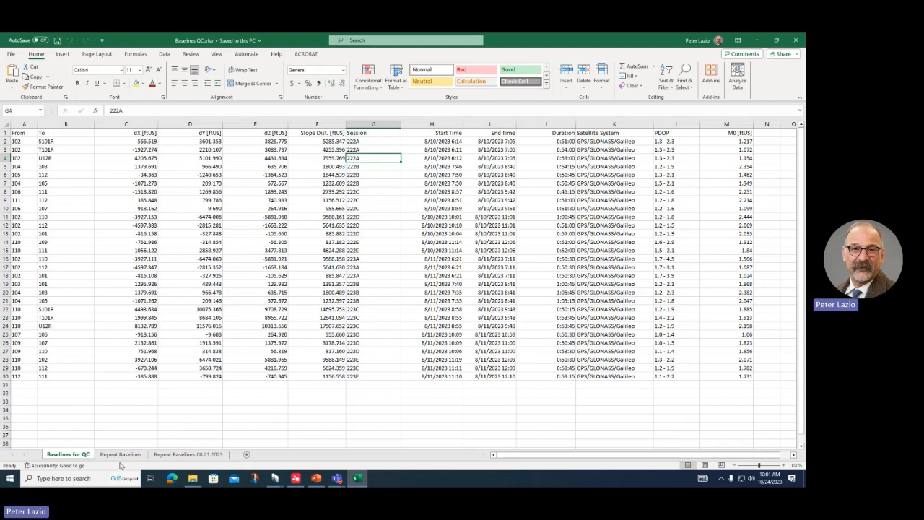
Step: Create a copy of the Baselines for QC sheet placed at the end of the workbook
{"action": "right_click", "coordinate": [74, 456]}
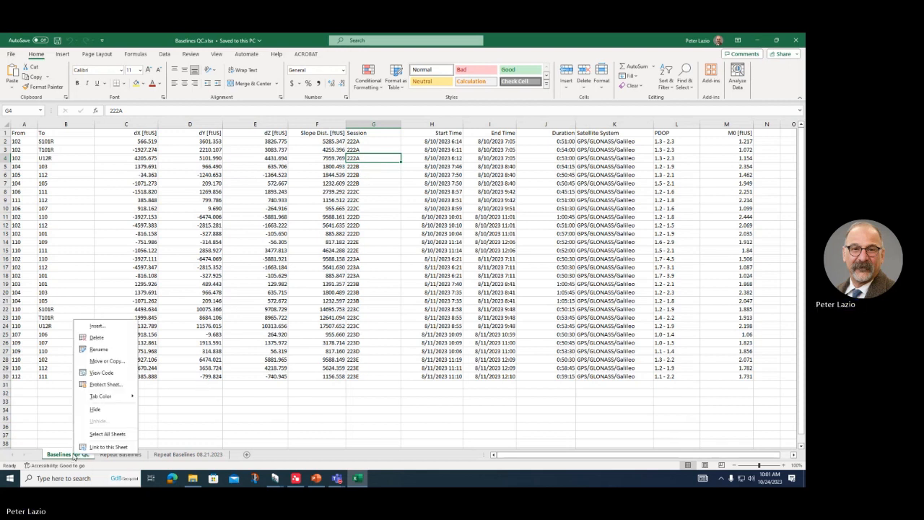
{"action": "left_click", "coordinate": [105, 361]}
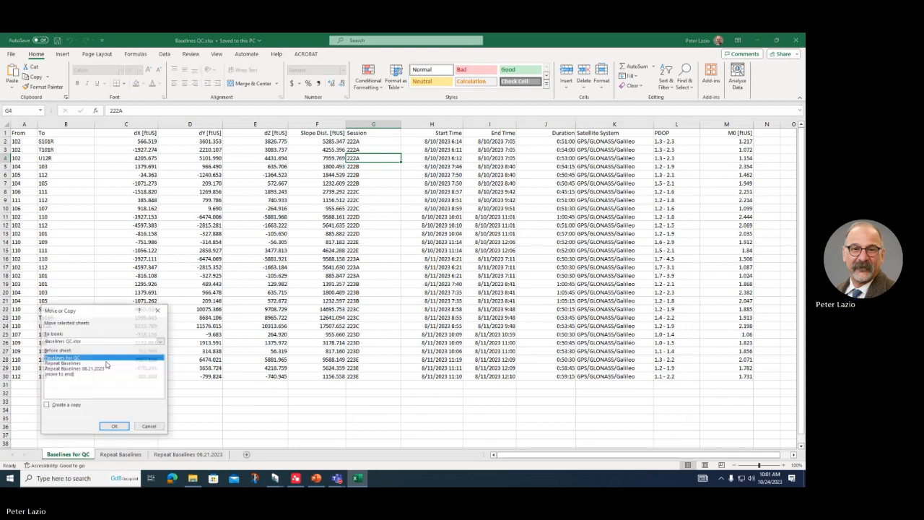
{"action": "left_click", "coordinate": [46, 406]}
{"action": "left_click", "coordinate": [60, 374]}
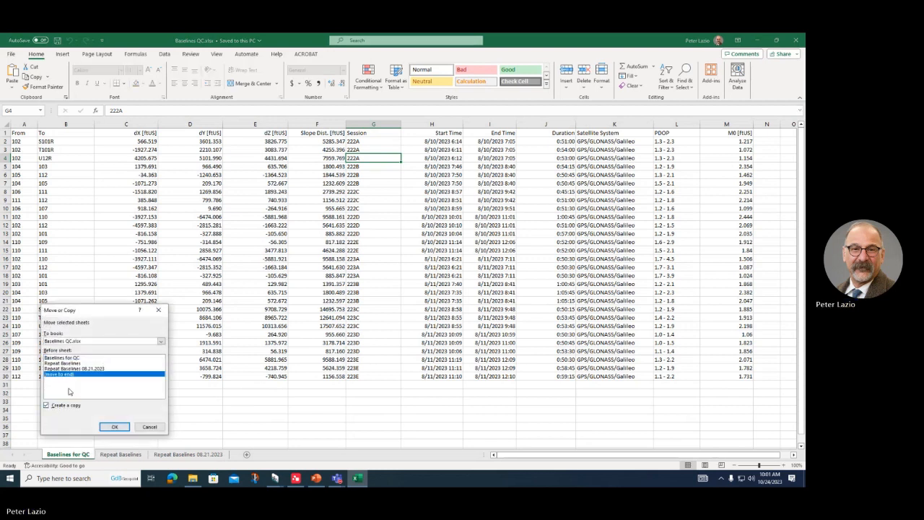
{"action": "left_click", "coordinate": [113, 427]}
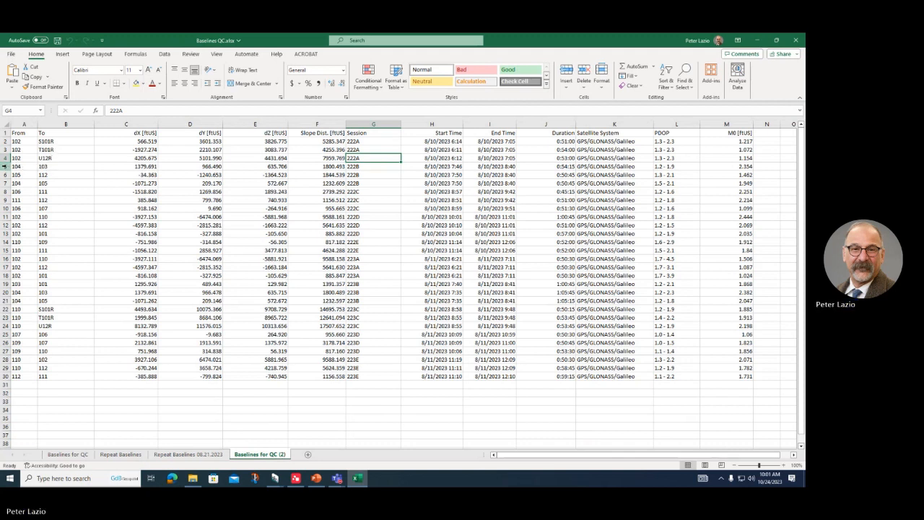
Step: Move the two 104–103 baselines from rows 5 and 20 into rows 34 and 35
{"action": "left_click", "coordinate": [5, 166]}
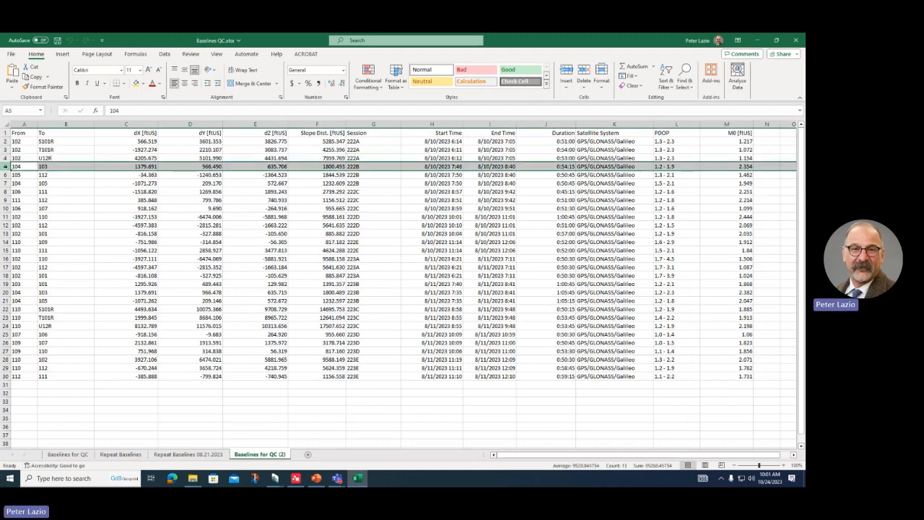
{"action": "key", "text": "ctrl+c"}
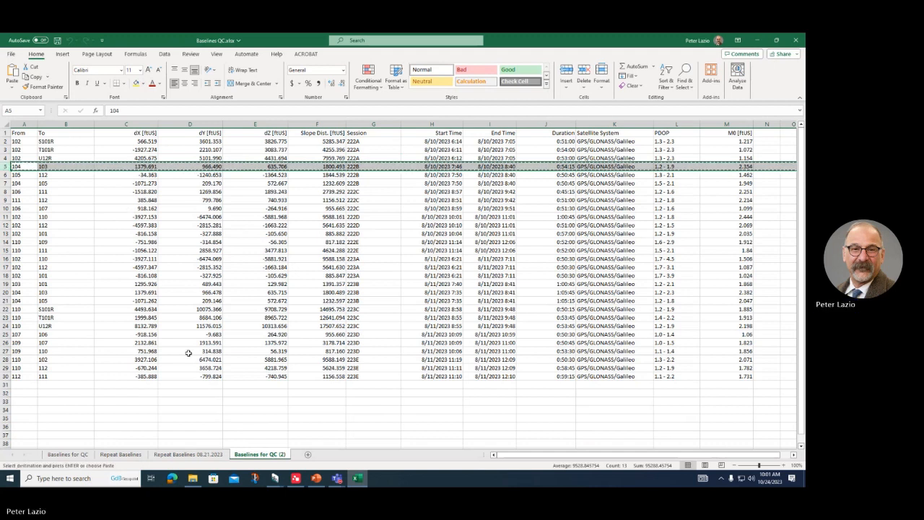
{"action": "left_click", "coordinate": [31, 410]}
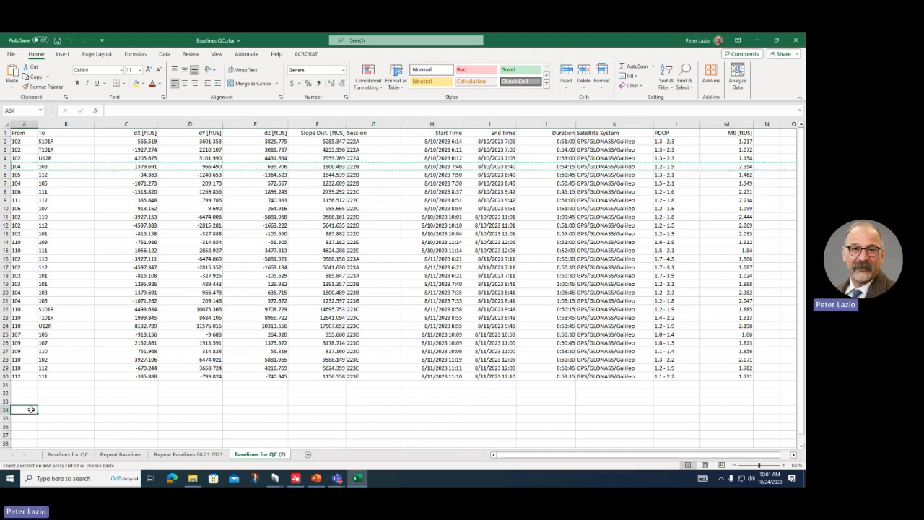
{"action": "key", "text": "ctrl+v"}
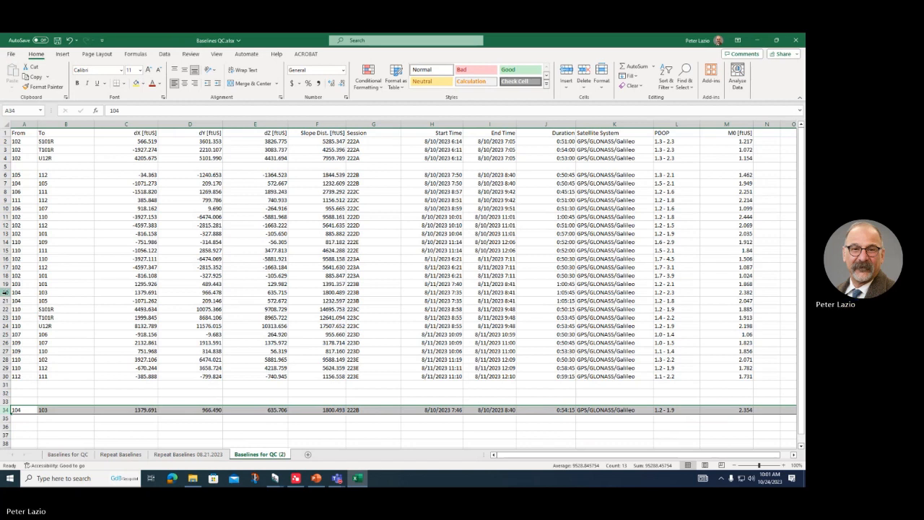
{"action": "left_click", "coordinate": [5, 292]}
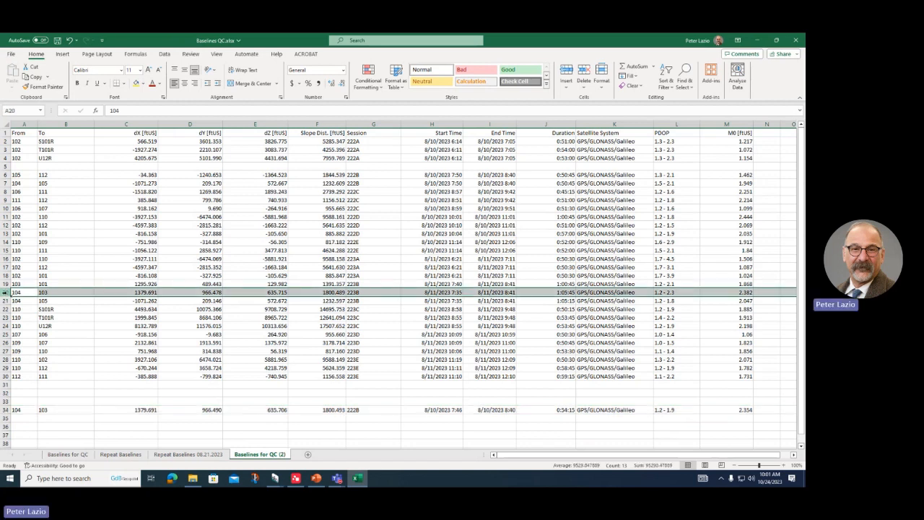
{"action": "key", "text": "ctrl+c"}
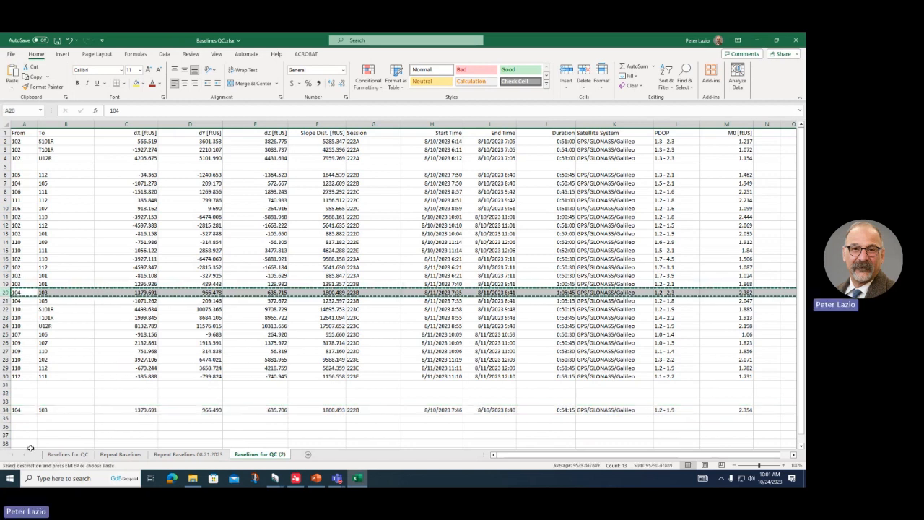
{"action": "left_click", "coordinate": [28, 416]}
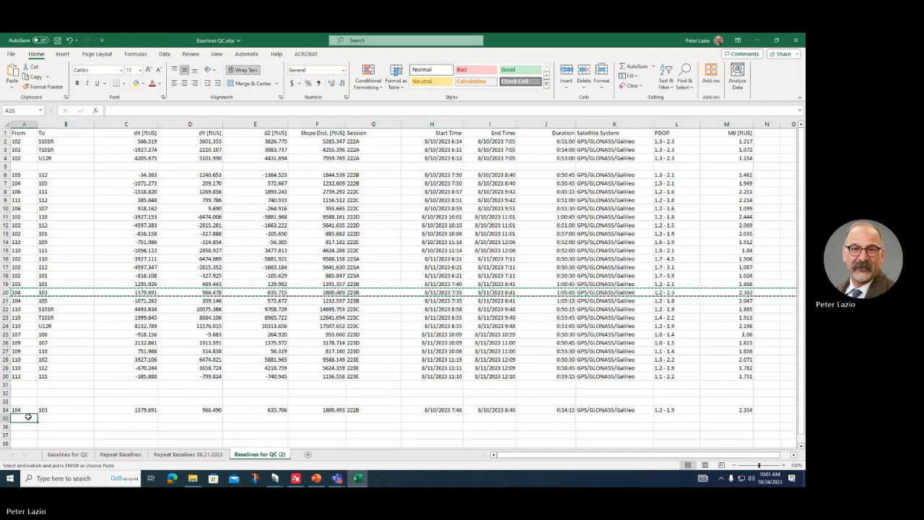
{"action": "key", "text": "ctrl+v"}
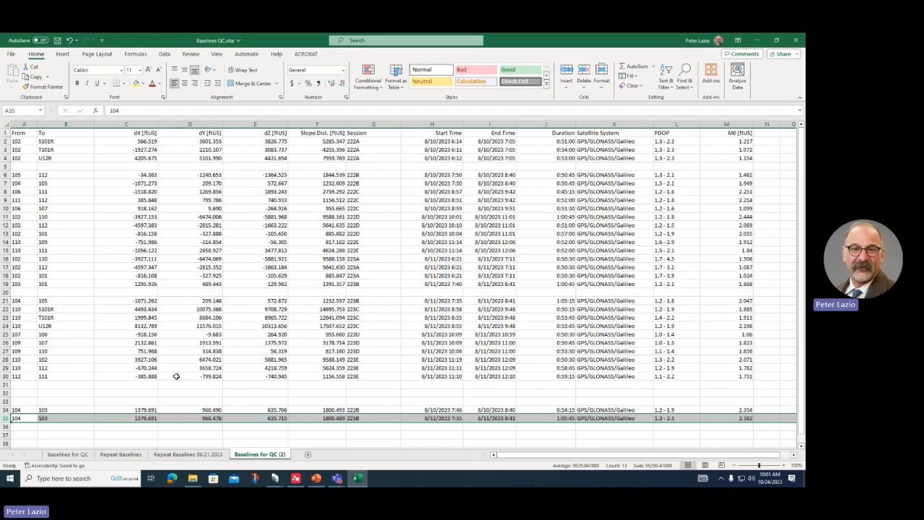
{"action": "left_click", "coordinate": [111, 455]}
{"action": "scroll", "coordinate": [65, 207], "scroll_direction": "up", "scroll_amount": 5}
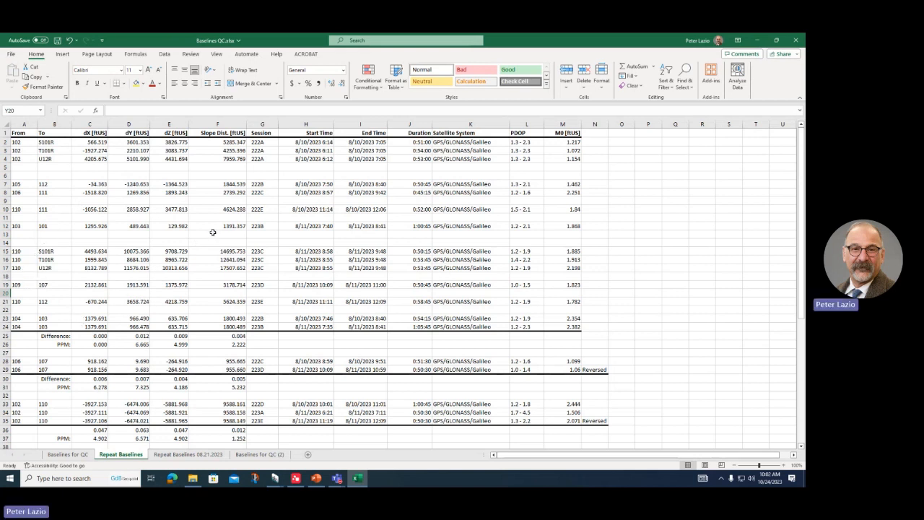
{"action": "left_click", "coordinate": [316, 478]}
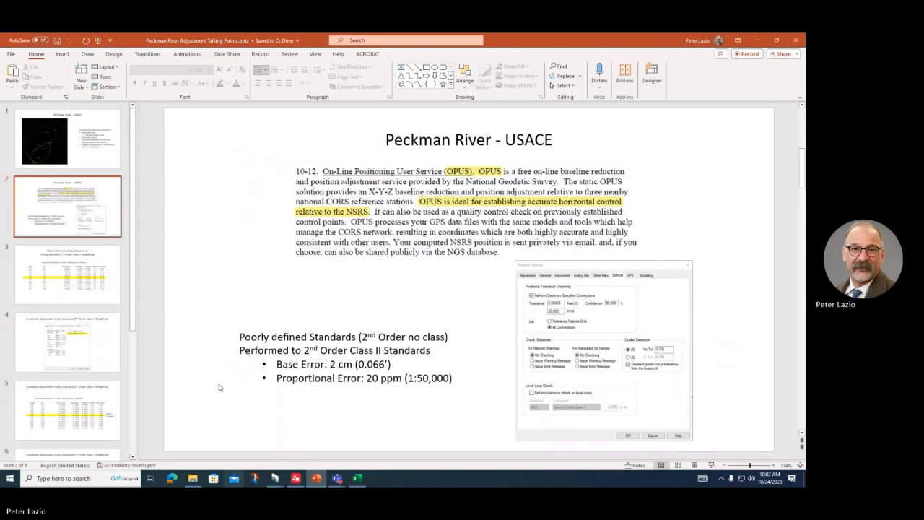
{"action": "left_click", "coordinate": [50, 157]}
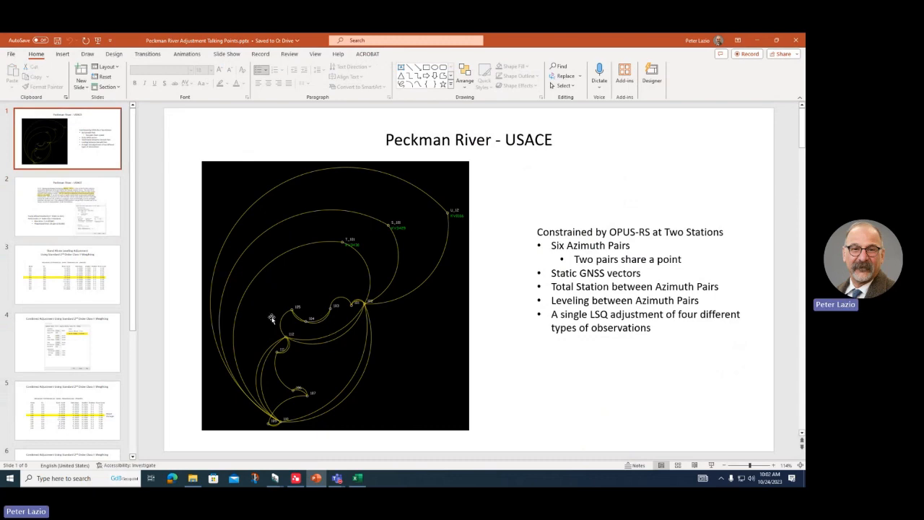
{"action": "left_click", "coordinate": [357, 478]}
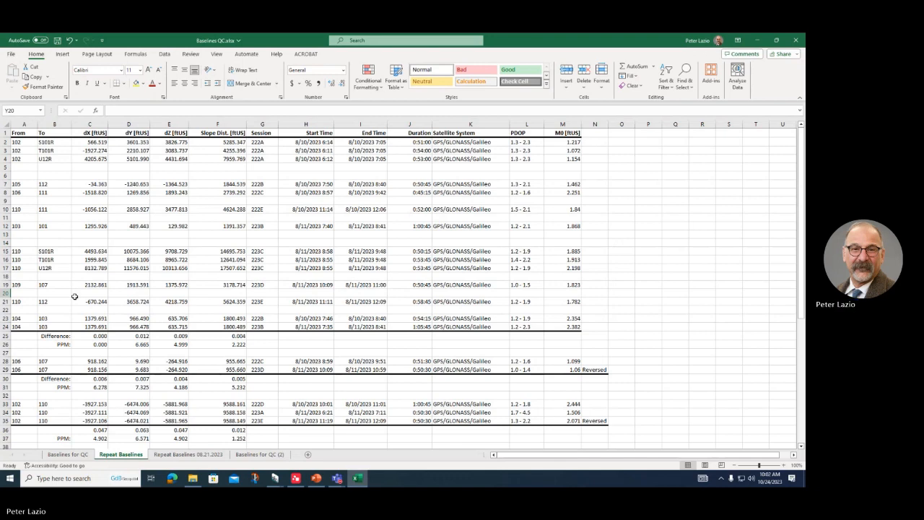
{"action": "scroll", "coordinate": [74, 296], "scroll_direction": "down", "scroll_amount": 2}
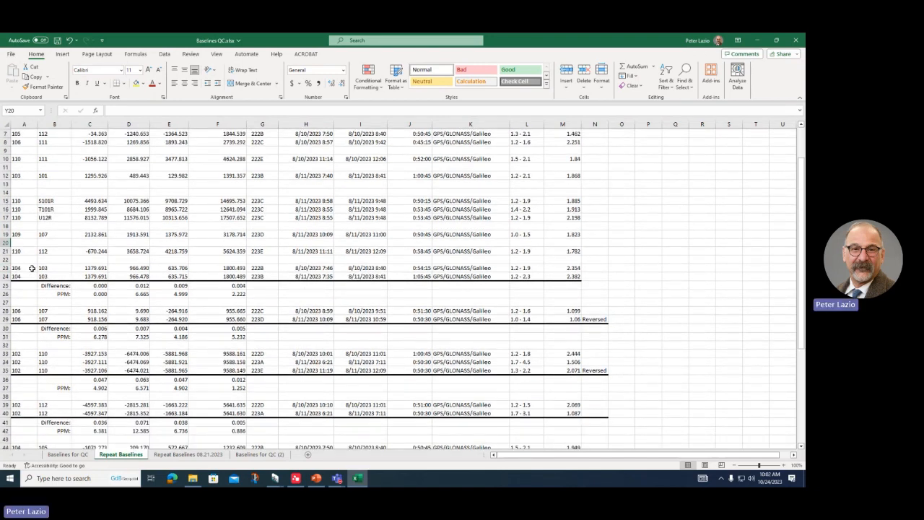
{"action": "left_click", "coordinate": [94, 285]}
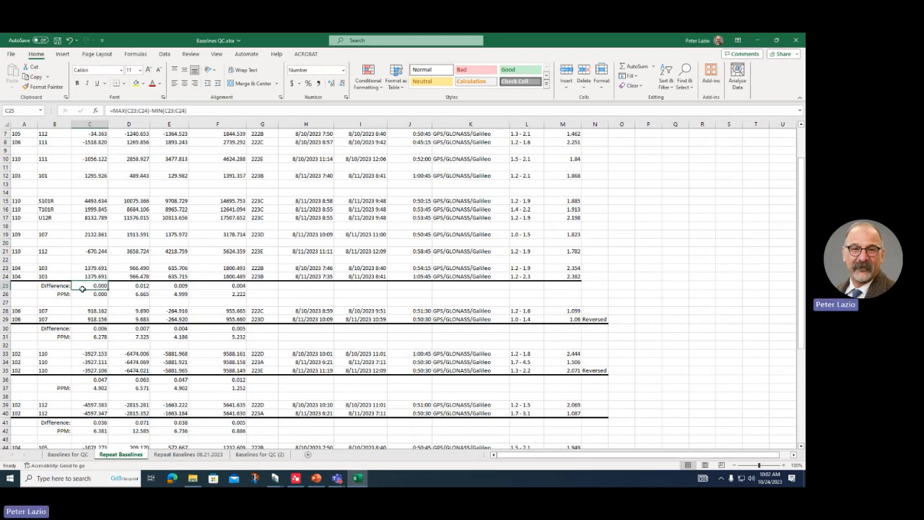
{"action": "left_click", "coordinate": [195, 109]}
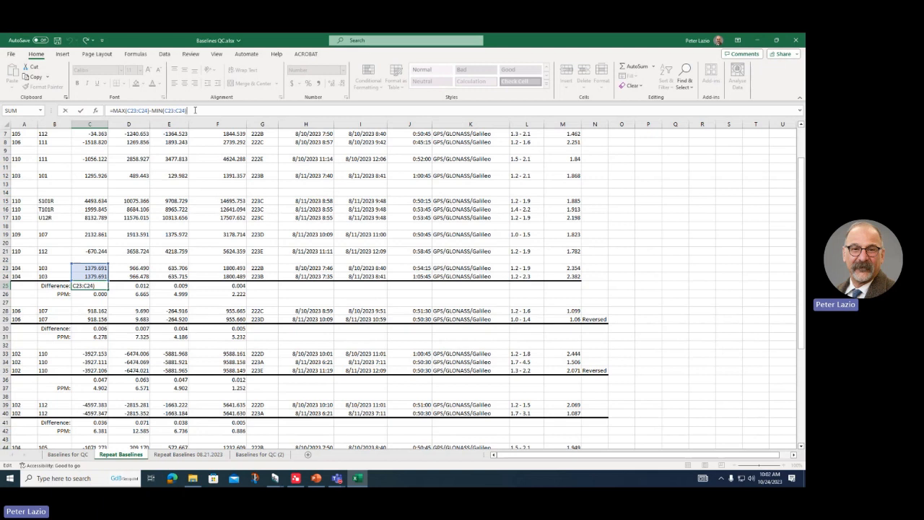
{"action": "key", "text": "ctrl+Return"}
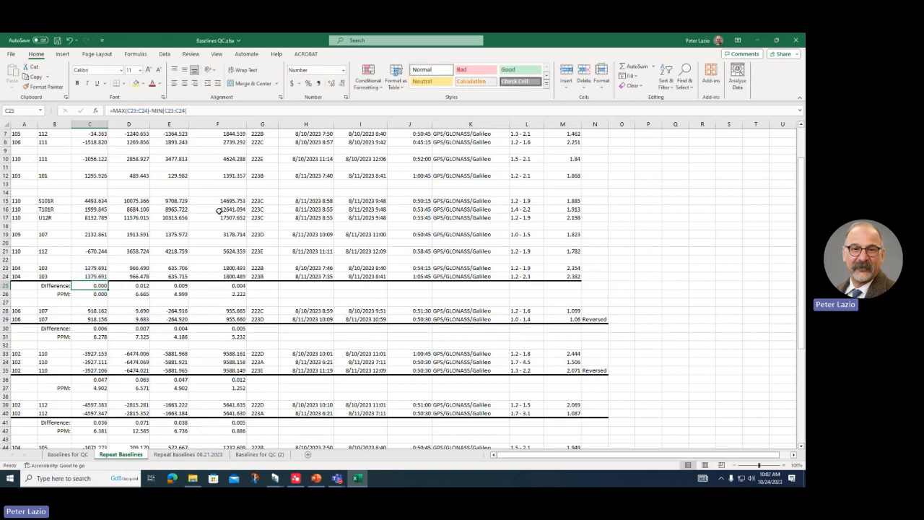
{"action": "left_click", "coordinate": [91, 353]}
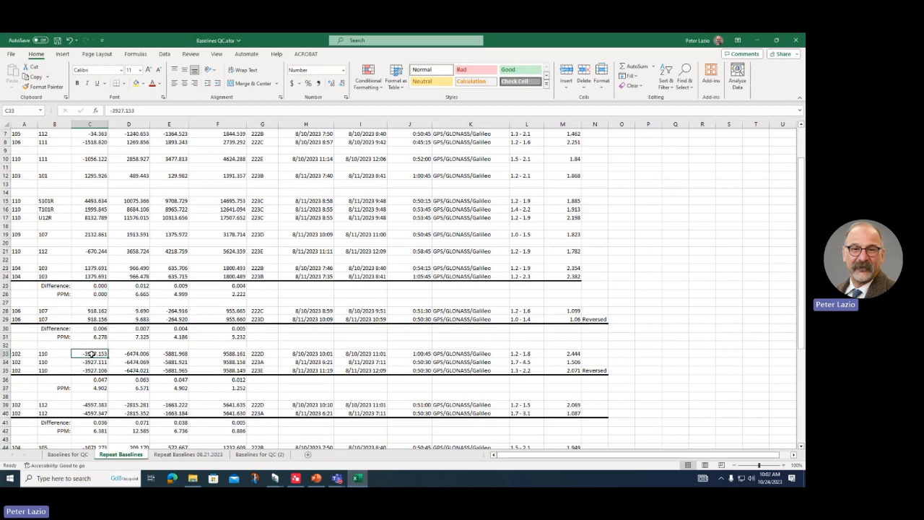
{"action": "scroll", "coordinate": [92, 353], "scroll_direction": "down", "scroll_amount": 2}
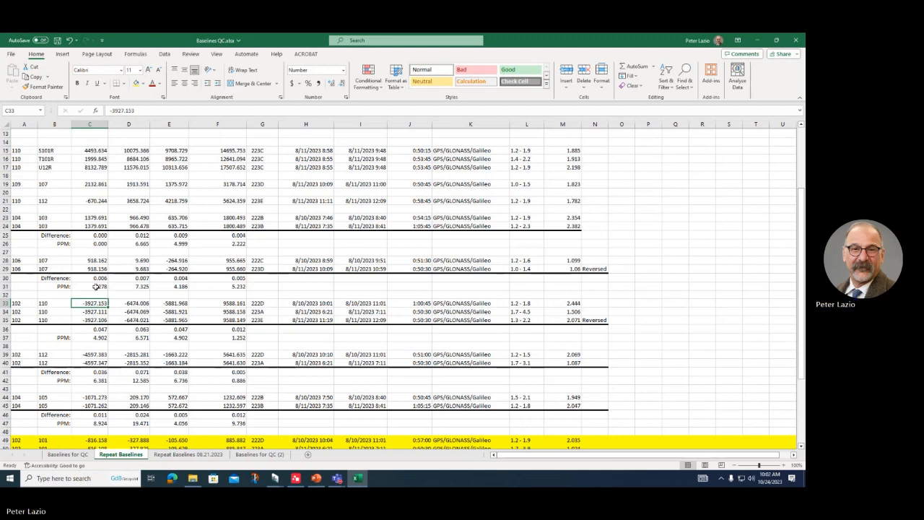
{"action": "left_click", "coordinate": [92, 329]}
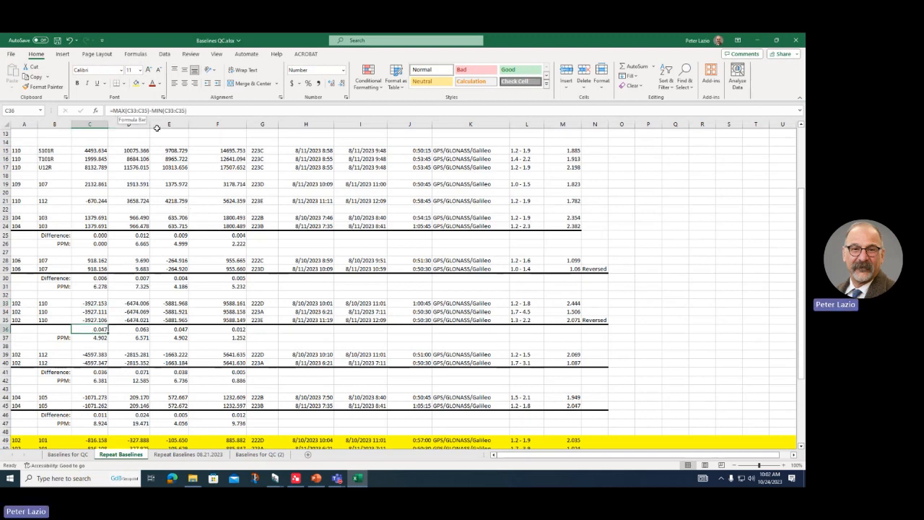
{"action": "left_click", "coordinate": [143, 110]}
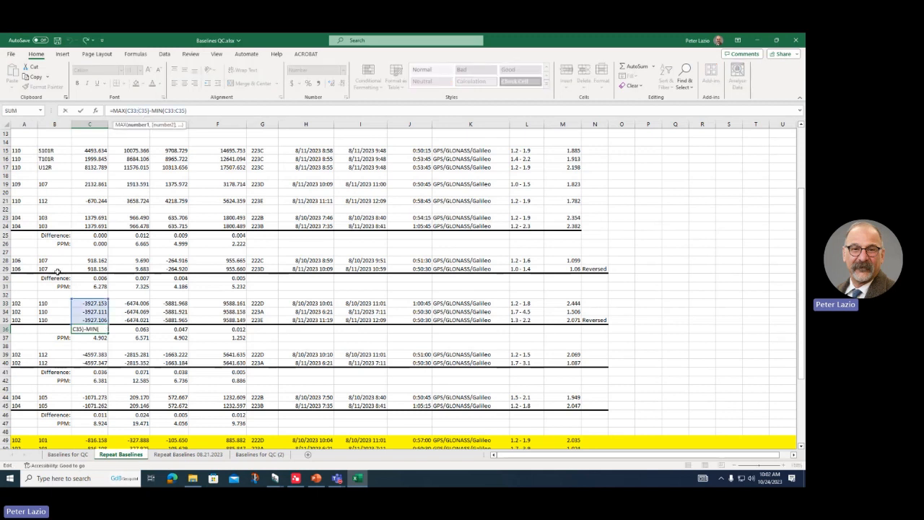
{"action": "key", "text": "Escape"}
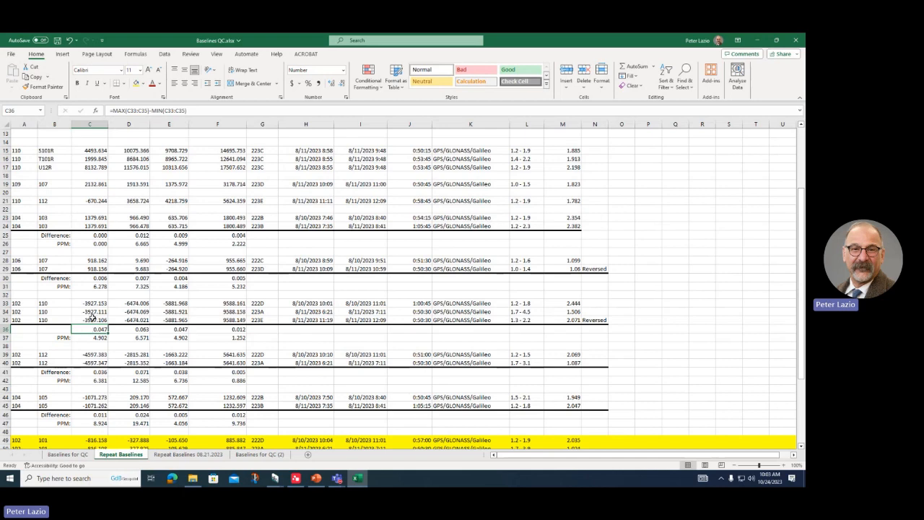
{"action": "scroll", "coordinate": [98, 337], "scroll_direction": "down", "scroll_amount": 6}
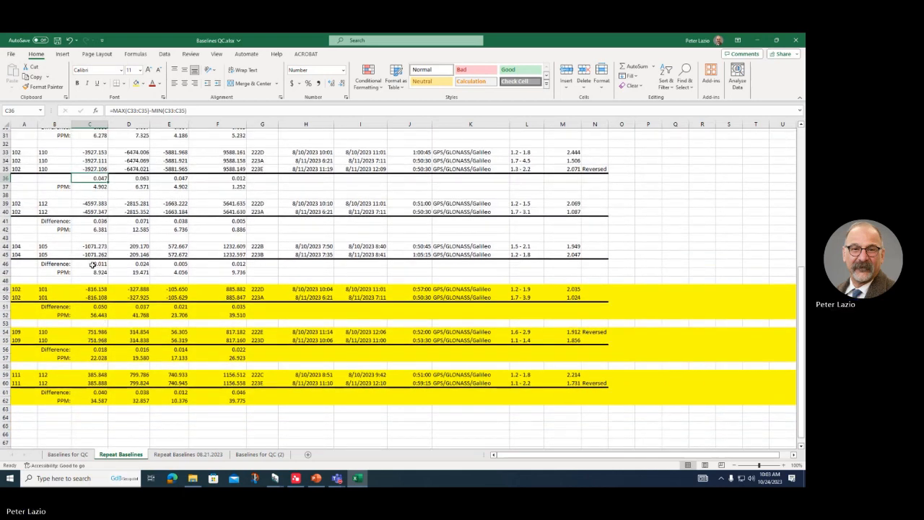
{"action": "scroll", "coordinate": [89, 344], "scroll_direction": "up", "scroll_amount": 2}
{"action": "scroll", "coordinate": [91, 361], "scroll_direction": "down", "scroll_amount": 3}
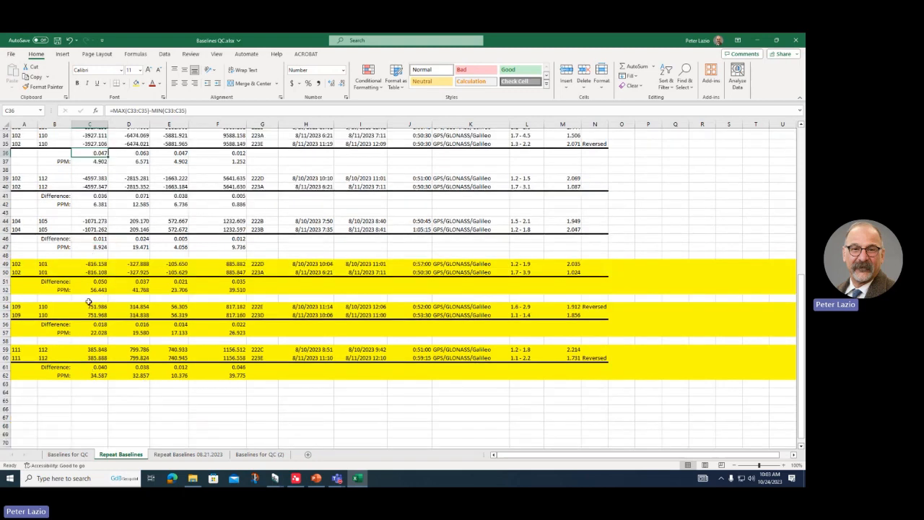
{"action": "scroll", "coordinate": [100, 275], "scroll_direction": "up", "scroll_amount": 5}
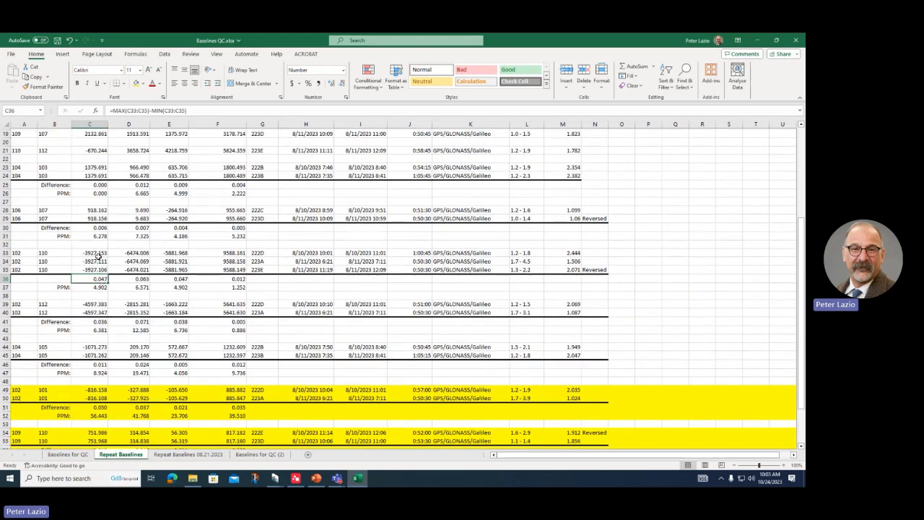
{"action": "left_click", "coordinate": [99, 261]}
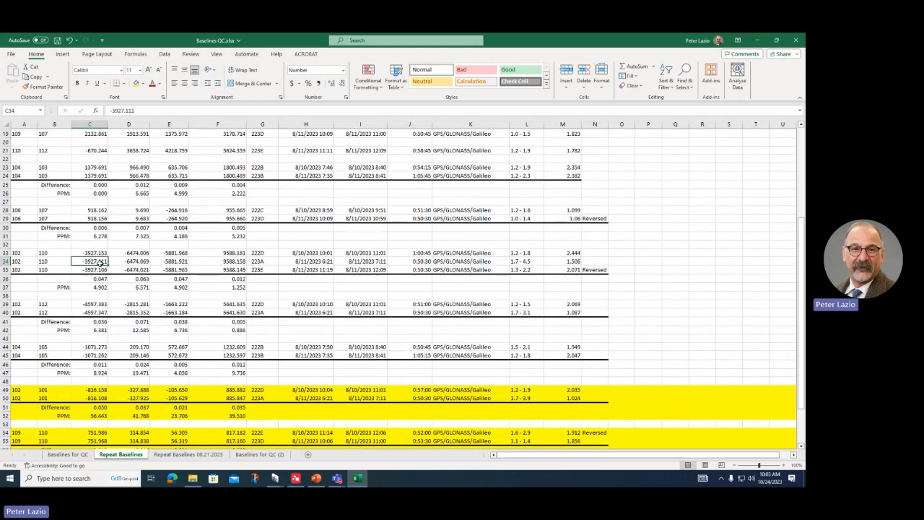
{"action": "key", "text": "Delete"}
{"action": "key", "text": "ctrl+z"}
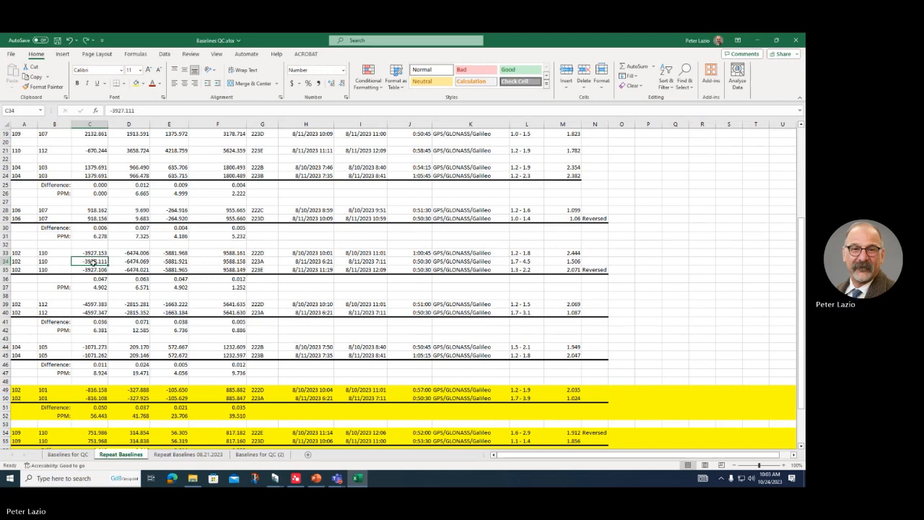
{"action": "left_click", "coordinate": [77, 254]}
{"action": "key", "text": "Delete"}
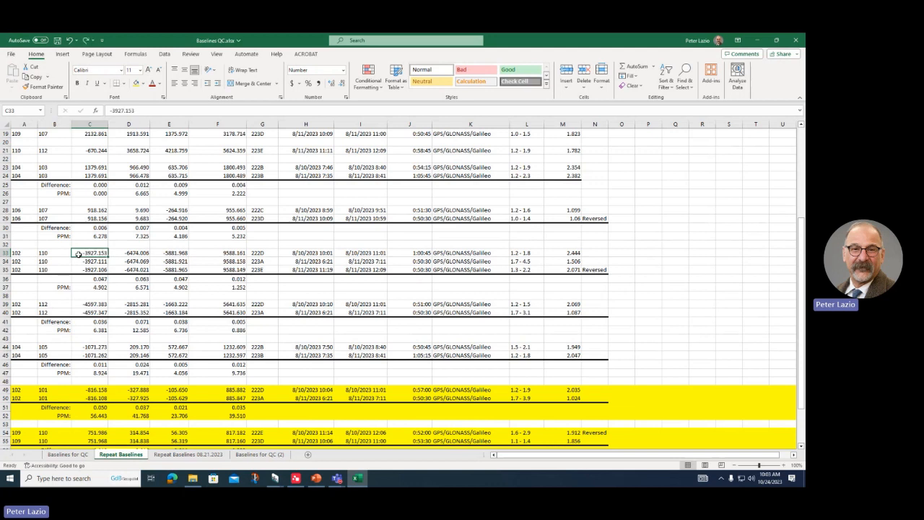
{"action": "key", "text": "ctrl+z"}
{"action": "scroll", "coordinate": [104, 243], "scroll_direction": "up", "scroll_amount": 6}
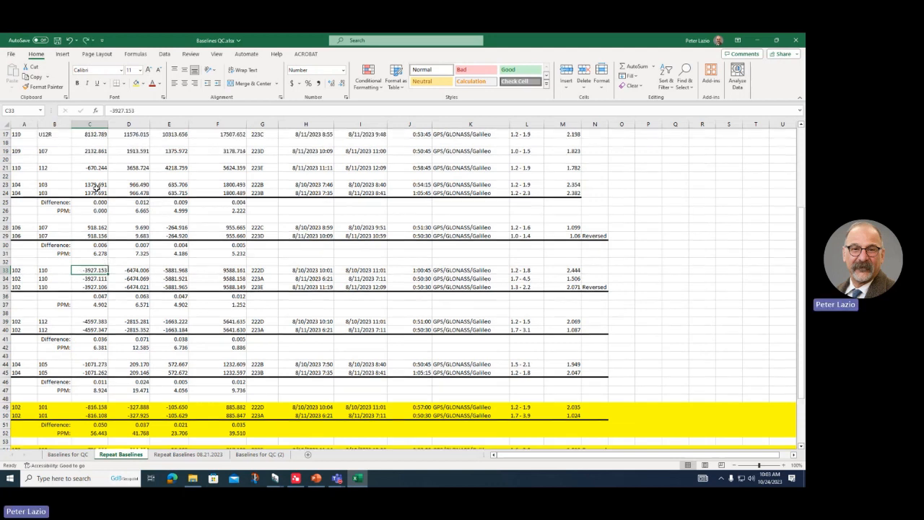
{"action": "scroll", "coordinate": [115, 179], "scroll_direction": "down", "scroll_amount": 6}
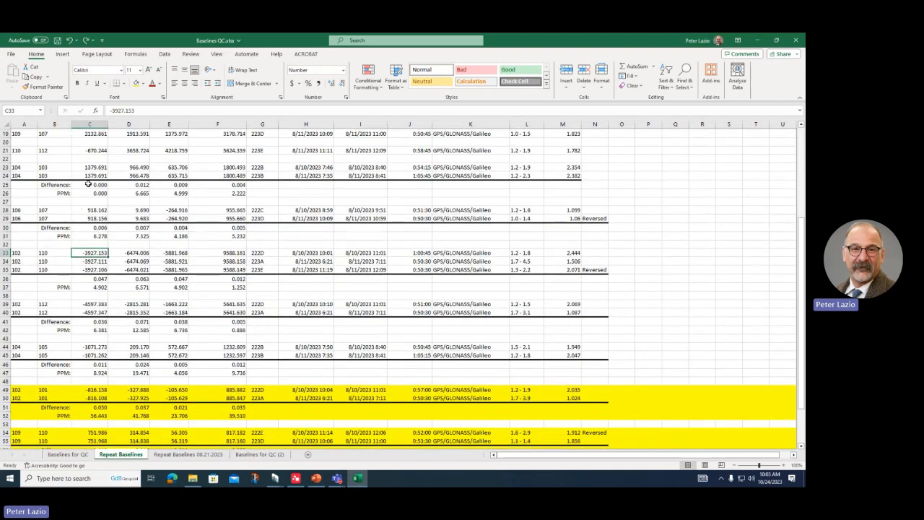
{"action": "left_click", "coordinate": [88, 184]}
{"action": "left_click", "coordinate": [138, 185]}
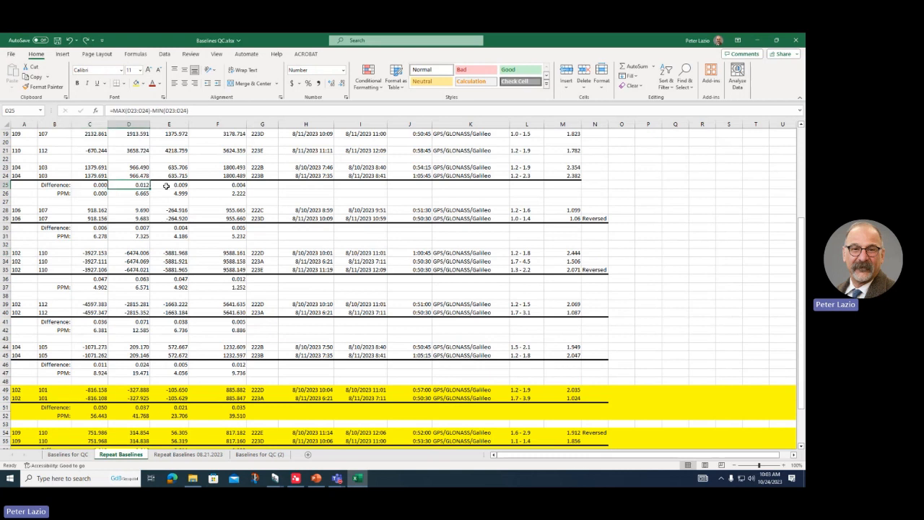
{"action": "left_click", "coordinate": [168, 184]}
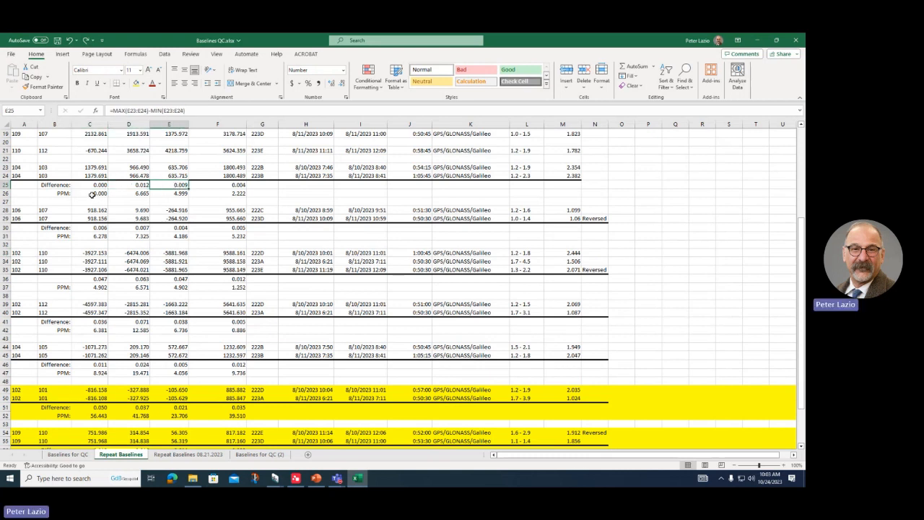
{"action": "left_click", "coordinate": [92, 194]}
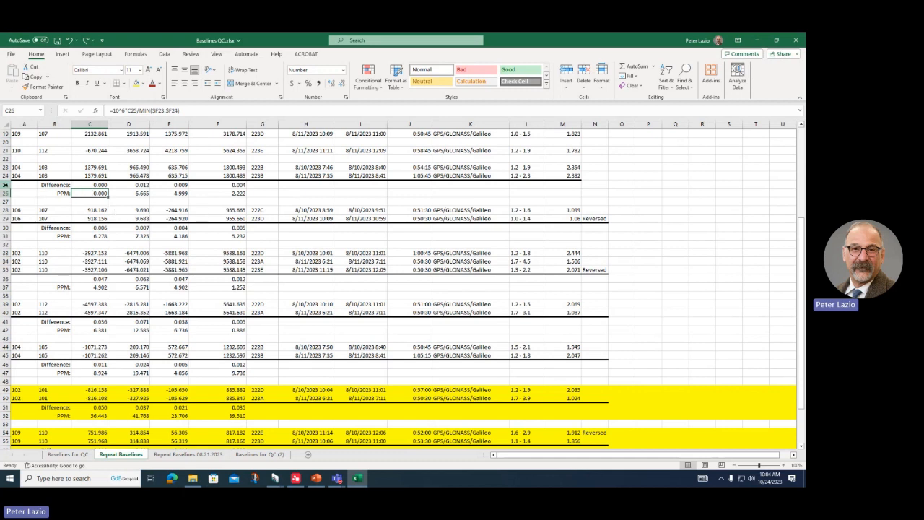
{"action": "left_click", "coordinate": [6, 193]}
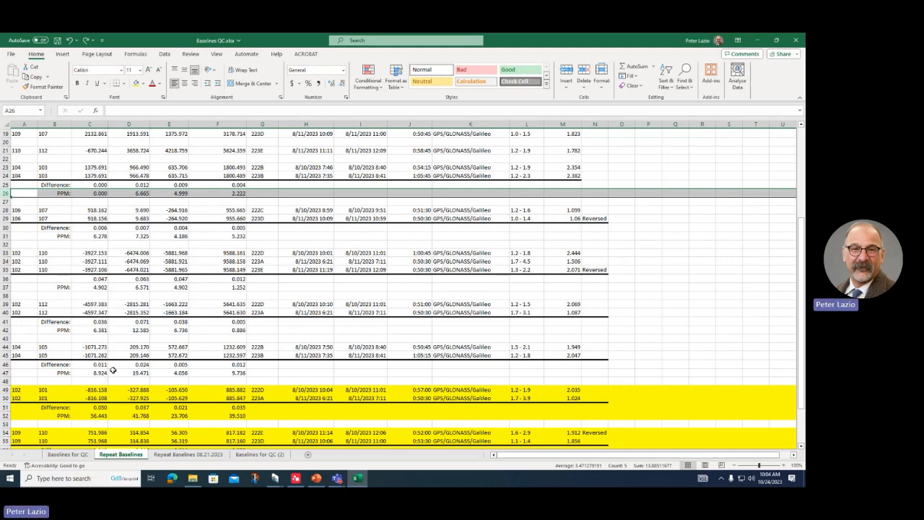
{"action": "scroll", "coordinate": [113, 370], "scroll_direction": "down", "scroll_amount": 7}
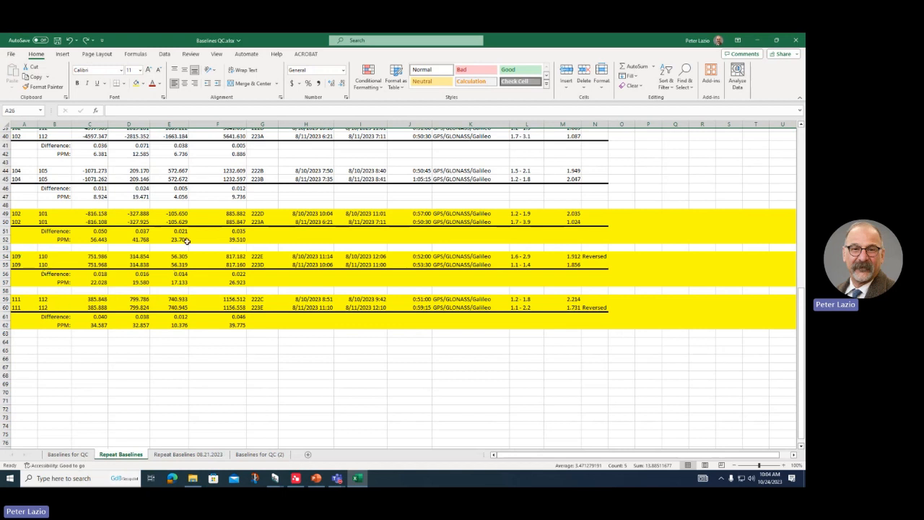
{"action": "left_click", "coordinate": [218, 214]}
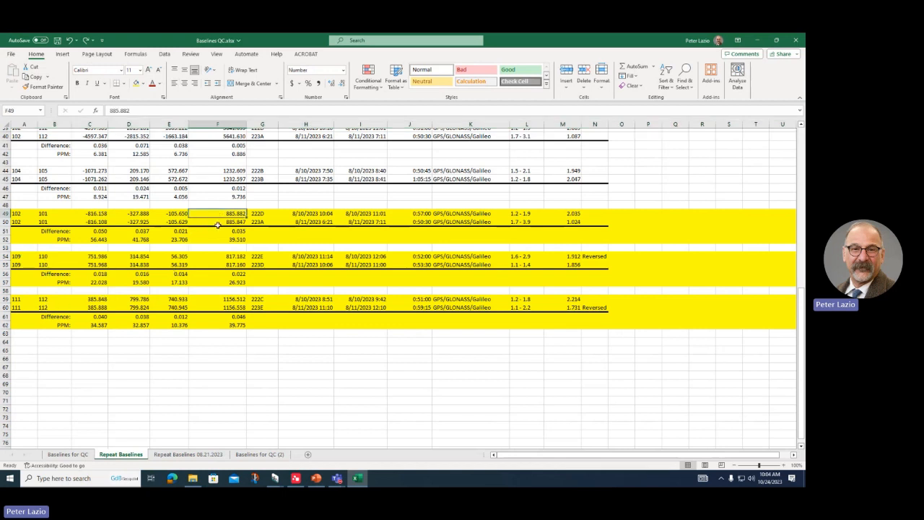
{"action": "left_click", "coordinate": [220, 256]}
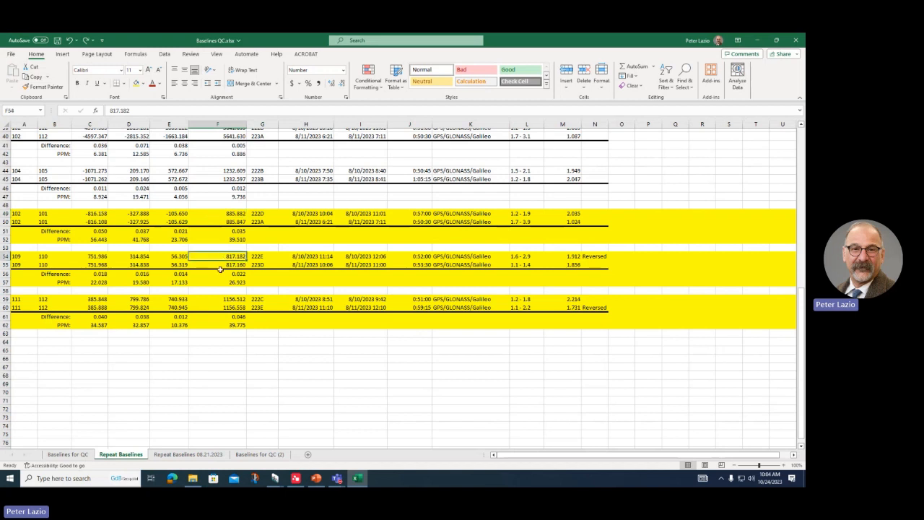
{"action": "left_click", "coordinate": [215, 300]}
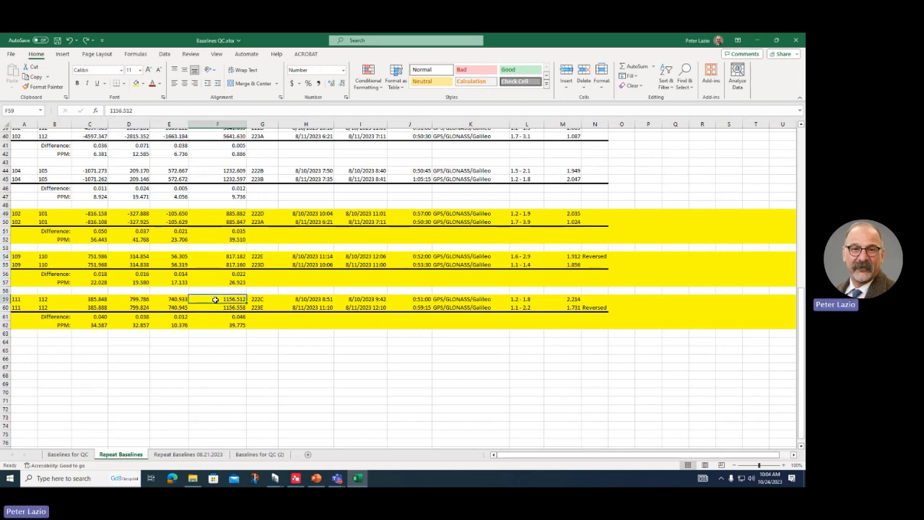
{"action": "left_click", "coordinate": [92, 272]}
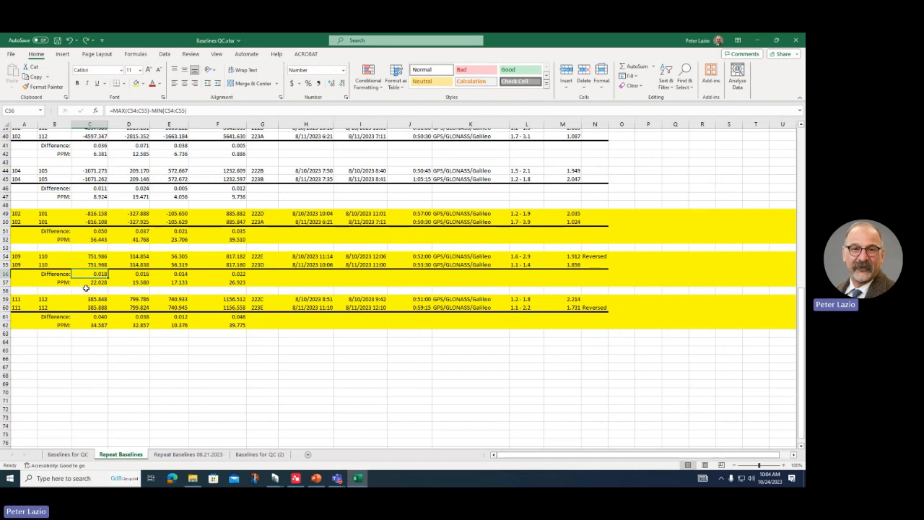
{"action": "left_click", "coordinate": [215, 257]}
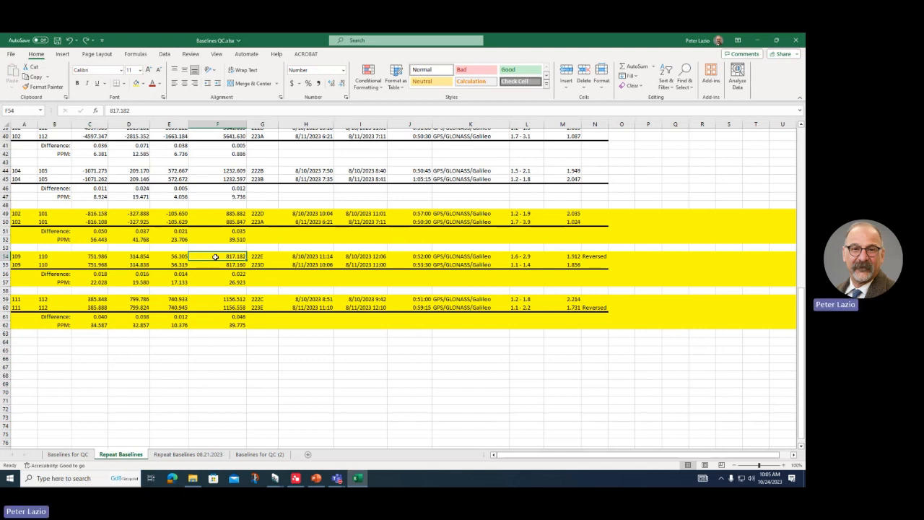
{"action": "left_click", "coordinate": [97, 232]}
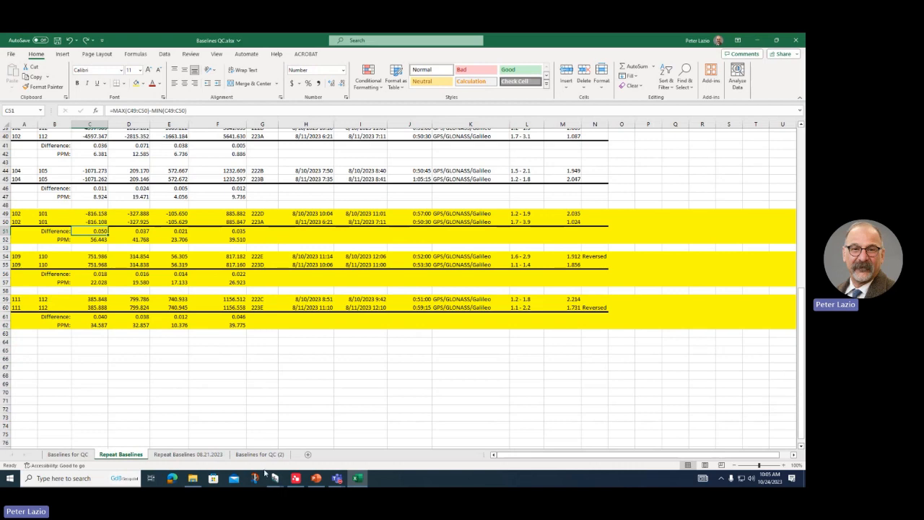
Step: Review the processed GNSS baselines in Leica Infinity, then return to the Baselines QC workbook
{"action": "left_click", "coordinate": [296, 478]}
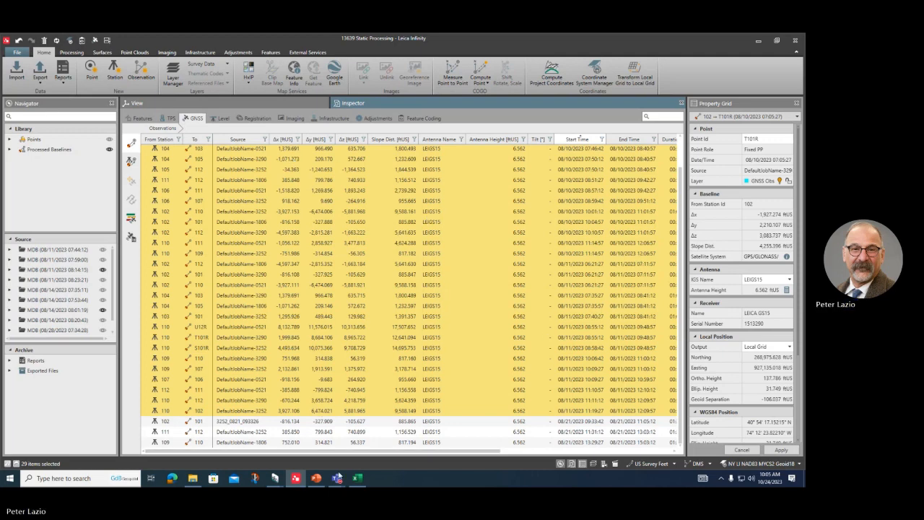
{"action": "left_click", "coordinate": [358, 481]}
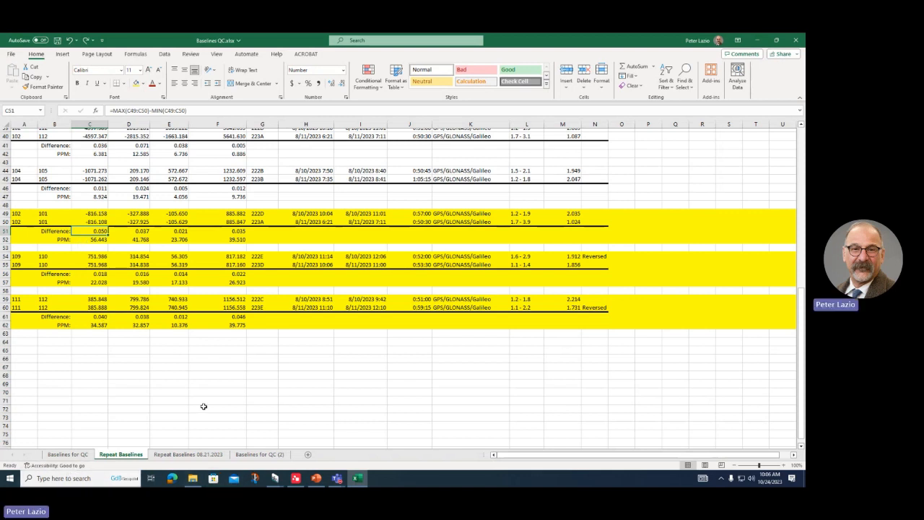
{"action": "left_click", "coordinate": [196, 457]}
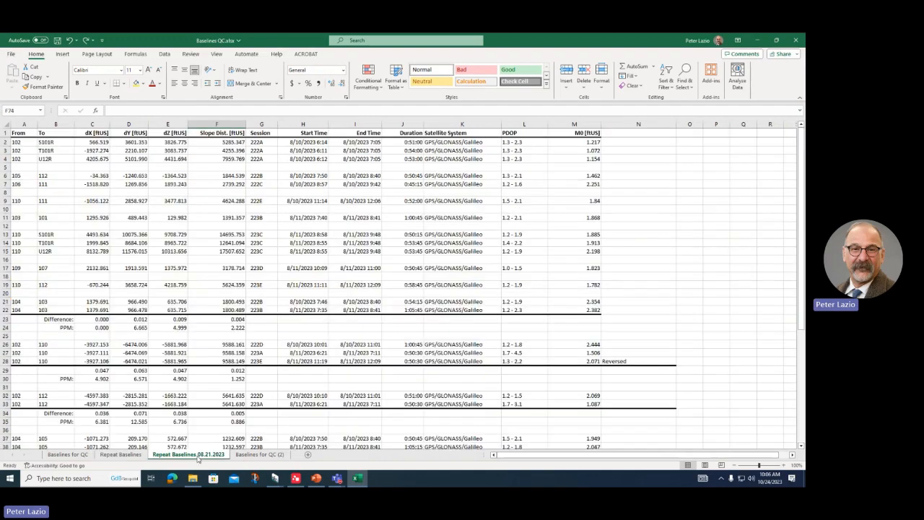
{"action": "scroll", "coordinate": [137, 376], "scroll_direction": "down", "scroll_amount": 10}
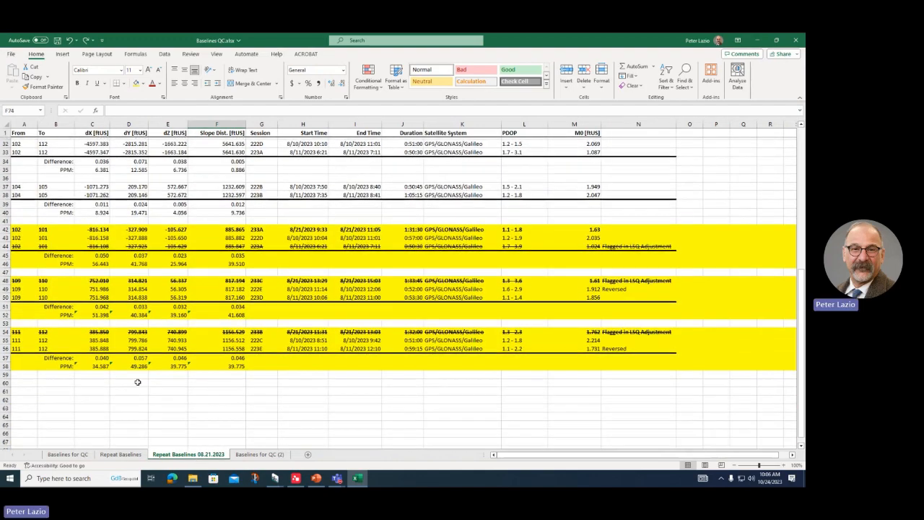
{"action": "scroll", "coordinate": [137, 380], "scroll_direction": "up", "scroll_amount": 1}
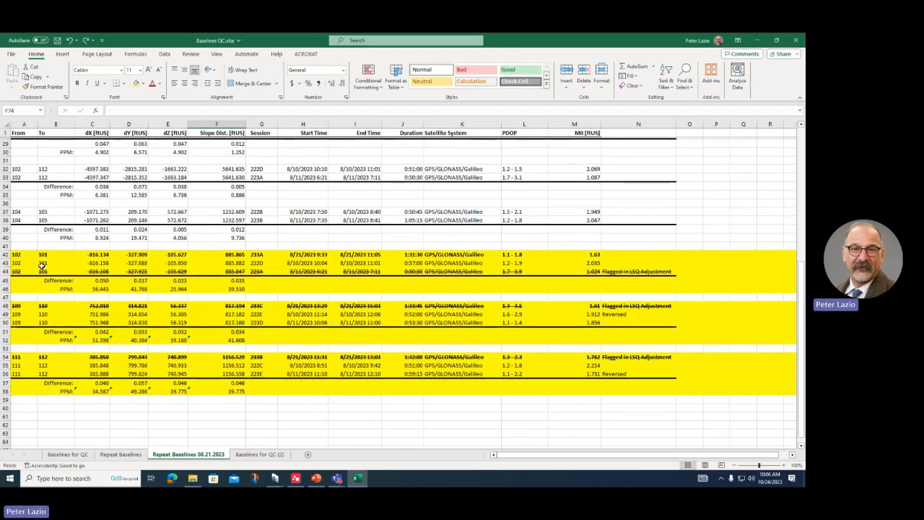
{"action": "left_click", "coordinate": [99, 255]}
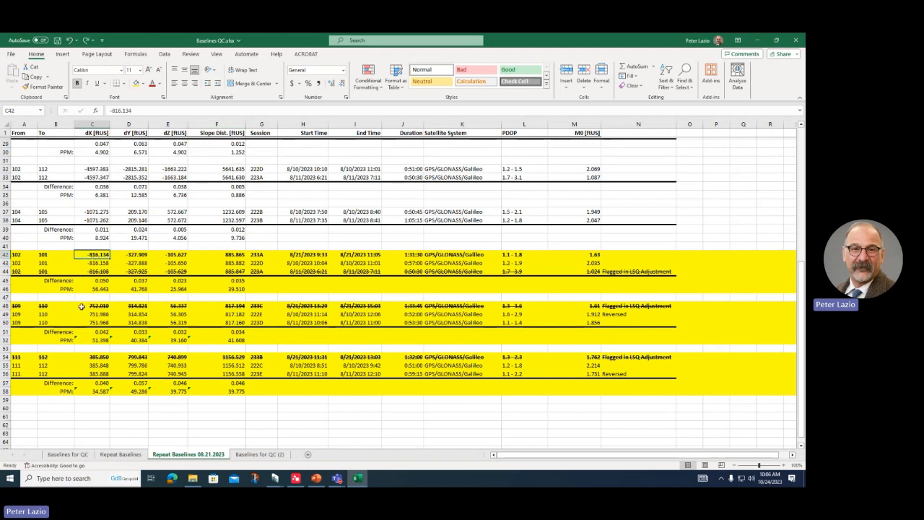
{"action": "key", "text": "Delete"}
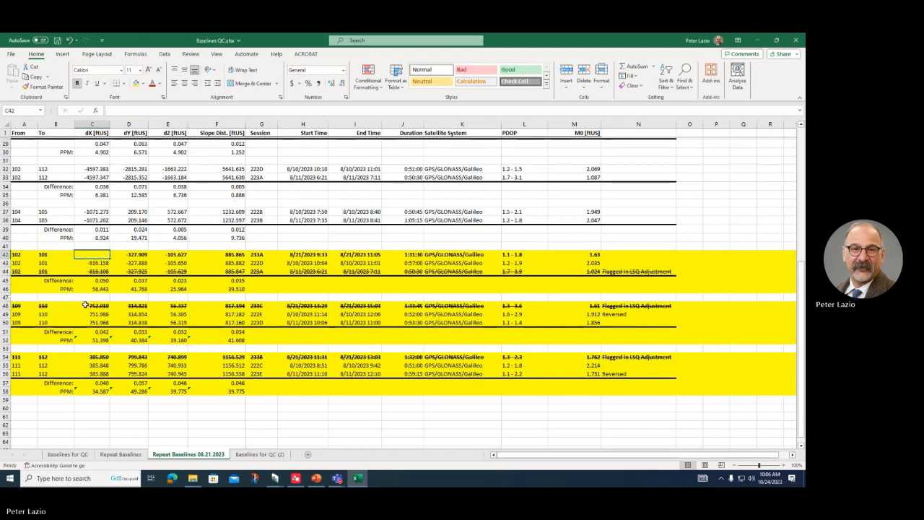
{"action": "key", "text": "ctrl+z"}
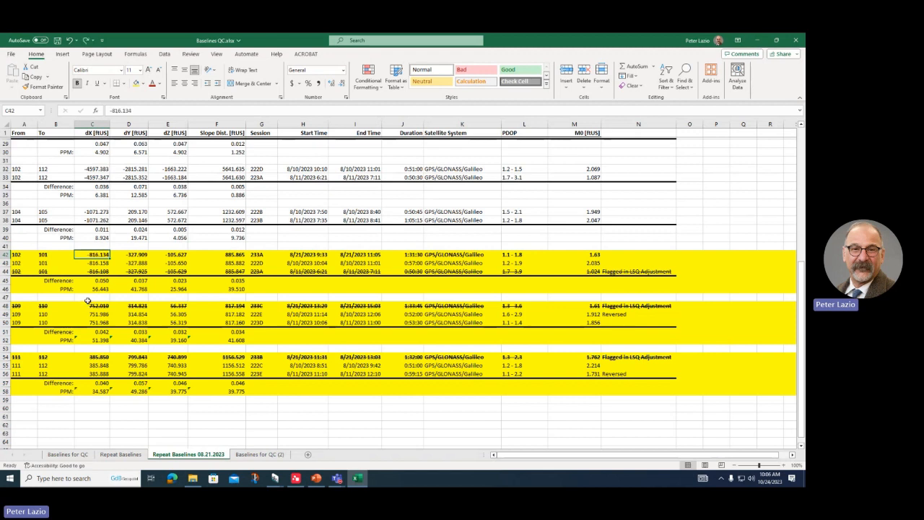
{"action": "left_click", "coordinate": [88, 264]}
{"action": "key", "text": "Delete"}
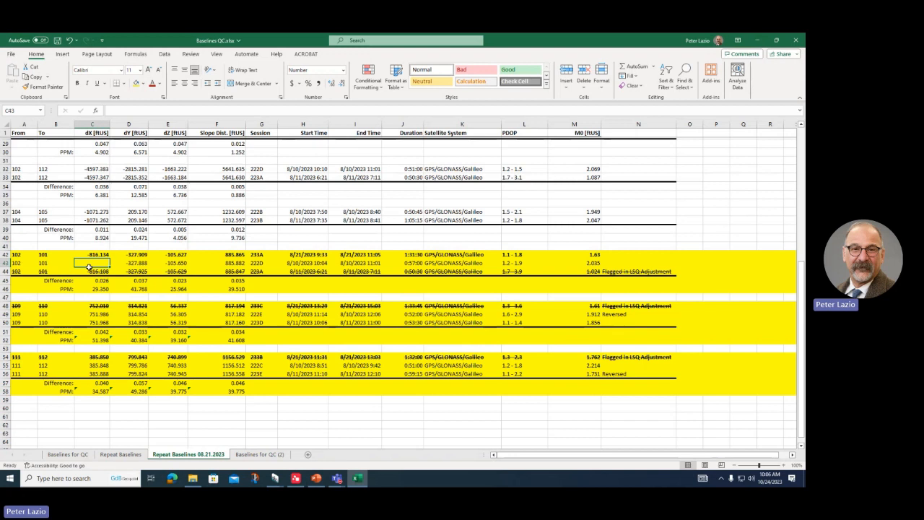
{"action": "key", "text": "ctrl+z"}
{"action": "left_click", "coordinate": [86, 271]}
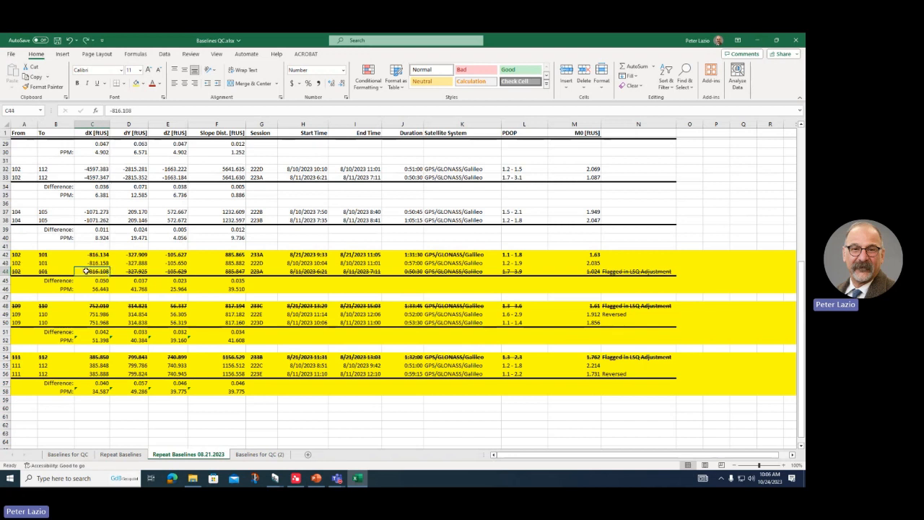
{"action": "key", "text": "Delete"}
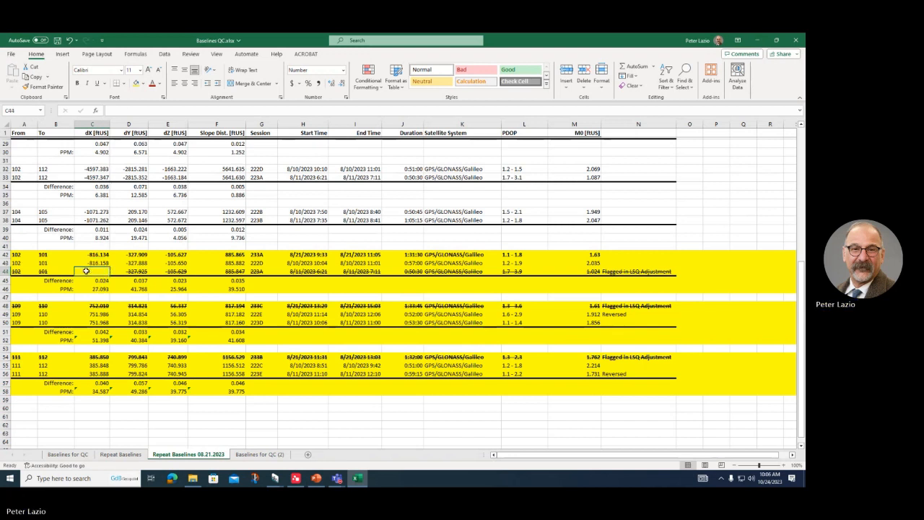
{"action": "key", "text": "ctrl+z"}
{"action": "left_click", "coordinate": [93, 306]}
{"action": "key", "text": "Delete"}
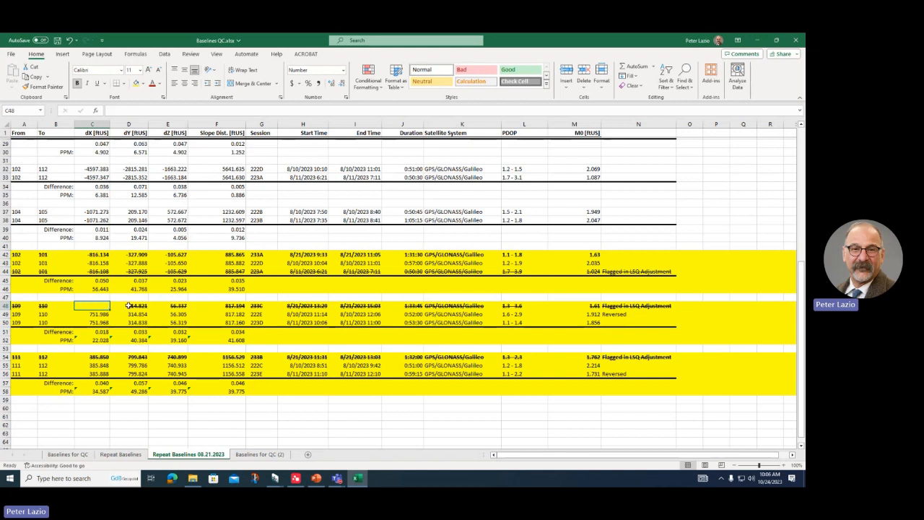
{"action": "left_click", "coordinate": [129, 306]}
{"action": "key", "text": "Delete"}
{"action": "left_click", "coordinate": [179, 306]}
{"action": "key", "text": "Delete"}
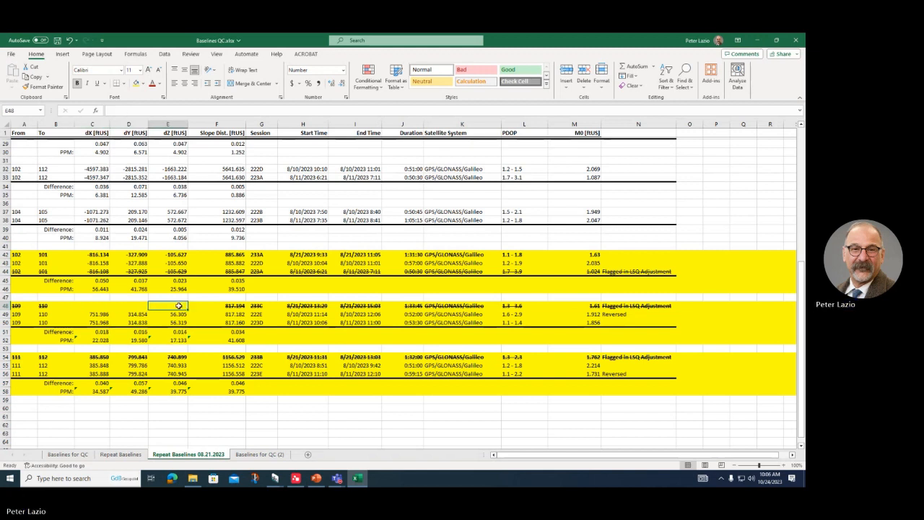
{"action": "left_click", "coordinate": [92, 357]}
{"action": "key", "text": "Delete"}
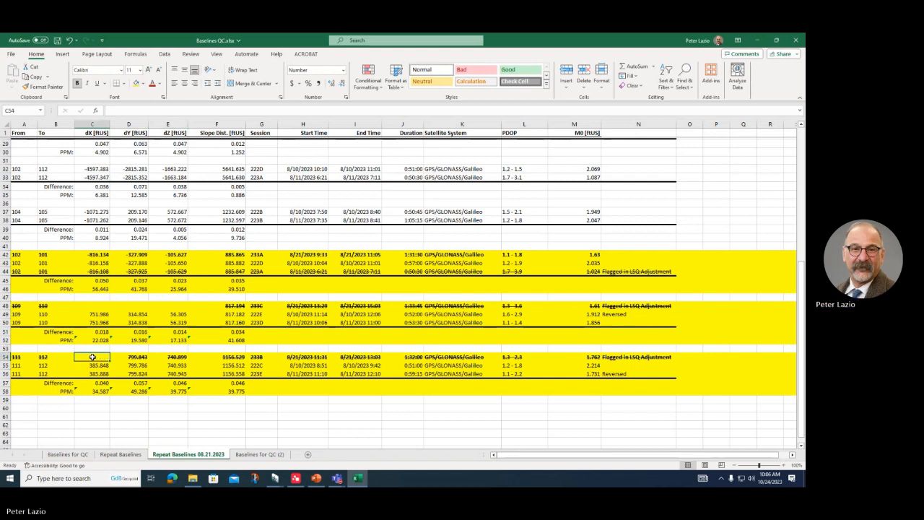
{"action": "left_click", "coordinate": [124, 356]}
{"action": "key", "text": "Delete"}
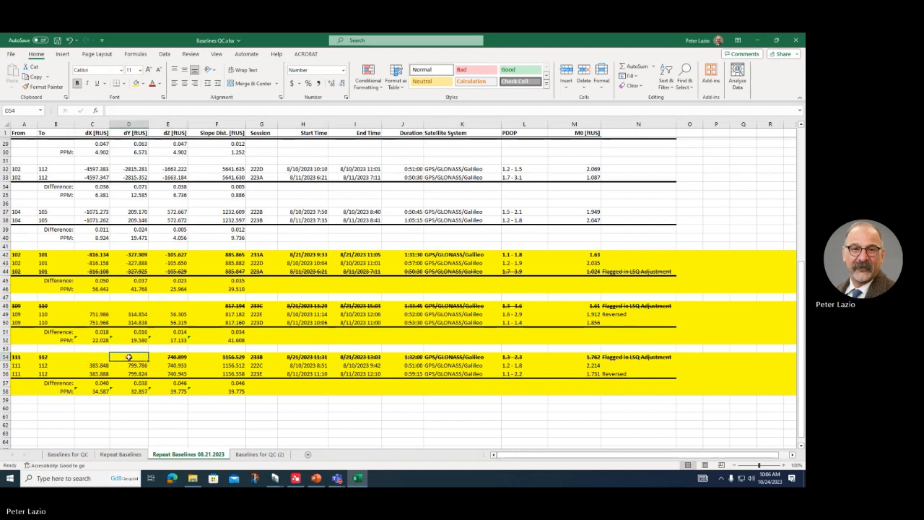
{"action": "left_click", "coordinate": [171, 356]}
{"action": "key", "text": "Delete"}
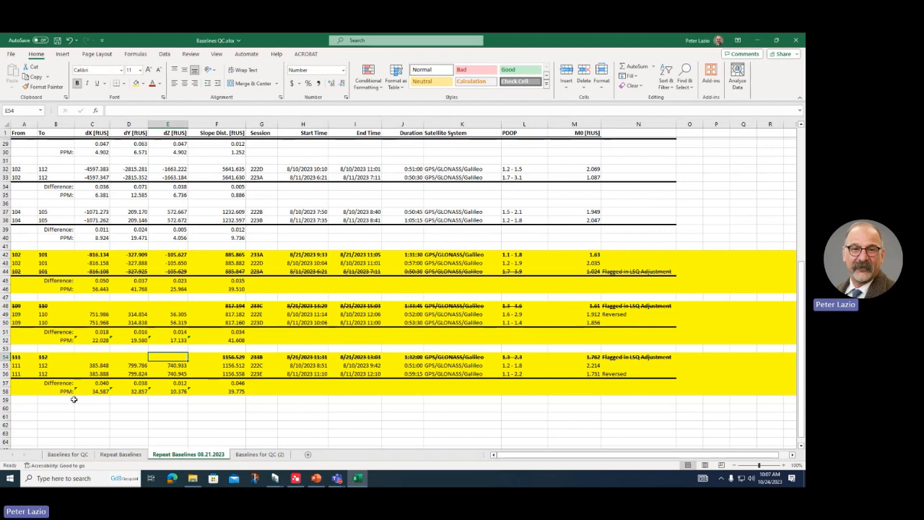
{"action": "key", "text": "ctrl+z"}
{"action": "key", "text": "ctrl+z"}
{"action": "key", "text": "ctrl+z"}
{"action": "key", "text": "ctrl+z"}
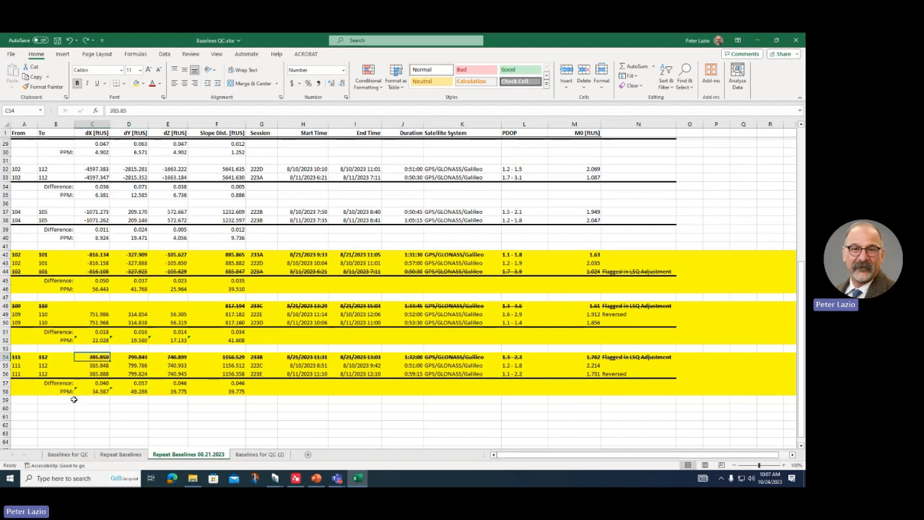
{"action": "key", "text": "ctrl+z"}
{"action": "key", "text": "ctrl+z"}
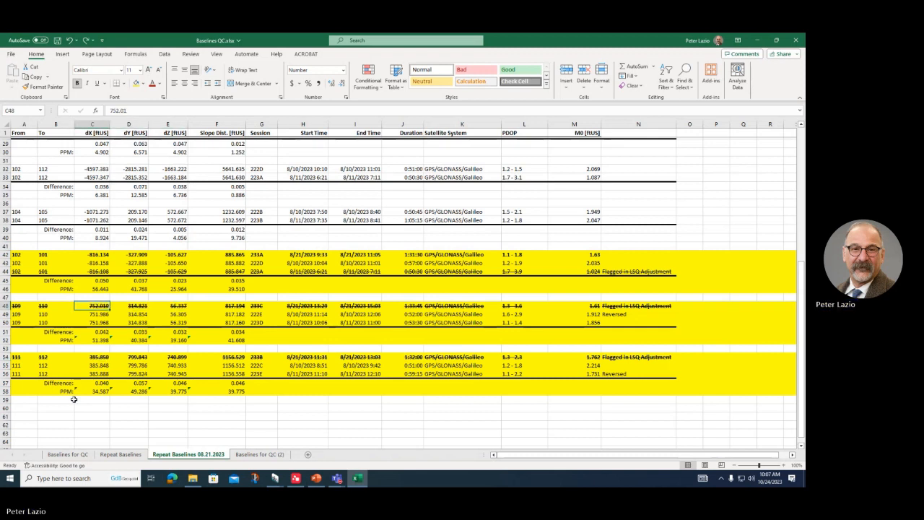
{"action": "left_click", "coordinate": [92, 271]}
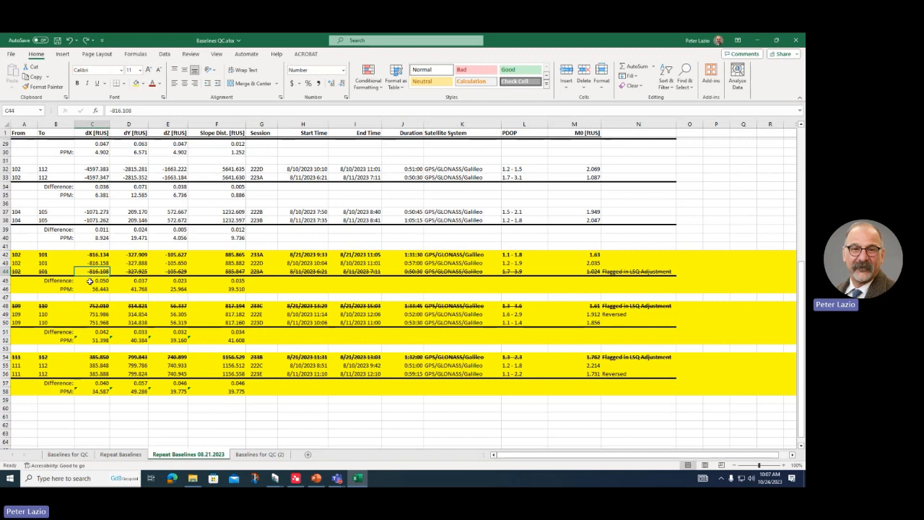
{"action": "key", "text": "Delete"}
{"action": "left_click", "coordinate": [132, 271]}
{"action": "key", "text": "Delete"}
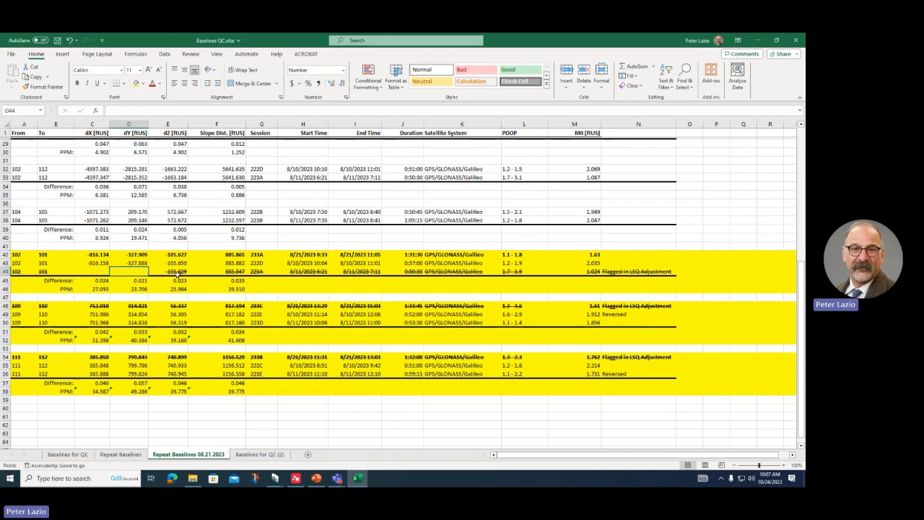
{"action": "left_click", "coordinate": [177, 273]}
{"action": "key", "text": "Delete"}
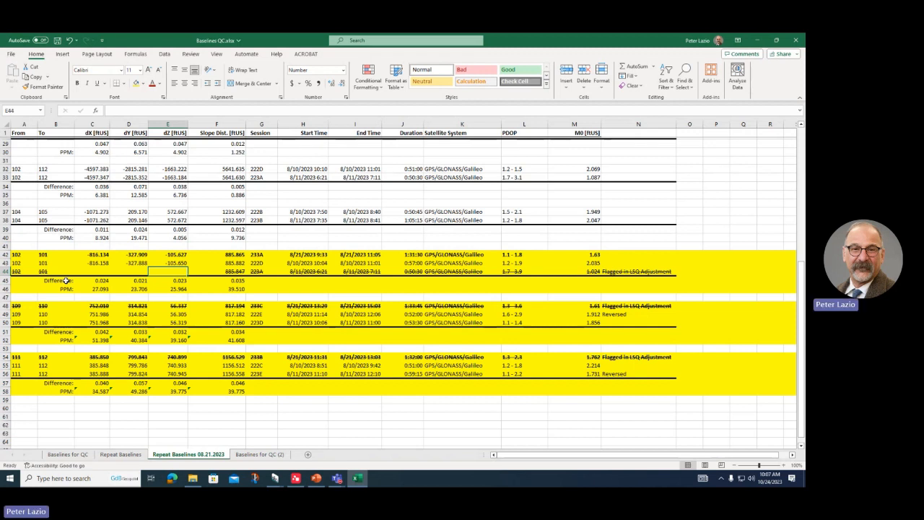
{"action": "key", "text": "ctrl+z"}
{"action": "key", "text": "ctrl+z"}
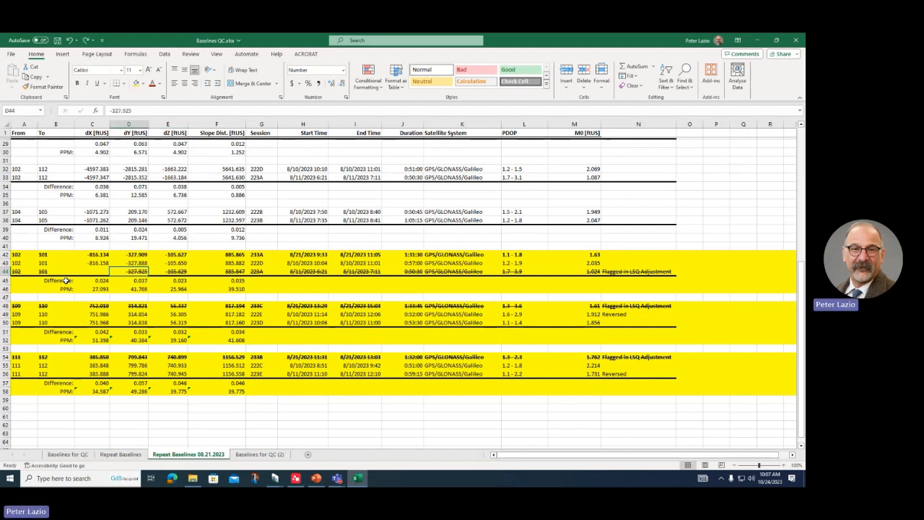
{"action": "key", "text": "ctrl+z"}
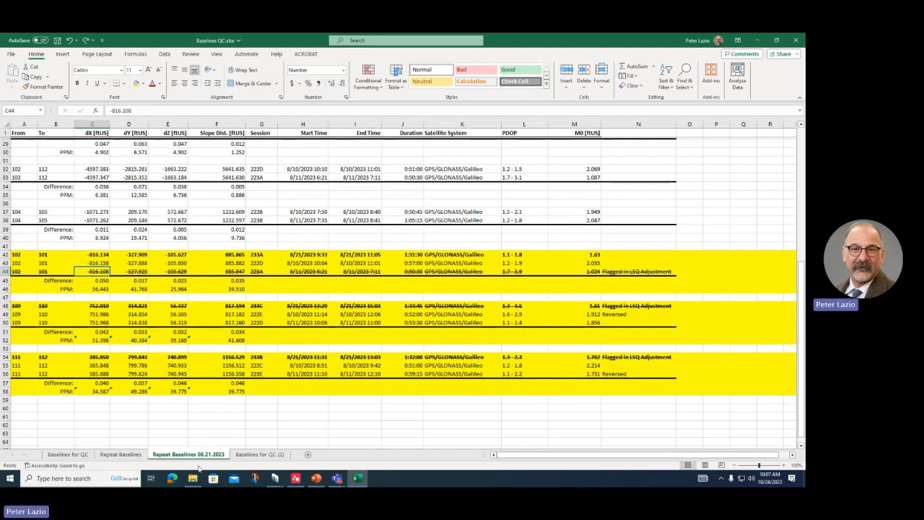
Step: Go back to the Repeat Baselines 08.21.2023 sheet and minimize Excel to reveal Leica Infinity
{"action": "left_click", "coordinate": [131, 457]}
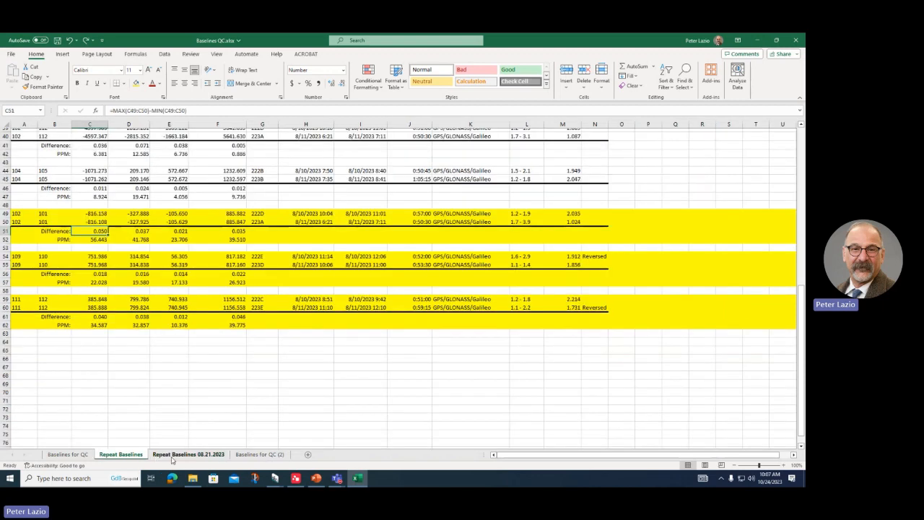
{"action": "left_click", "coordinate": [174, 455]}
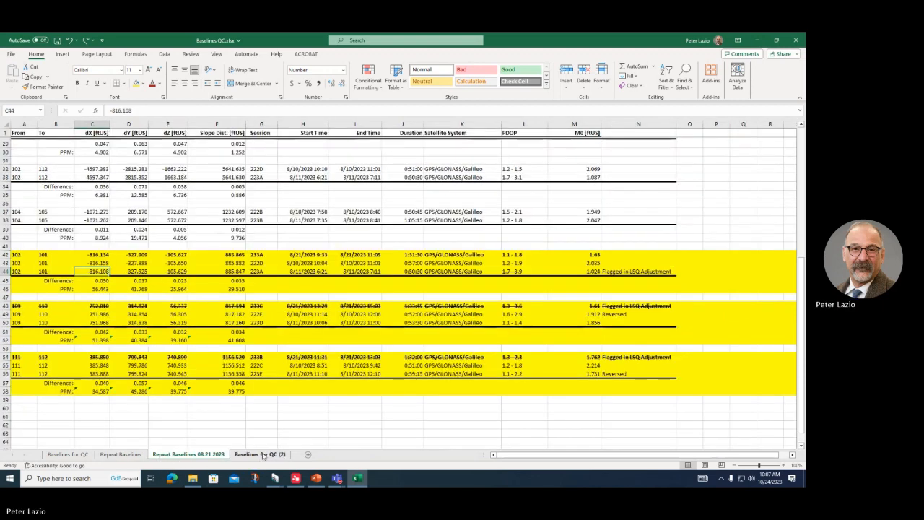
{"action": "left_click", "coordinate": [757, 42]}
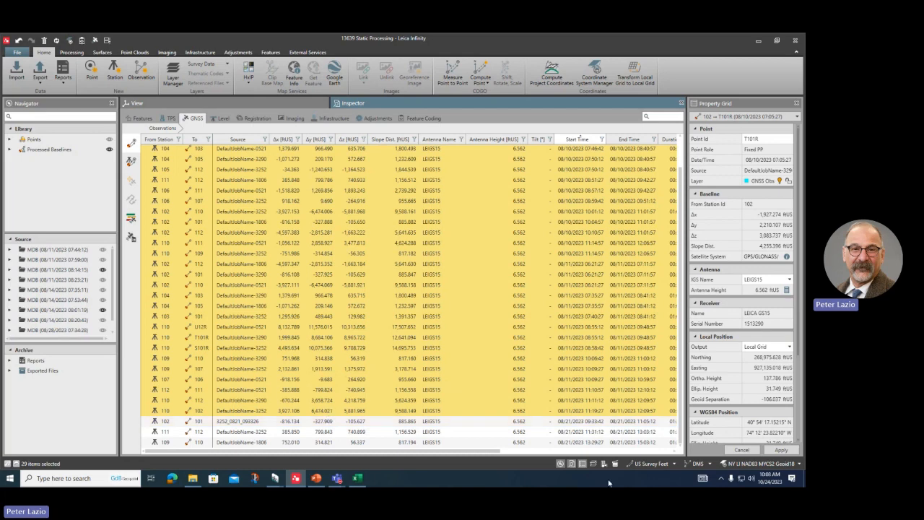
{"action": "scroll", "coordinate": [617, 247], "scroll_direction": "up", "scroll_amount": 1}
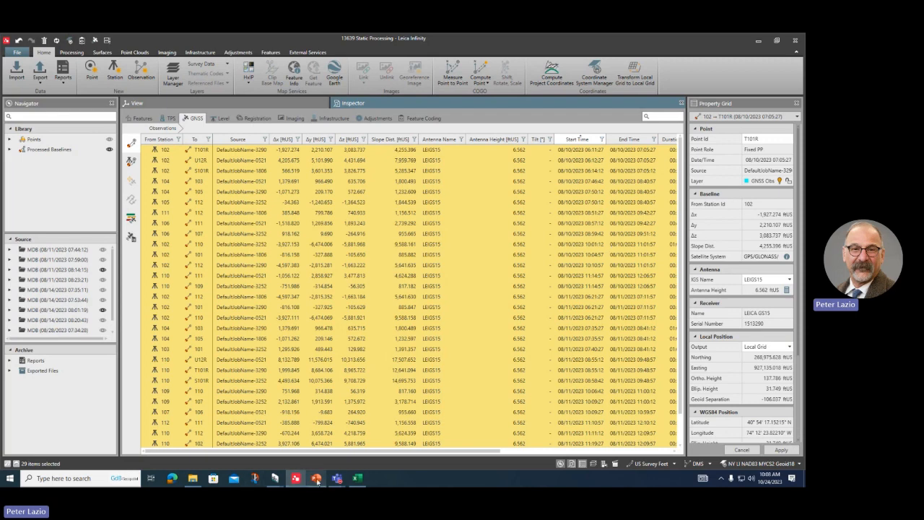
{"action": "mouse_move", "coordinate": [337, 479]}
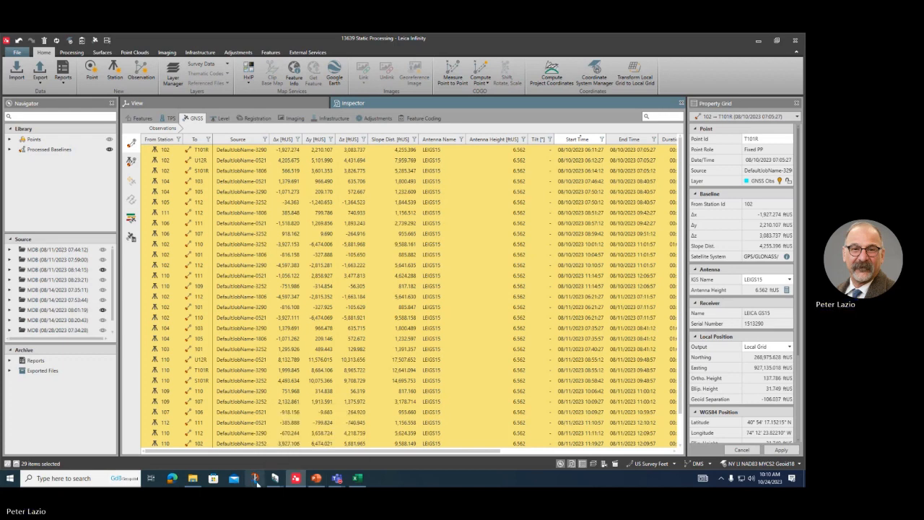
Step: Back in Excel, inspect the Difference formula in C45 and the PPM formula in C52
{"action": "left_click", "coordinate": [356, 480]}
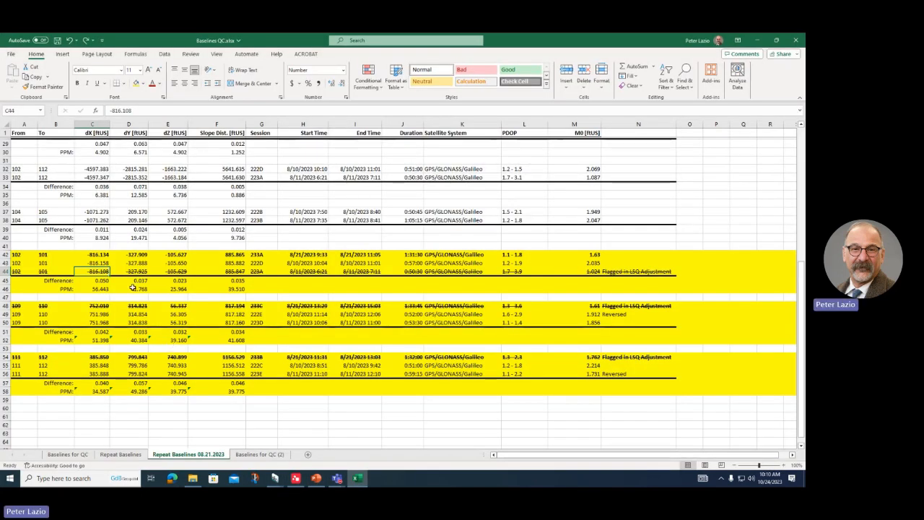
{"action": "scroll", "coordinate": [129, 291], "scroll_direction": "up", "scroll_amount": 2}
{"action": "scroll", "coordinate": [129, 291], "scroll_direction": "down", "scroll_amount": 3}
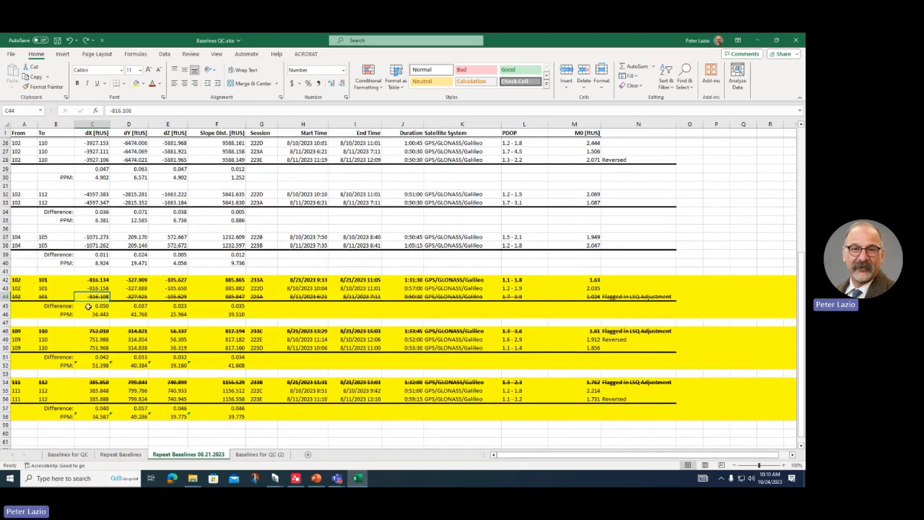
{"action": "left_click", "coordinate": [85, 306]}
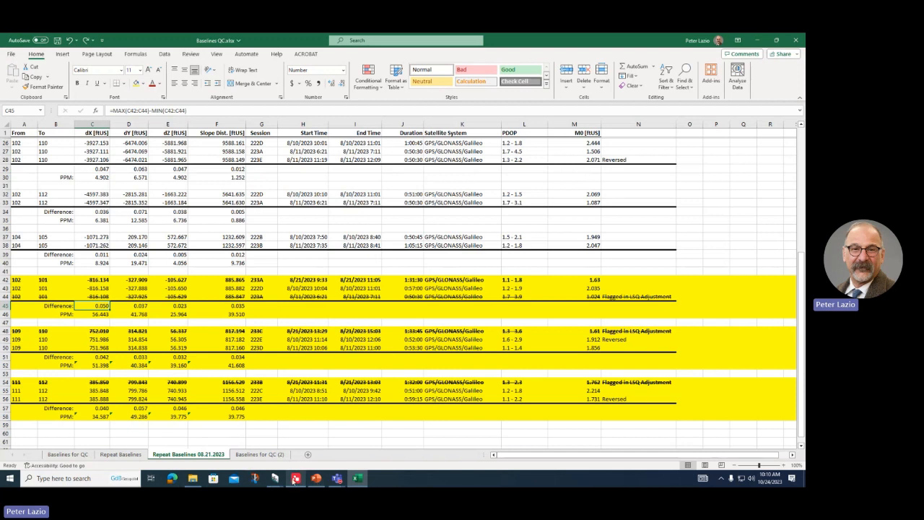
{"action": "mouse_move", "coordinate": [286, 475]}
{"action": "left_click", "coordinate": [95, 365]}
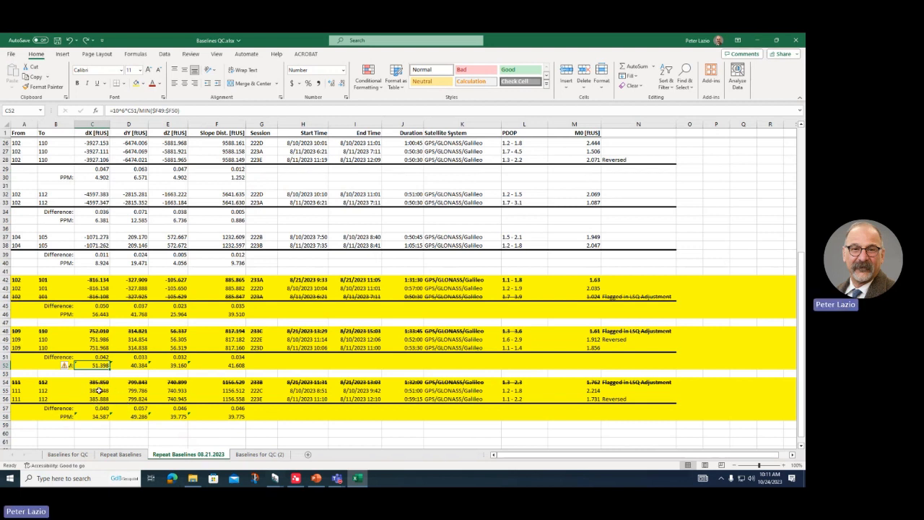
Step: Check row 54's dX, dY, dZ, slope and session values, then the Flagged in LSQ Adjustment notes in N48 and N54
{"action": "left_click", "coordinate": [93, 384]}
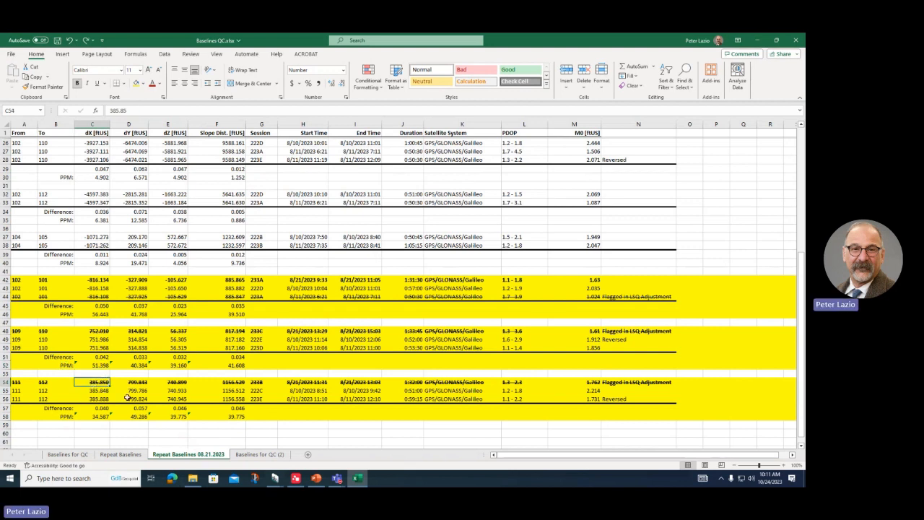
{"action": "left_click", "coordinate": [140, 384]}
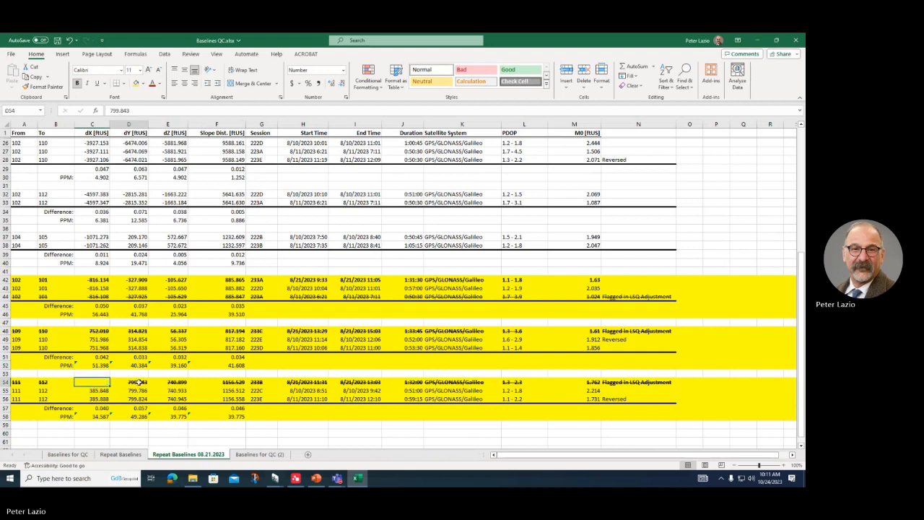
{"action": "left_click", "coordinate": [167, 383]}
{"action": "left_click", "coordinate": [232, 383]}
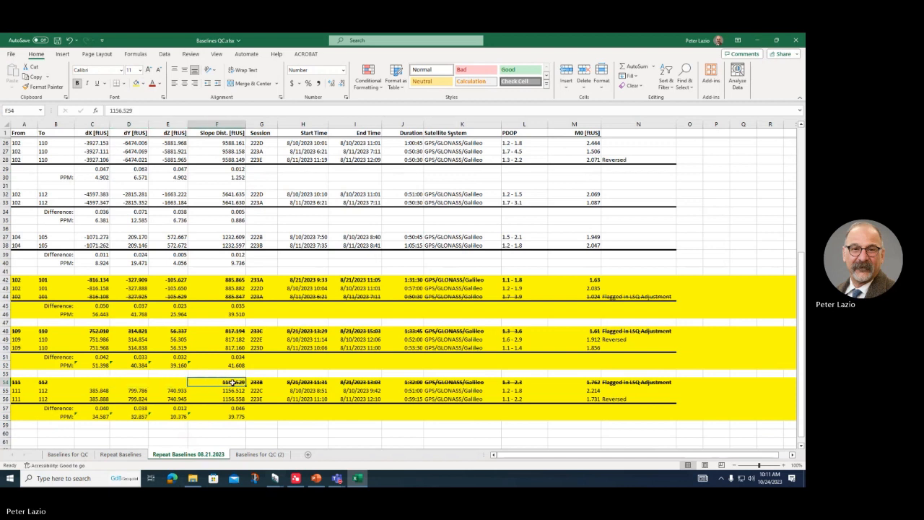
{"action": "left_click", "coordinate": [256, 382]}
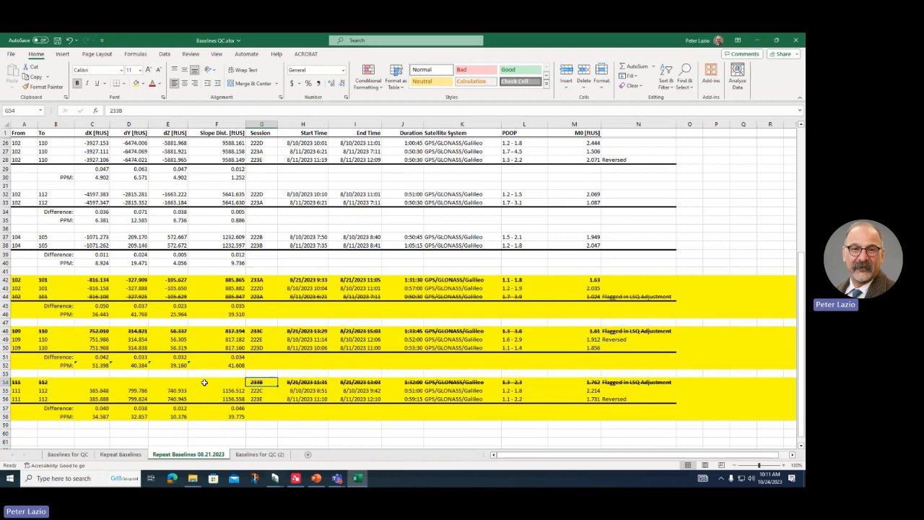
{"action": "key", "text": "Left"}
{"action": "key", "text": "Left"}
{"action": "key", "text": "Left"}
{"action": "key", "text": "Left"}
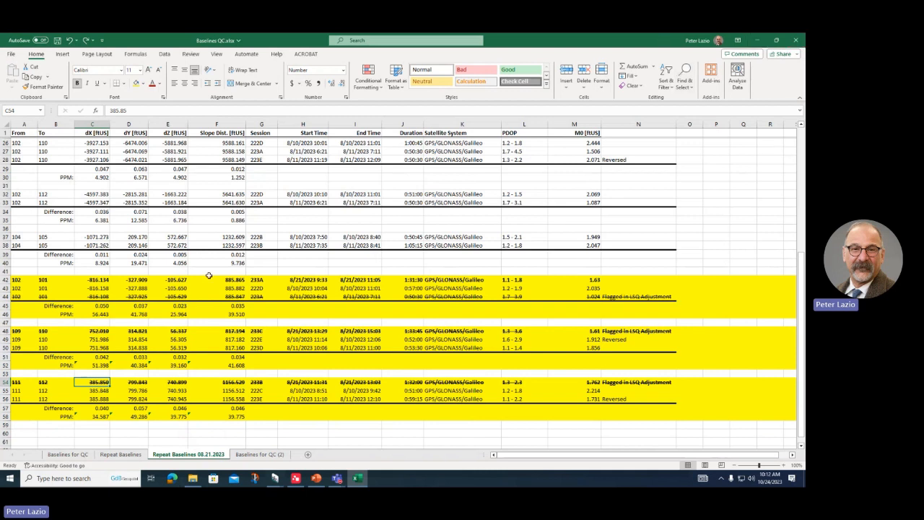
{"action": "left_click", "coordinate": [619, 331]}
{"action": "left_click", "coordinate": [617, 383]}
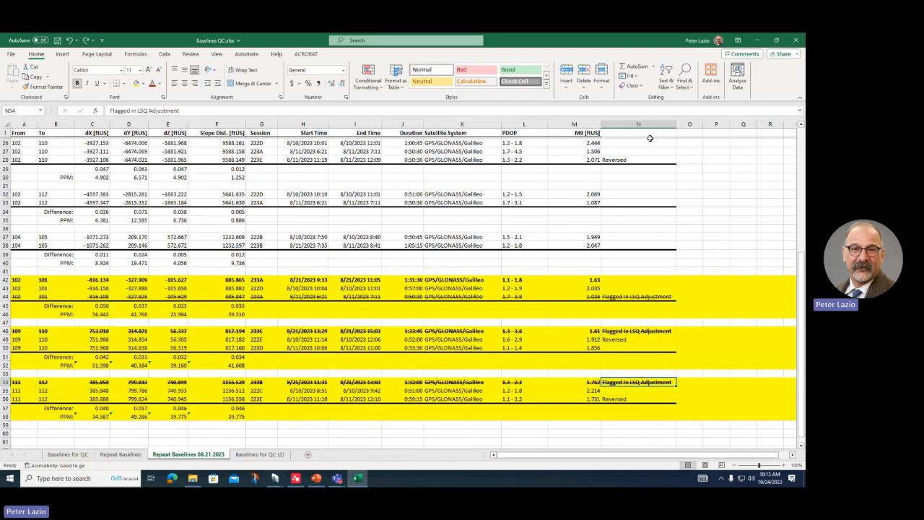
Step: Back in Leica Infinity, select all 32 GNSS baseline observations and bring up the export choices
{"action": "left_click", "coordinate": [757, 41]}
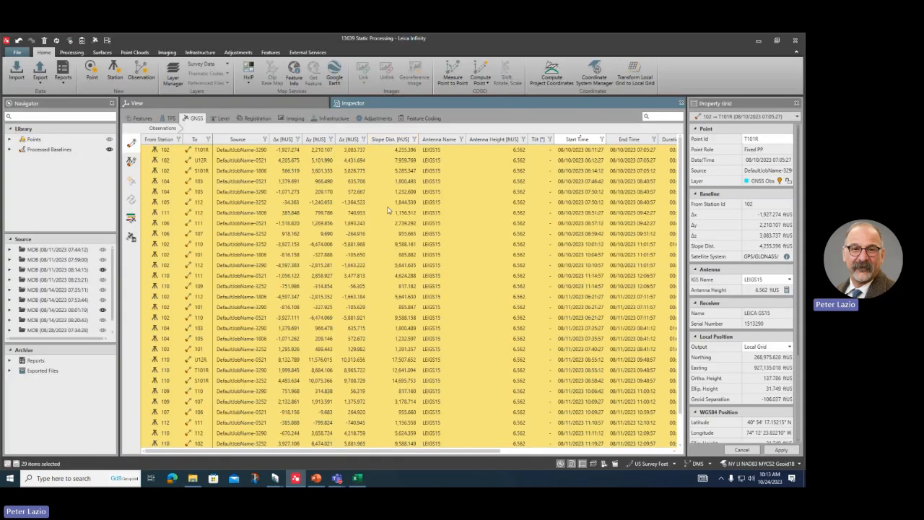
{"action": "scroll", "coordinate": [458, 330], "scroll_direction": "down", "scroll_amount": 1}
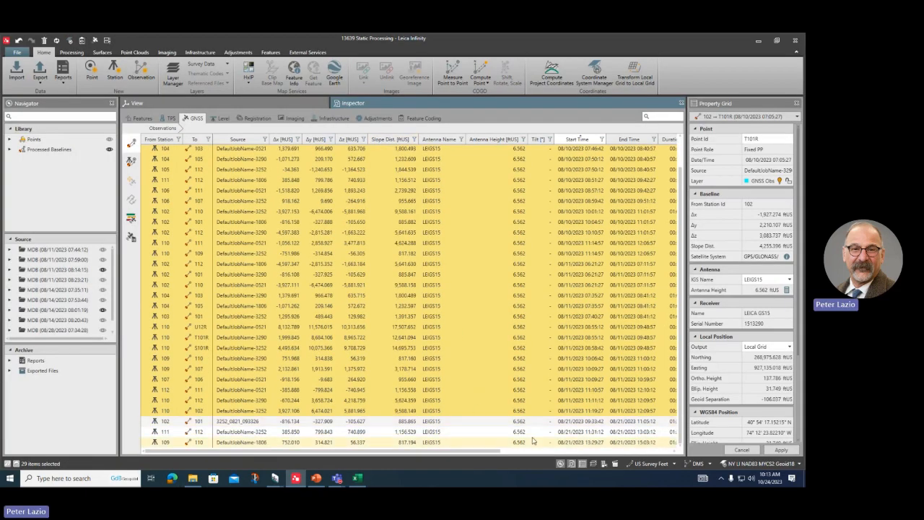
{"action": "scroll", "coordinate": [532, 439], "scroll_direction": "up", "scroll_amount": 1}
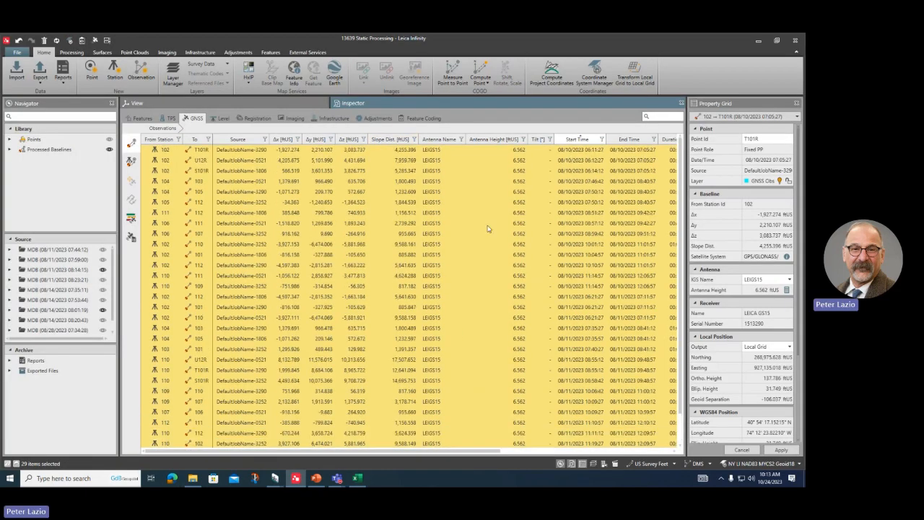
{"action": "left_click", "coordinate": [440, 150]}
{"action": "scroll", "coordinate": [448, 216], "scroll_direction": "down", "scroll_amount": 1}
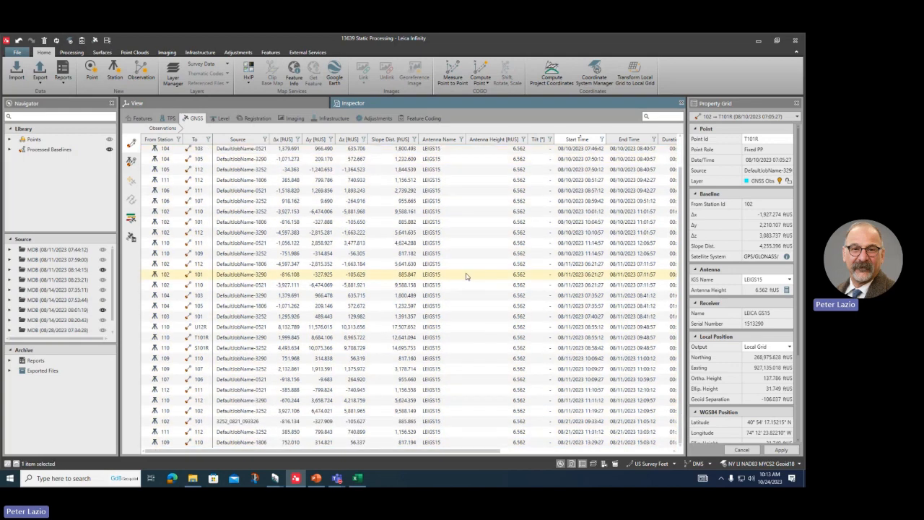
{"action": "left_click", "coordinate": [464, 388]}
{"action": "left_click", "coordinate": [455, 431]}
{"action": "left_click", "coordinate": [444, 442]}
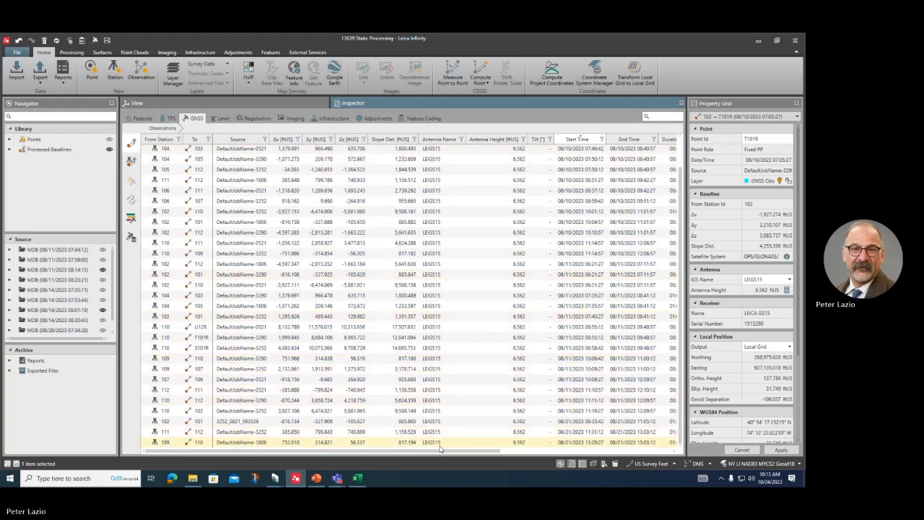
{"action": "key", "text": "ctrl+a"}
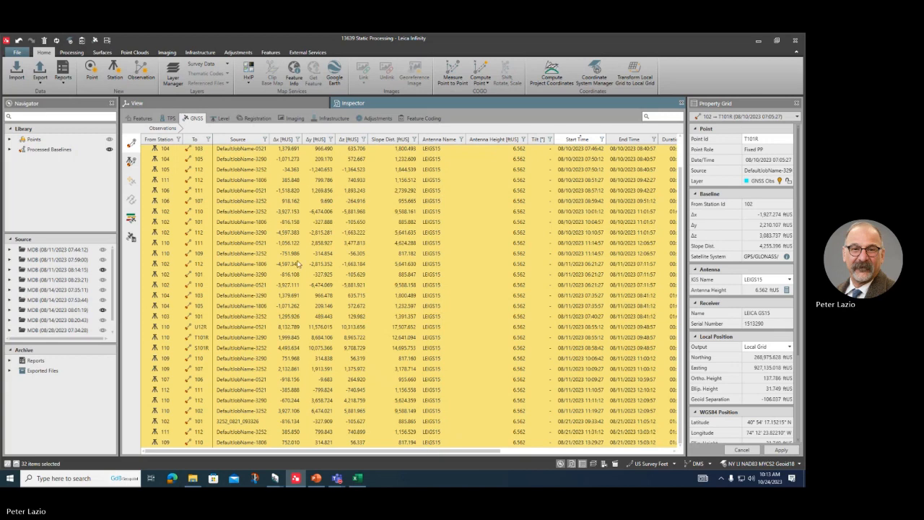
{"action": "left_click", "coordinate": [40, 75]}
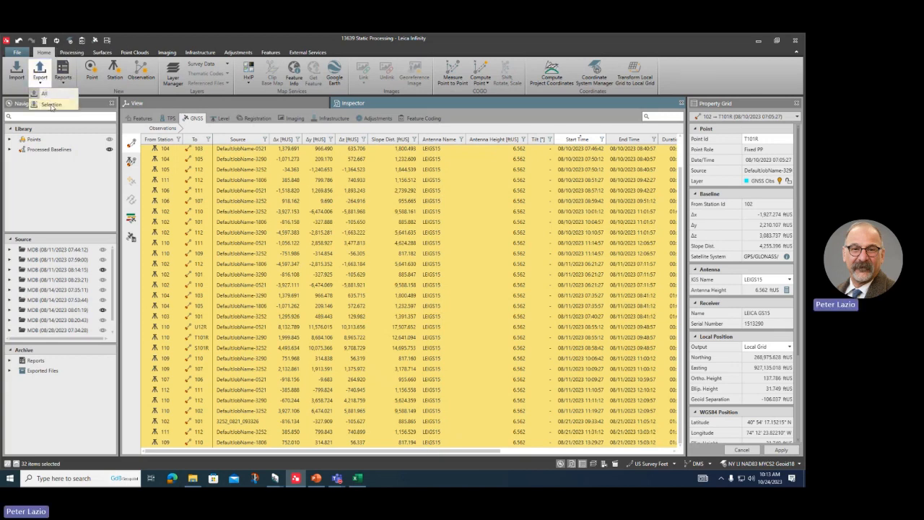
Step: Start a selection export as SKI ASCII - ASC, cancel it unsaved, and close Leica Infinity
{"action": "left_click", "coordinate": [51, 105]}
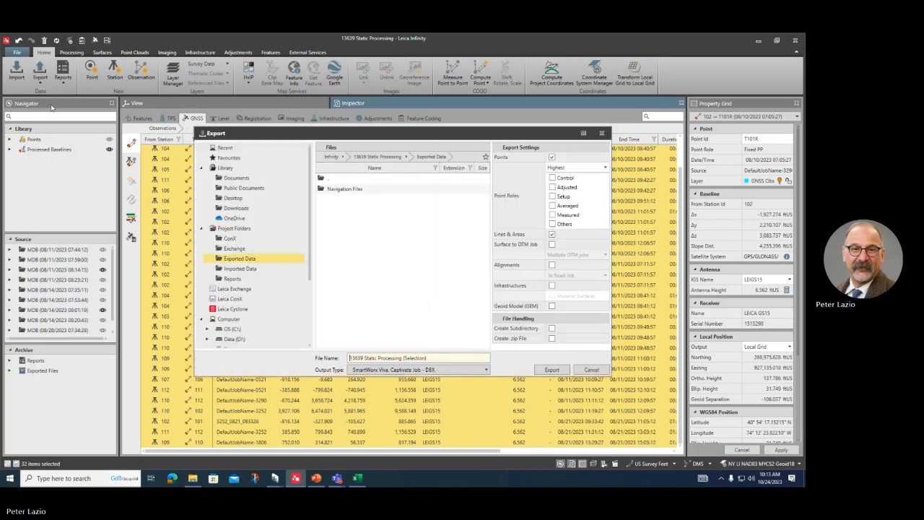
{"action": "left_click", "coordinate": [466, 369]}
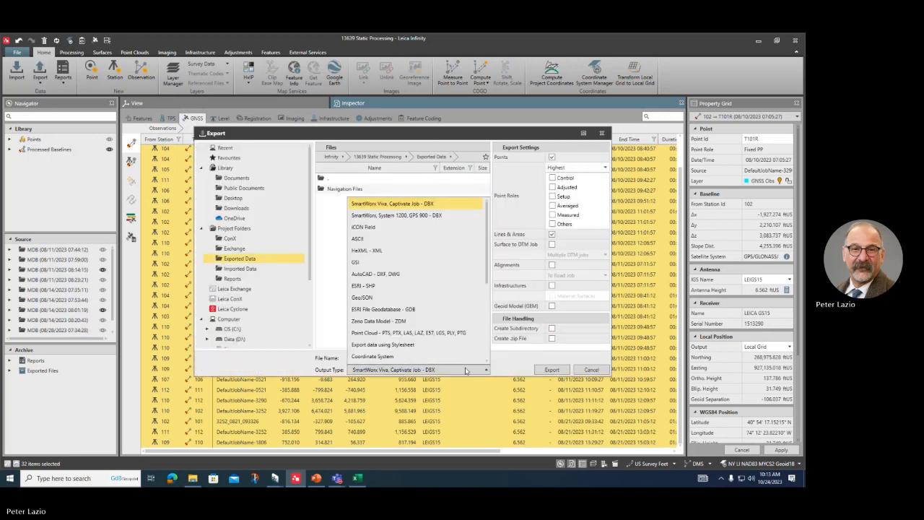
{"action": "scroll", "coordinate": [409, 309], "scroll_direction": "down", "scroll_amount": 3}
{"action": "scroll", "coordinate": [409, 309], "scroll_direction": "down", "scroll_amount": 3}
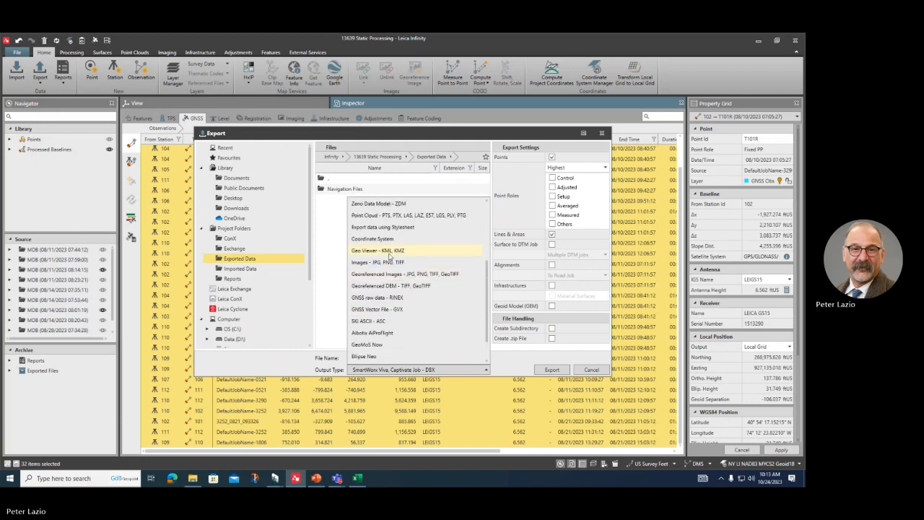
{"action": "left_click", "coordinate": [361, 326]}
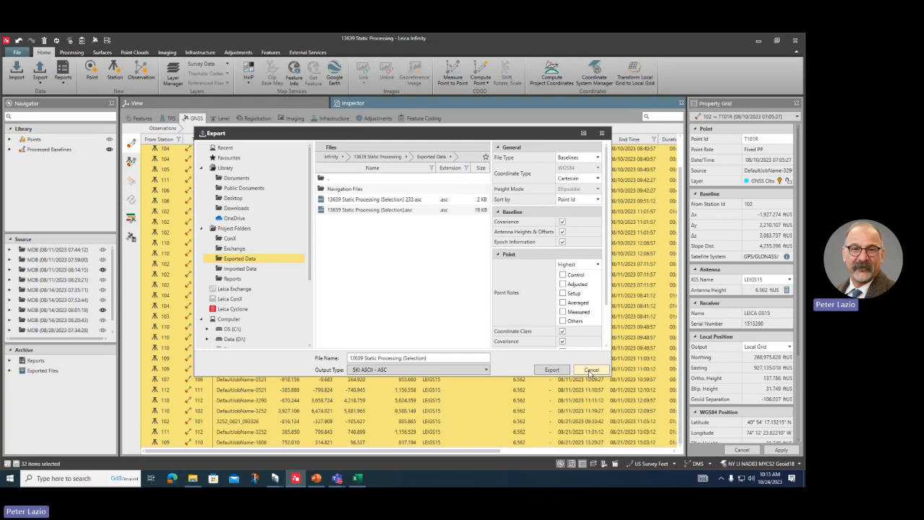
{"action": "left_click", "coordinate": [591, 372]}
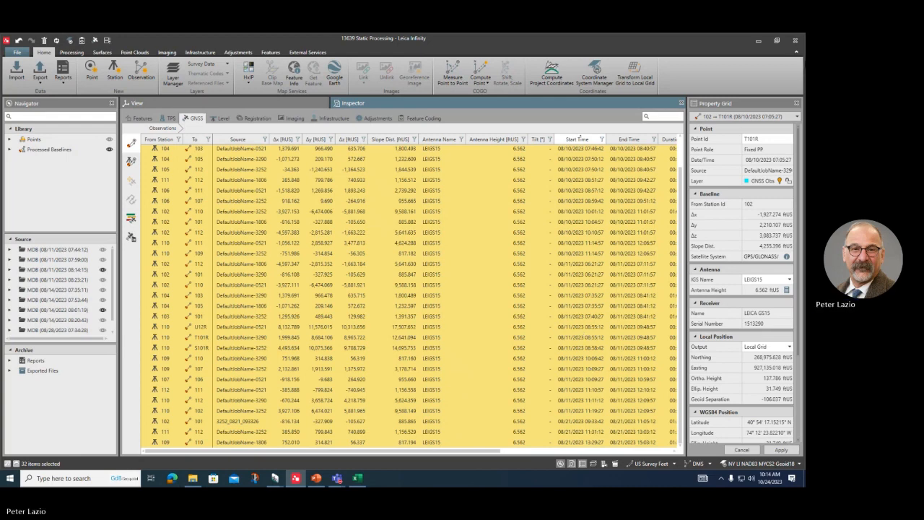
{"action": "left_click", "coordinate": [795, 41]}
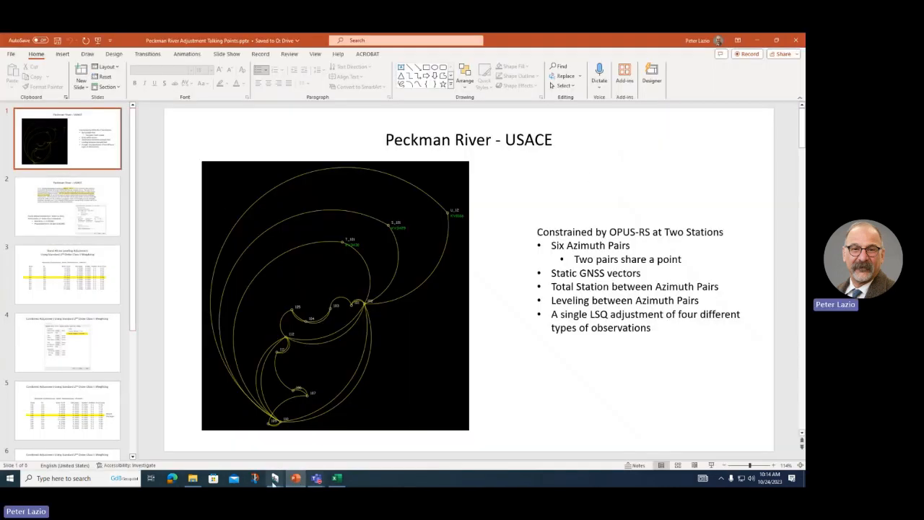
Step: In the 13639 GNSS Network project, select the .gps input file and launch Import GPS Data
{"action": "mouse_move", "coordinate": [275, 478]}
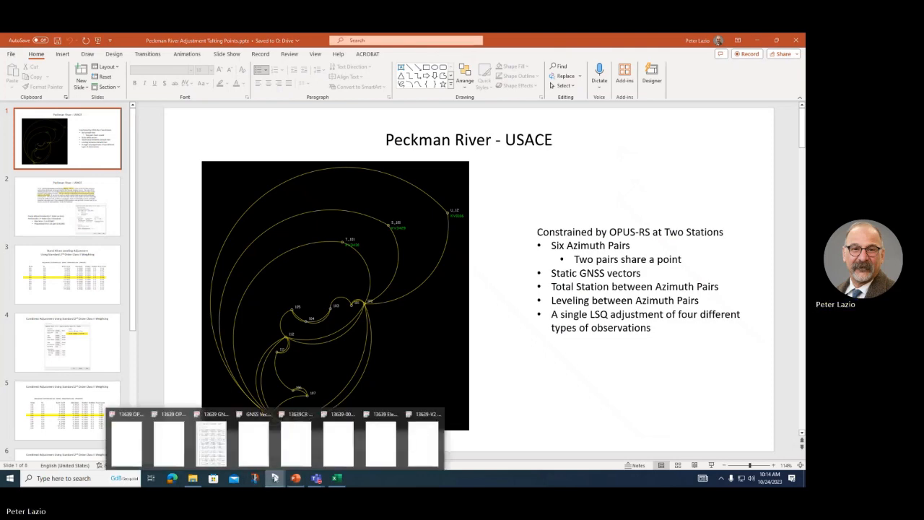
{"action": "left_click", "coordinate": [214, 454]}
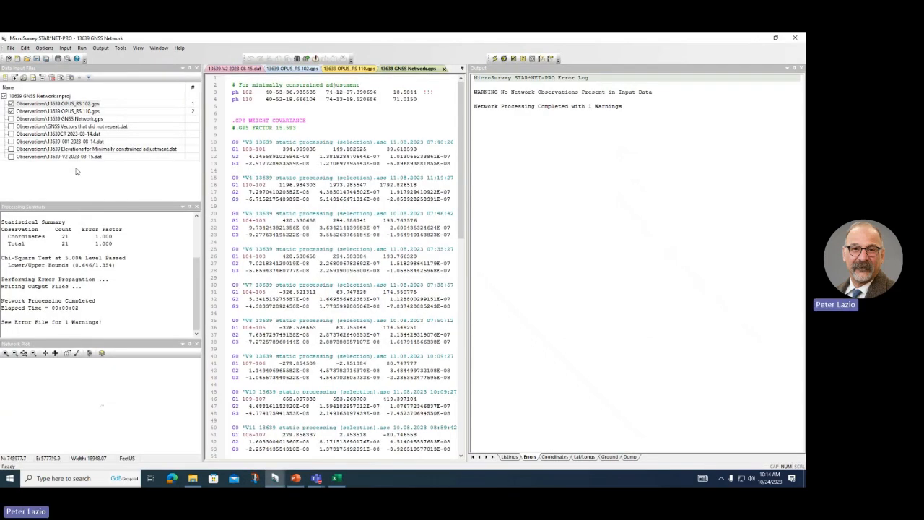
{"action": "left_click", "coordinate": [63, 120]}
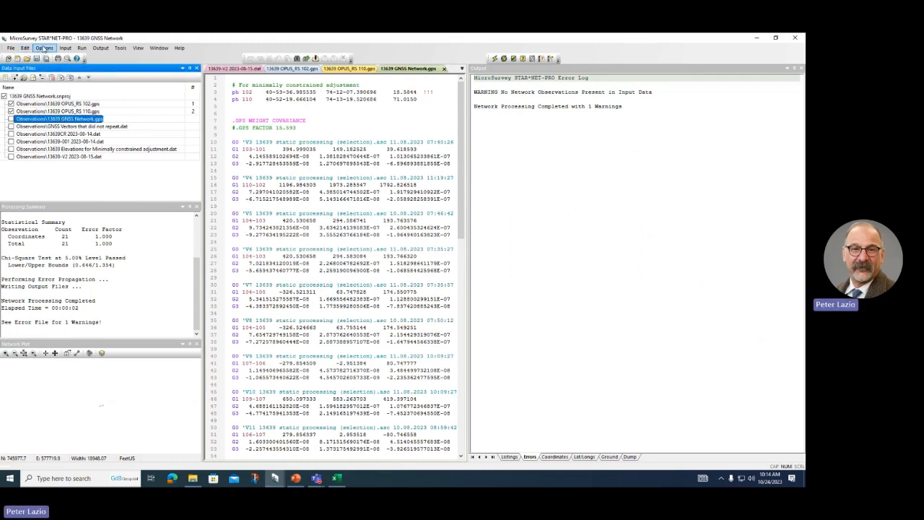
{"action": "left_click", "coordinate": [44, 49]}
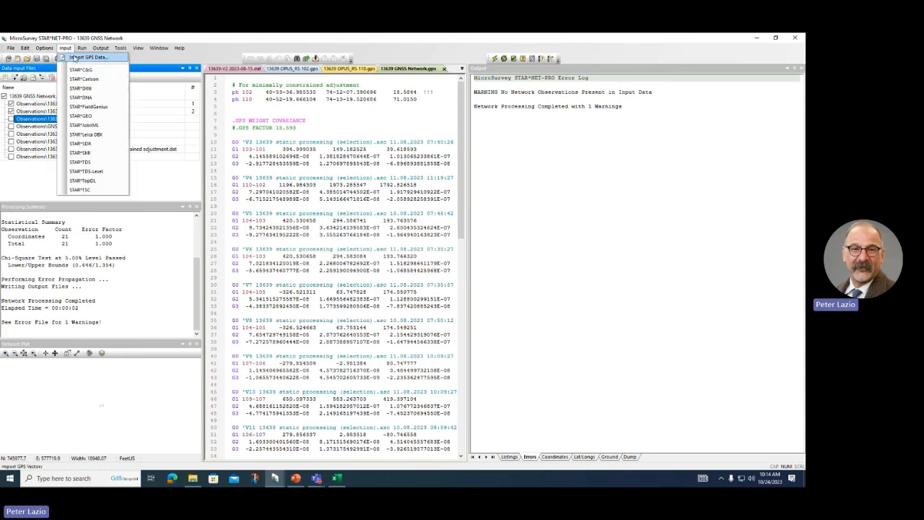
{"action": "left_click", "coordinate": [77, 60]}
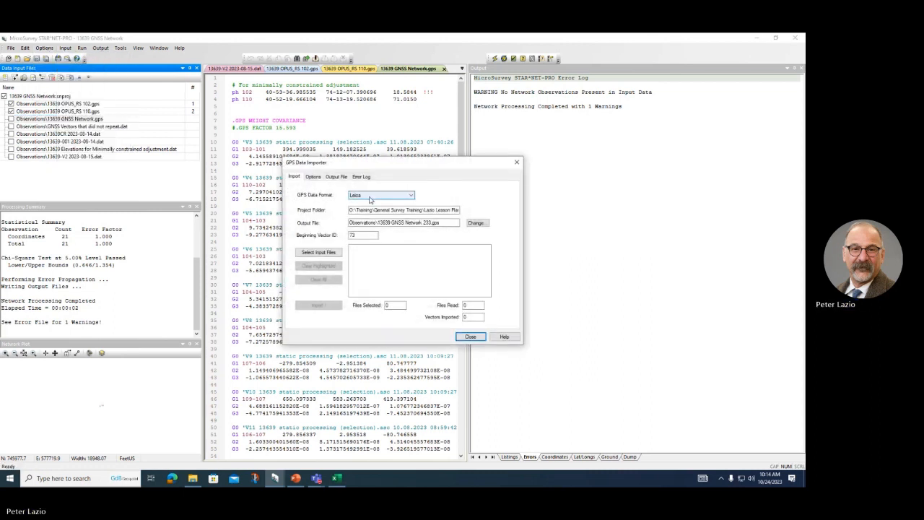
Step: Browse to Office Processing\Infinity\13639 Static Processing\Exported Data, select both .asc files, then cancel
{"action": "left_click", "coordinate": [308, 253]}
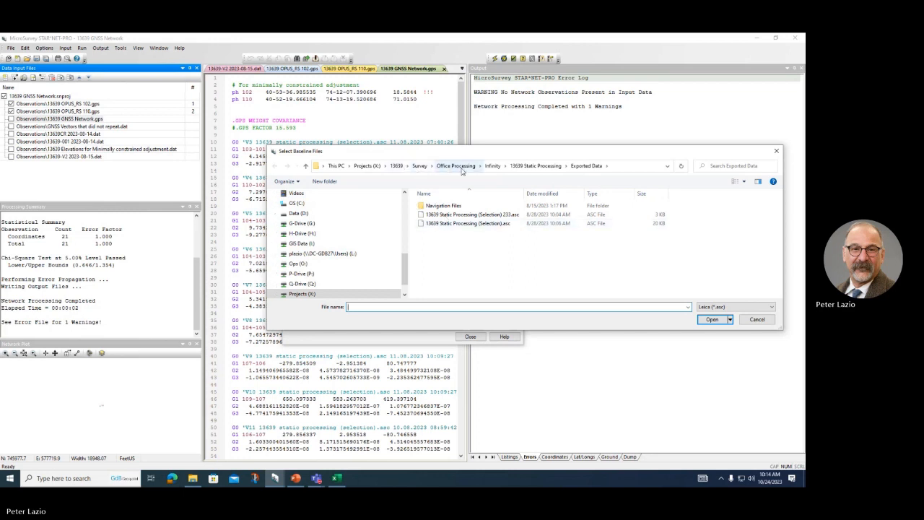
{"action": "left_click", "coordinate": [419, 166]}
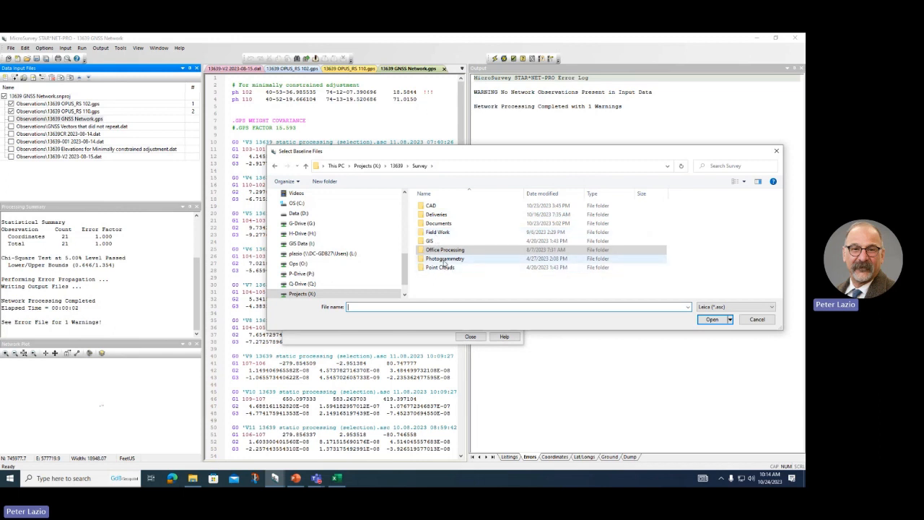
{"action": "double_click", "coordinate": [436, 250]}
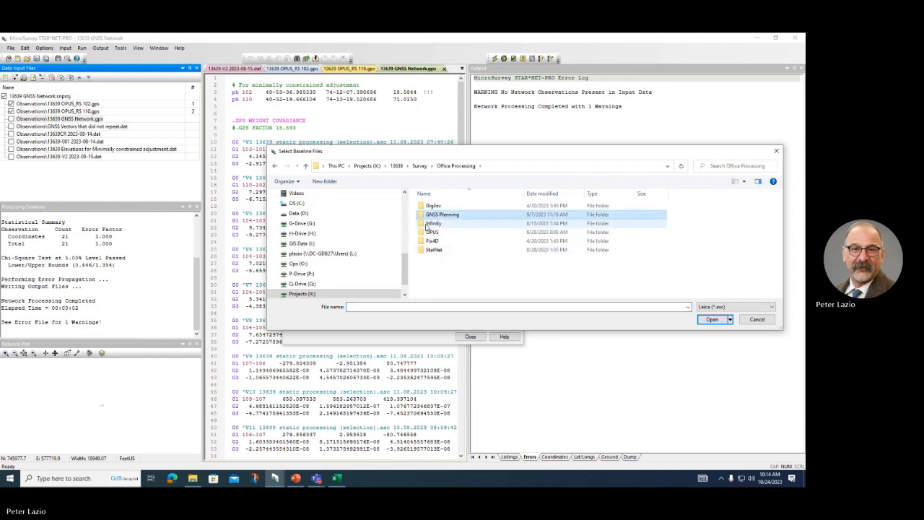
{"action": "double_click", "coordinate": [429, 224]}
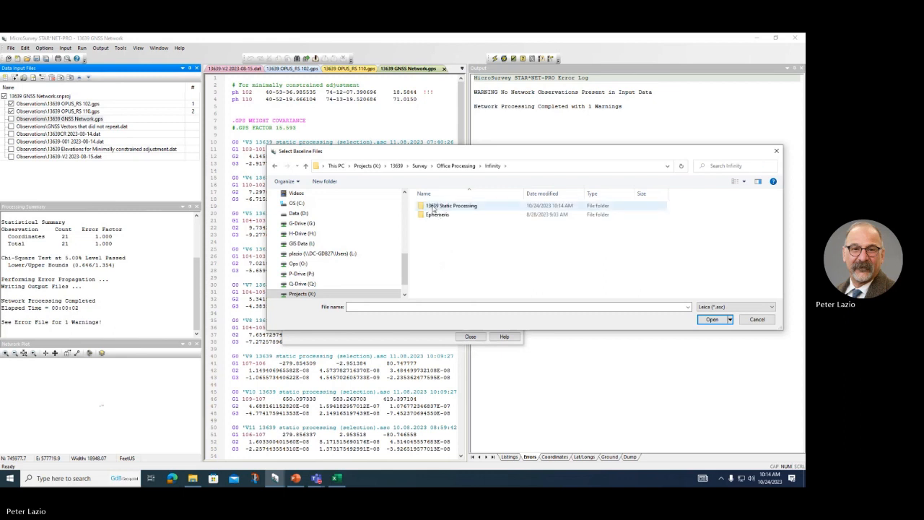
{"action": "double_click", "coordinate": [438, 213]}
{"action": "double_click", "coordinate": [442, 223]}
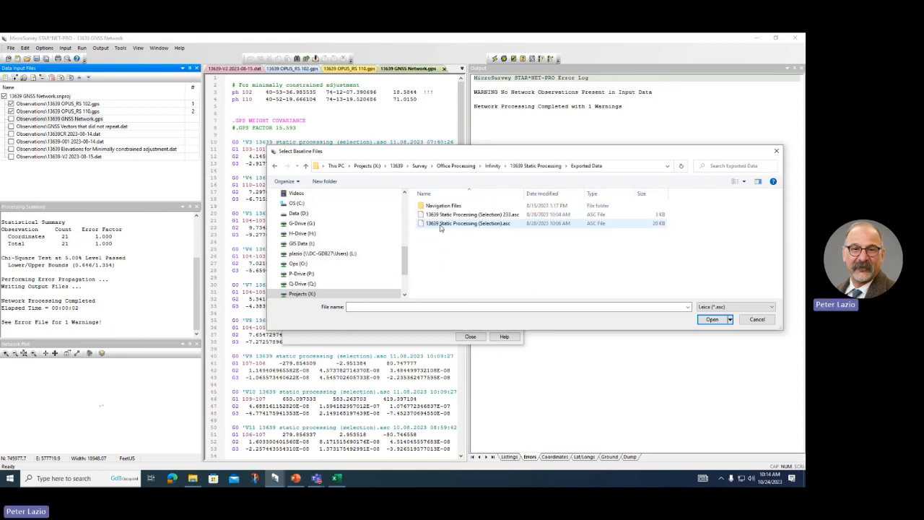
{"action": "left_click", "coordinate": [476, 219]}
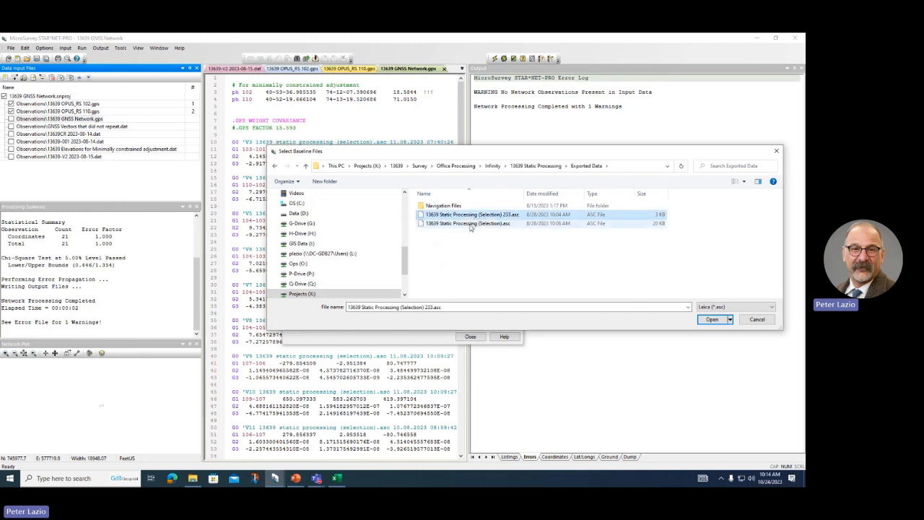
{"action": "left_click", "coordinate": [473, 224], "text": "shift"}
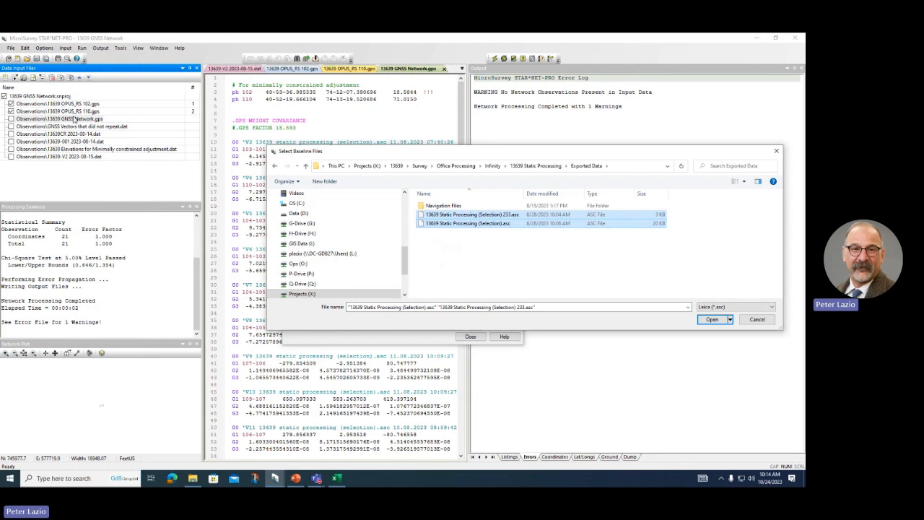
{"action": "left_click", "coordinate": [757, 319]}
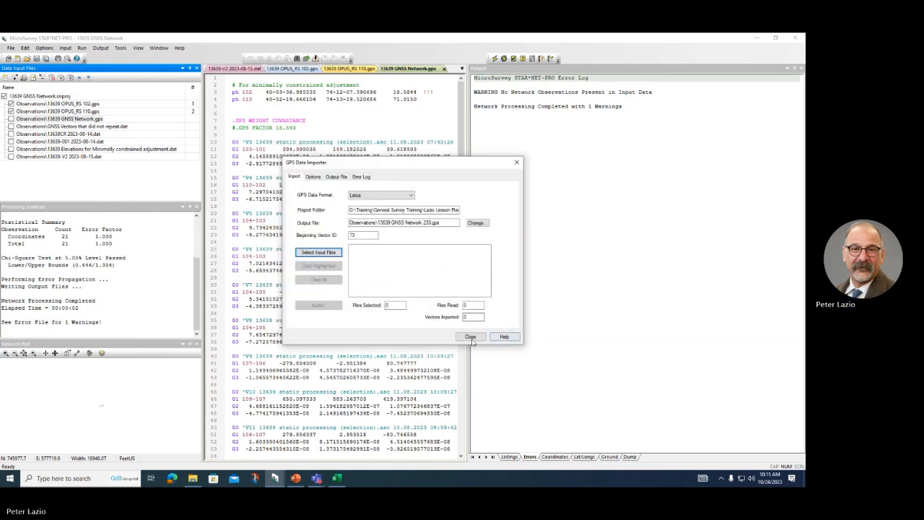
Step: Close the GPS Data Importer and open GNSS Vectors that did not repeat.dat for editing
{"action": "left_click", "coordinate": [517, 163]}
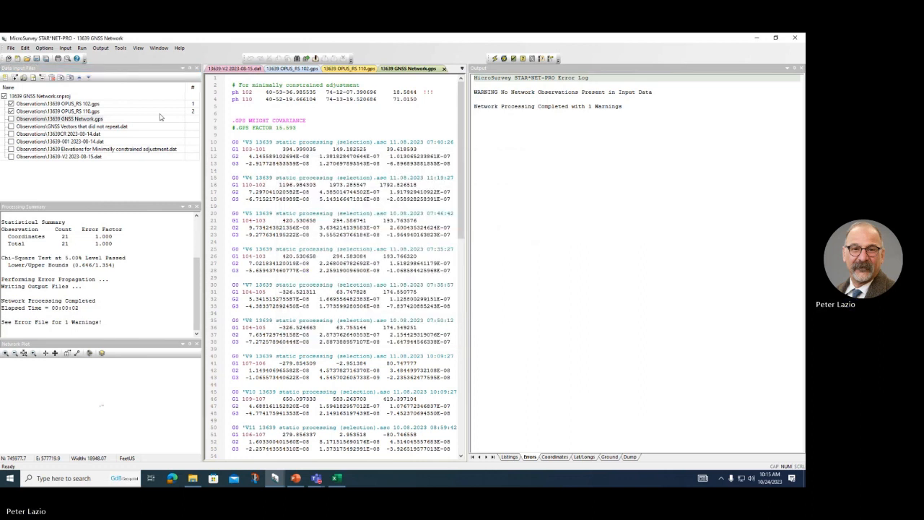
{"action": "double_click", "coordinate": [62, 128]}
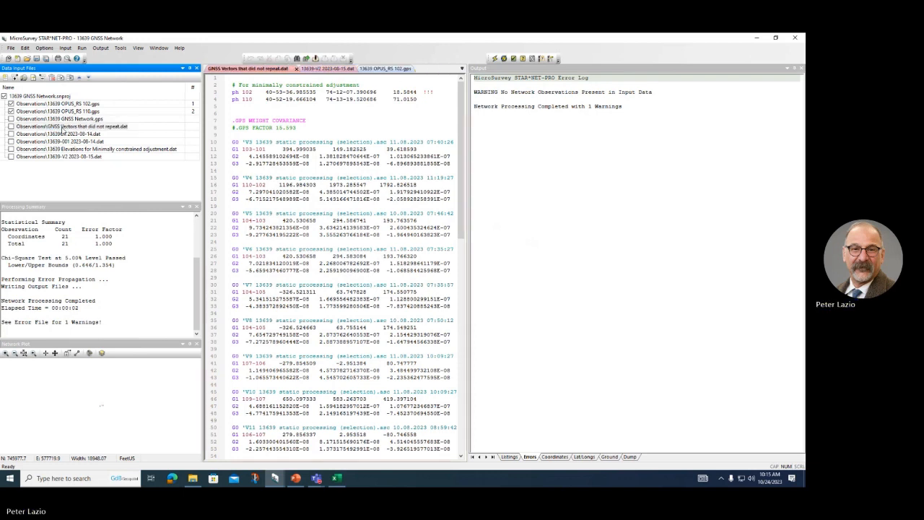
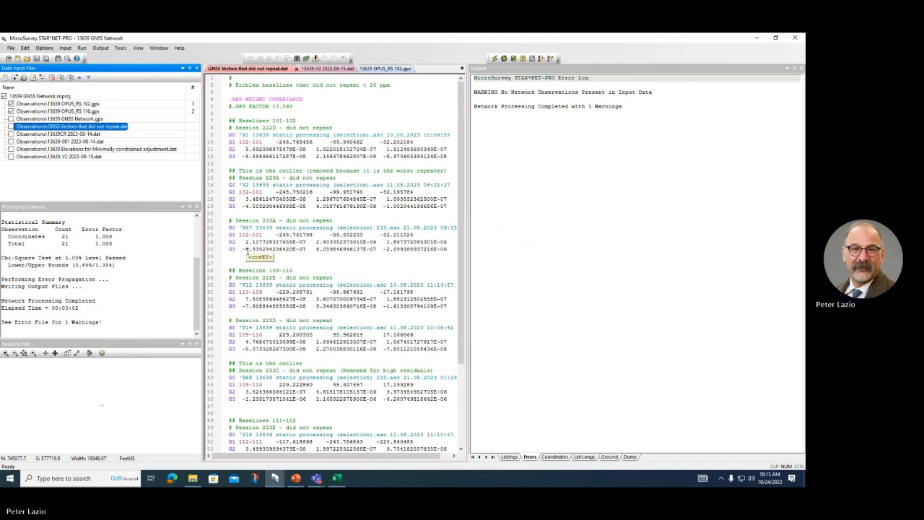
Step: Open 13639 GNSS Network.gps and select its ph 102 and ph 110 control lines
{"action": "left_click", "coordinate": [20, 119]}
{"action": "double_click", "coordinate": [21, 119]}
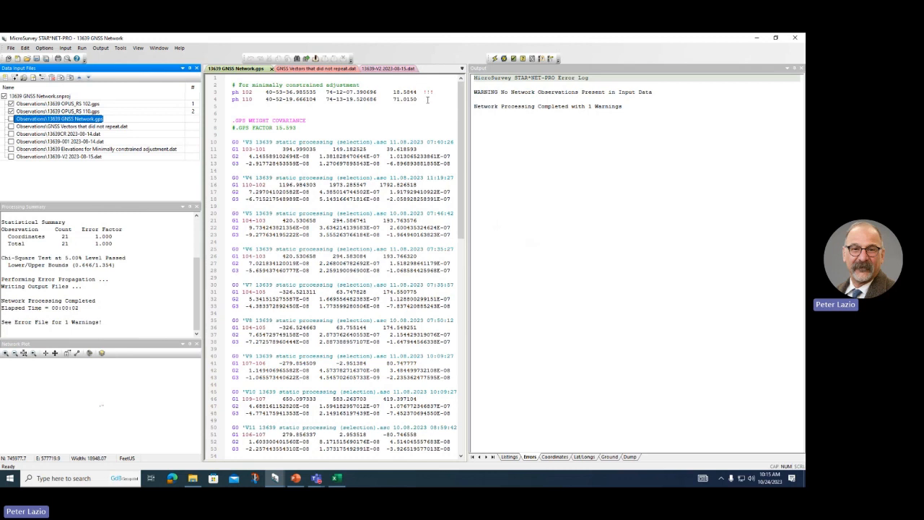
{"action": "left_click_drag", "start_coordinate": [427, 100], "coordinate": [215, 94]}
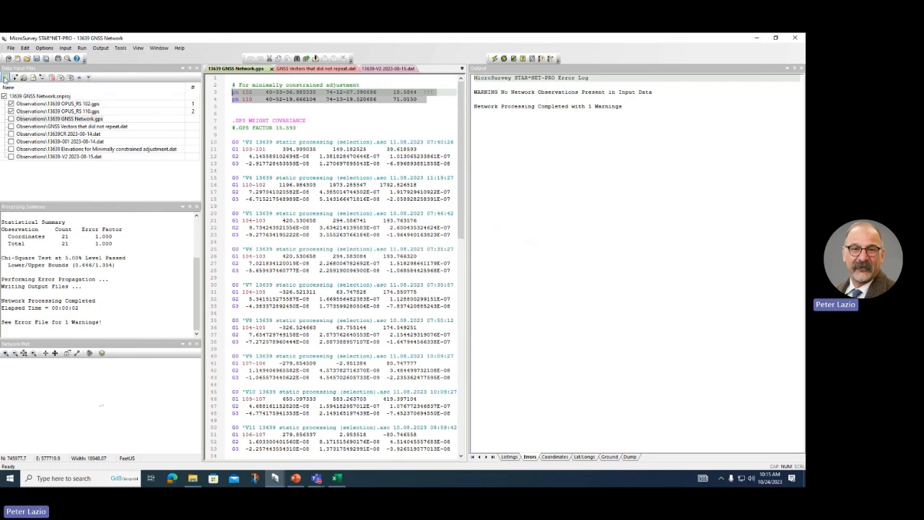
Step: Create an empty data file named 'Minimum constraints for GPS' in the Observations folder
{"action": "left_click", "coordinate": [5, 77]}
{"action": "left_click", "coordinate": [5, 78]}
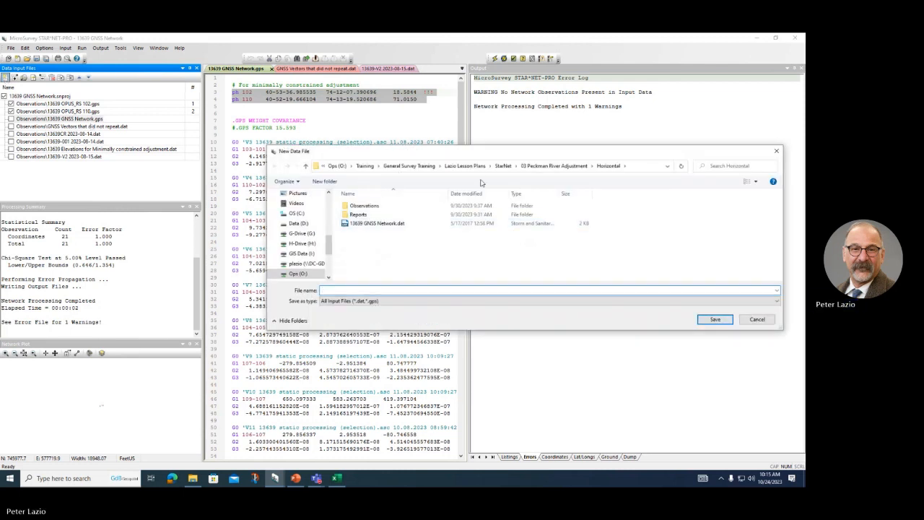
{"action": "double_click", "coordinate": [363, 205]}
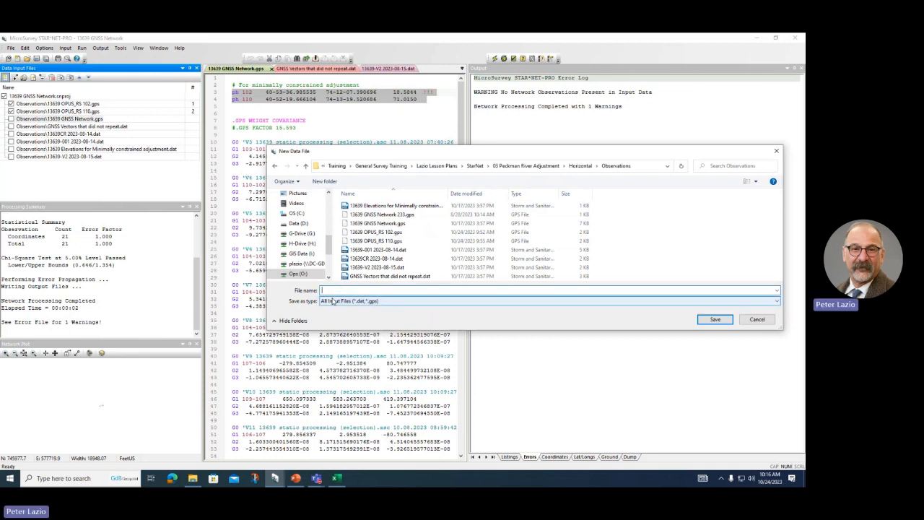
{"action": "type", "text": "Minimum co"}
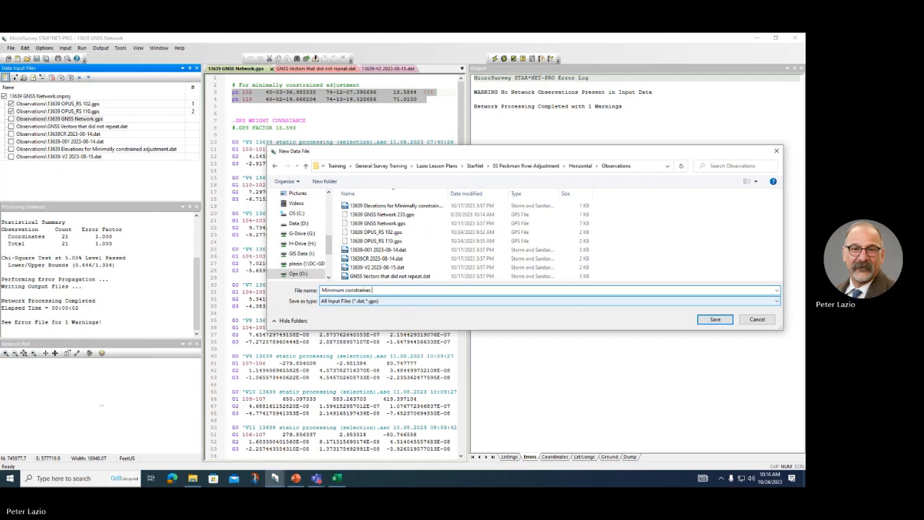
{"action": "type", "text": "nstraines"}
{"action": "key", "text": "BackSpace"}
{"action": "type", "text": "nts for GPS"}
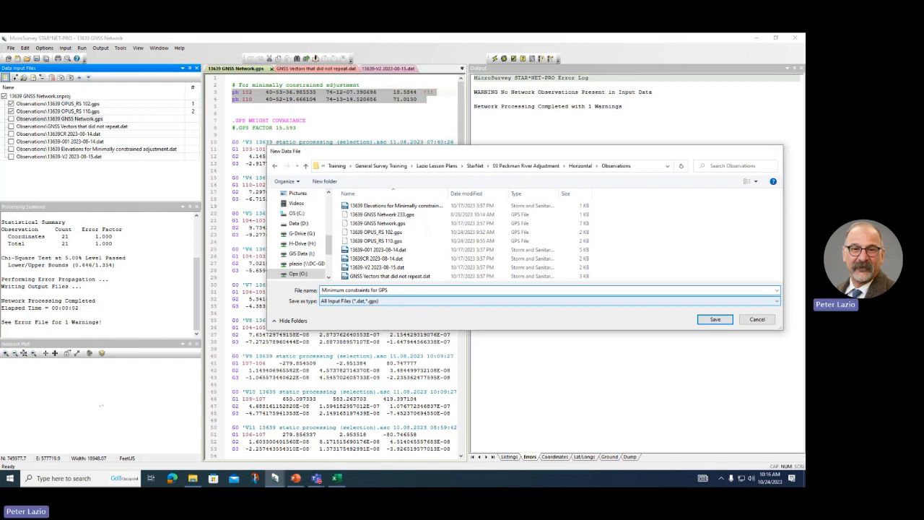
{"action": "key", "text": "Return"}
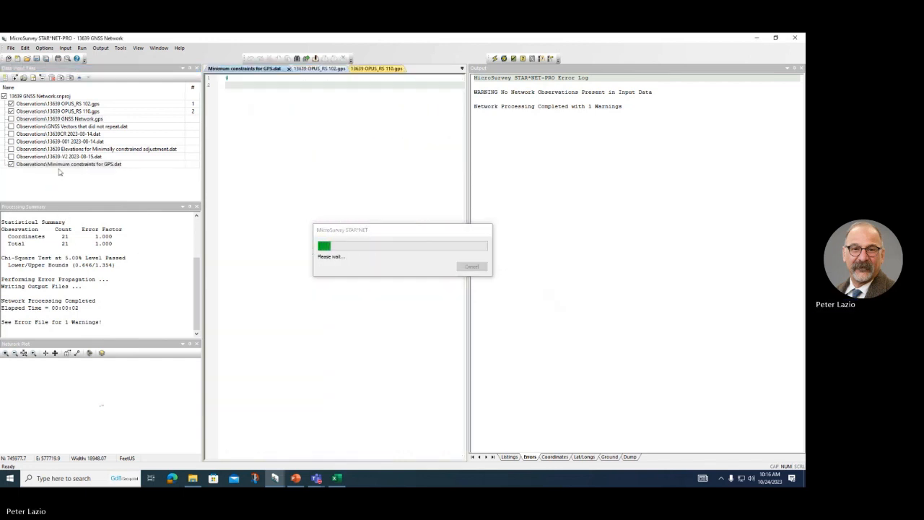
Step: Move Minimum constraints for GPS.dat up the file list to sit under OPUS_RS 110
{"action": "left_click", "coordinate": [61, 164]}
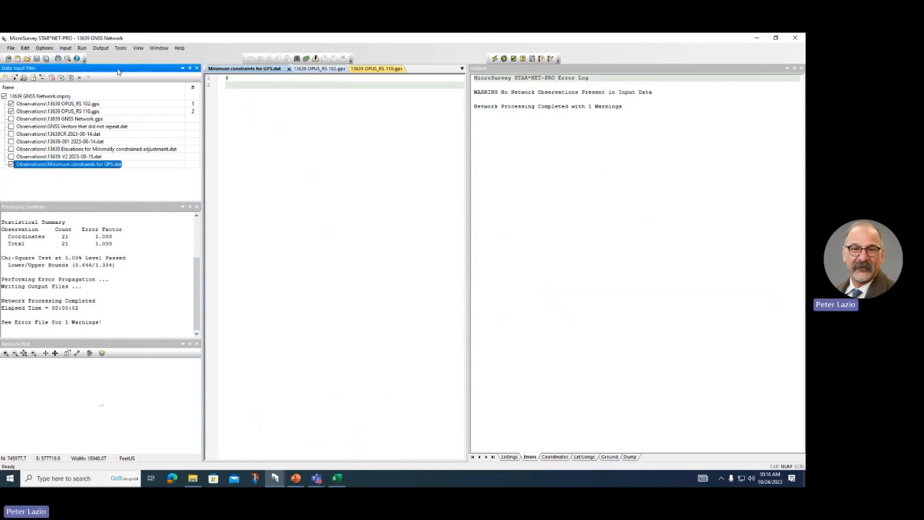
{"action": "left_click", "coordinate": [79, 77]}
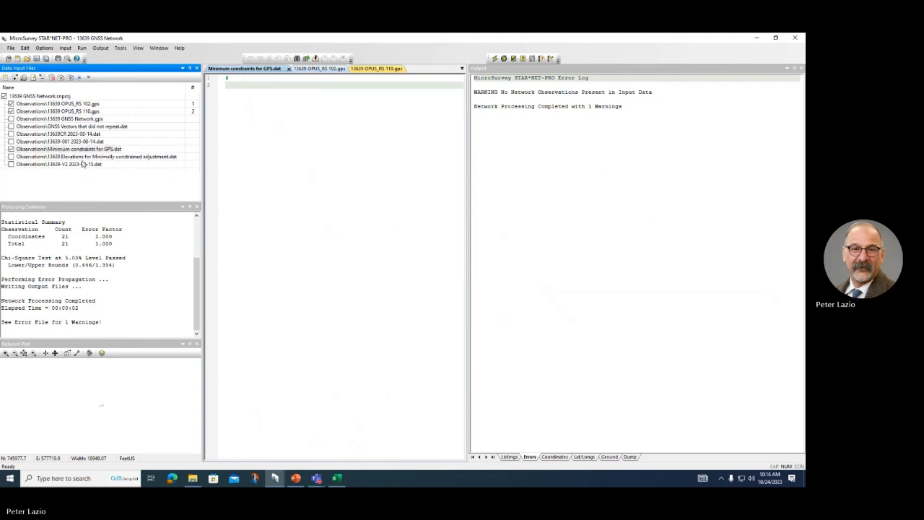
{"action": "left_click", "coordinate": [80, 78]}
{"action": "left_click", "coordinate": [81, 77]}
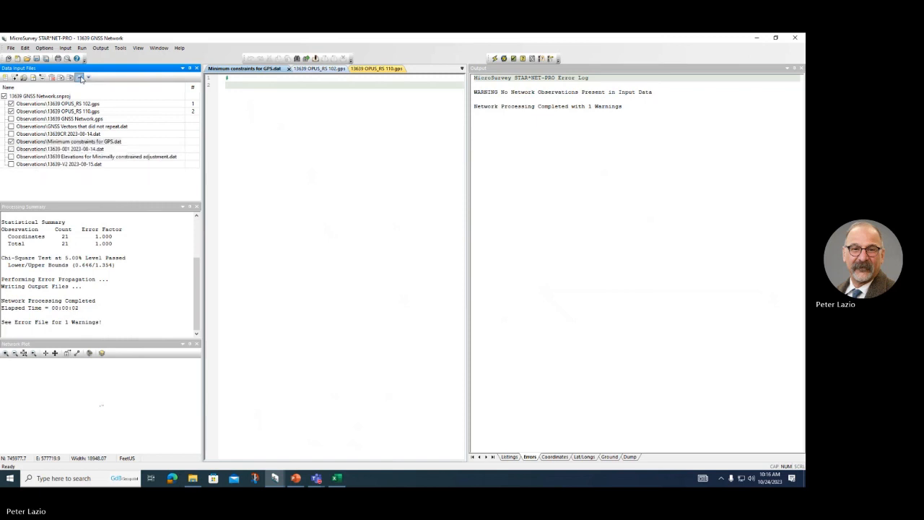
{"action": "left_click", "coordinate": [80, 77]}
{"action": "left_click", "coordinate": [80, 77]}
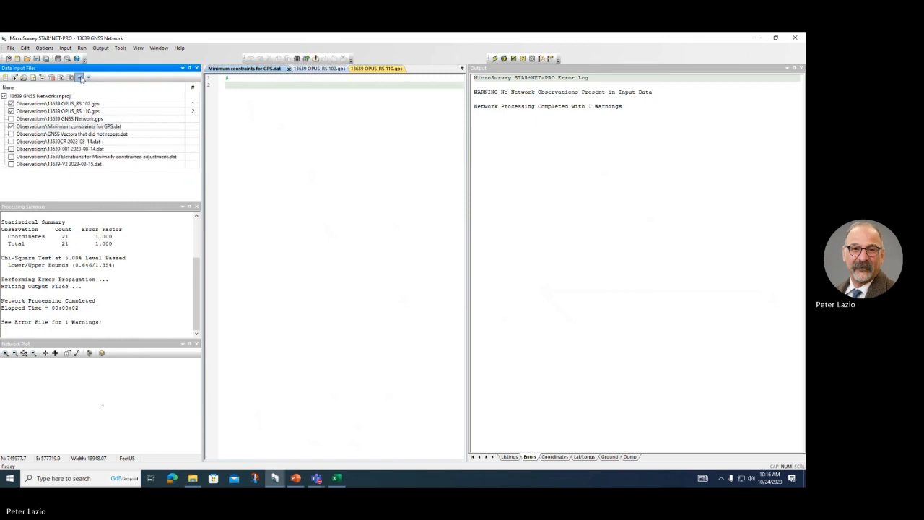
{"action": "left_click", "coordinate": [80, 121]}
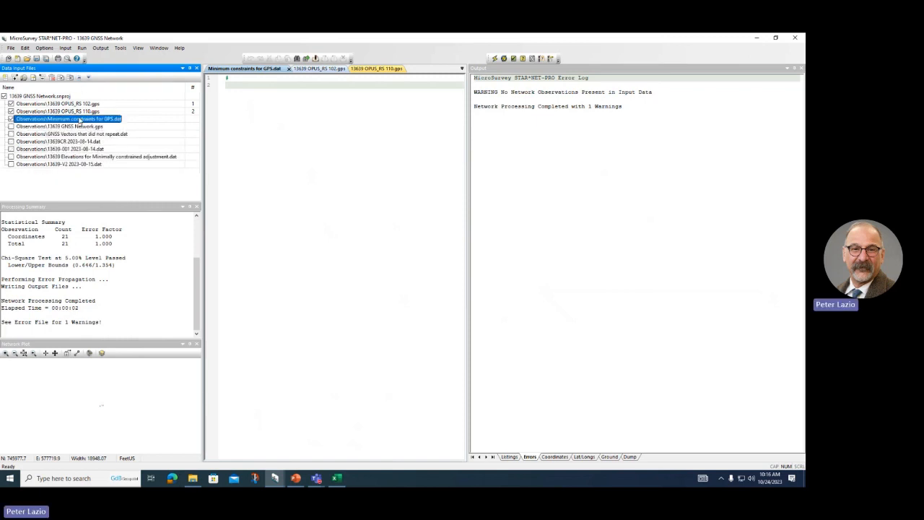
Step: Move the comment and ph 102/ph 110 lines from 13639 GNSS Network.gps into Minimum constraints for GPS.dat
{"action": "double_click", "coordinate": [81, 126]}
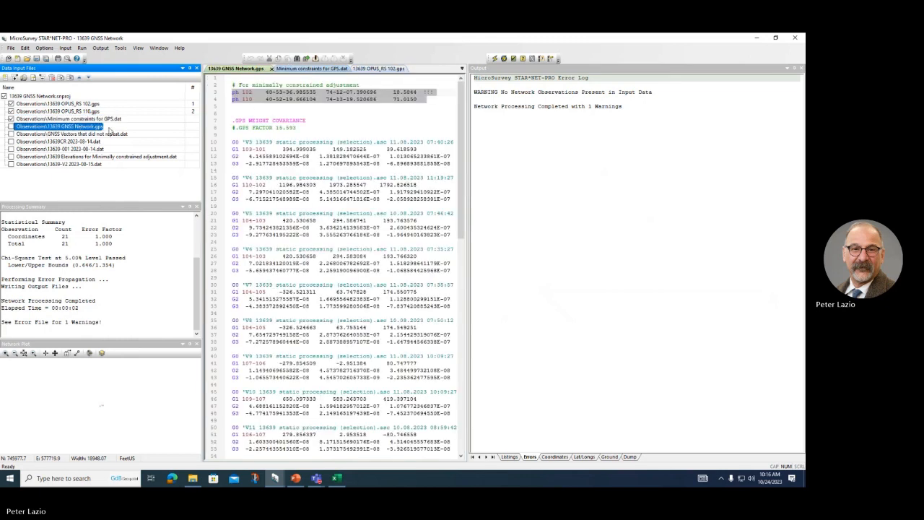
{"action": "left_click_drag", "start_coordinate": [424, 99], "coordinate": [220, 88]}
{"action": "key", "text": "ctrl+c"}
{"action": "key", "text": "Delete"}
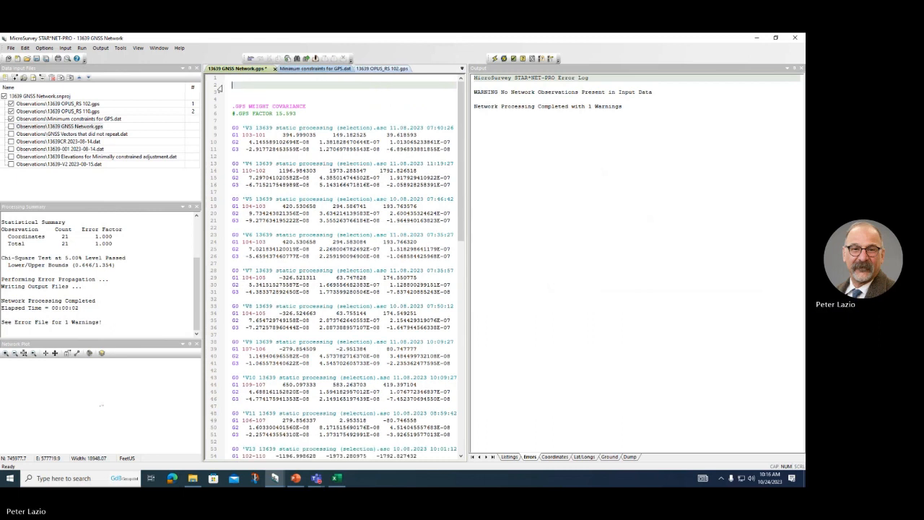
{"action": "double_click", "coordinate": [87, 120]}
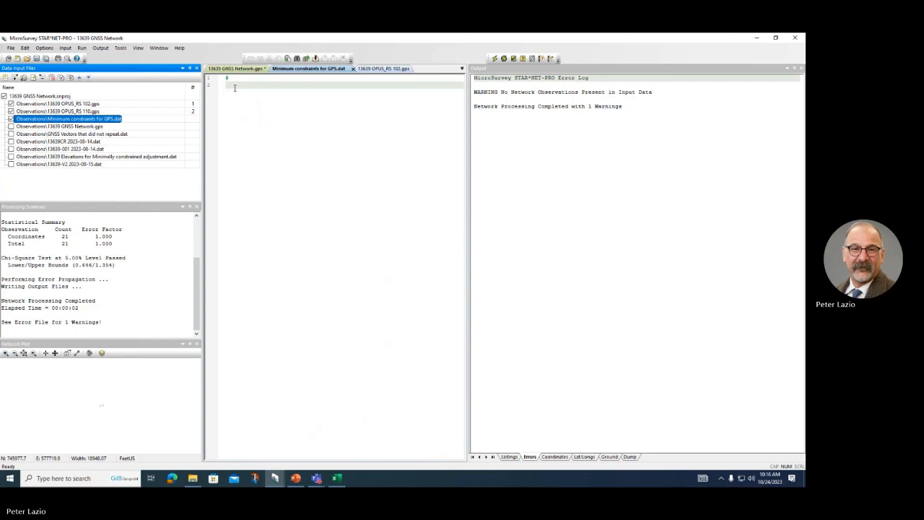
{"action": "key", "text": "ctrl+v"}
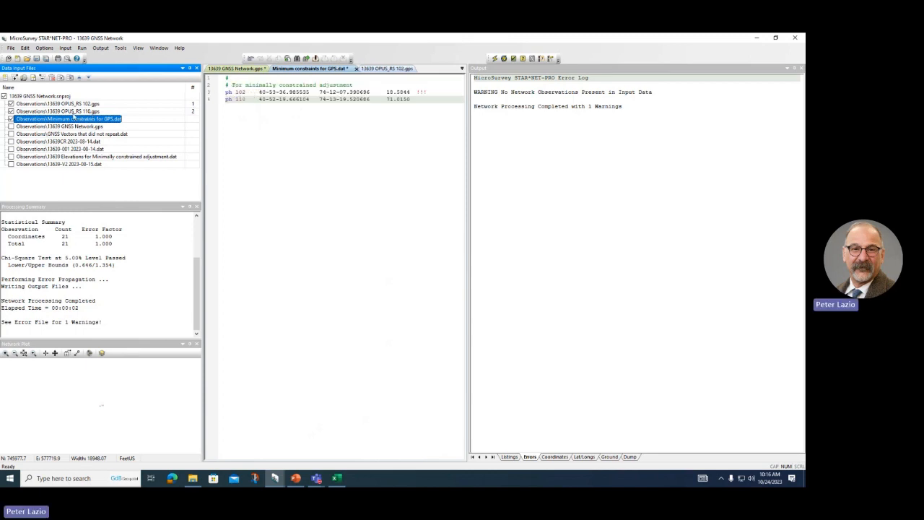
Step: Exclude OPUS_RS 110 and 102, include the GNSS network and non-repeating vector files, and review 13639CR 2023-08-14.dat
{"action": "left_click", "coordinate": [12, 111]}
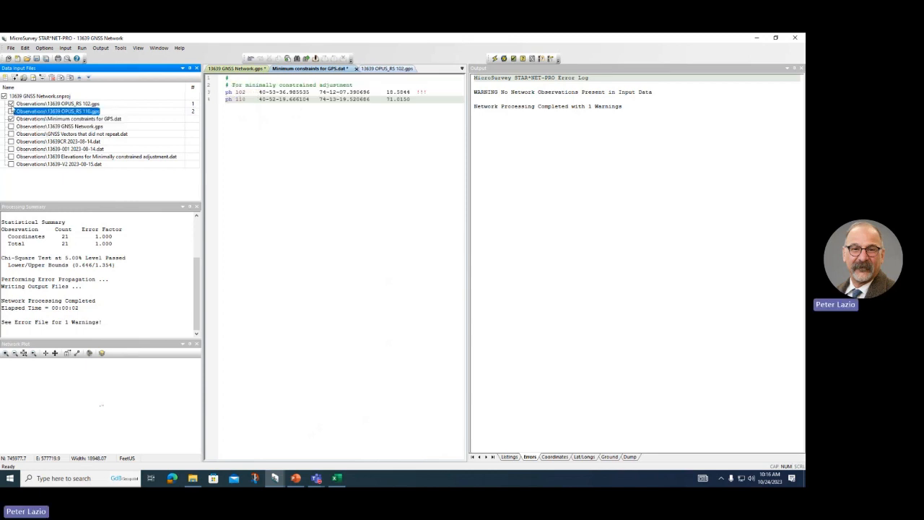
{"action": "left_click", "coordinate": [10, 104]}
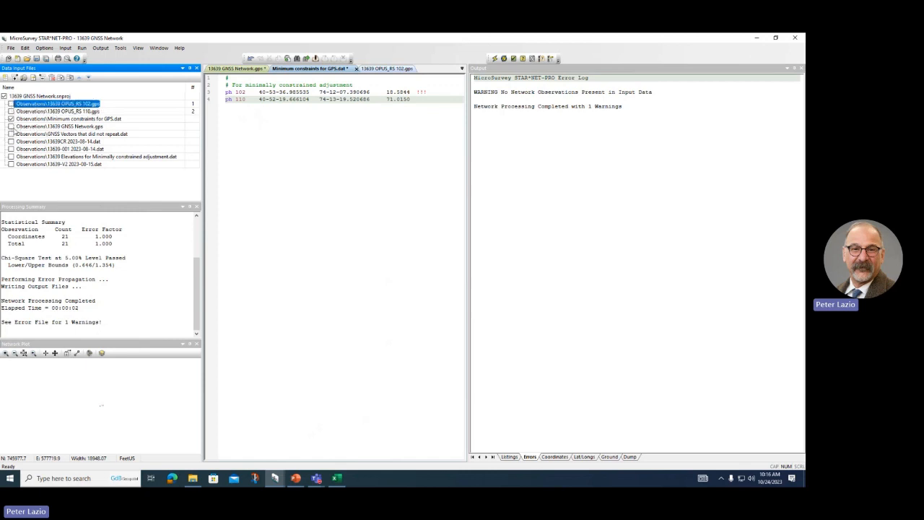
{"action": "left_click", "coordinate": [11, 126]}
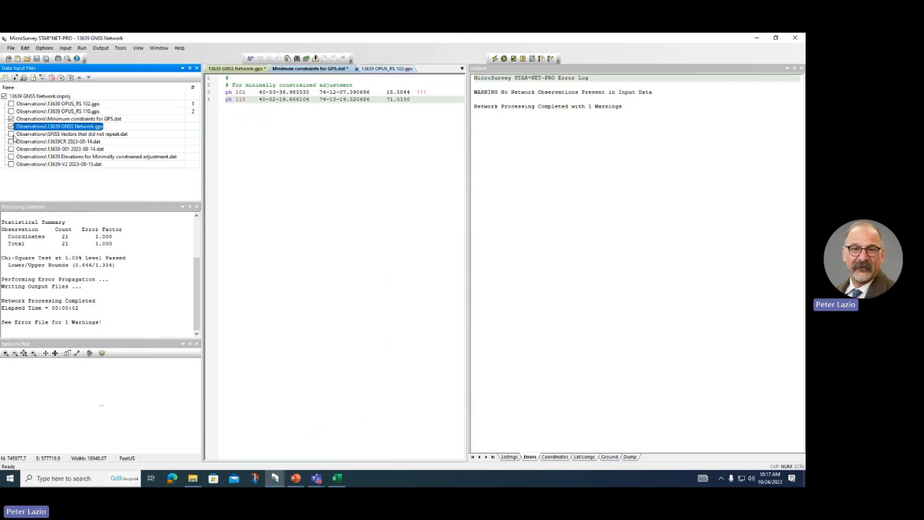
{"action": "left_click", "coordinate": [11, 135]}
{"action": "left_click", "coordinate": [88, 143]}
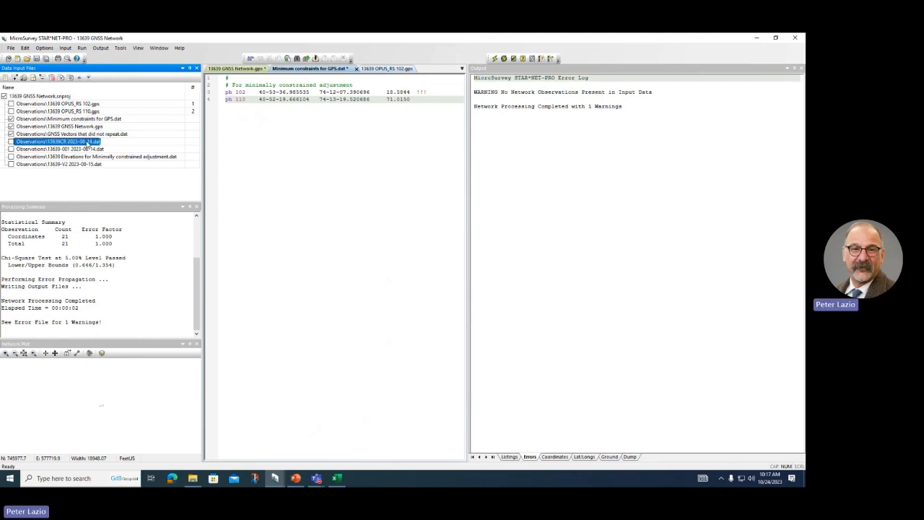
{"action": "double_click", "coordinate": [88, 143]}
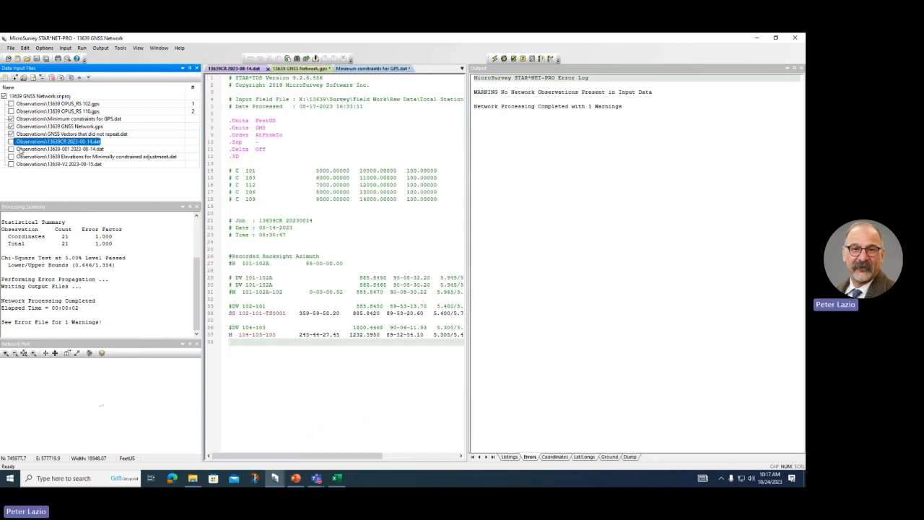
{"action": "double_click", "coordinate": [33, 122]}
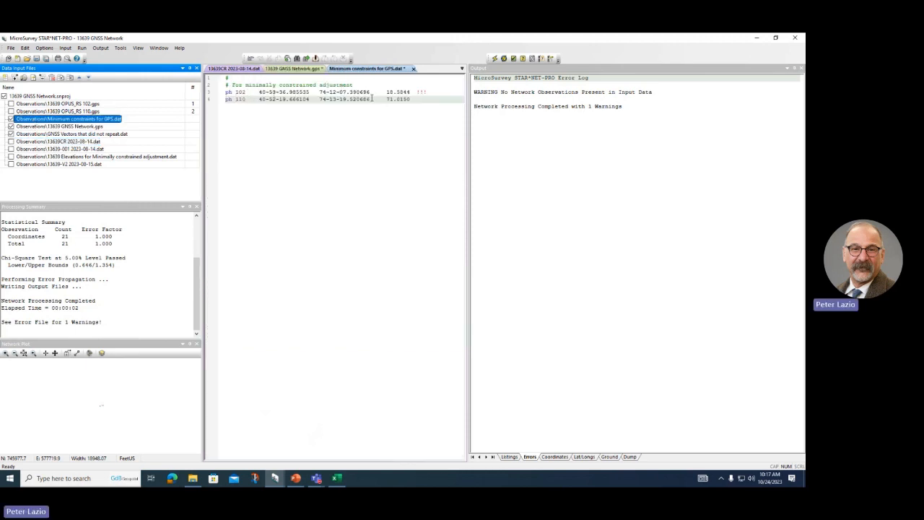
Step: Remove the empty lines at the top of 13639 GNSS Network.gps
{"action": "left_click", "coordinate": [89, 128]}
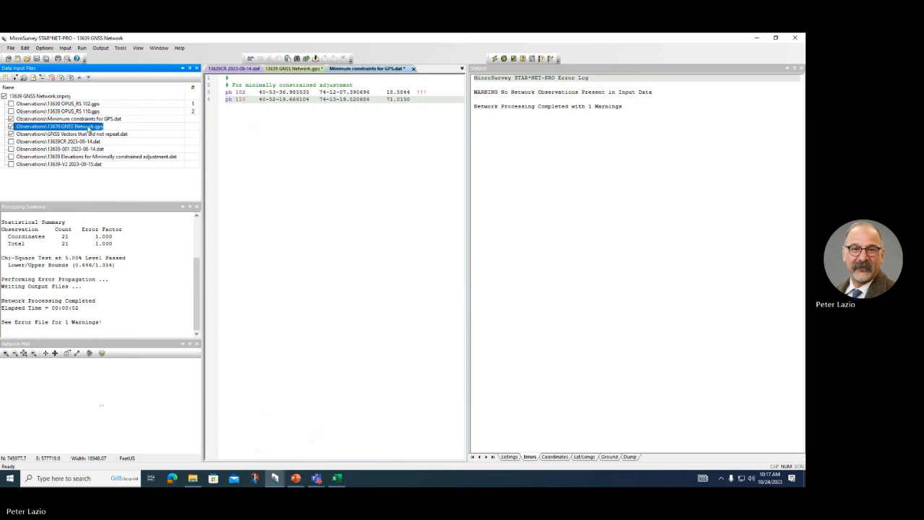
{"action": "double_click", "coordinate": [89, 128]}
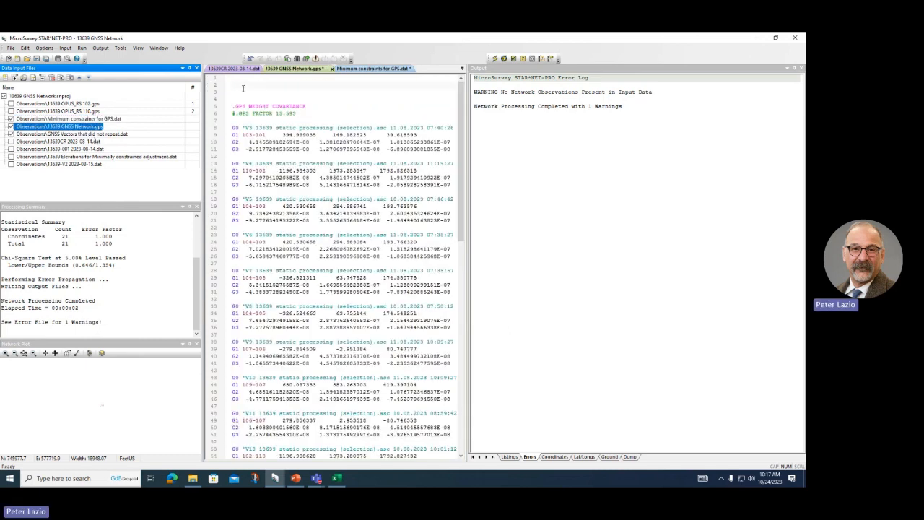
{"action": "left_click", "coordinate": [235, 80]}
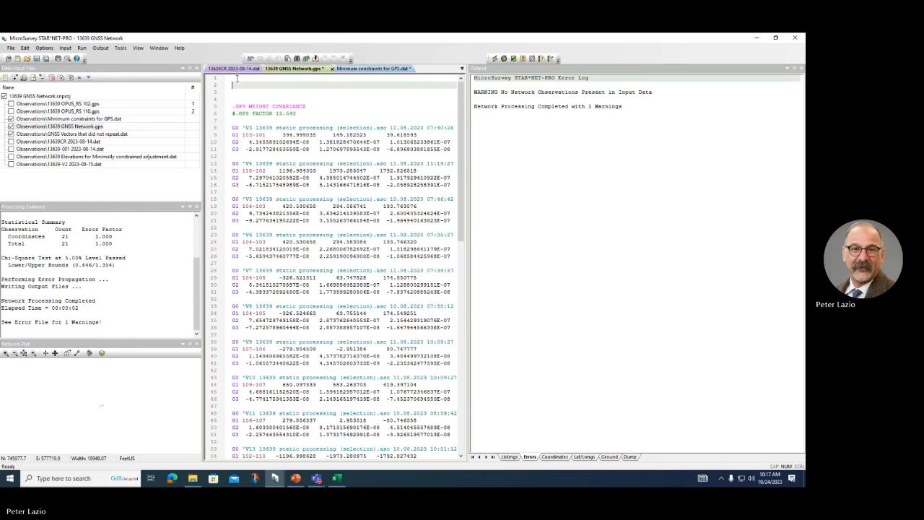
{"action": "key", "text": "Delete"}
{"action": "key", "text": "Delete"}
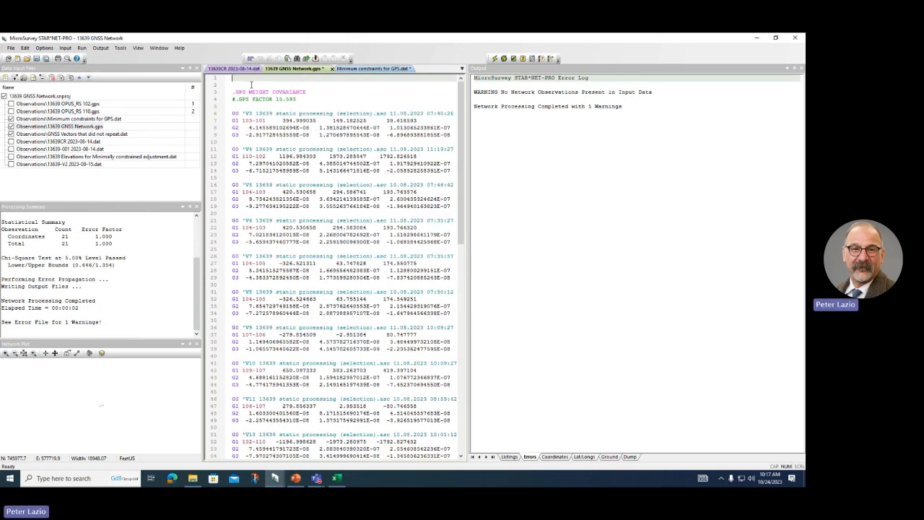
{"action": "key", "text": "Delete"}
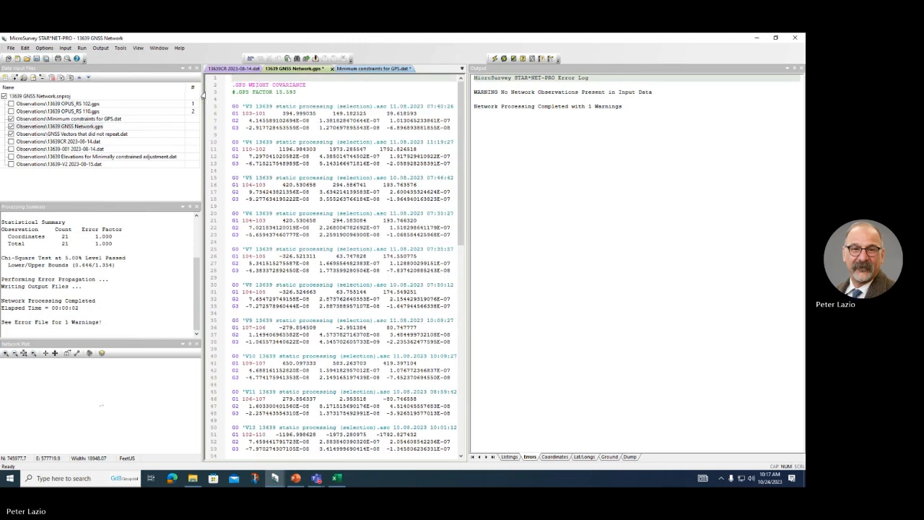
{"action": "double_click", "coordinate": [96, 136]}
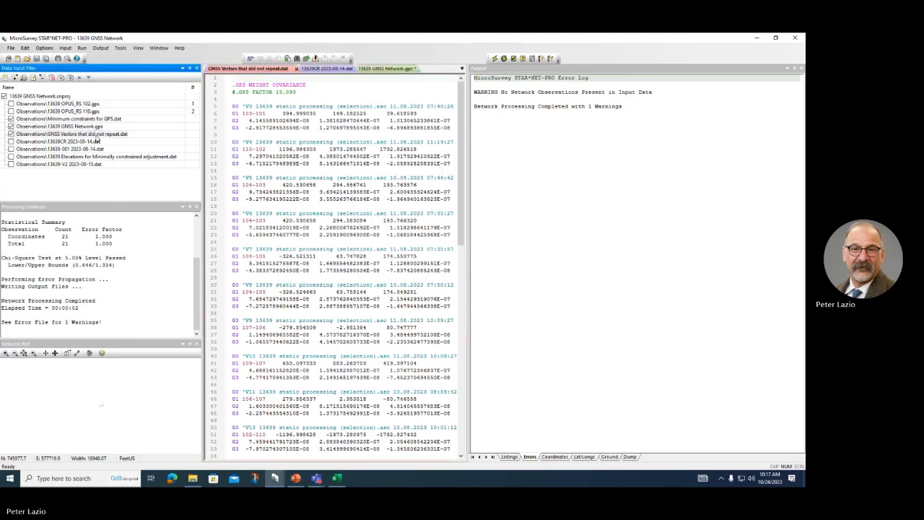
{"action": "scroll", "coordinate": [293, 309], "scroll_direction": "down", "scroll_amount": 5}
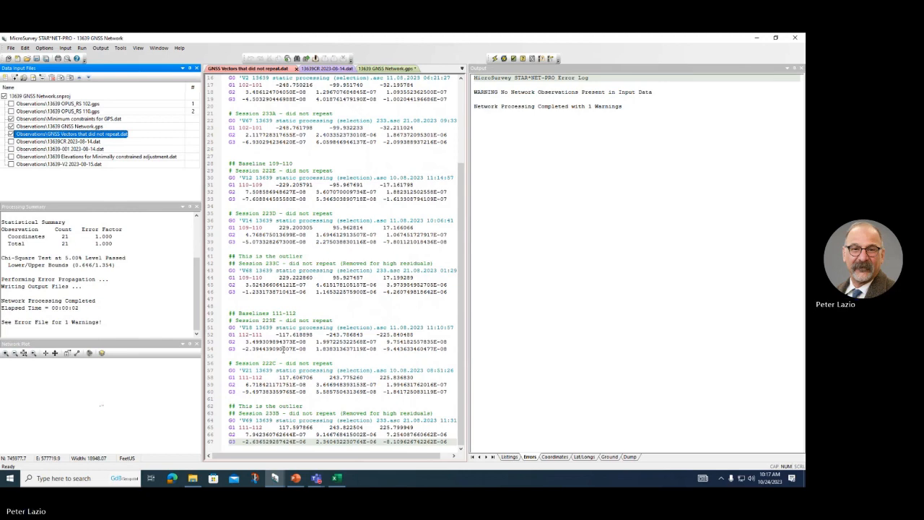
{"action": "scroll", "coordinate": [302, 385], "scroll_direction": "up", "scroll_amount": 5}
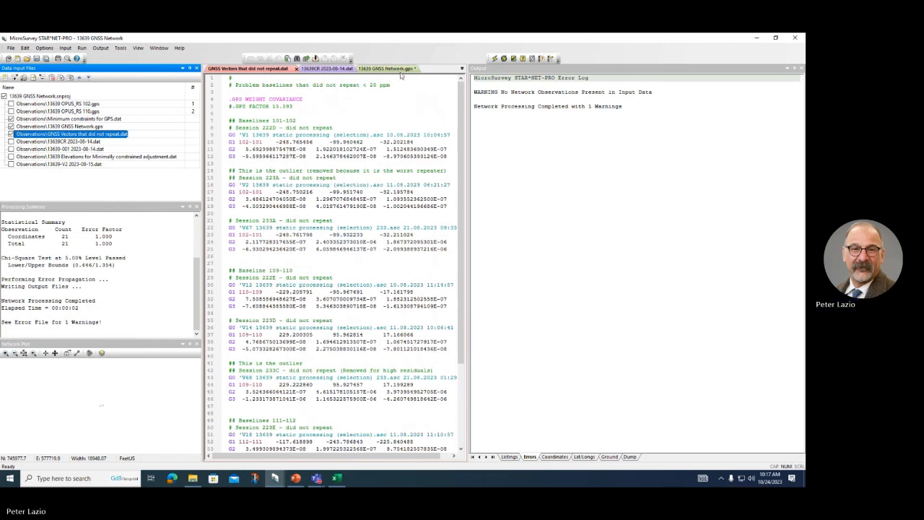
Step: Save both edited files, reload the GNSS network file and run the adjustment: 96 GPS deltas, error factor 17.078
{"action": "left_click", "coordinate": [493, 58]}
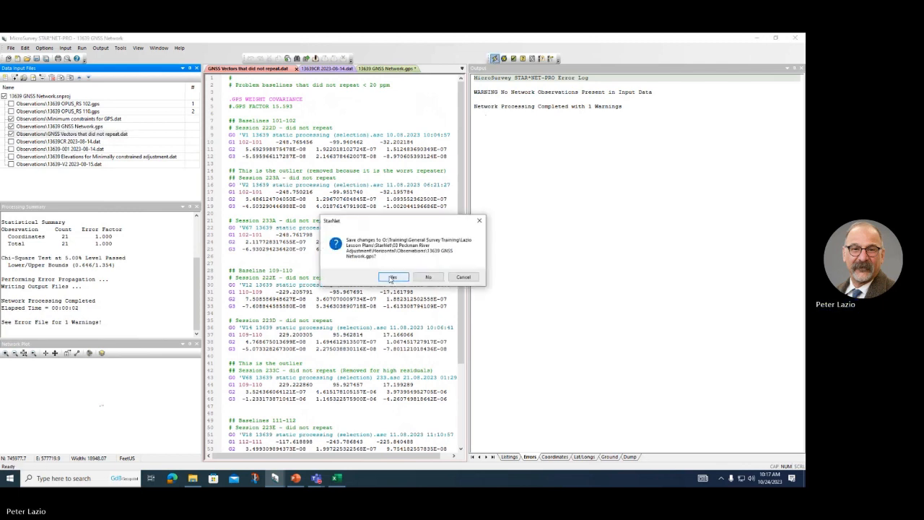
{"action": "left_click", "coordinate": [392, 277]}
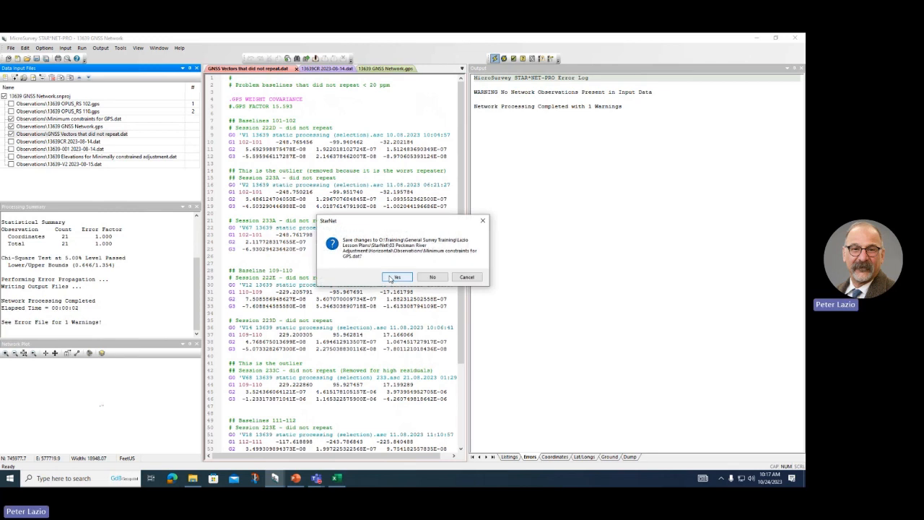
{"action": "left_click", "coordinate": [396, 277]}
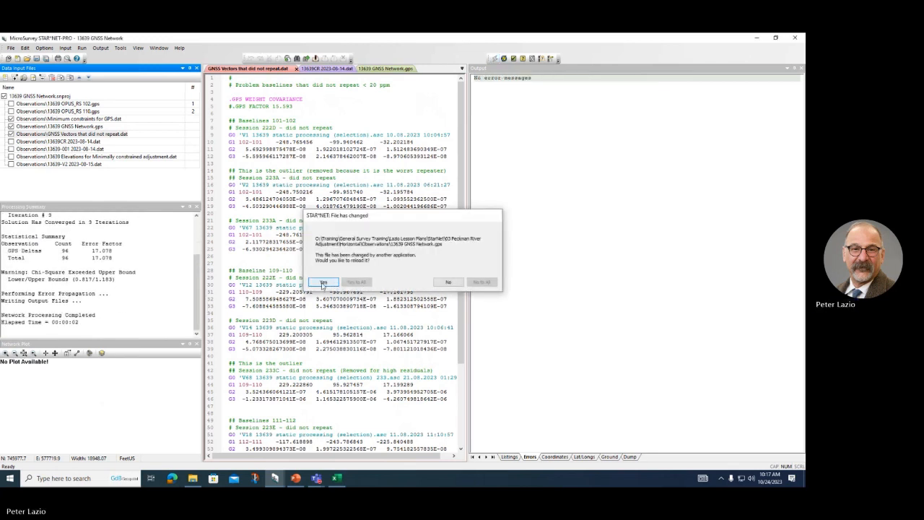
{"action": "left_click", "coordinate": [323, 282]}
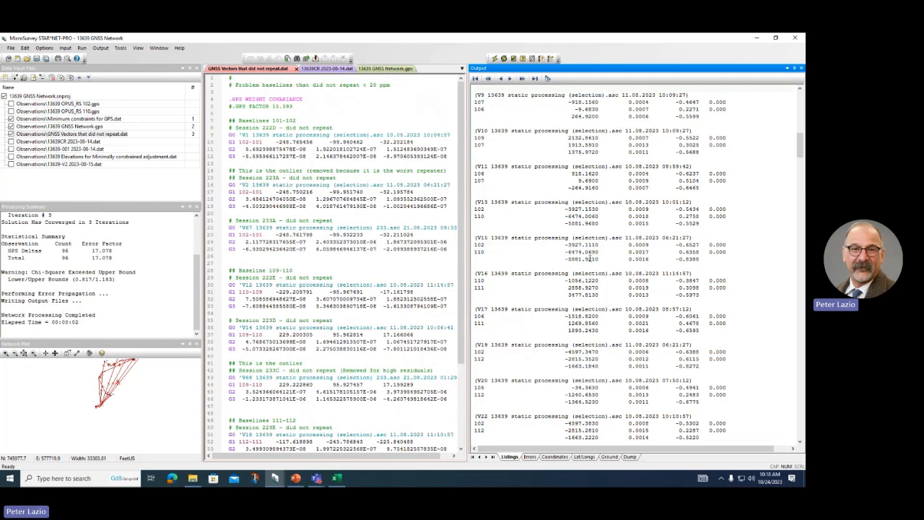
Step: Jump to the Adjustment Statistical Summary through the listing index tree
{"action": "scroll", "coordinate": [589, 258], "scroll_direction": "up", "scroll_amount": 20}
{"action": "scroll", "coordinate": [556, 132], "scroll_direction": "down", "scroll_amount": 13}
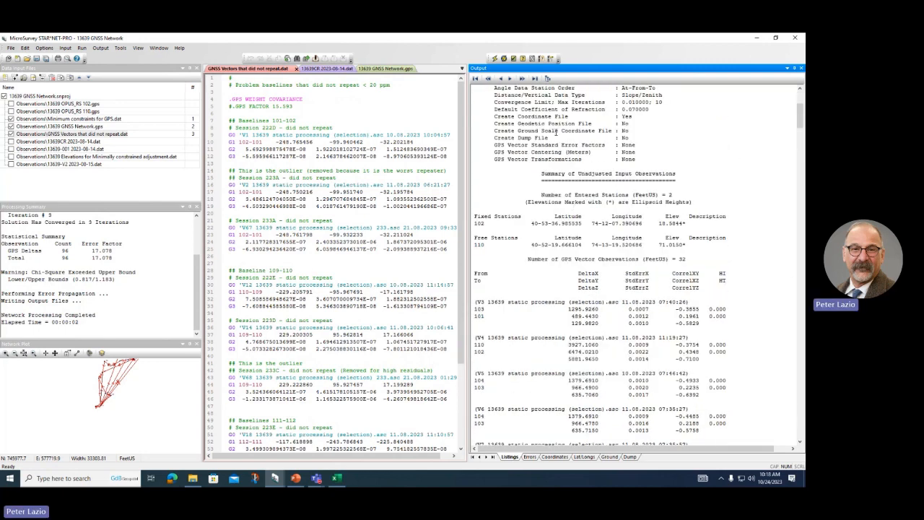
{"action": "left_click", "coordinate": [548, 78]}
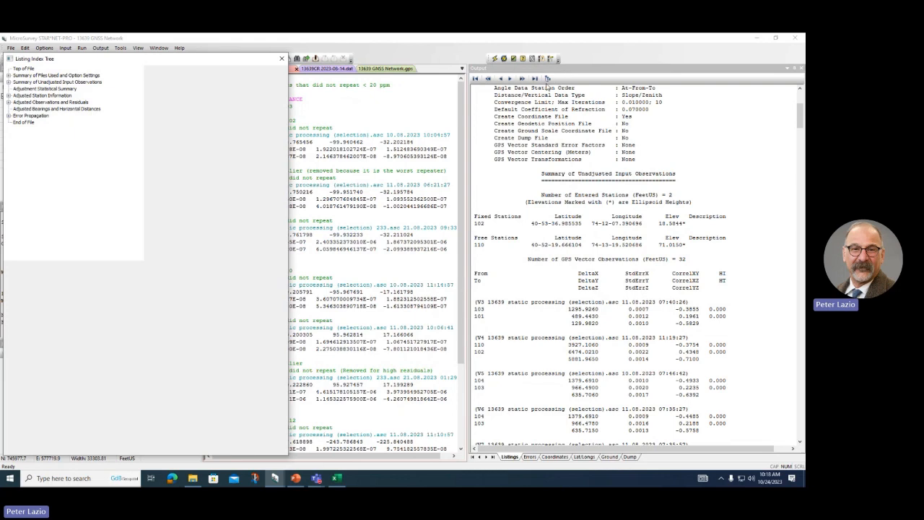
{"action": "scroll", "coordinate": [713, 158], "scroll_direction": "down", "scroll_amount": 8}
{"action": "scroll", "coordinate": [713, 153], "scroll_direction": "up", "scroll_amount": 8}
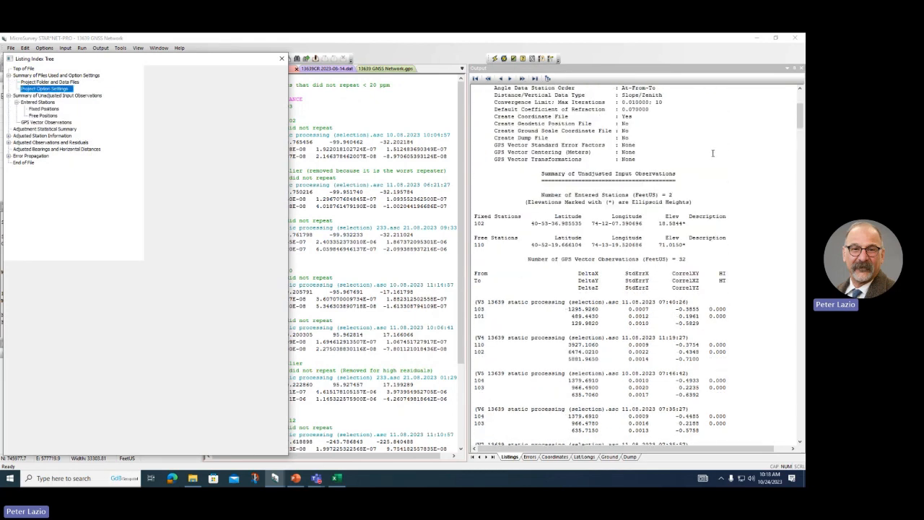
{"action": "scroll", "coordinate": [713, 153], "scroll_direction": "down", "scroll_amount": 8}
{"action": "scroll", "coordinate": [713, 153], "scroll_direction": "down", "scroll_amount": 1}
{"action": "scroll", "coordinate": [713, 153], "scroll_direction": "up", "scroll_amount": 3}
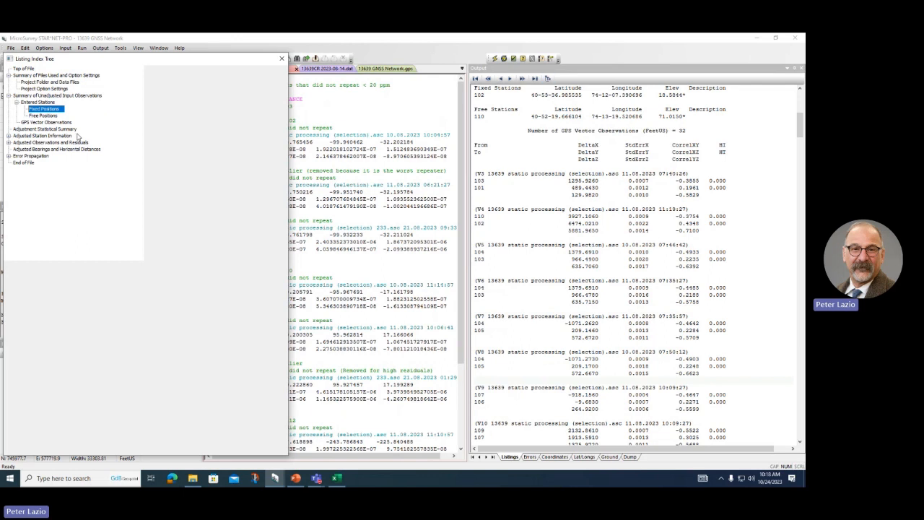
{"action": "left_click", "coordinate": [44, 128]}
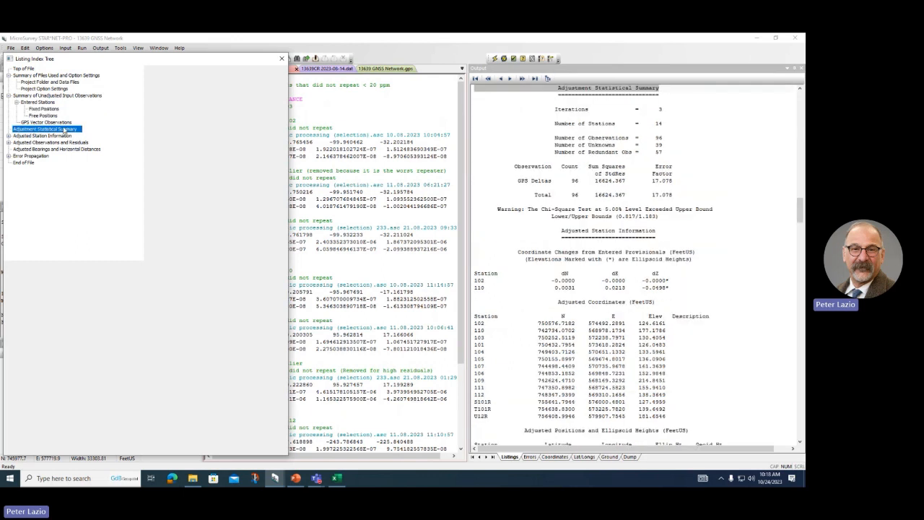
{"action": "left_click", "coordinate": [283, 58]}
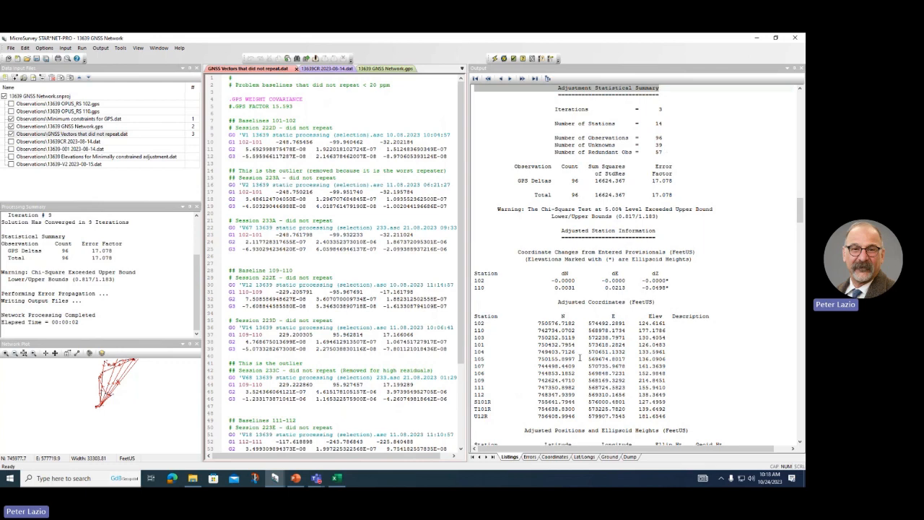
Step: Find the largest GPS vector residuals: 111–112 (0.206) and 109–110 (0.168)
{"action": "scroll", "coordinate": [569, 359], "scroll_direction": "down", "scroll_amount": 20}
{"action": "scroll", "coordinate": [583, 358], "scroll_direction": "down", "scroll_amount": 5}
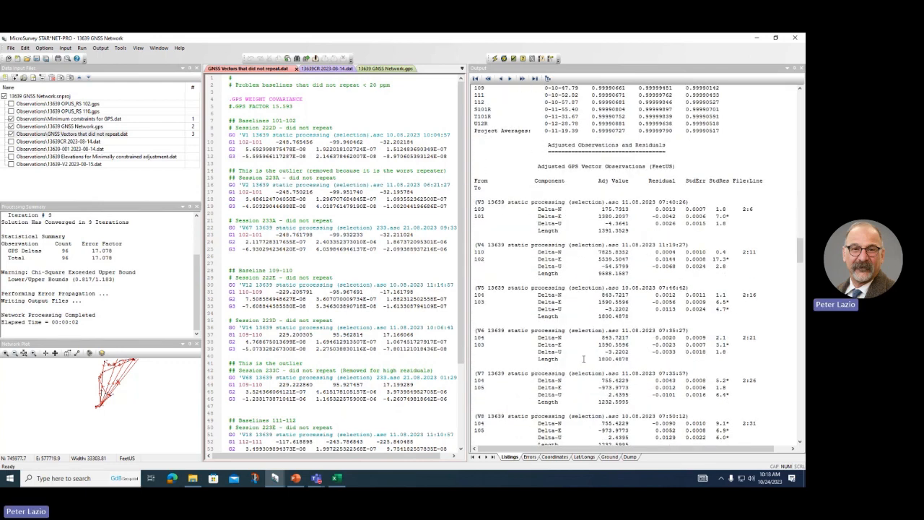
{"action": "scroll", "coordinate": [672, 216], "scroll_direction": "down", "scroll_amount": 9}
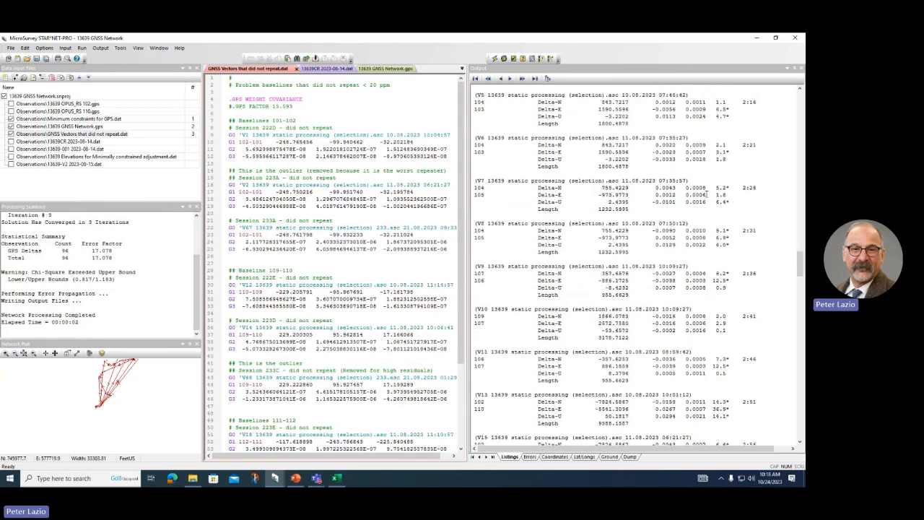
{"action": "scroll", "coordinate": [723, 205], "scroll_direction": "down", "scroll_amount": 6}
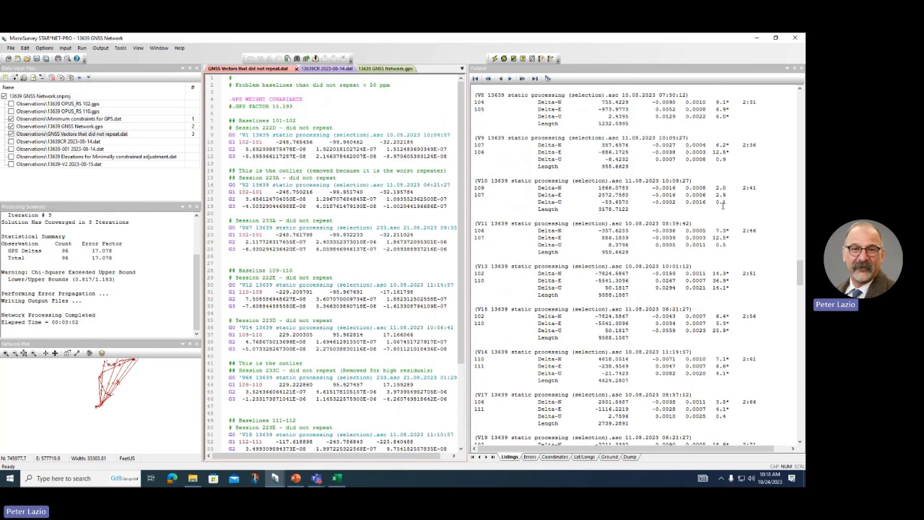
{"action": "scroll", "coordinate": [641, 264], "scroll_direction": "down", "scroll_amount": 15}
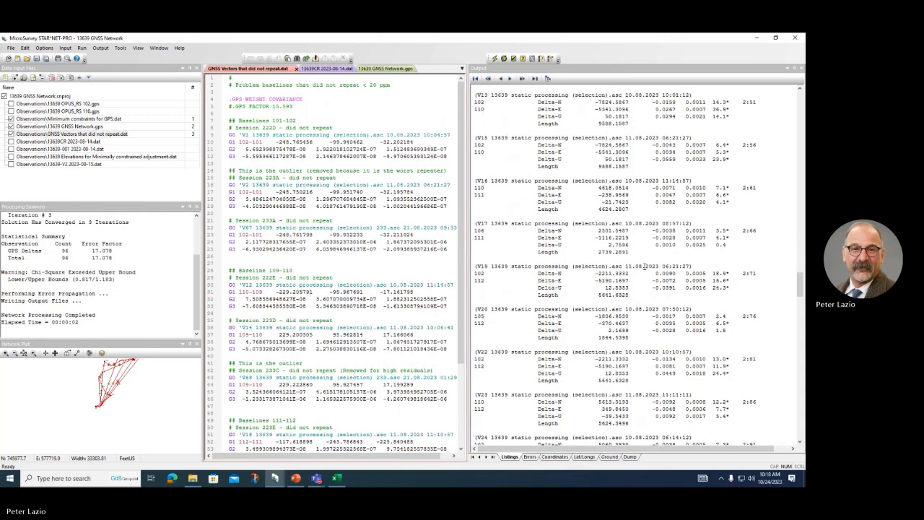
{"action": "scroll", "coordinate": [641, 264], "scroll_direction": "down", "scroll_amount": 15}
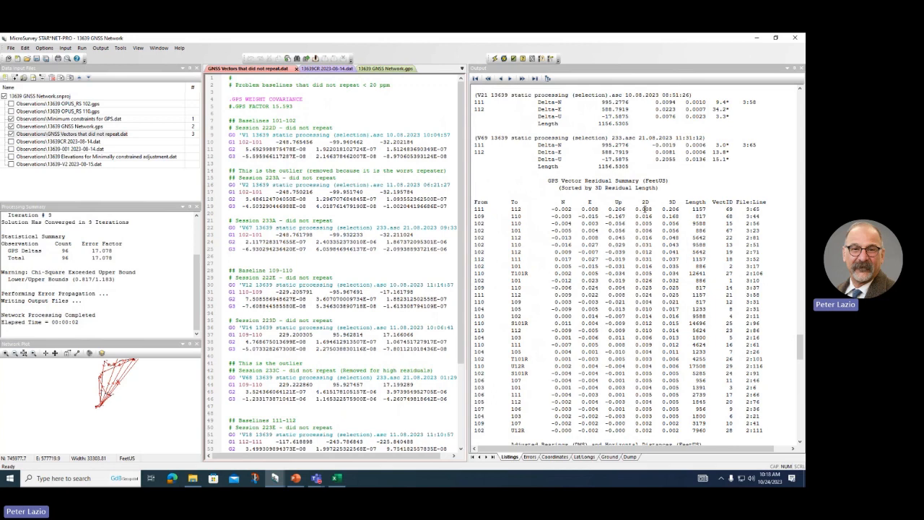
{"action": "left_click", "coordinate": [671, 208]}
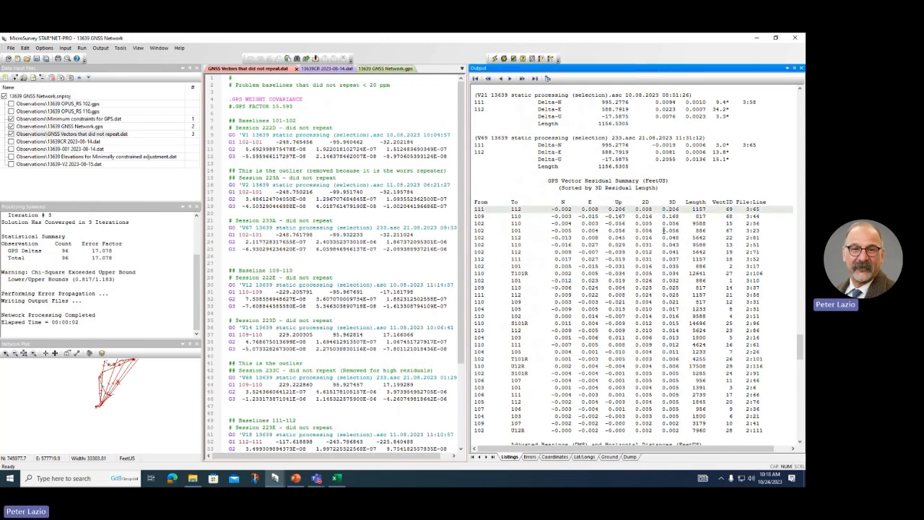
{"action": "left_click", "coordinate": [671, 214]}
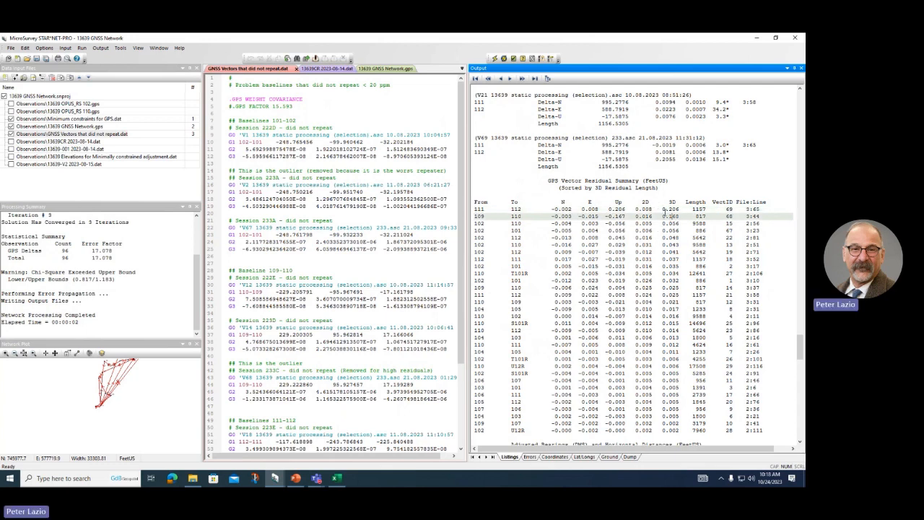
{"action": "left_click", "coordinate": [670, 208]}
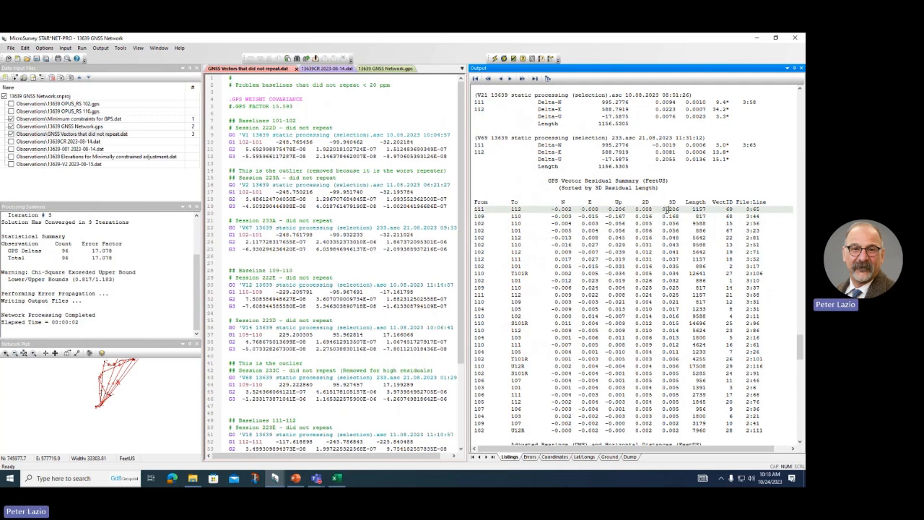
{"action": "left_click", "coordinate": [665, 216]}
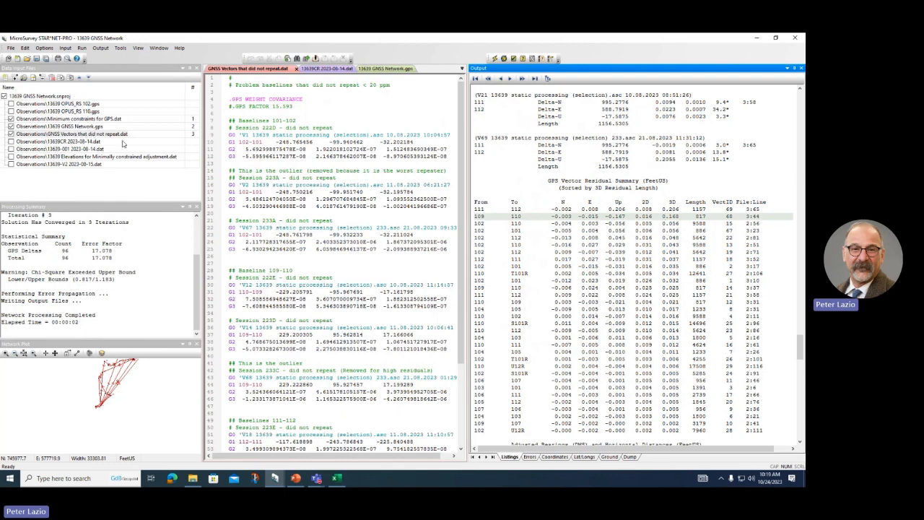
Step: Comment out the V69 (line 65) and V68 (line 44) outlier vector blocks and rerun
{"action": "double_click", "coordinate": [755, 209]}
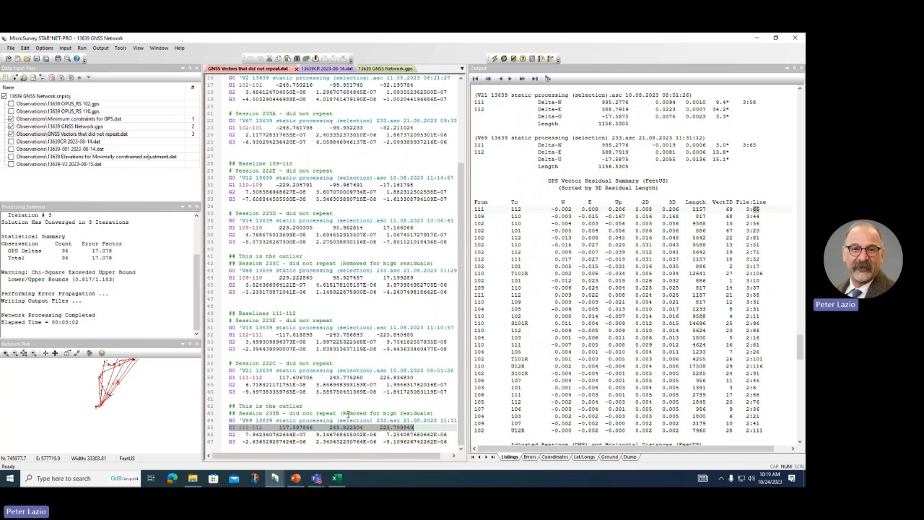
{"action": "left_click_drag", "start_coordinate": [447, 442], "coordinate": [242, 420]}
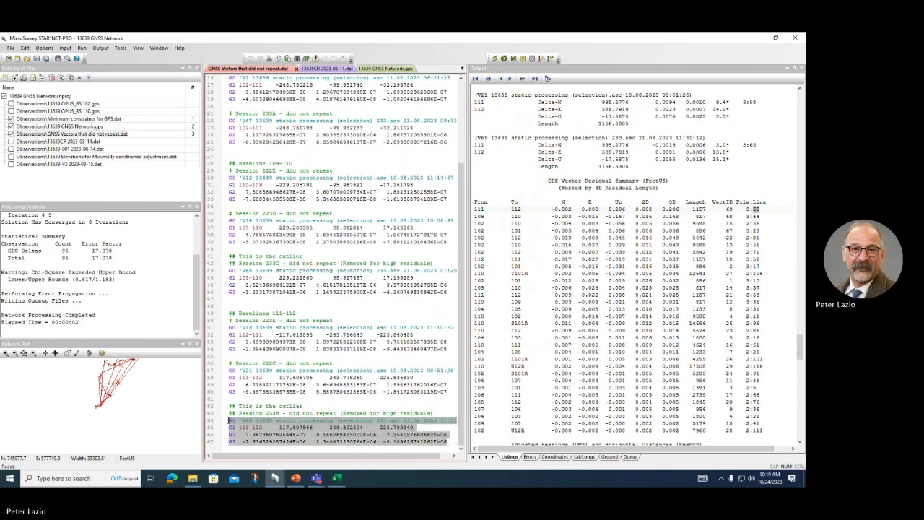
{"action": "key", "text": "ctrl+q"}
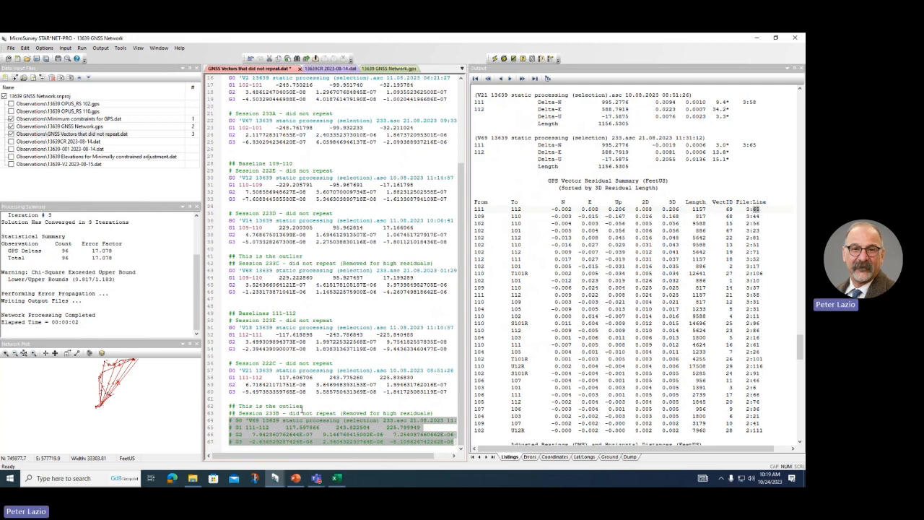
{"action": "left_click", "coordinate": [313, 406]}
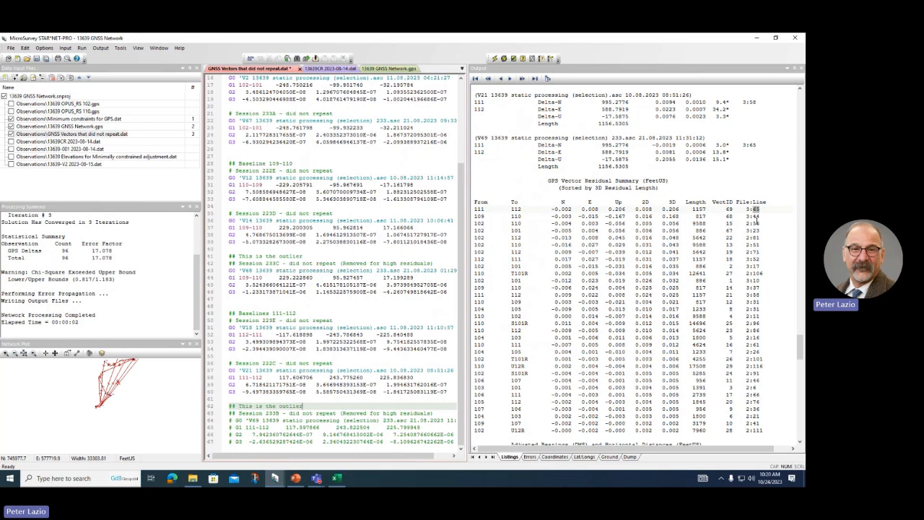
{"action": "double_click", "coordinate": [755, 216]}
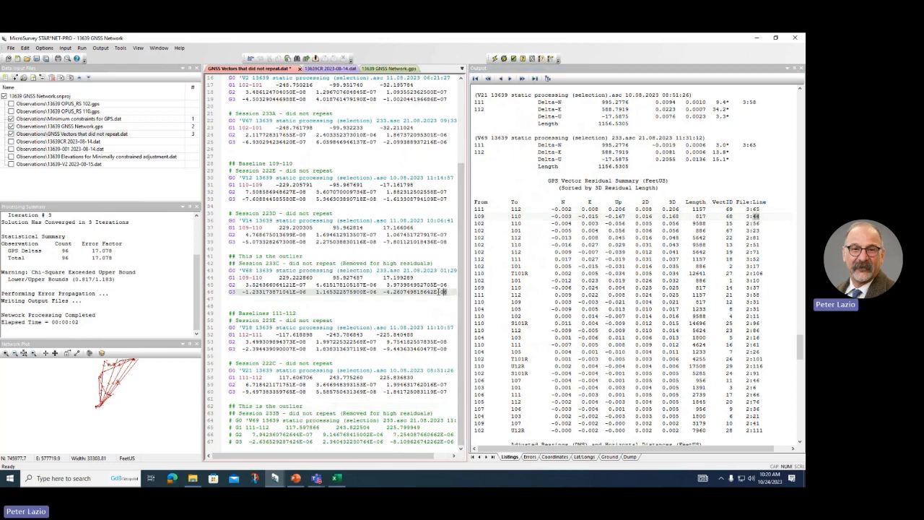
{"action": "left_click_drag", "start_coordinate": [454, 291], "coordinate": [226, 275]}
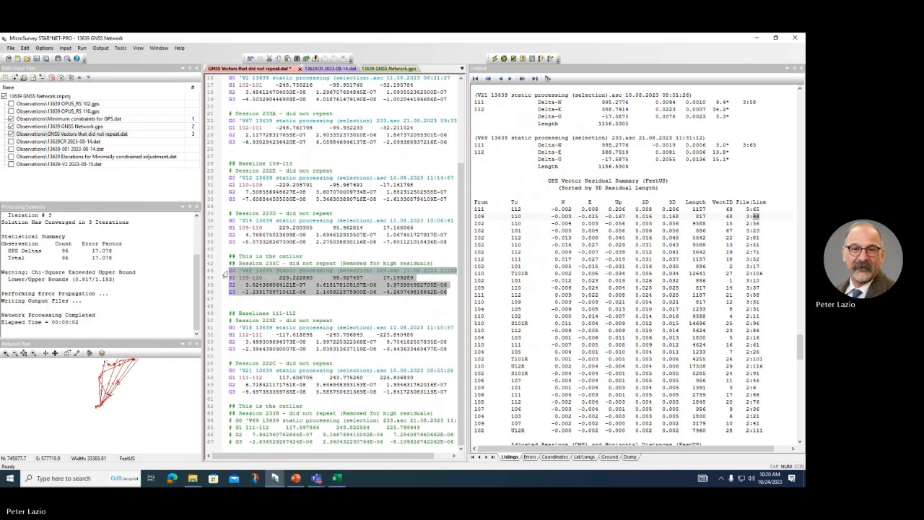
{"action": "key", "text": "ctrl+q"}
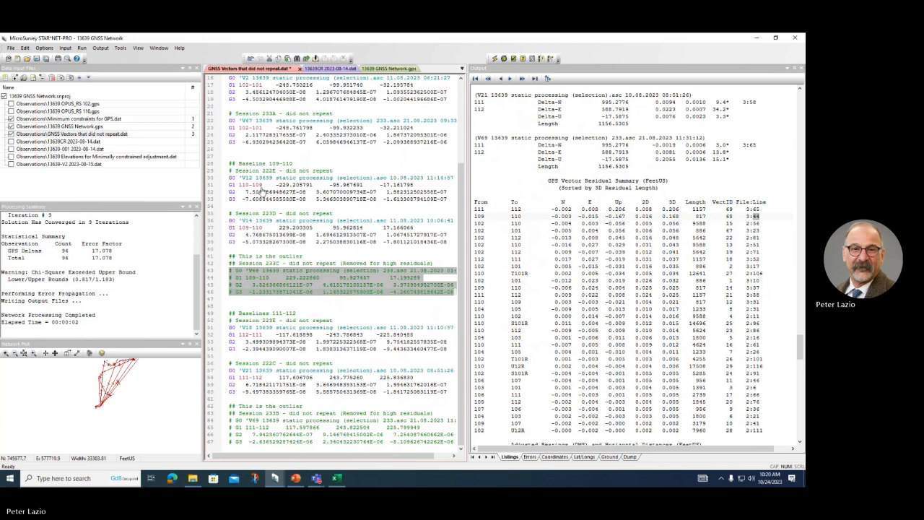
{"action": "left_click", "coordinate": [494, 59]}
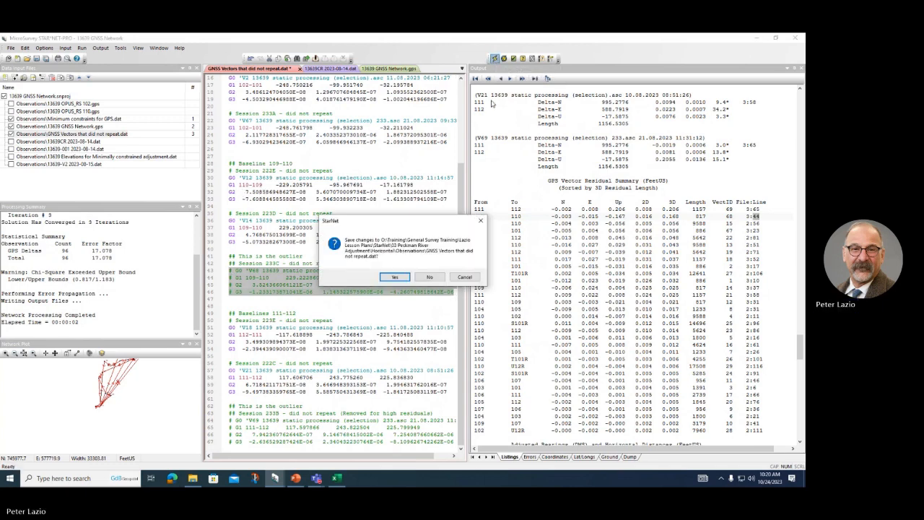
Step: Save the vector file and review the rerun: 90 GPS deltas, error factor 16.398
{"action": "left_click", "coordinate": [389, 279]}
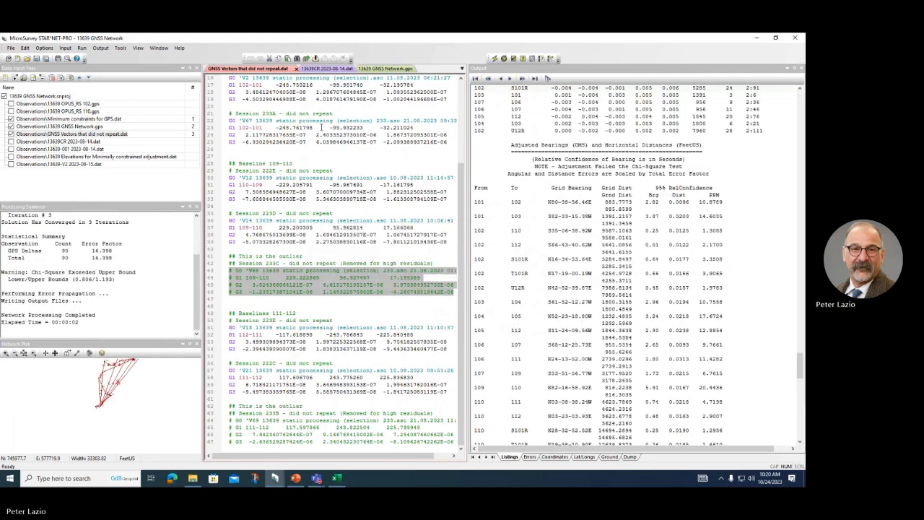
{"action": "scroll", "coordinate": [357, 160], "scroll_direction": "up", "scroll_amount": 2}
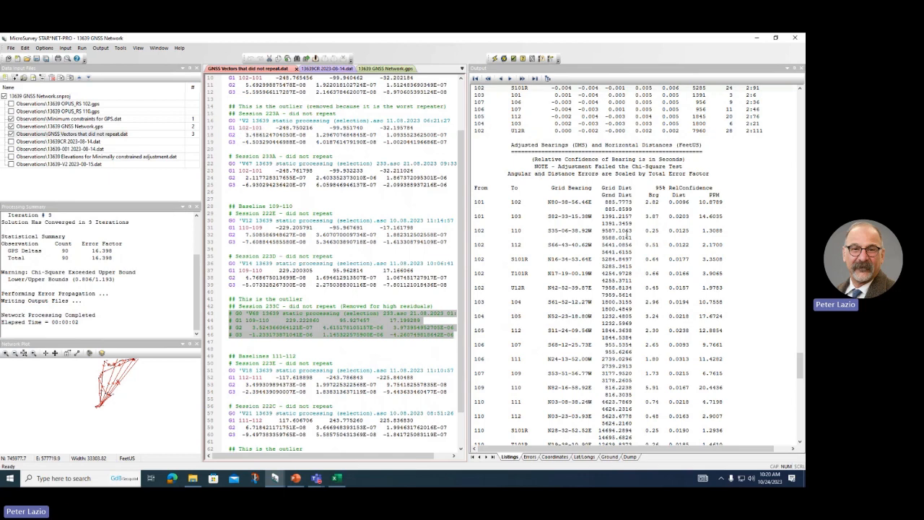
{"action": "scroll", "coordinate": [629, 236], "scroll_direction": "down", "scroll_amount": 20}
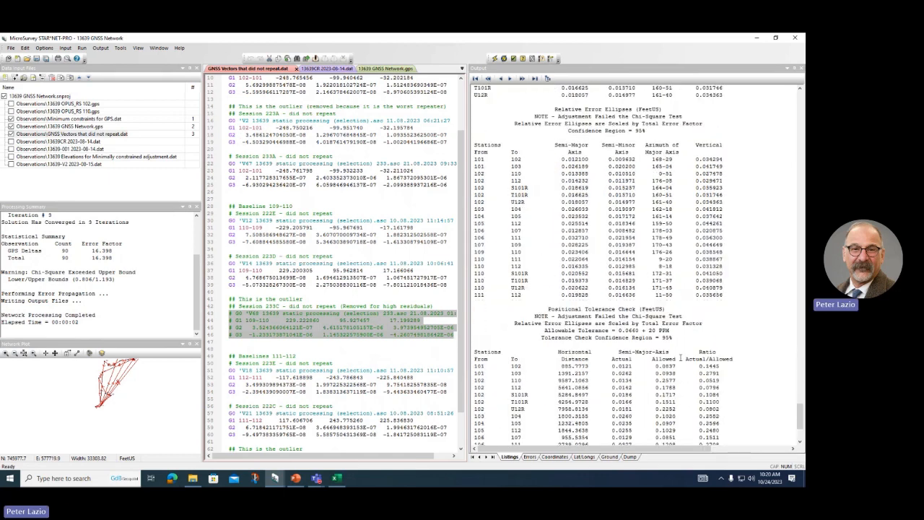
{"action": "scroll", "coordinate": [680, 358], "scroll_direction": "down", "scroll_amount": 5}
{"action": "scroll", "coordinate": [640, 216], "scroll_direction": "up", "scroll_amount": 12}
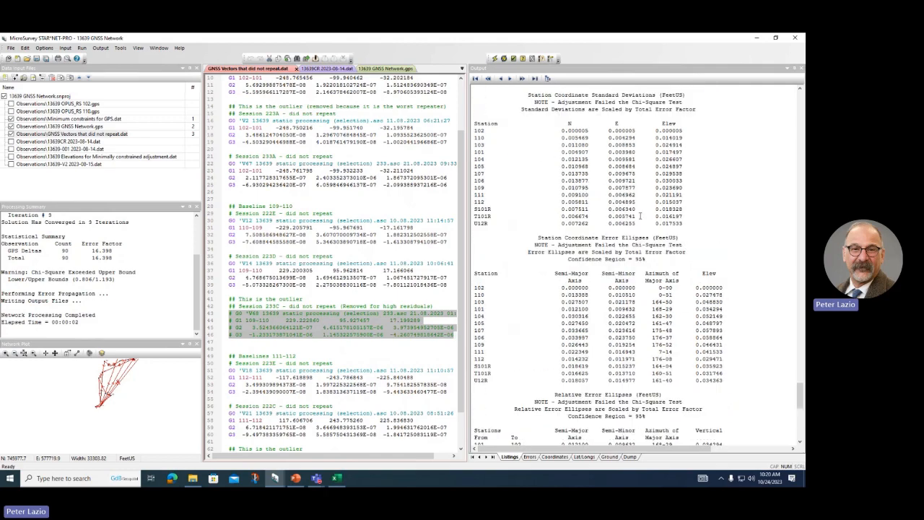
{"action": "scroll", "coordinate": [640, 215], "scroll_direction": "up", "scroll_amount": 10}
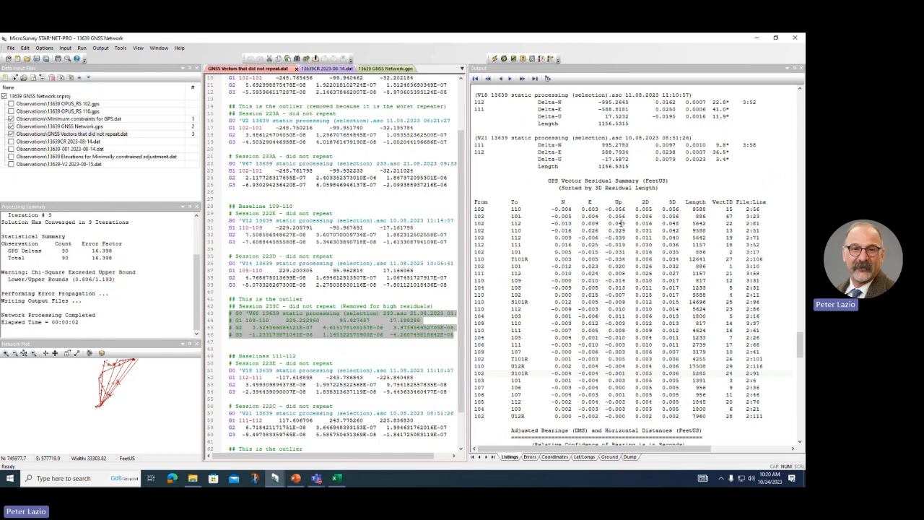
Step: Comment out the Session 223A vector lines 16–19 and rerun: 87 GPS deltas, error factor 15.593
{"action": "double_click", "coordinate": [756, 216]}
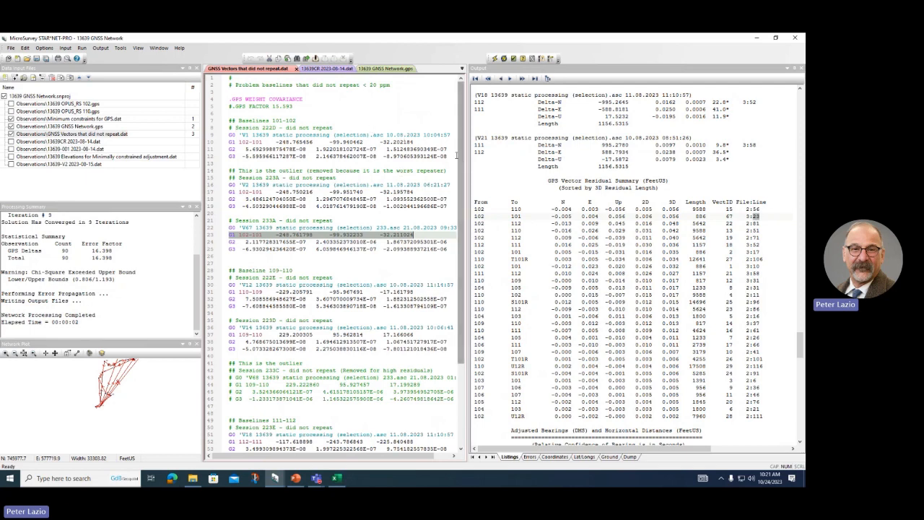
{"action": "left_click_drag", "start_coordinate": [449, 156], "coordinate": [221, 142]}
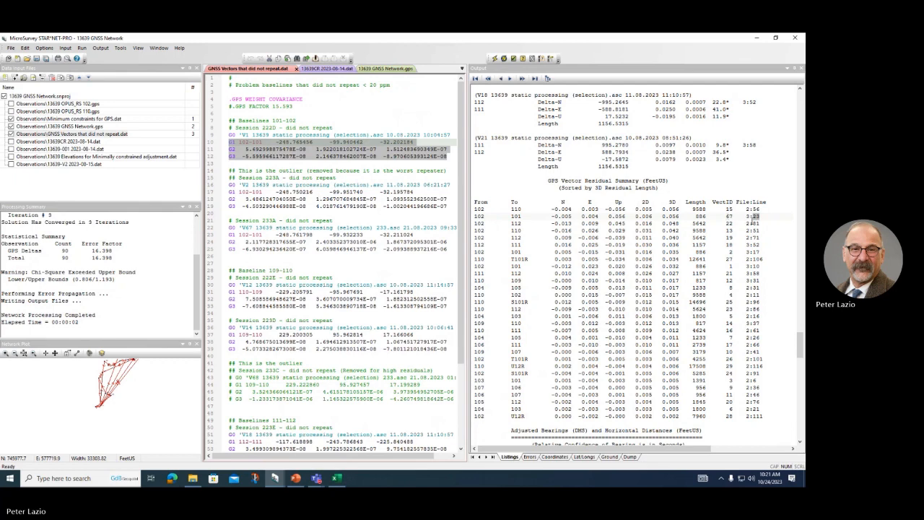
{"action": "double_click", "coordinate": [755, 218]}
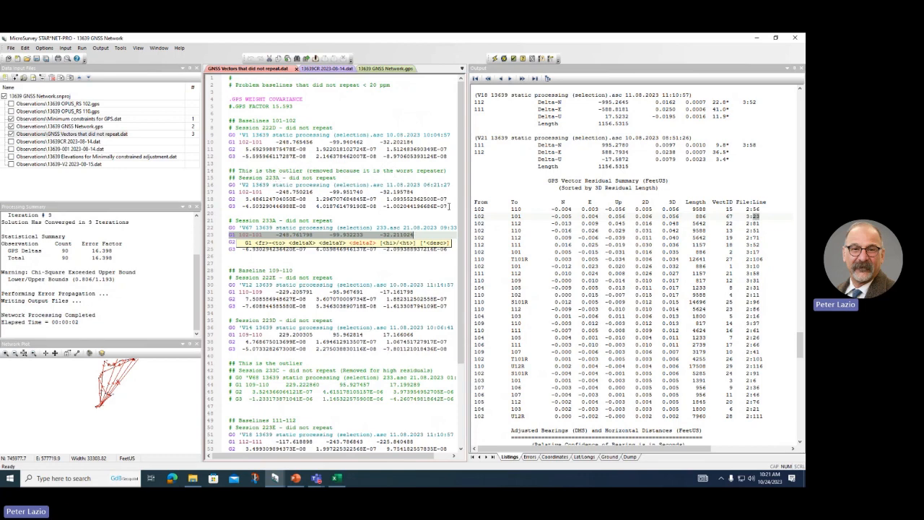
{"action": "left_click_drag", "start_coordinate": [451, 206], "coordinate": [228, 185]}
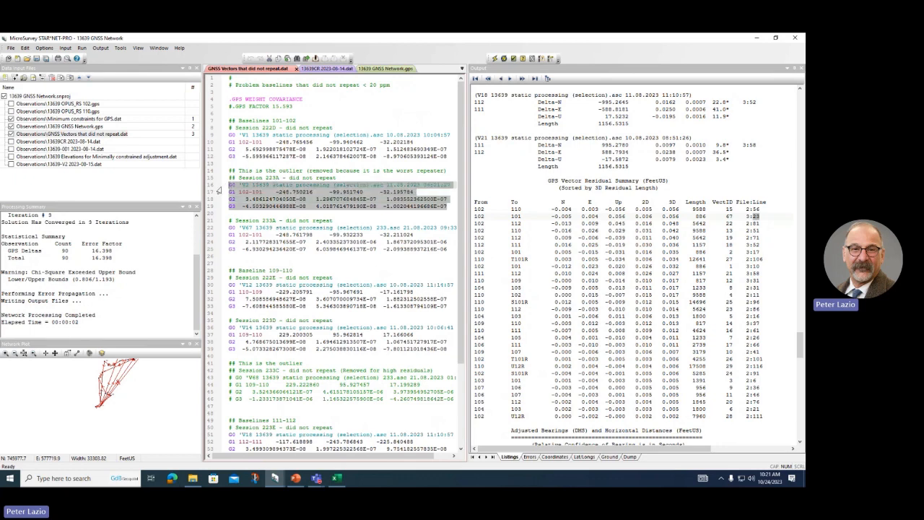
{"action": "key", "text": "ctrl+q"}
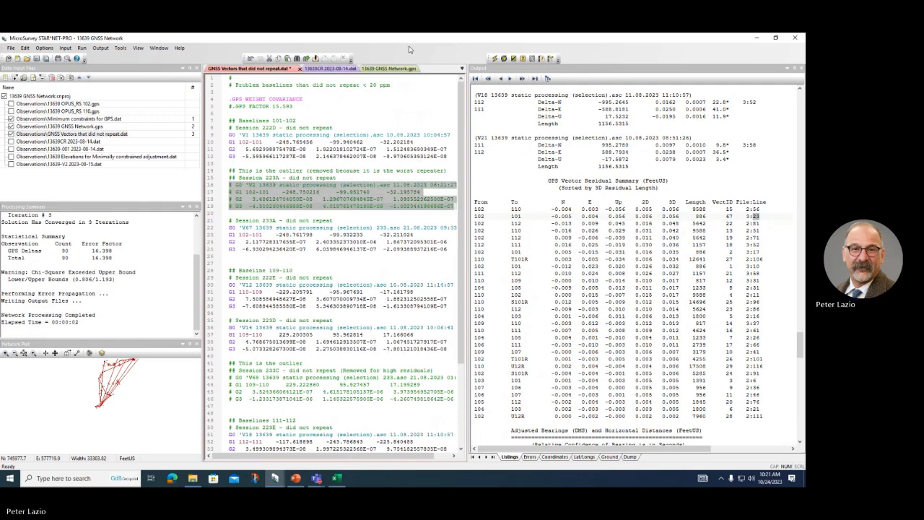
{"action": "left_click", "coordinate": [495, 57]}
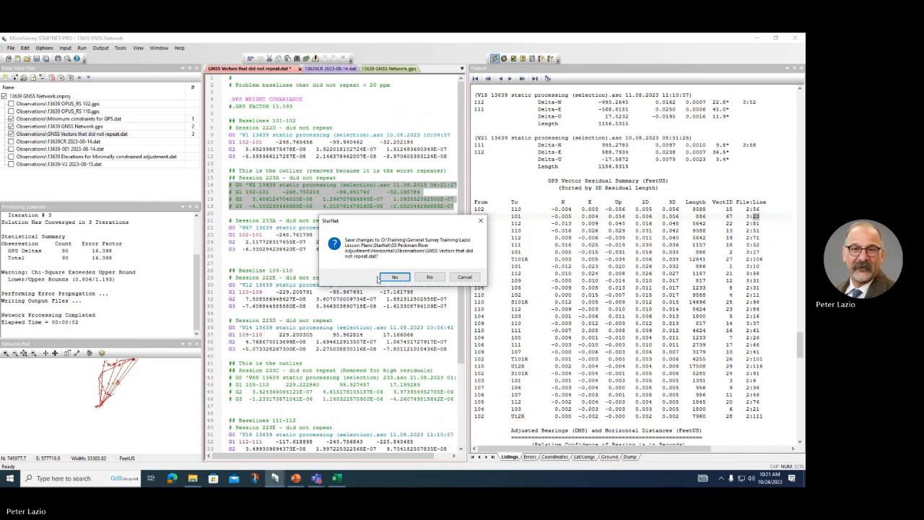
{"action": "left_click", "coordinate": [396, 279]}
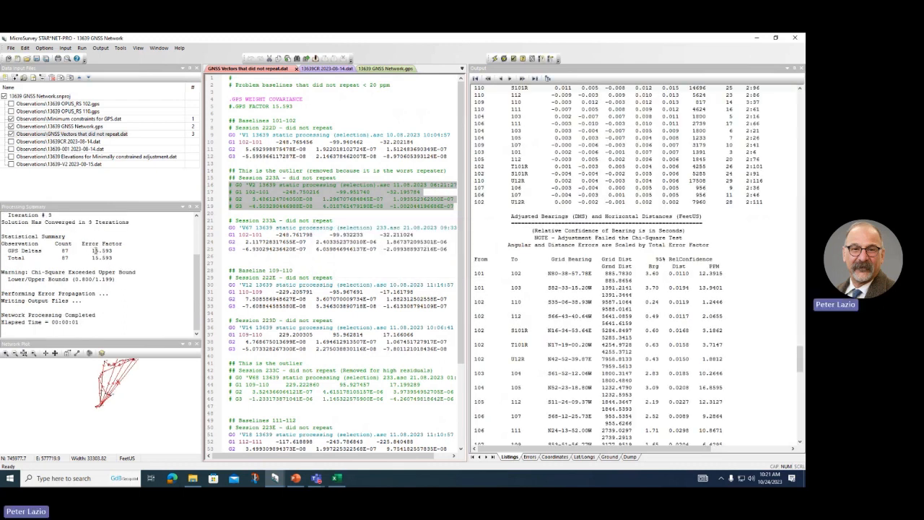
{"action": "scroll", "coordinate": [575, 273], "scroll_direction": "down", "scroll_amount": 20}
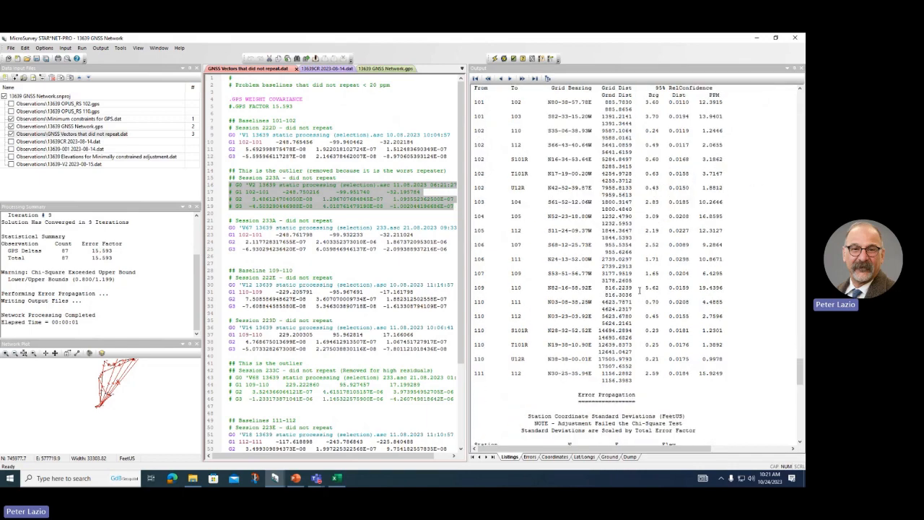
{"action": "scroll", "coordinate": [642, 314], "scroll_direction": "up", "scroll_amount": 20}
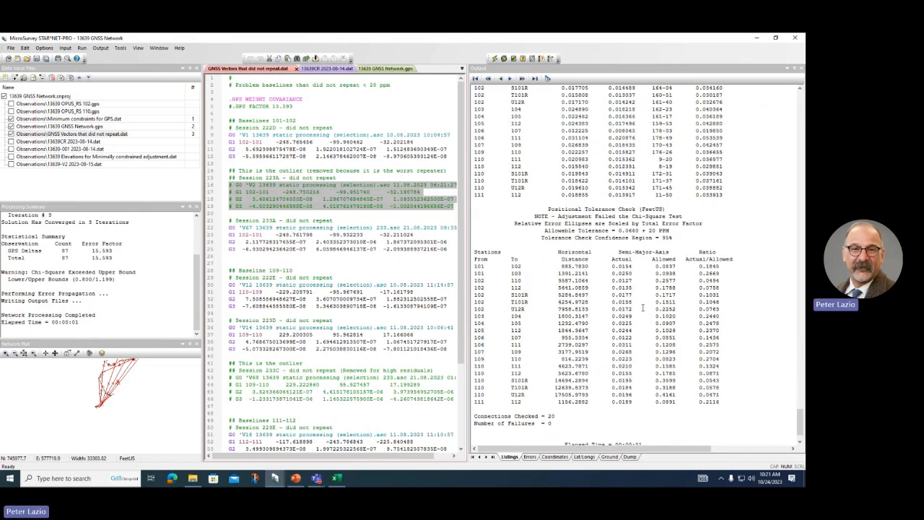
{"action": "scroll", "coordinate": [677, 140], "scroll_direction": "up", "scroll_amount": 20}
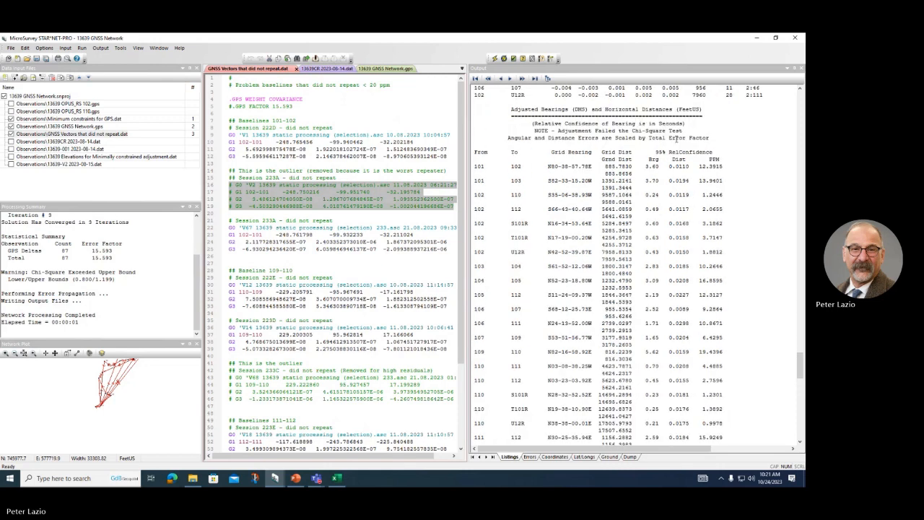
{"action": "scroll", "coordinate": [672, 140], "scroll_direction": "up", "scroll_amount": 1}
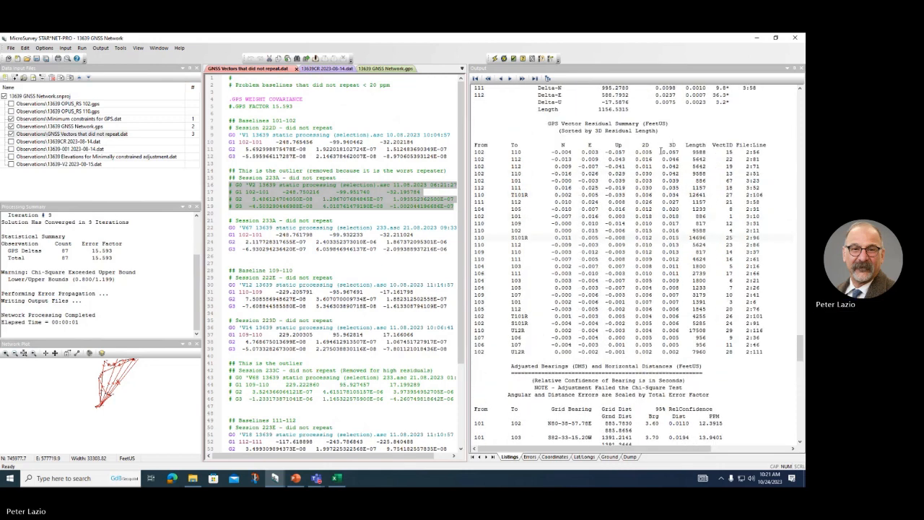
{"action": "left_click", "coordinate": [663, 151]}
{"action": "left_click", "coordinate": [665, 158]}
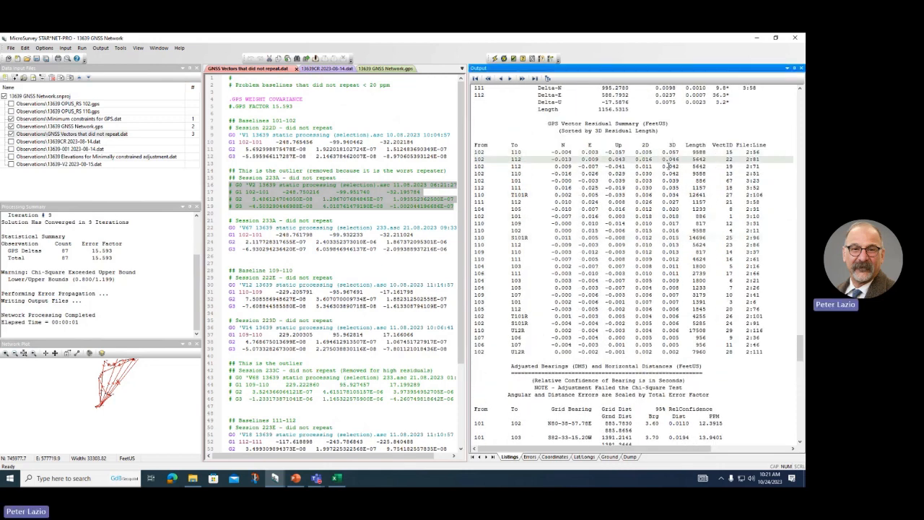
{"action": "left_click", "coordinate": [666, 166]}
{"action": "left_click", "coordinate": [666, 174]}
{"action": "left_click", "coordinate": [674, 188]}
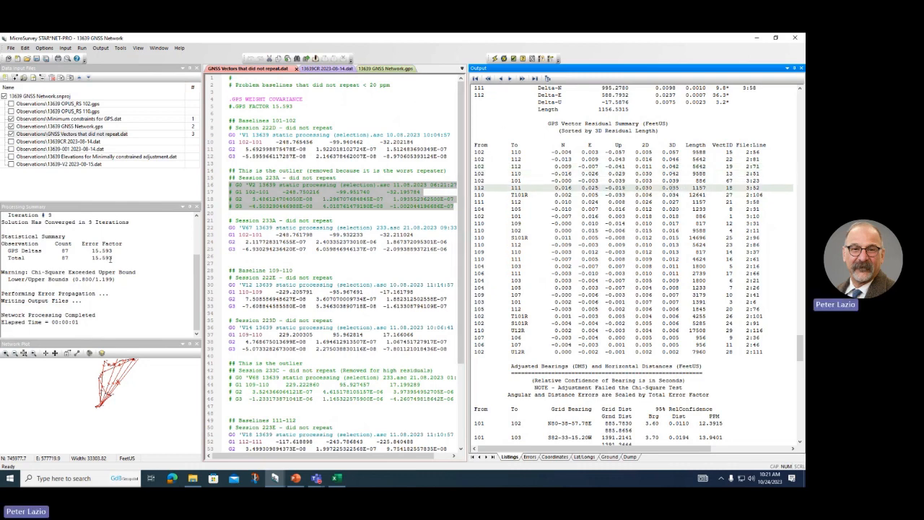
{"action": "left_click", "coordinate": [110, 260]}
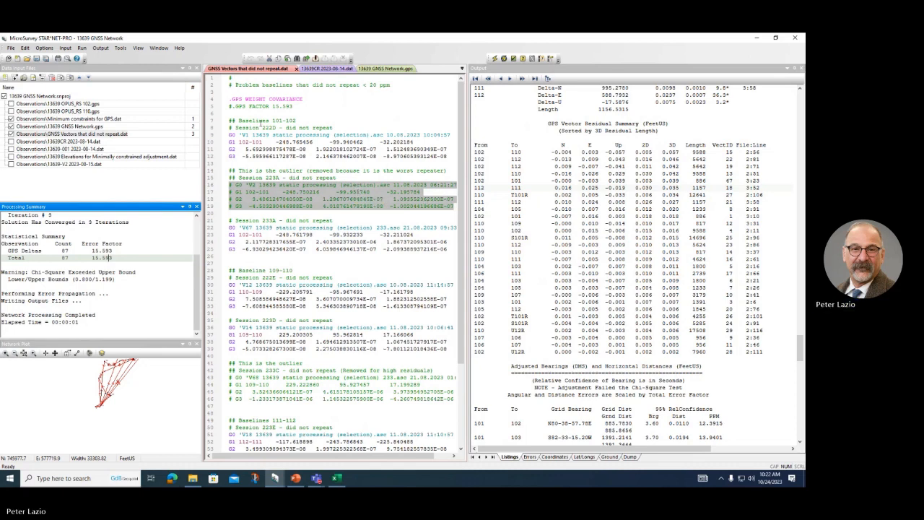
Step: Activate .GPS FACTOR 15.593 in both GNSS files and rerun, passing chi-square with error factor 1.000
{"action": "left_click", "coordinate": [233, 106]}
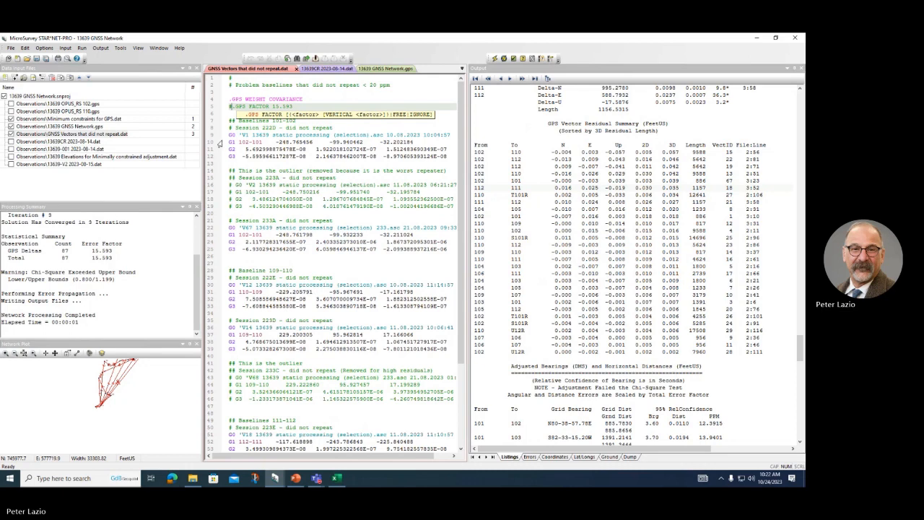
{"action": "key", "text": "BackSpace"}
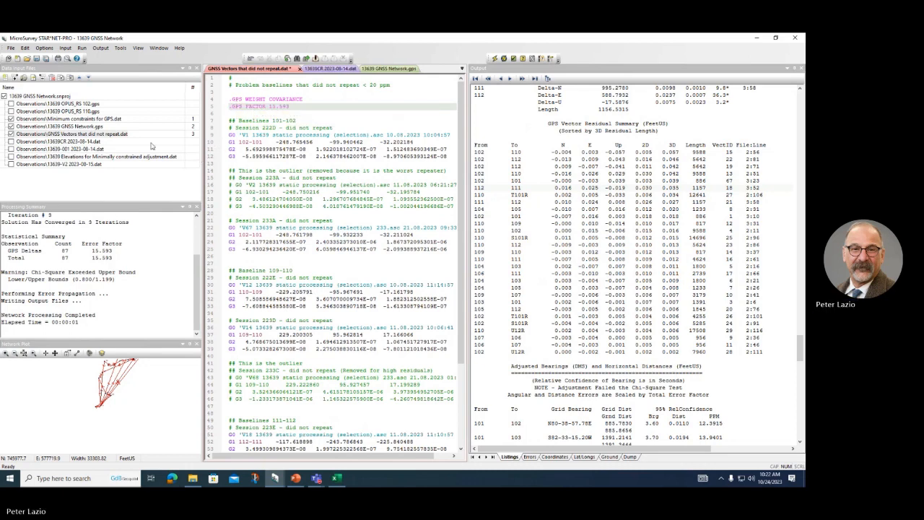
{"action": "left_click", "coordinate": [46, 127]}
{"action": "double_click", "coordinate": [46, 127]}
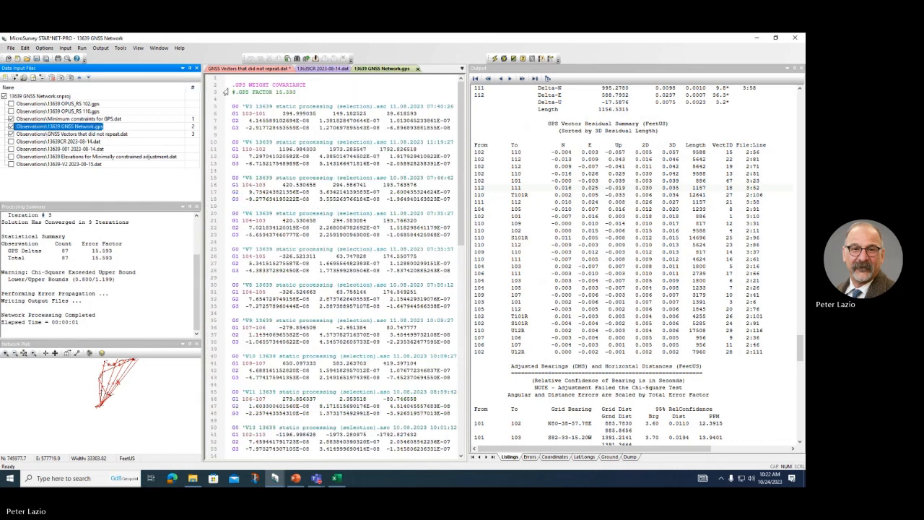
{"action": "left_click", "coordinate": [234, 92]}
{"action": "key", "text": "BackSpace"}
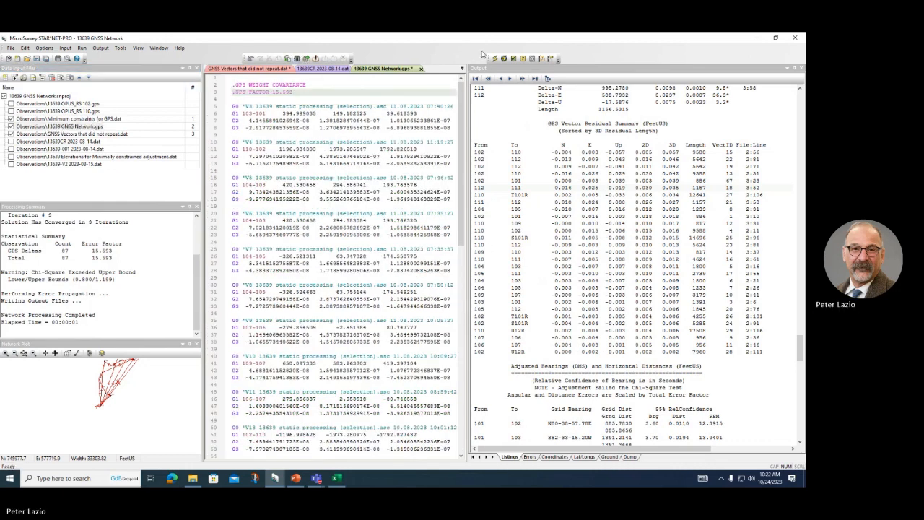
{"action": "left_click", "coordinate": [494, 59]}
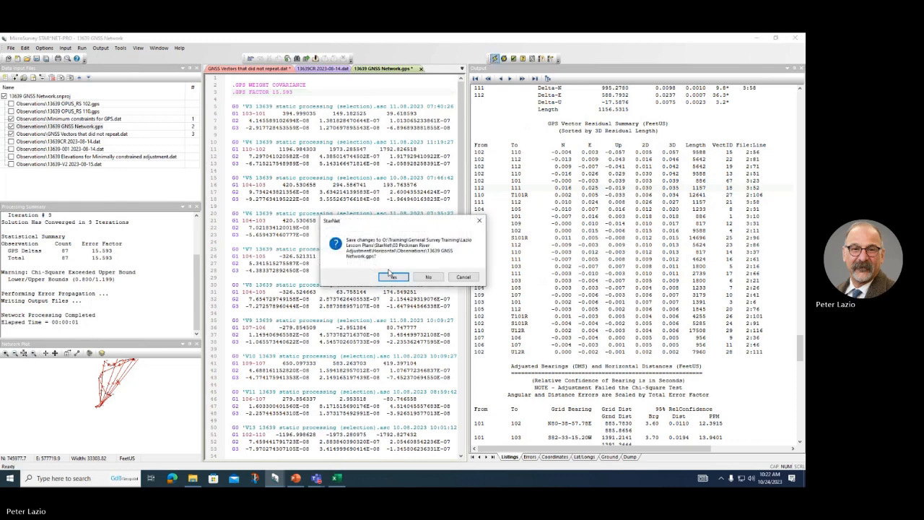
{"action": "left_click", "coordinate": [393, 278]}
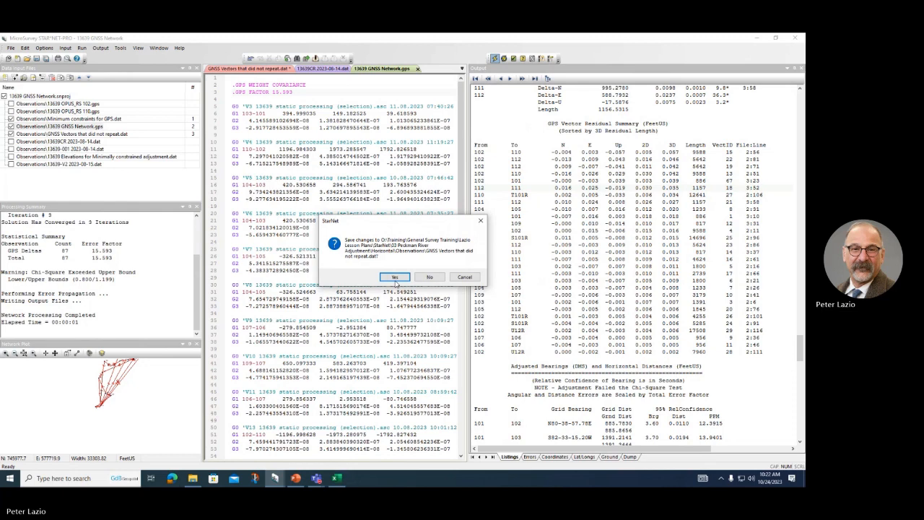
{"action": "left_click", "coordinate": [395, 278]}
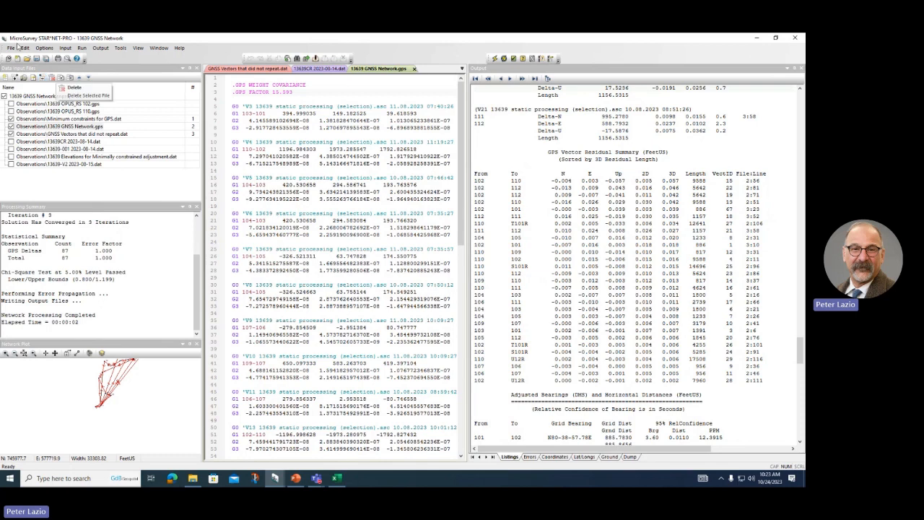
Step: Reopen GNSS Vectors that did not repeat.dat and look through its contents
{"action": "left_click", "coordinate": [48, 134]}
{"action": "double_click", "coordinate": [49, 135]}
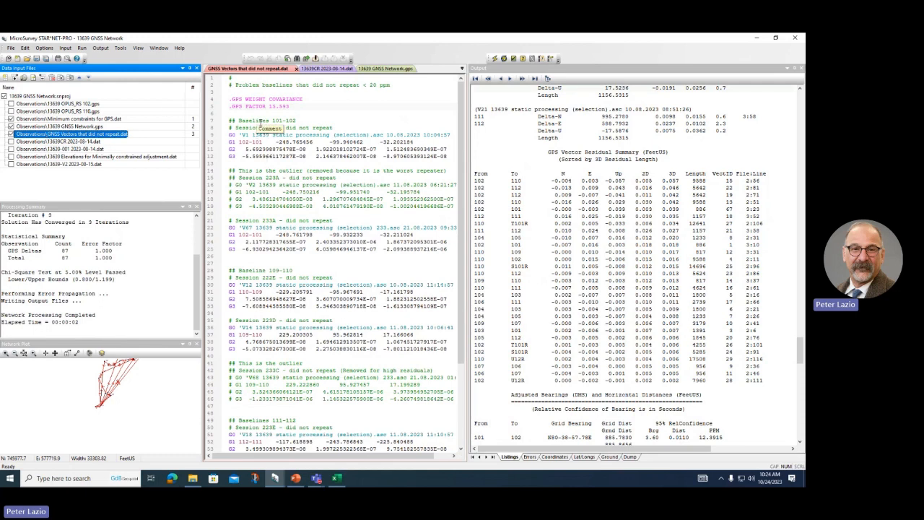
{"action": "scroll", "coordinate": [259, 123], "scroll_direction": "down", "scroll_amount": 5}
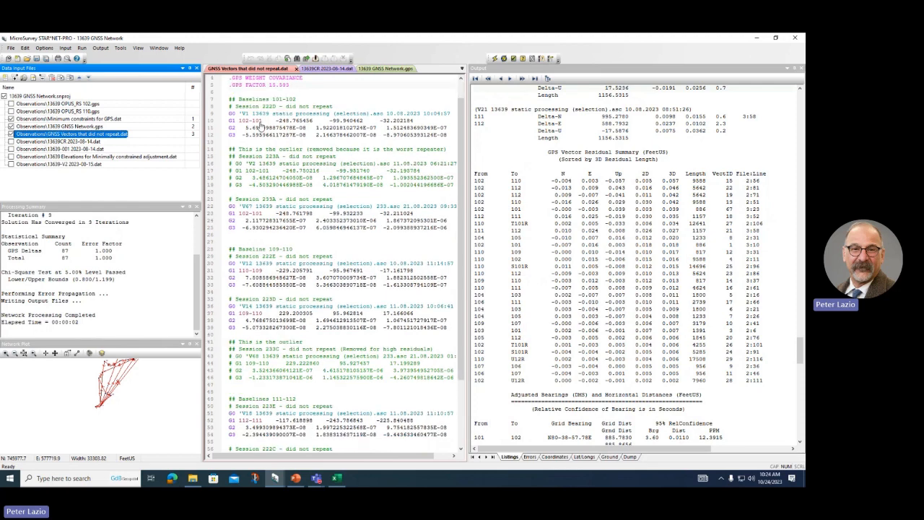
{"action": "scroll", "coordinate": [260, 122], "scroll_direction": "up", "scroll_amount": 5}
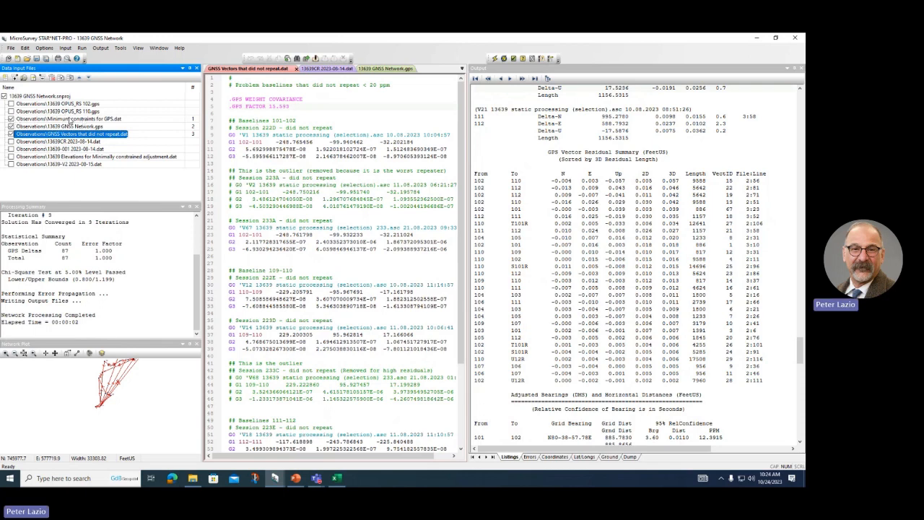
Step: Include OPUS_RS 110.gps and OPUS_RS 102.gps and rerun, giving total error factor 1.013
{"action": "double_click", "coordinate": [70, 121]}
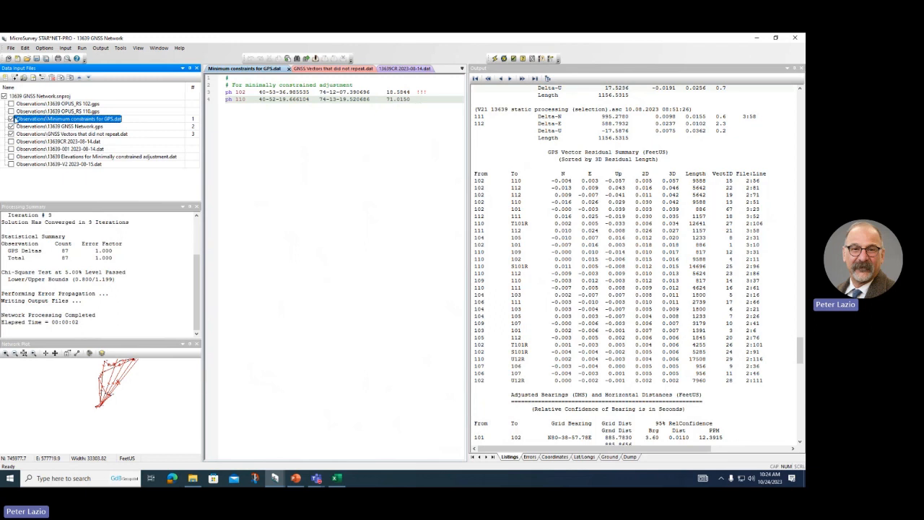
{"action": "left_click", "coordinate": [11, 111]}
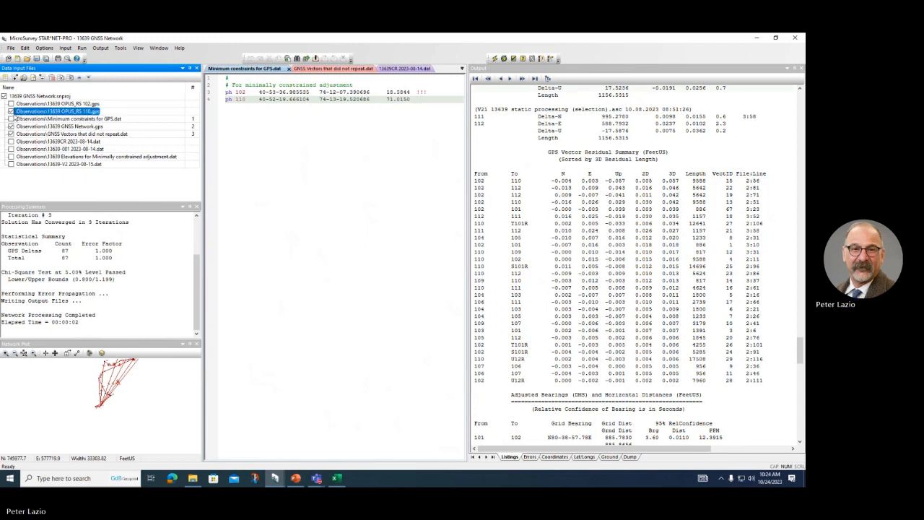
{"action": "left_click", "coordinate": [11, 104]}
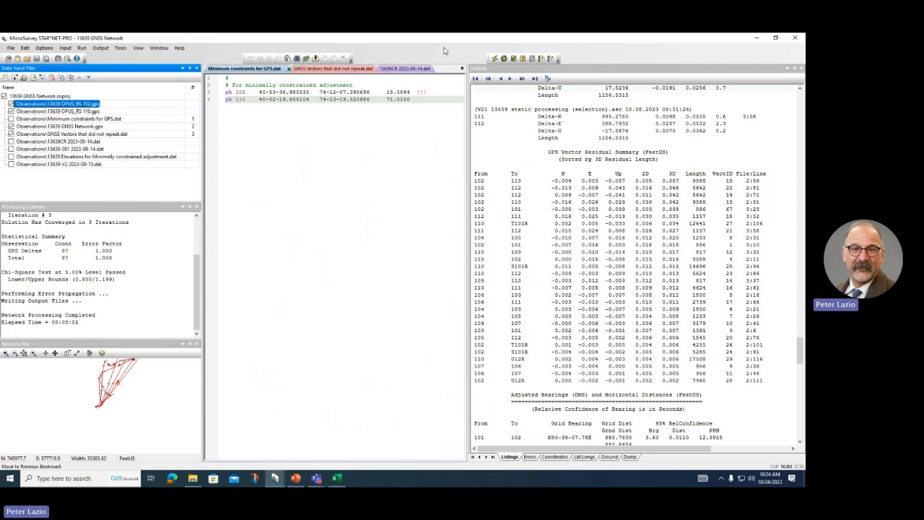
{"action": "left_click", "coordinate": [494, 58]}
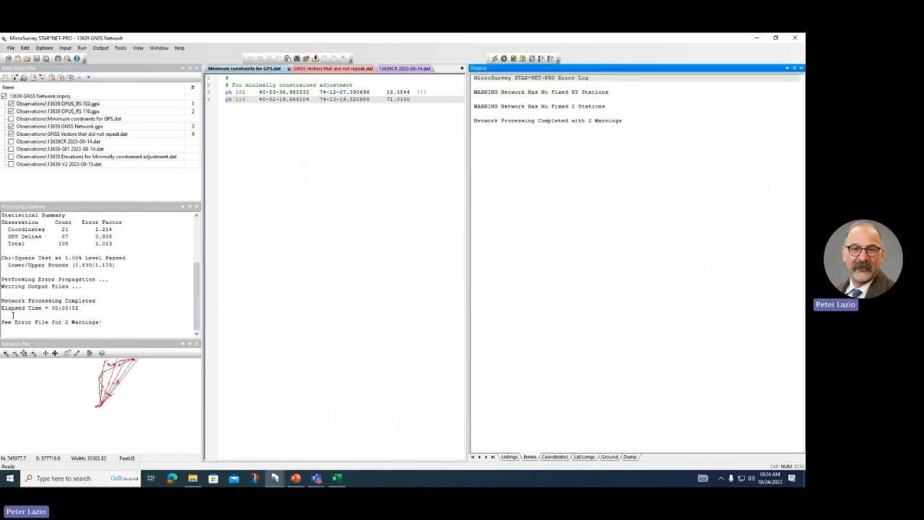
{"action": "left_click", "coordinate": [510, 457]}
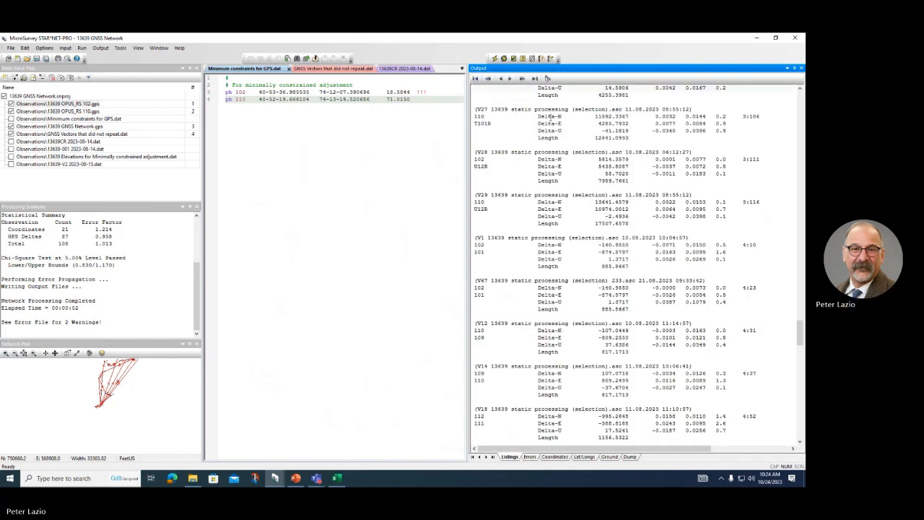
Step: Use the listing index to jump to Adjusted Observations and Residuals, then the Adjustment Statistical Summary
{"action": "left_click", "coordinate": [547, 78]}
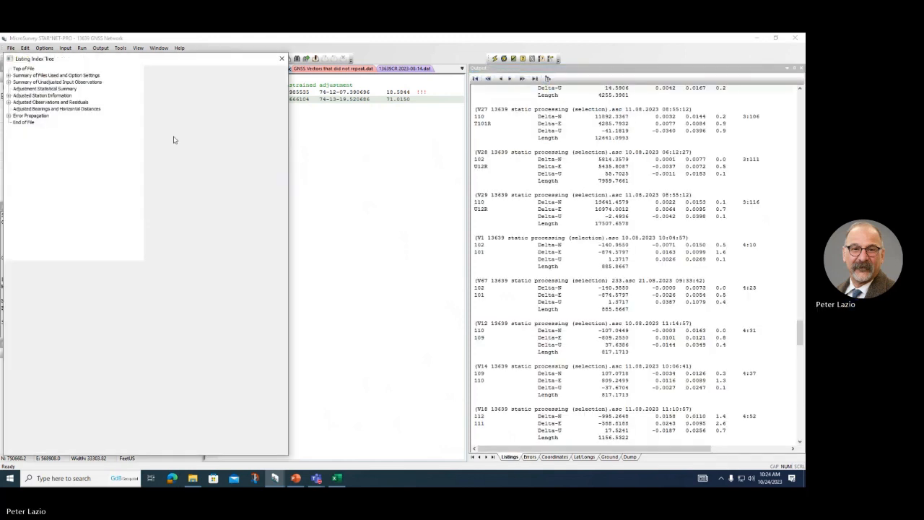
{"action": "left_click", "coordinate": [64, 103]}
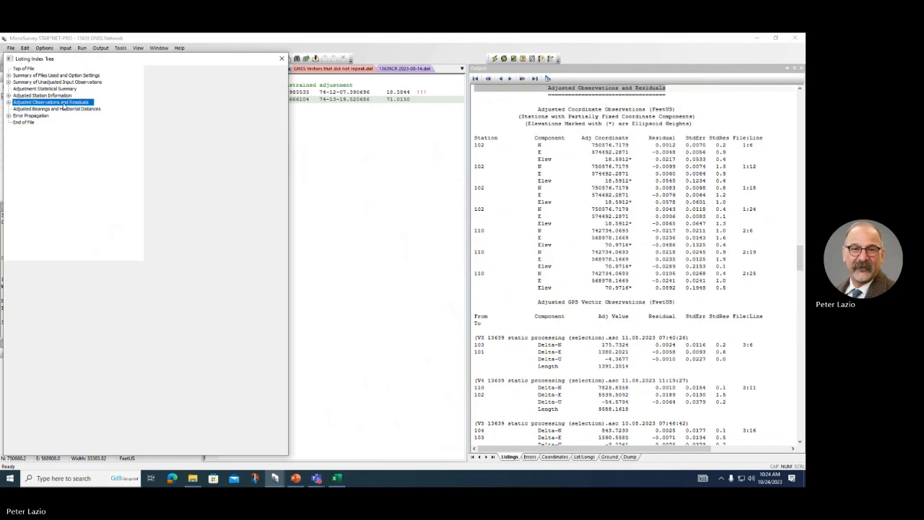
{"action": "scroll", "coordinate": [538, 126], "scroll_direction": "up", "scroll_amount": 7}
{"action": "scroll", "coordinate": [558, 235], "scroll_direction": "down", "scroll_amount": 8}
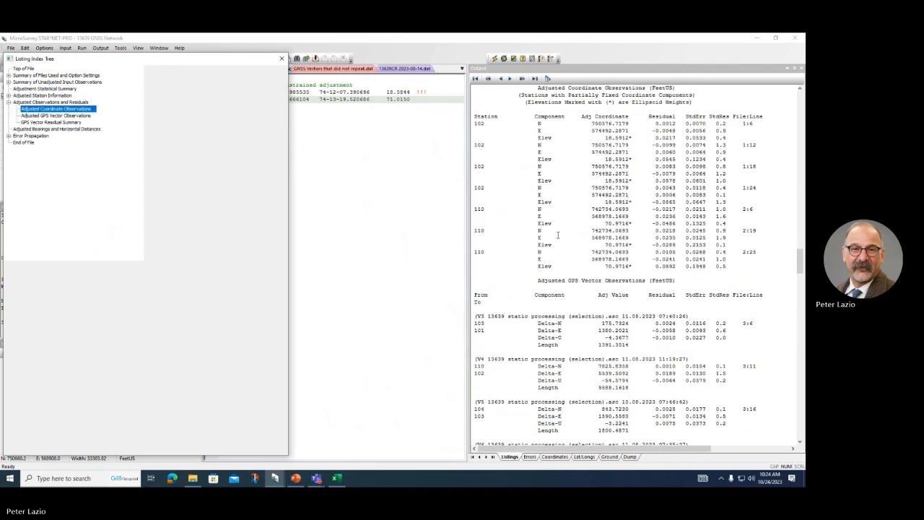
{"action": "scroll", "coordinate": [558, 235], "scroll_direction": "down", "scroll_amount": 6}
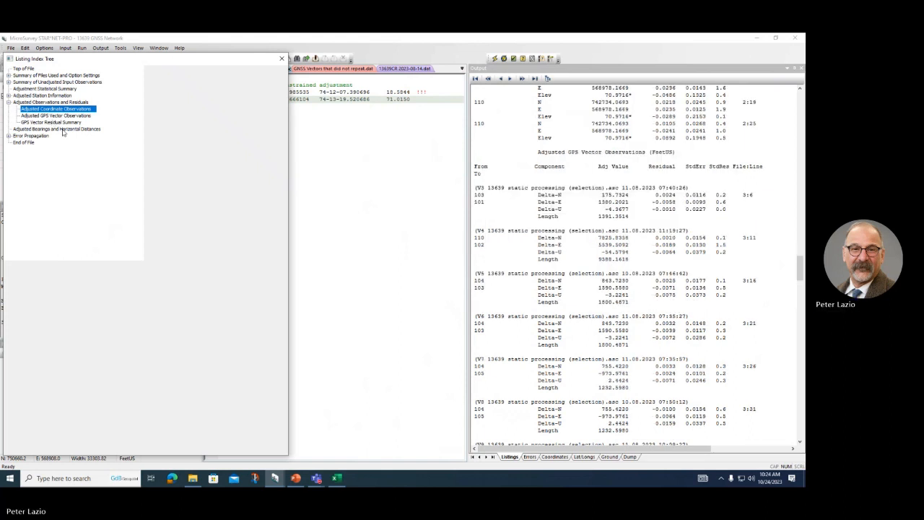
{"action": "left_click", "coordinate": [43, 95]}
{"action": "key", "text": "Up"}
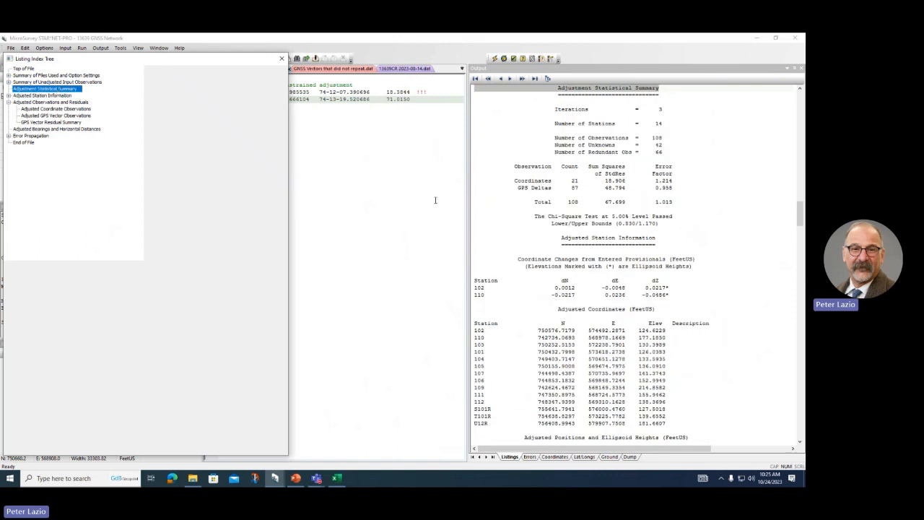
{"action": "scroll", "coordinate": [642, 215], "scroll_direction": "up", "scroll_amount": 3}
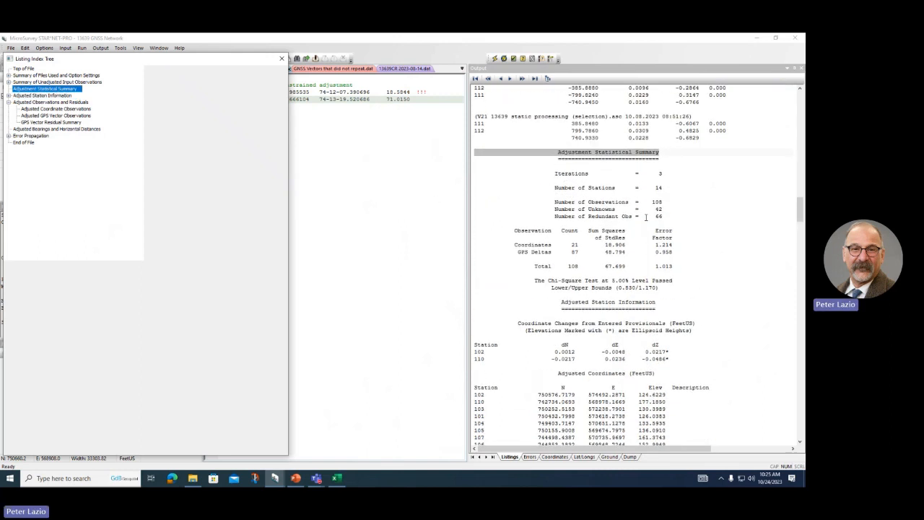
{"action": "scroll", "coordinate": [646, 216], "scroll_direction": "up", "scroll_amount": 1}
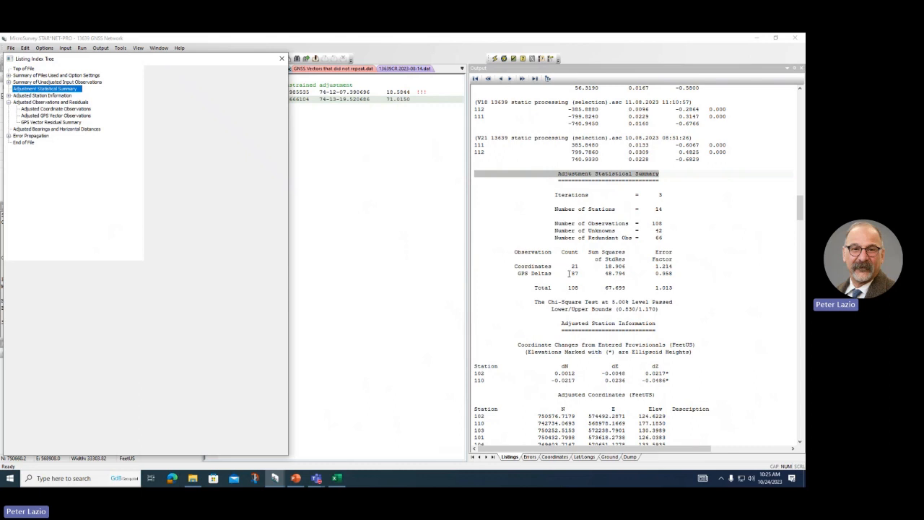
Step: Highlight the GPS Deltas line, the 66 redundant observations and the total error factor 1.013
{"action": "left_click", "coordinate": [568, 273]}
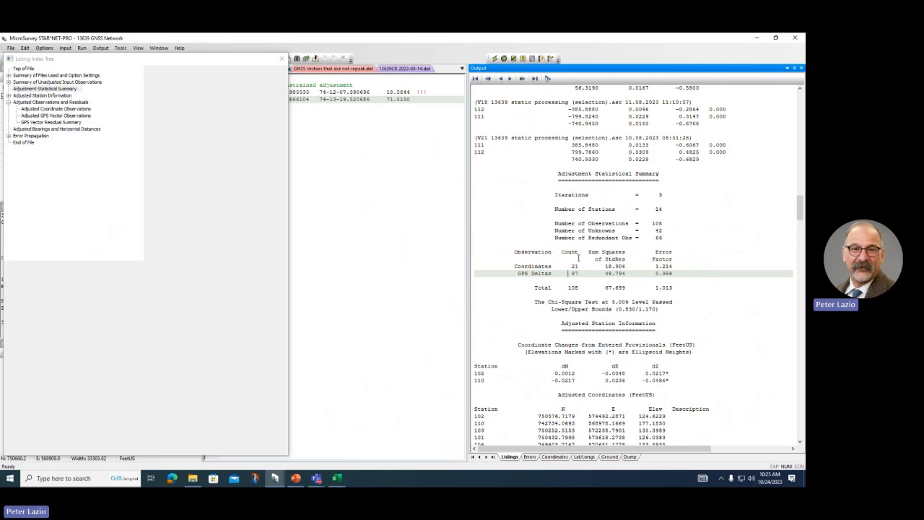
{"action": "left_click", "coordinate": [656, 238]}
{"action": "double_click", "coordinate": [657, 238]}
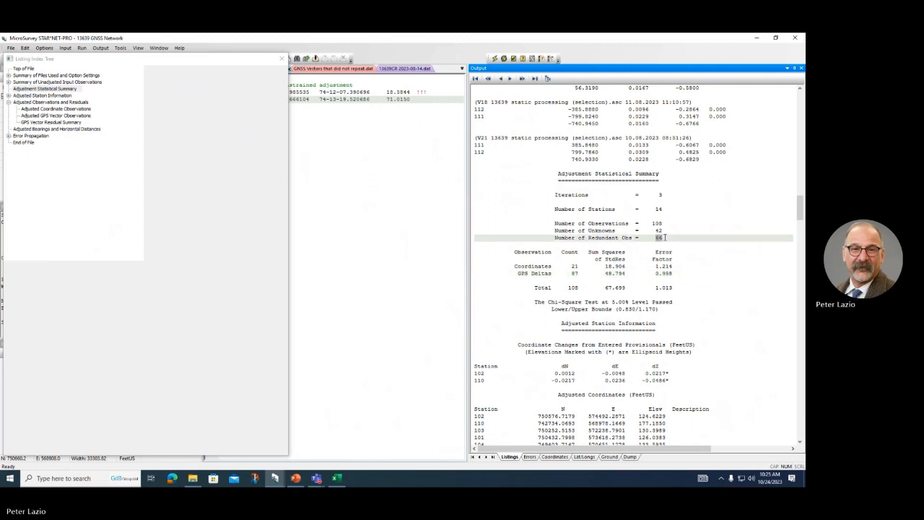
{"action": "left_click", "coordinate": [679, 289]}
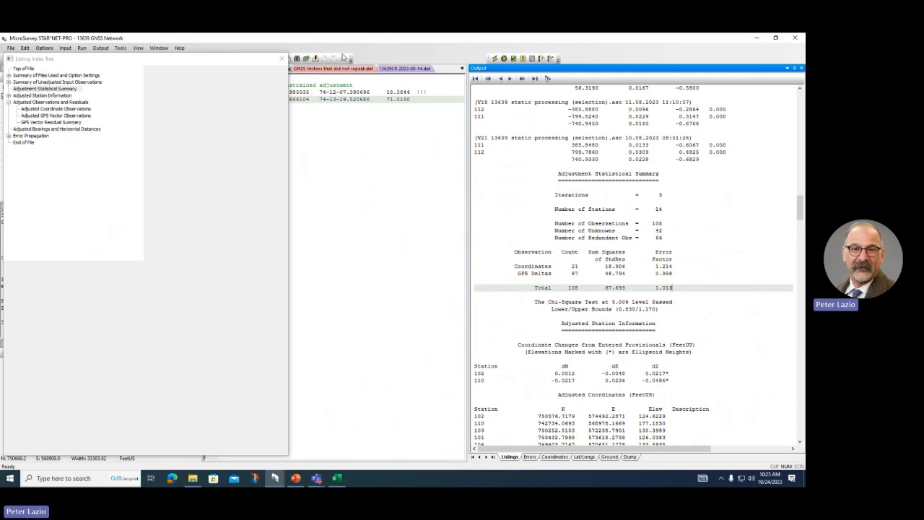
Step: Return the index tree to the Adjustment Statistical Summary, then close the floating index window
{"action": "left_click", "coordinate": [282, 59]}
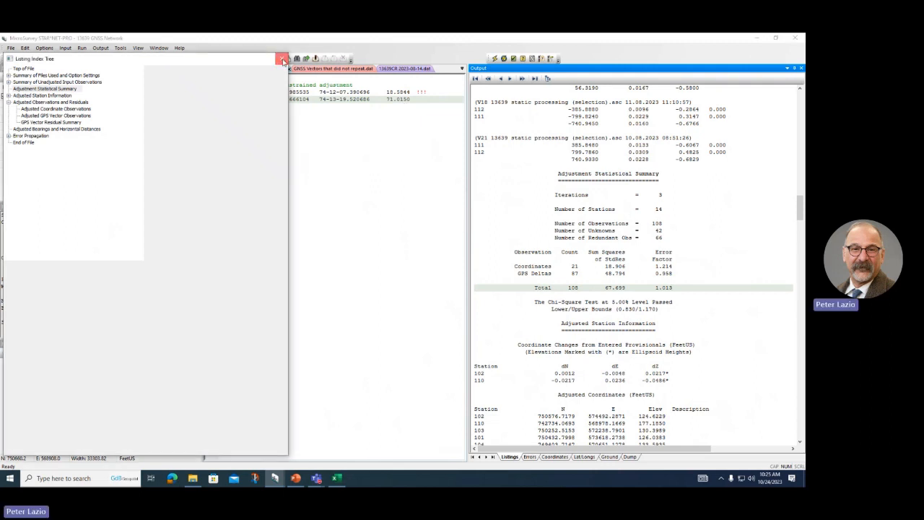
{"action": "left_click", "coordinate": [45, 88]}
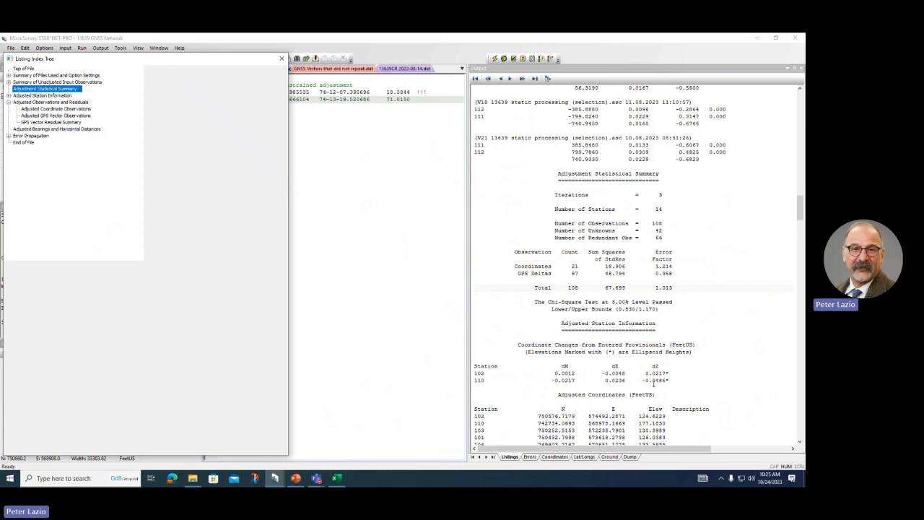
{"action": "left_click", "coordinate": [282, 58]}
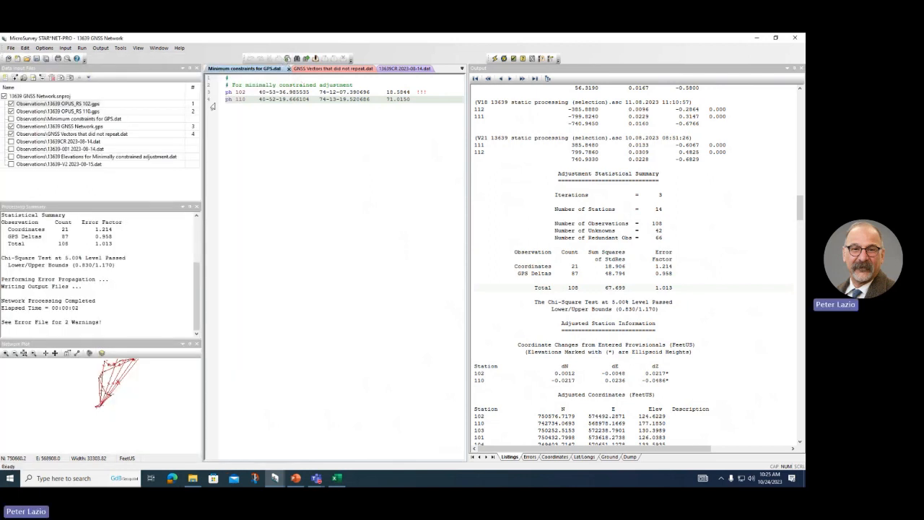
Step: Open 13639CR 2023-08-14.dat in the editor, then switch to the Peckman River presentation
{"action": "left_click", "coordinate": [67, 143]}
{"action": "double_click", "coordinate": [67, 143]}
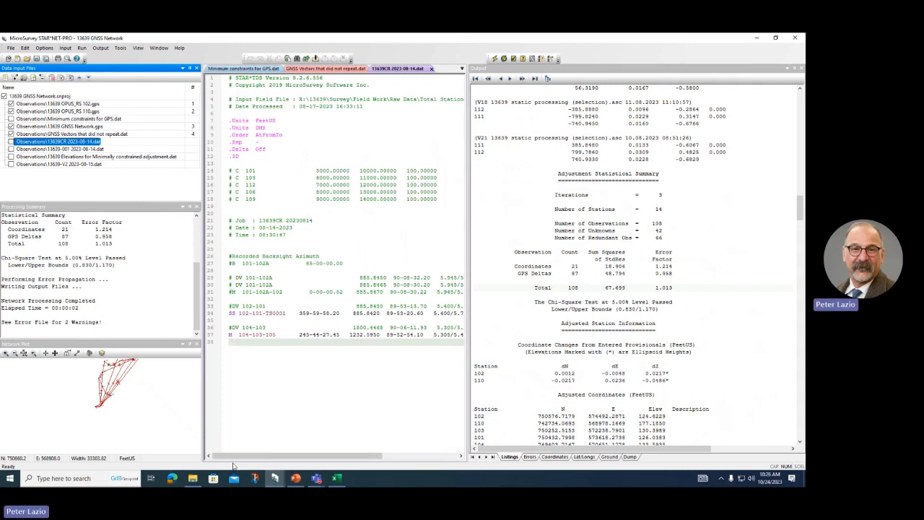
{"action": "left_click", "coordinate": [295, 478]}
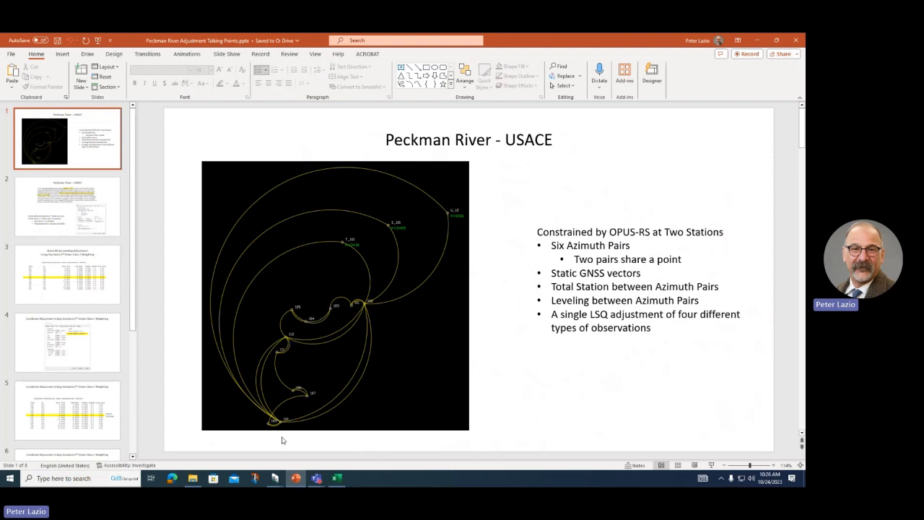
Step: Minimize the Peckman River presentation to return to STAR*NET-PRO
{"action": "left_click", "coordinate": [756, 41]}
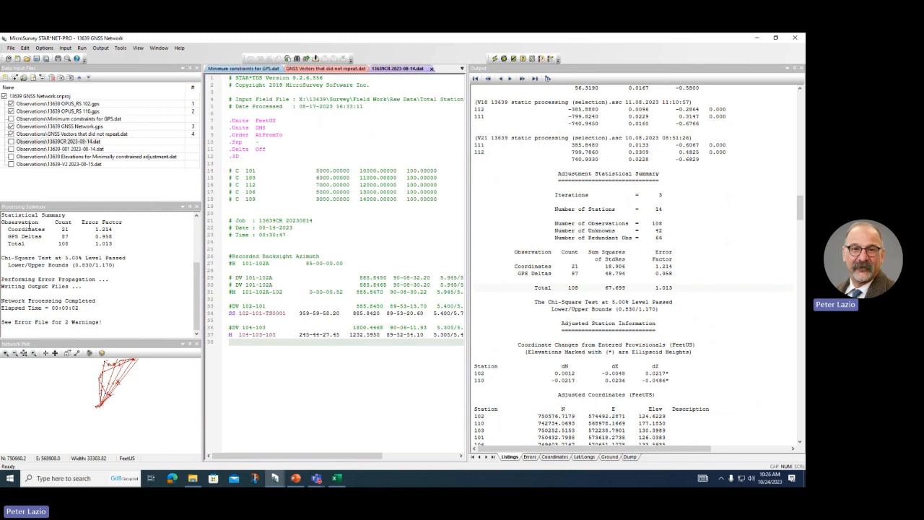
Step: Open the 13639CR and 13639-001 total station files and review their contents
{"action": "left_click", "coordinate": [33, 143]}
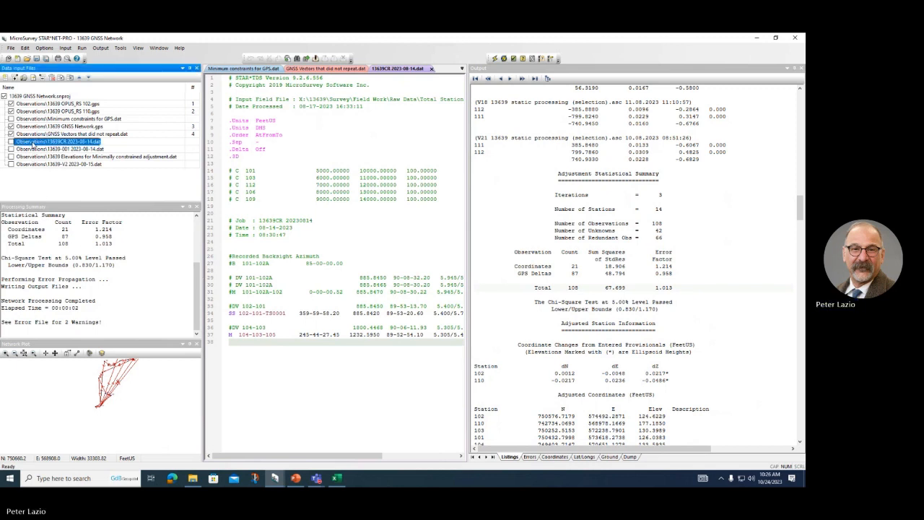
{"action": "double_click", "coordinate": [36, 150]}
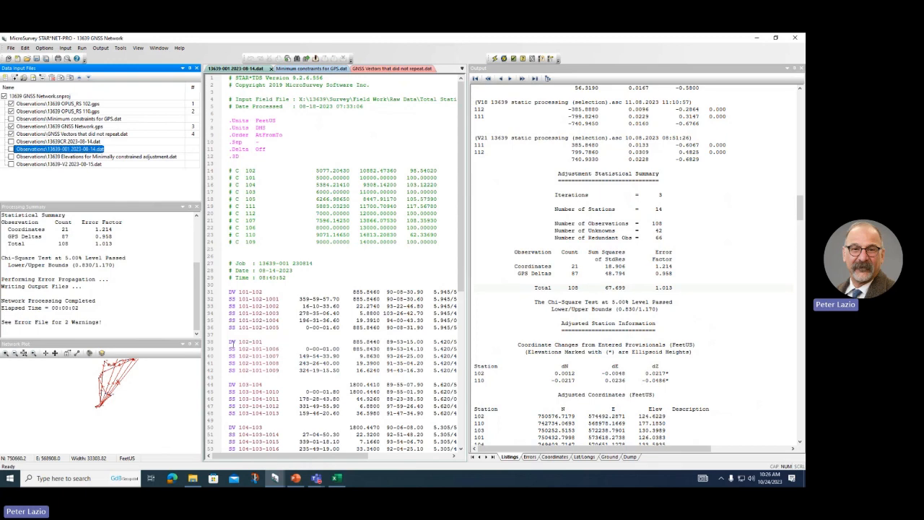
{"action": "scroll", "coordinate": [320, 335], "scroll_direction": "down", "scroll_amount": 4}
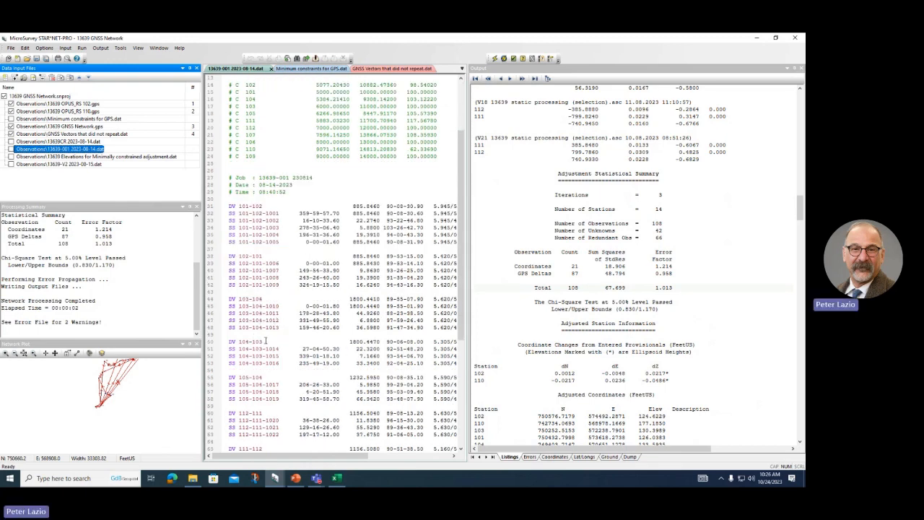
{"action": "scroll", "coordinate": [264, 339], "scroll_direction": "down", "scroll_amount": 3}
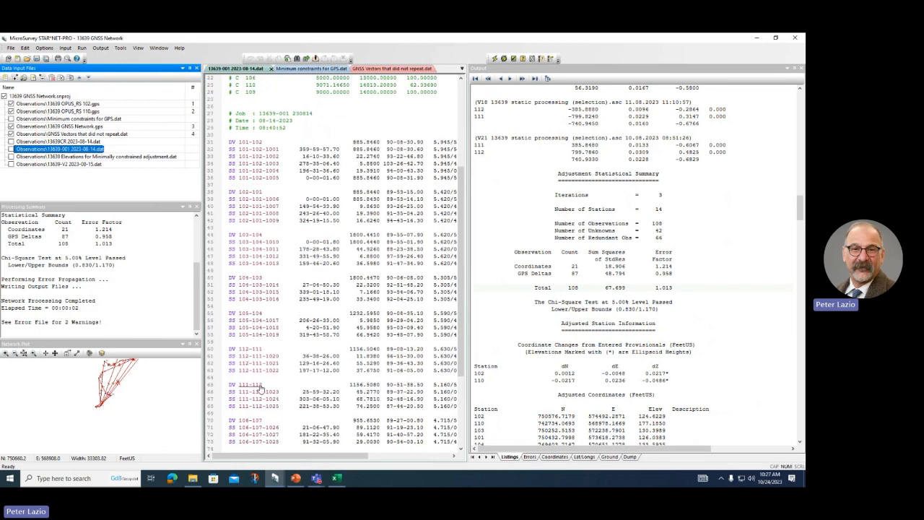
{"action": "scroll", "coordinate": [294, 375], "scroll_direction": "down", "scroll_amount": 2}
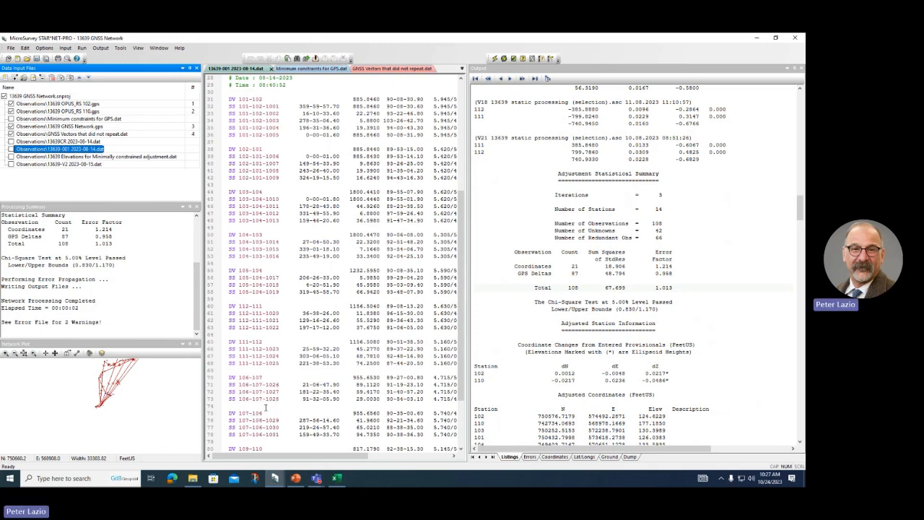
{"action": "scroll", "coordinate": [266, 408], "scroll_direction": "down", "scroll_amount": 2}
{"action": "scroll", "coordinate": [266, 409], "scroll_direction": "down", "scroll_amount": 2}
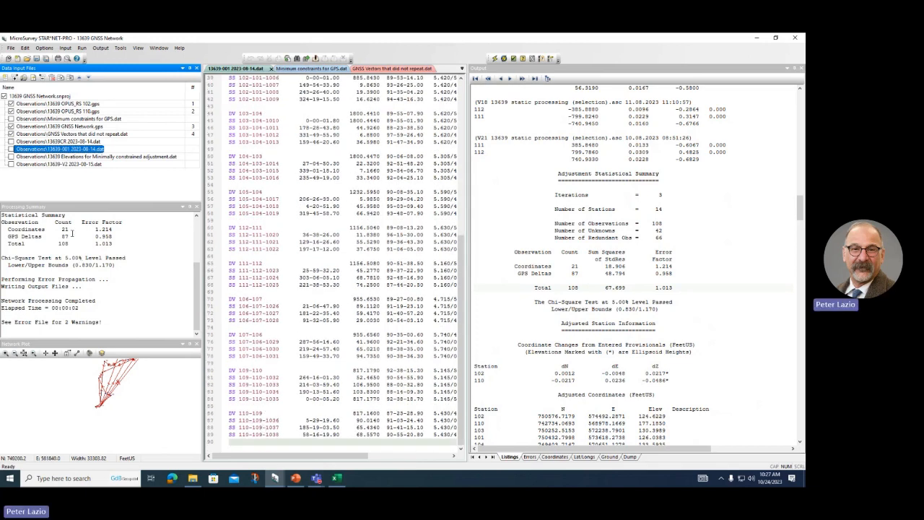
Step: Include both total station files and rerun the adjustment: 133 observations, error factor 1.156
{"action": "double_click", "coordinate": [72, 141]}
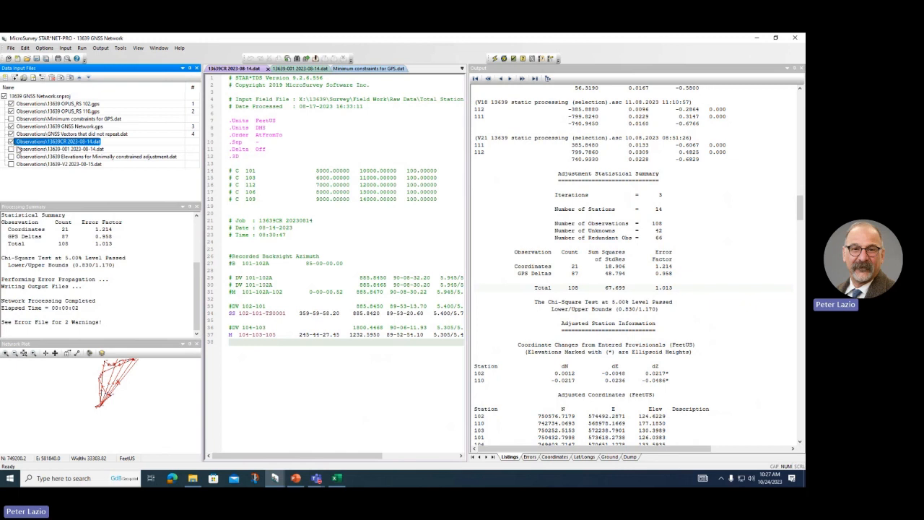
{"action": "double_click", "coordinate": [28, 149]}
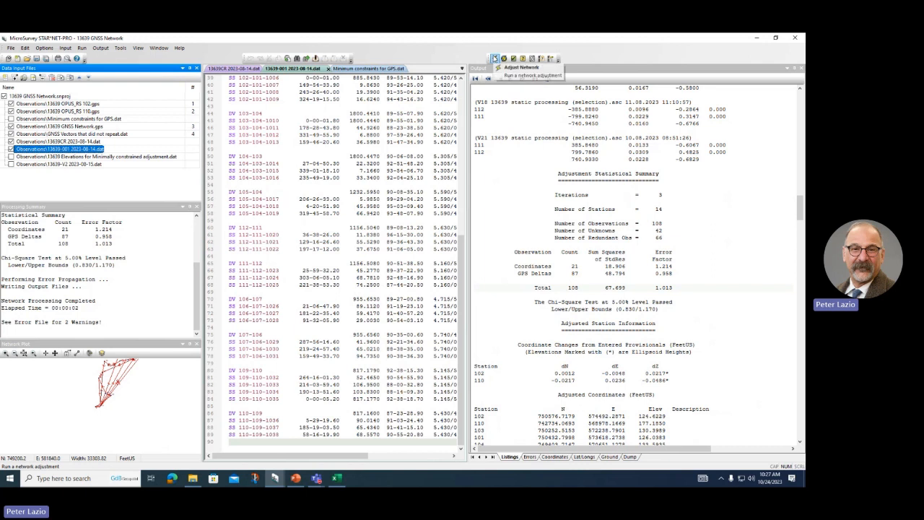
{"action": "left_click", "coordinate": [494, 58]}
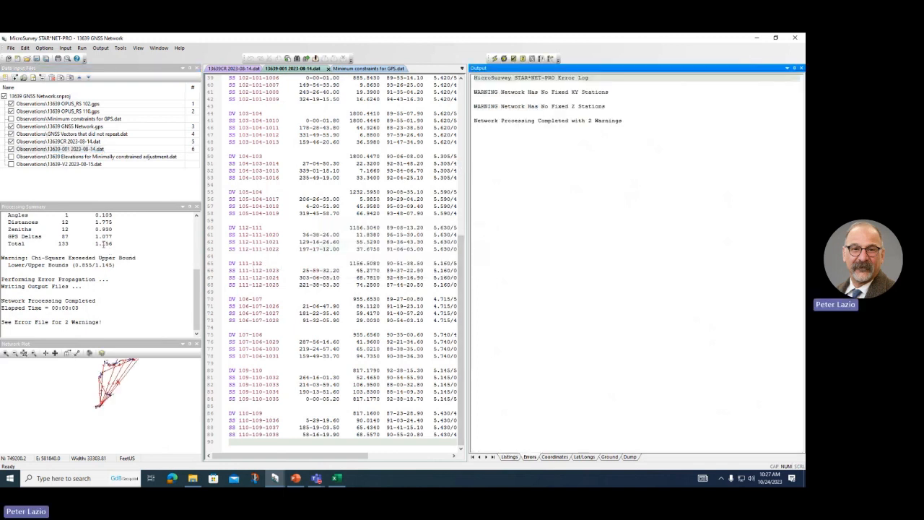
{"action": "scroll", "coordinate": [104, 244], "scroll_direction": "up", "scroll_amount": 1}
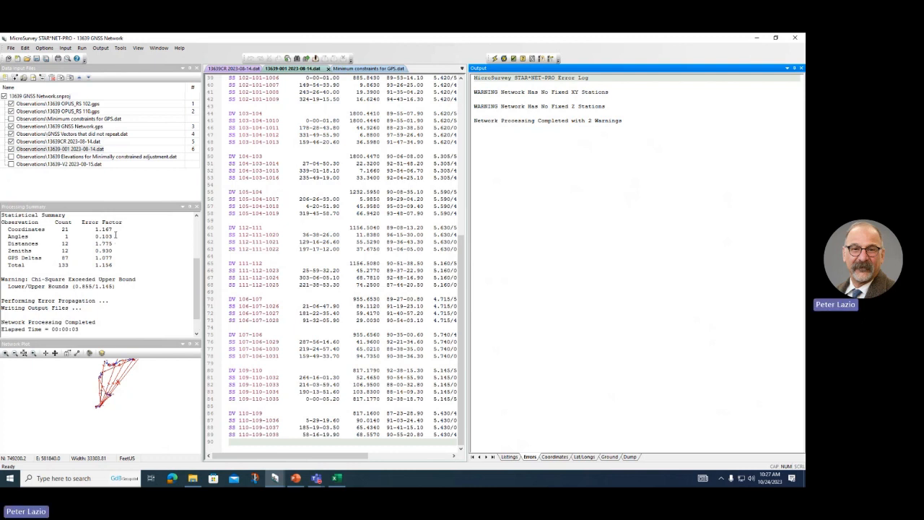
{"action": "left_click", "coordinate": [114, 235]}
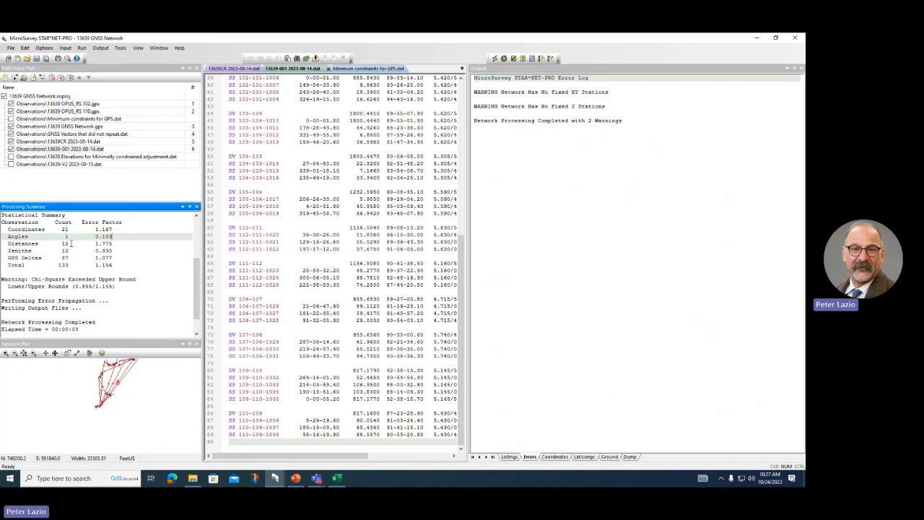
{"action": "left_click", "coordinate": [70, 244]}
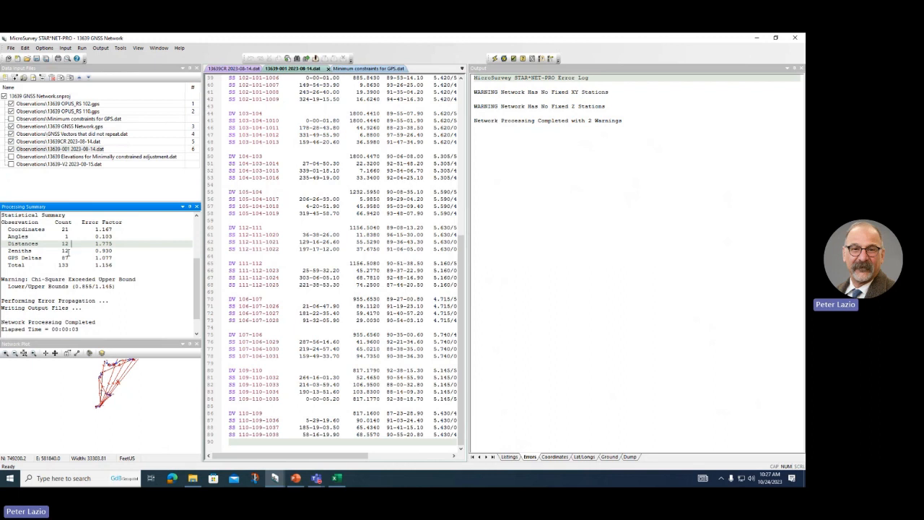
{"action": "left_click", "coordinate": [70, 251]}
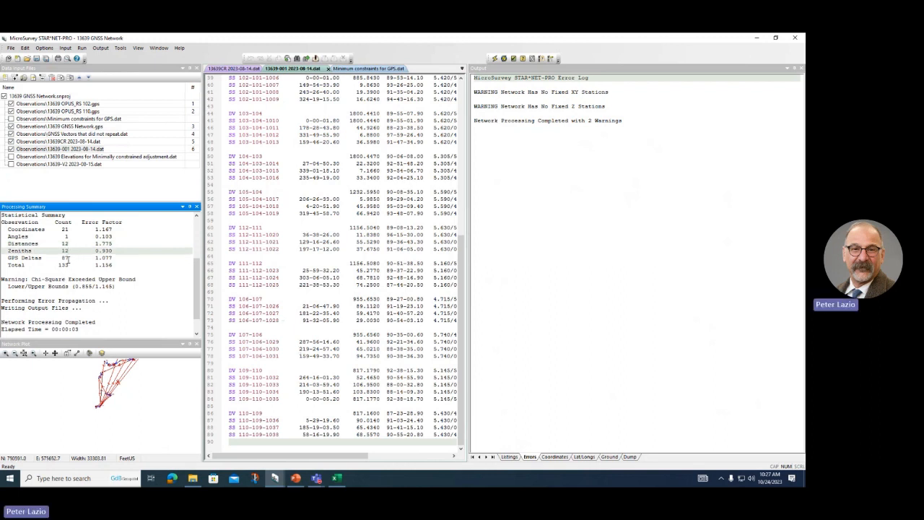
{"action": "left_click", "coordinate": [70, 257]}
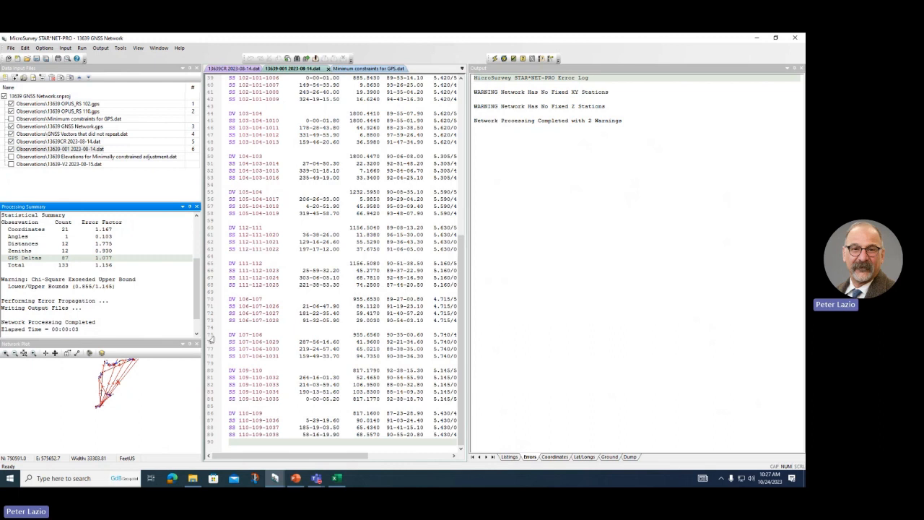
{"action": "mouse_move", "coordinate": [294, 480]}
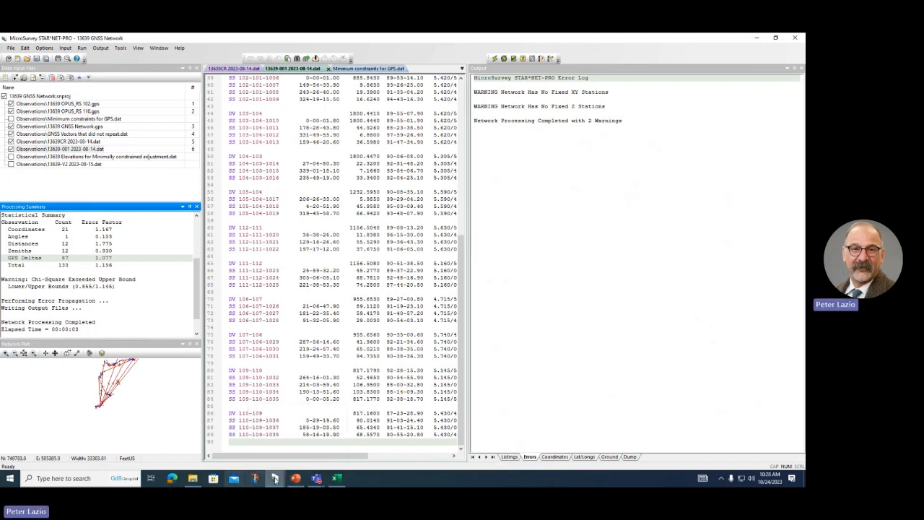
{"action": "left_click", "coordinate": [295, 478]}
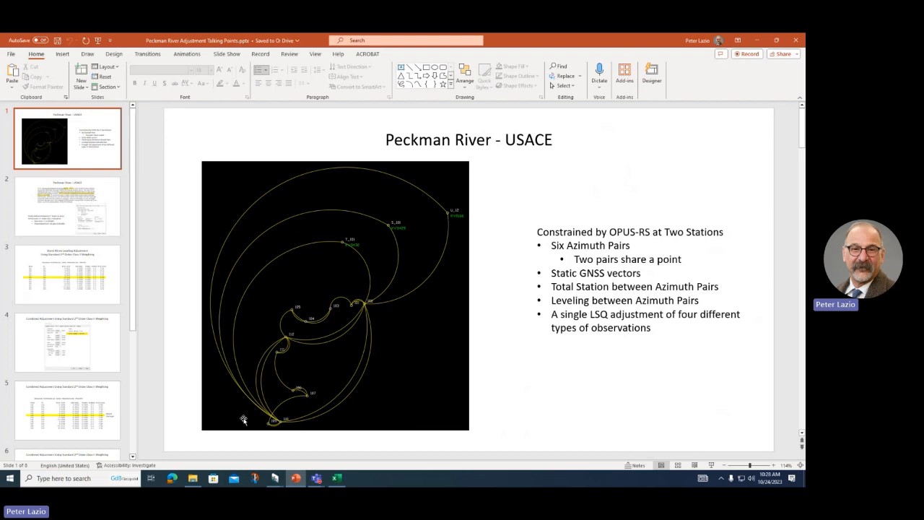
{"action": "left_click", "coordinate": [756, 41]}
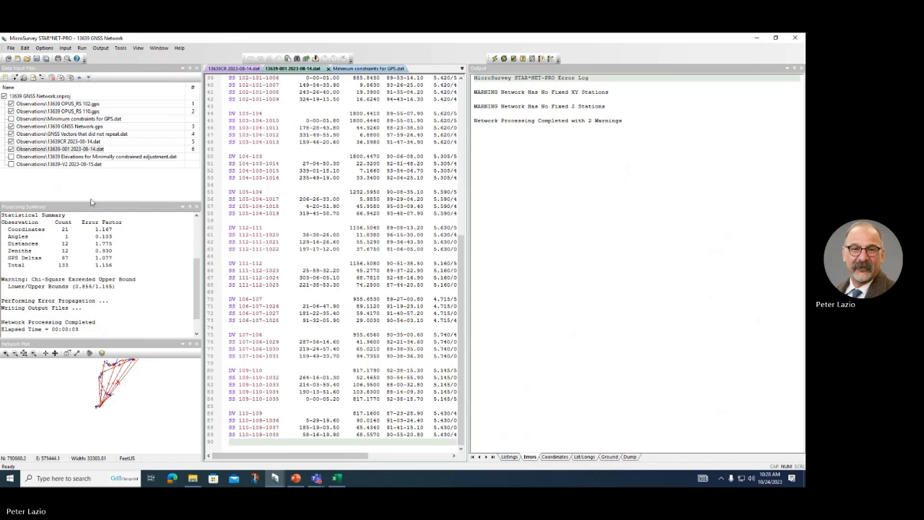
Step: Open the minimally constrained elevations file and 13639-V2 leveling file, noting the 102-101A record
{"action": "left_click", "coordinate": [54, 158]}
{"action": "double_click", "coordinate": [54, 157]}
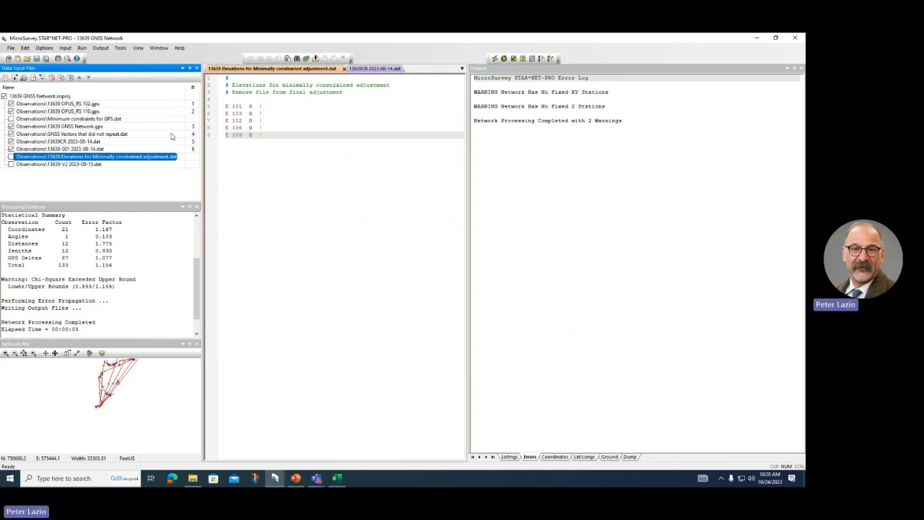
{"action": "double_click", "coordinate": [54, 166]}
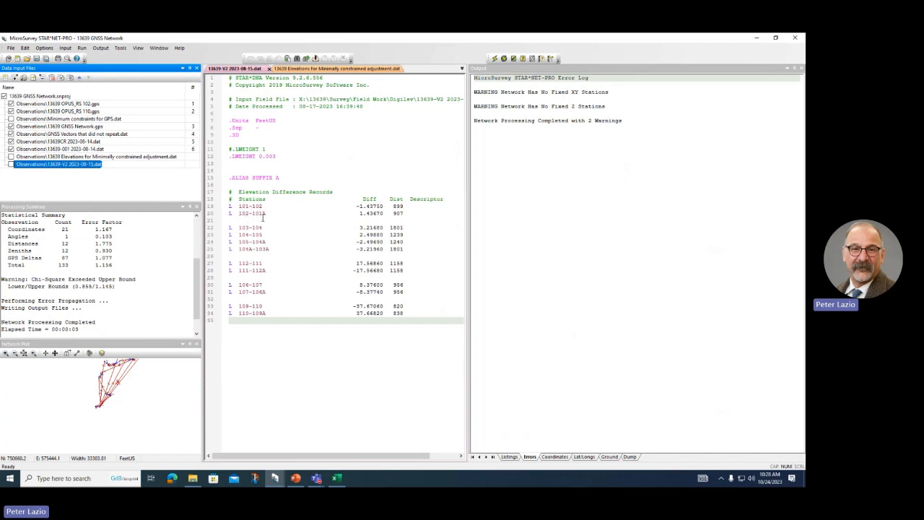
{"action": "left_click", "coordinate": [269, 213]}
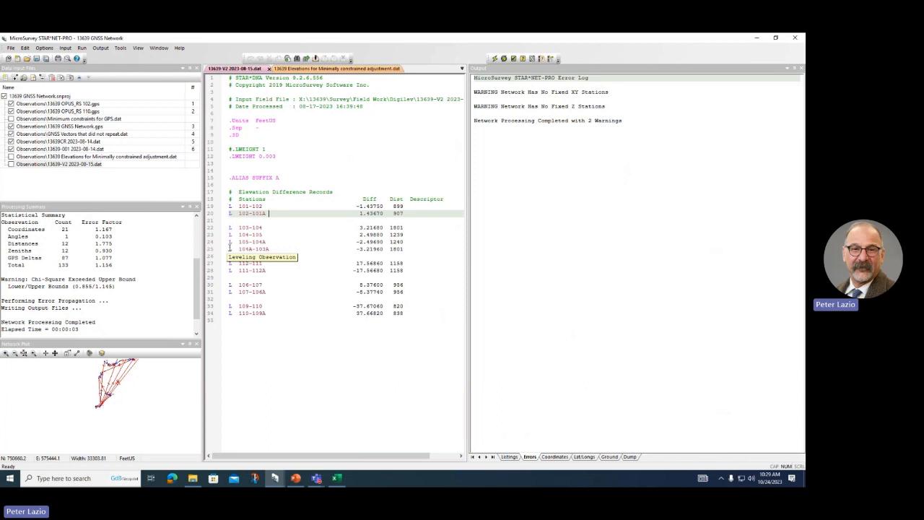
Step: Comment out .ALIAS SUFFIX A briefly, restore it active, then bring up the Baselines QC workbook
{"action": "left_click", "coordinate": [282, 178]}
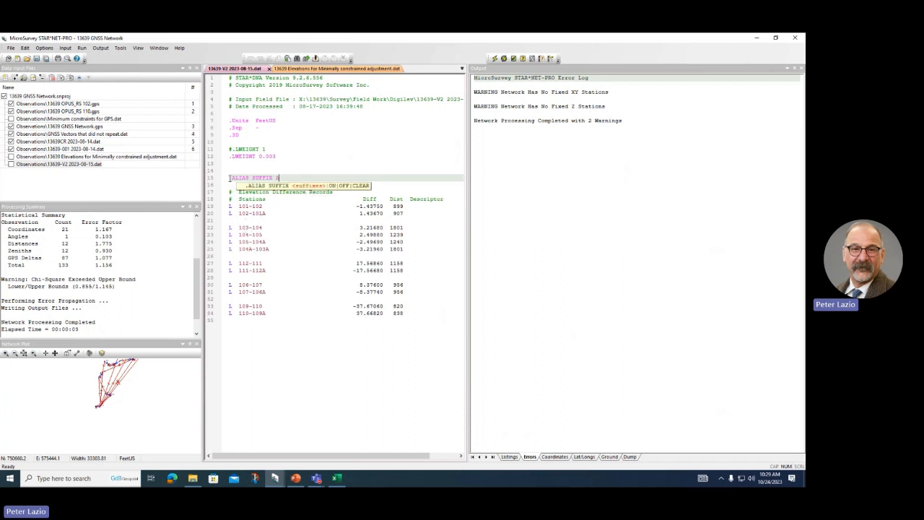
{"action": "type", "text": "#"}
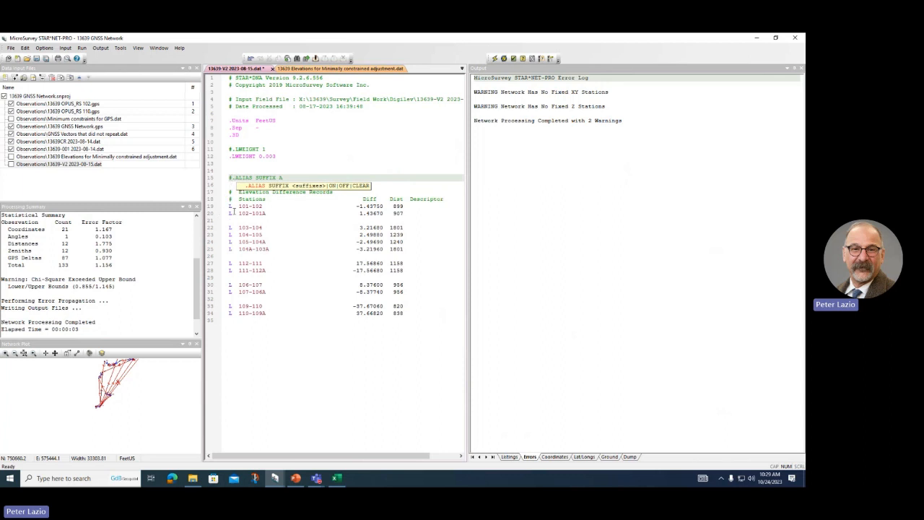
{"action": "key", "text": "BackSpace"}
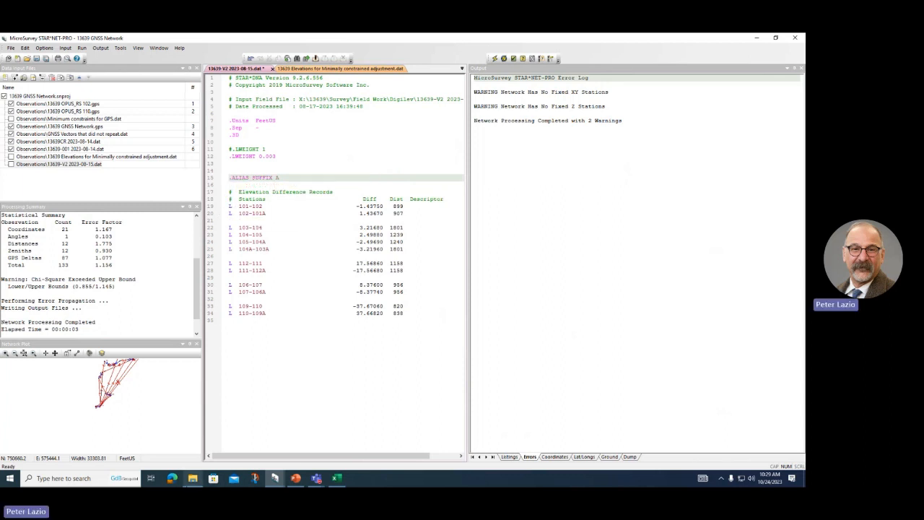
{"action": "left_click", "coordinate": [336, 479]}
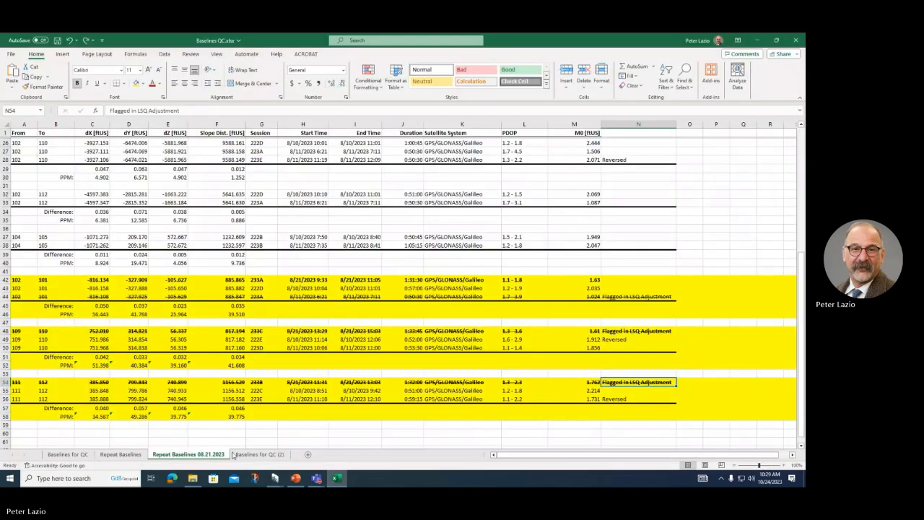
Step: Open QC Leveling.xlsx from the QC folder and view its Datum Ties and Internal Leveling sheets
{"action": "left_click", "coordinate": [195, 479]}
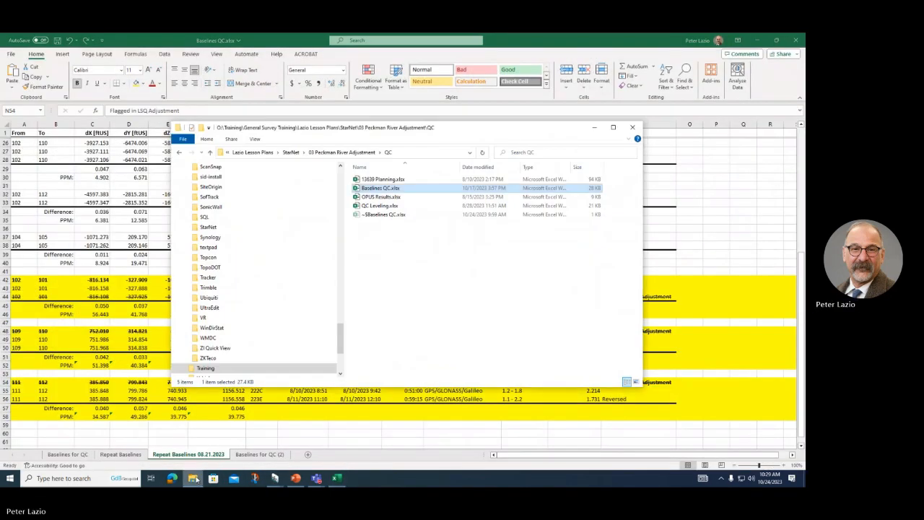
{"action": "double_click", "coordinate": [382, 206]}
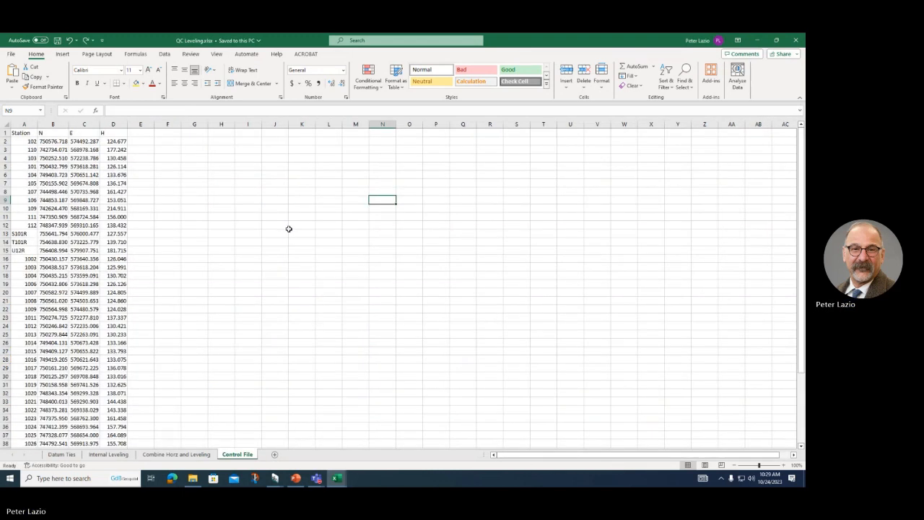
{"action": "left_click", "coordinate": [56, 454]}
{"action": "left_click", "coordinate": [105, 454]}
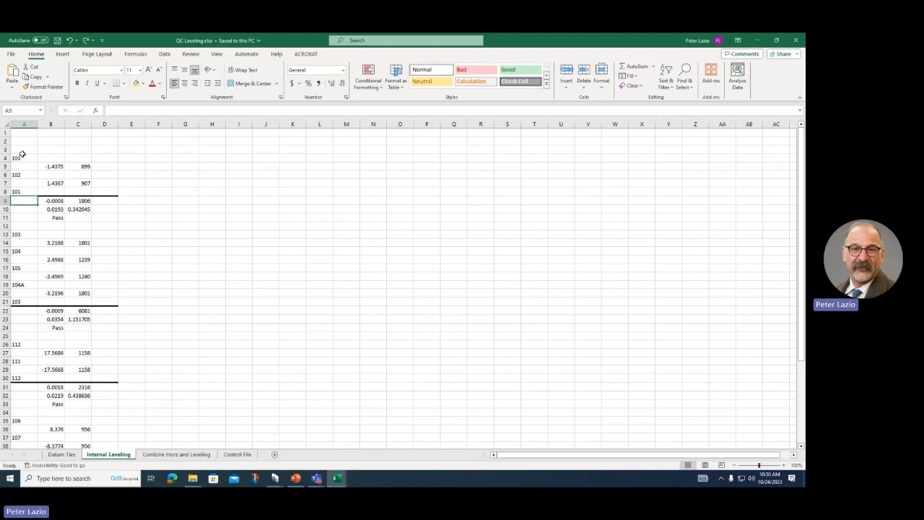
{"action": "left_click", "coordinate": [45, 210]}
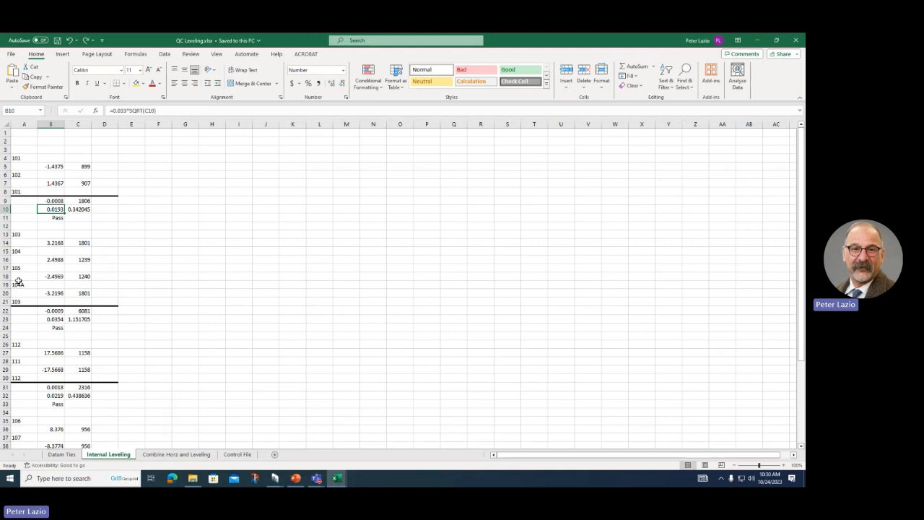
{"action": "left_click_drag", "start_coordinate": [18, 285], "coordinate": [98, 255]}
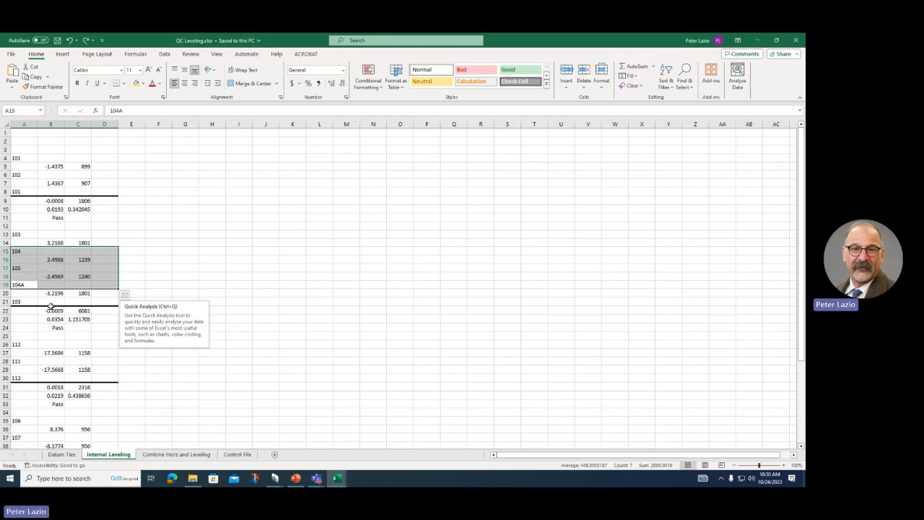
{"action": "left_click", "coordinate": [19, 319]}
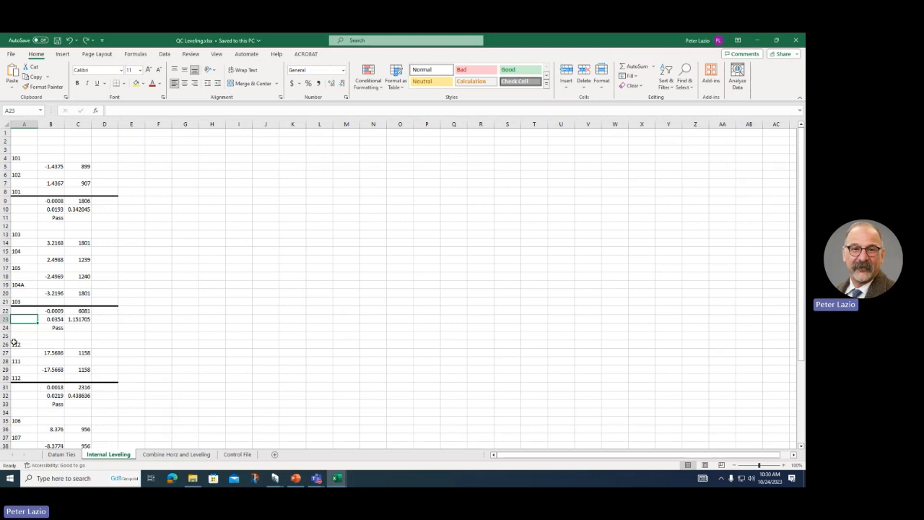
{"action": "left_click", "coordinate": [46, 387]}
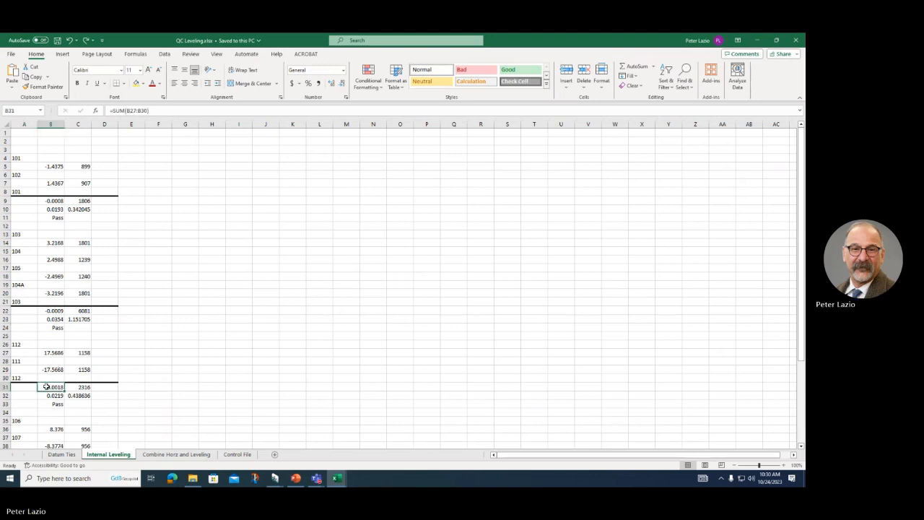
{"action": "scroll", "coordinate": [43, 361], "scroll_direction": "down", "scroll_amount": 5}
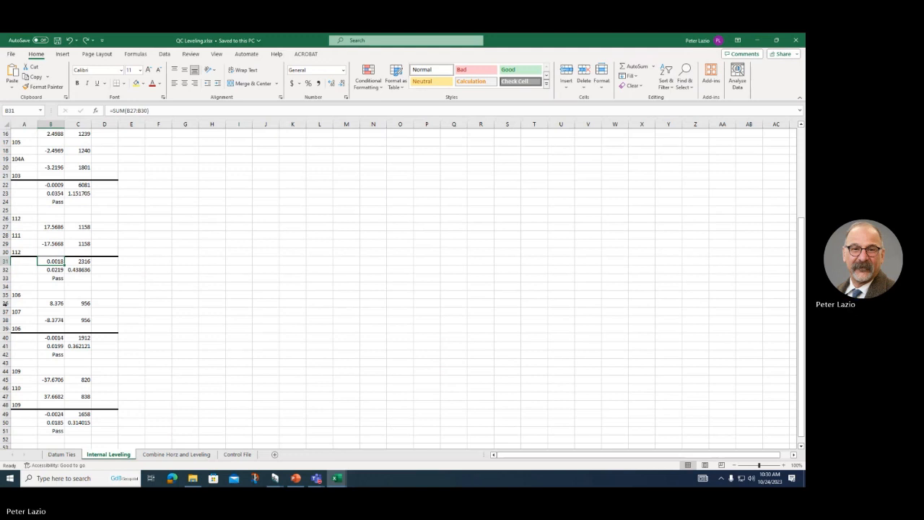
{"action": "left_click", "coordinate": [44, 338]}
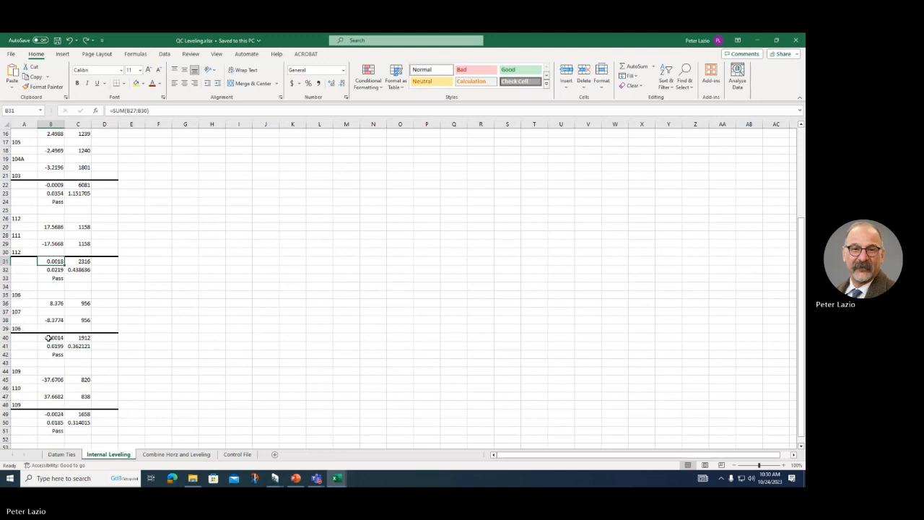
{"action": "left_click", "coordinate": [48, 414]}
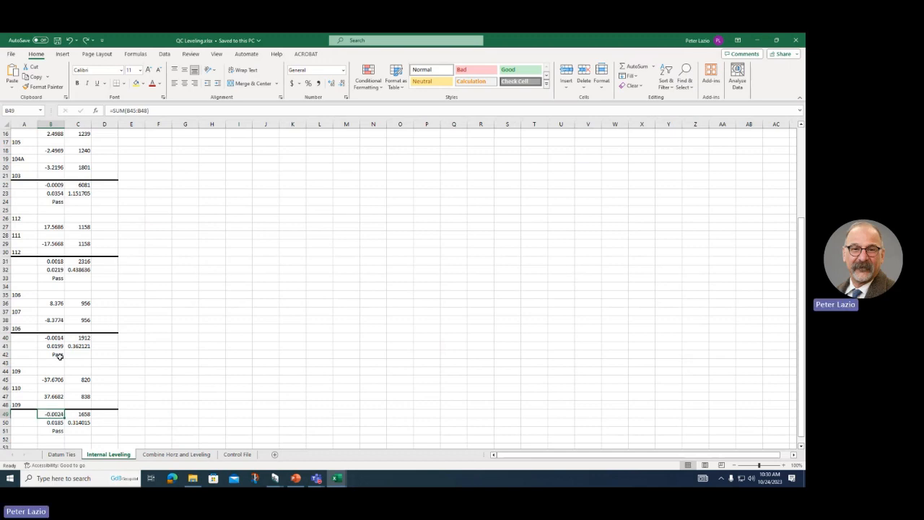
{"action": "scroll", "coordinate": [59, 356], "scroll_direction": "up", "scroll_amount": 5}
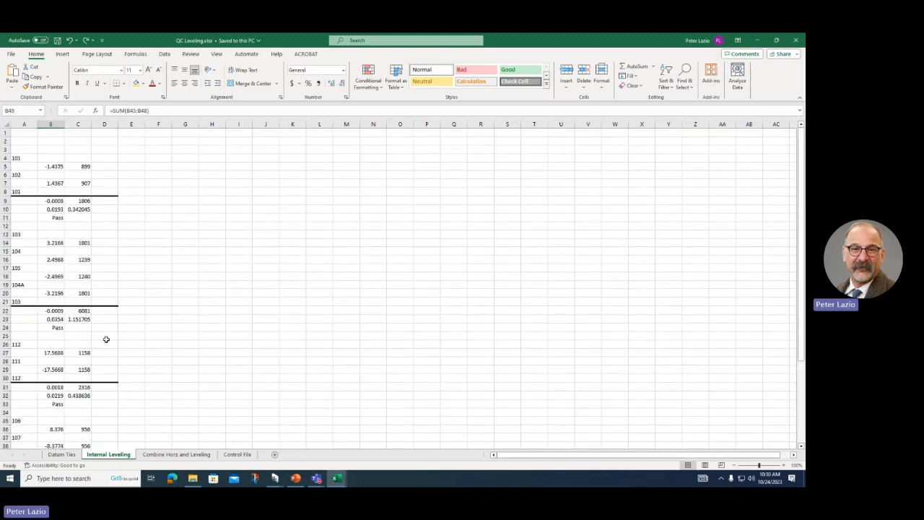
{"action": "scroll", "coordinate": [85, 289], "scroll_direction": "down", "scroll_amount": 7}
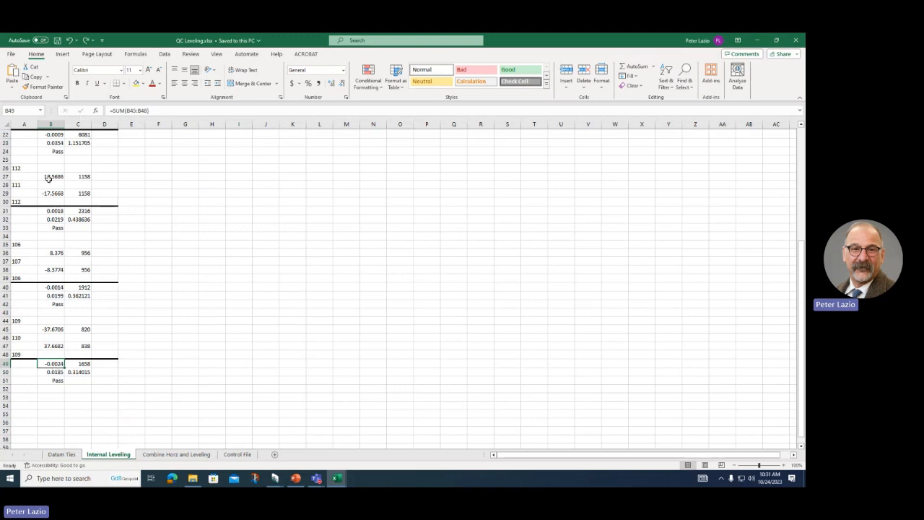
{"action": "scroll", "coordinate": [50, 194], "scroll_direction": "up", "scroll_amount": 3}
{"action": "scroll", "coordinate": [50, 193], "scroll_direction": "up", "scroll_amount": 4}
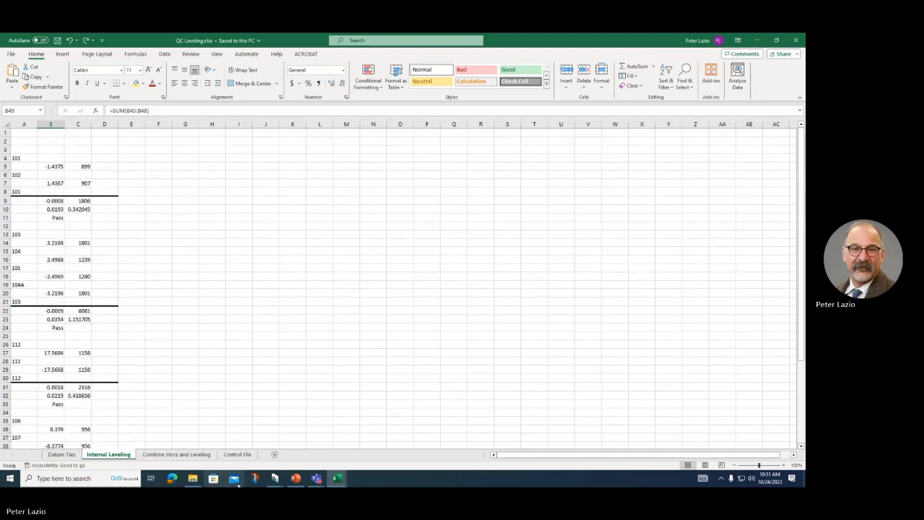
{"action": "left_click", "coordinate": [274, 478]}
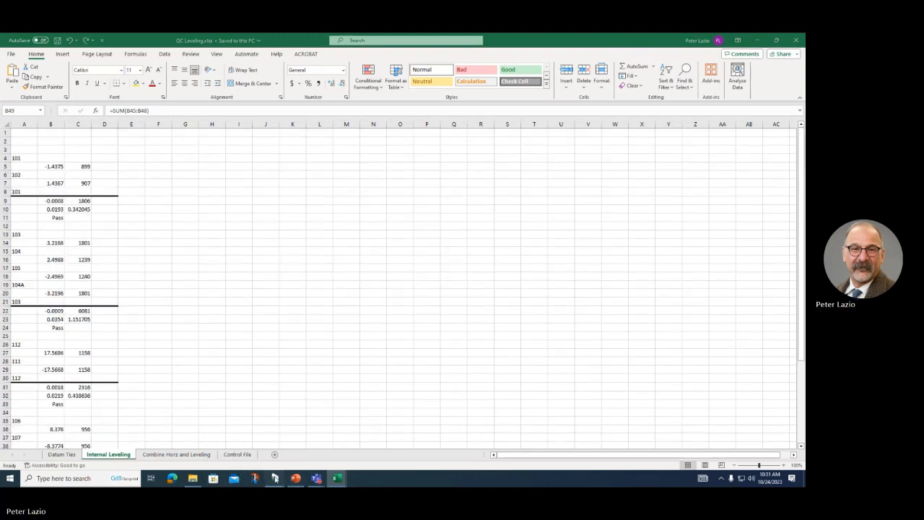
Step: Exclude all GPS and other files, include only the elevations and 13639-V2 files, and open the elevations file
{"action": "left_click", "coordinate": [229, 438]}
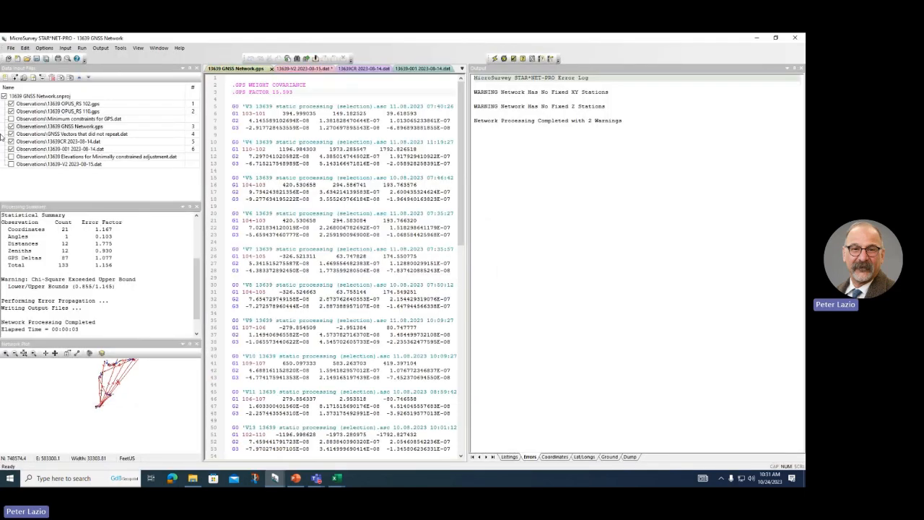
{"action": "left_click", "coordinate": [11, 104]}
{"action": "left_click", "coordinate": [10, 111]}
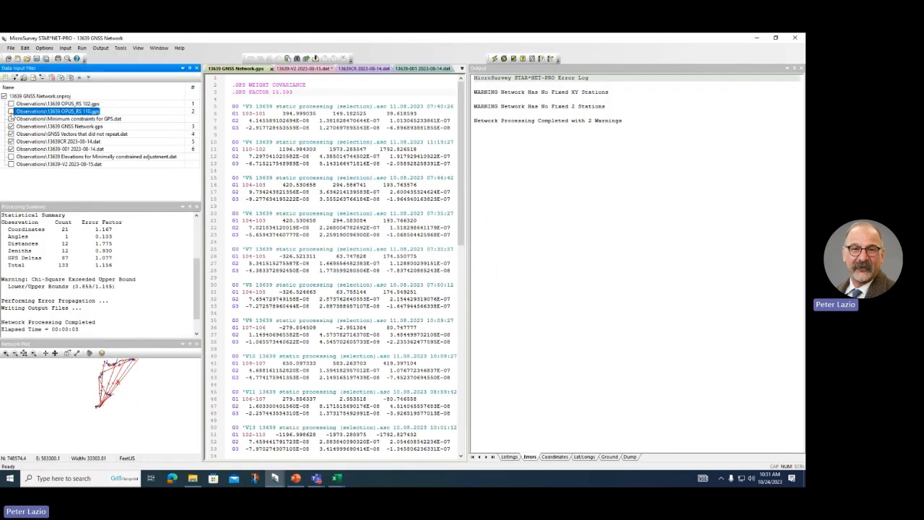
{"action": "left_click", "coordinate": [4, 96]}
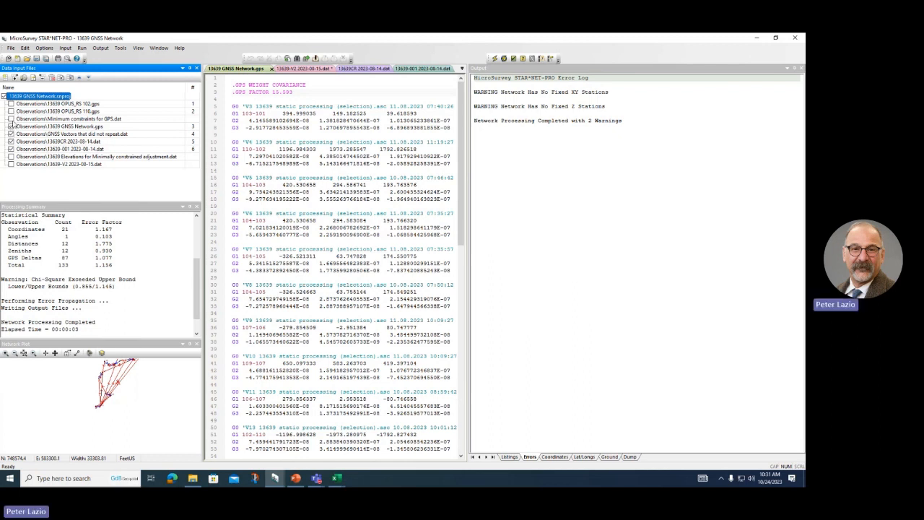
{"action": "left_click", "coordinate": [11, 127]}
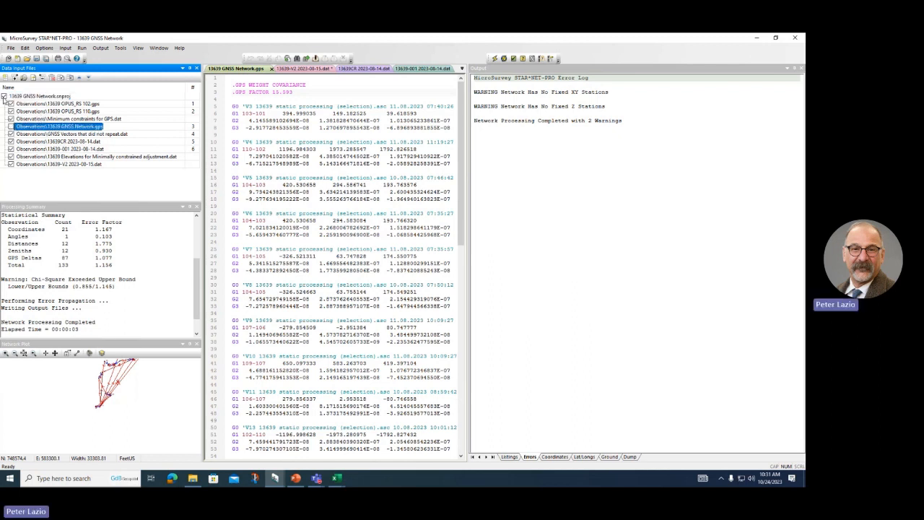
{"action": "left_click", "coordinate": [6, 98]}
{"action": "left_click", "coordinate": [5, 96]}
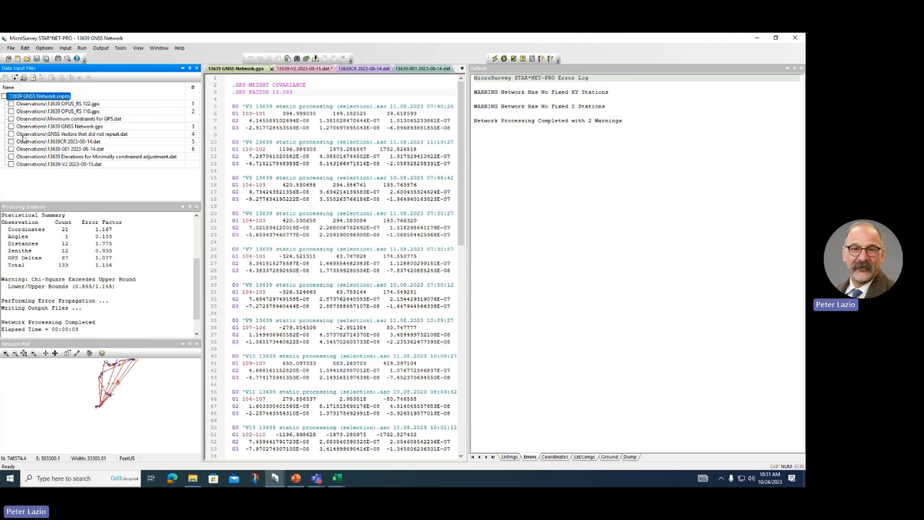
{"action": "left_click", "coordinate": [11, 157]}
{"action": "left_click", "coordinate": [11, 165]}
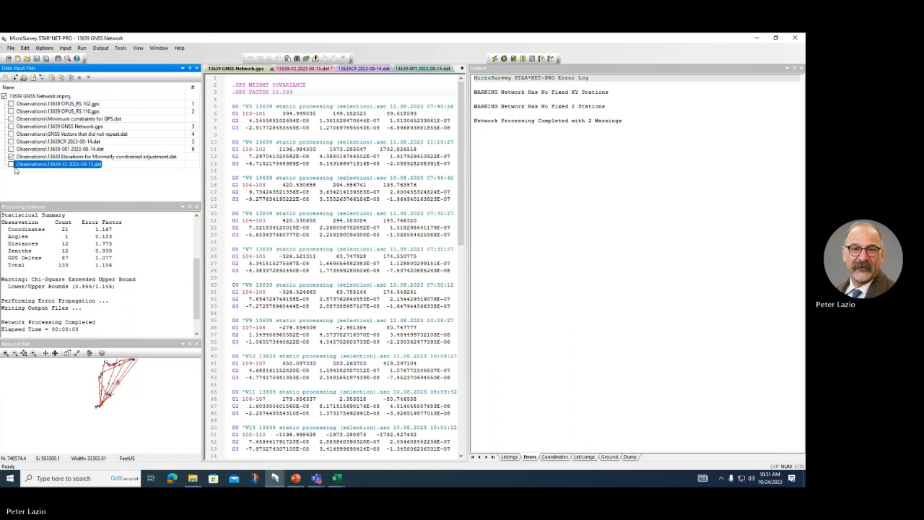
{"action": "double_click", "coordinate": [54, 156]}
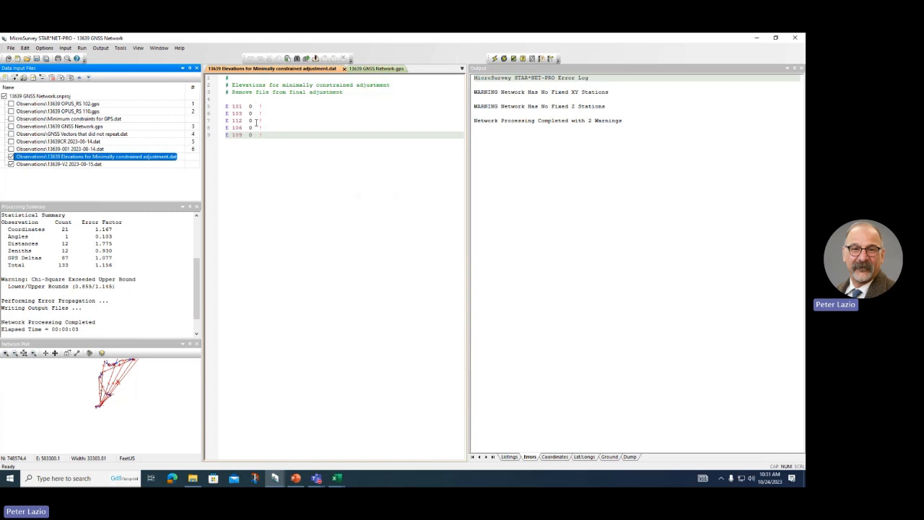
Step: In 13639-V2 2023-08-15.dat, add a new line reading .alias below .ALIAS SUFFIX A
{"action": "double_click", "coordinate": [56, 165]}
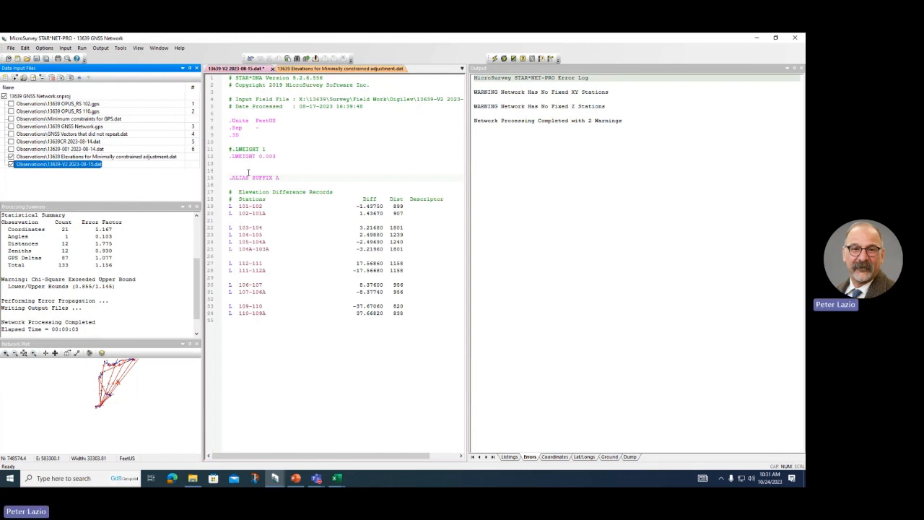
{"action": "left_click", "coordinate": [286, 177]}
{"action": "key", "text": "Return"}
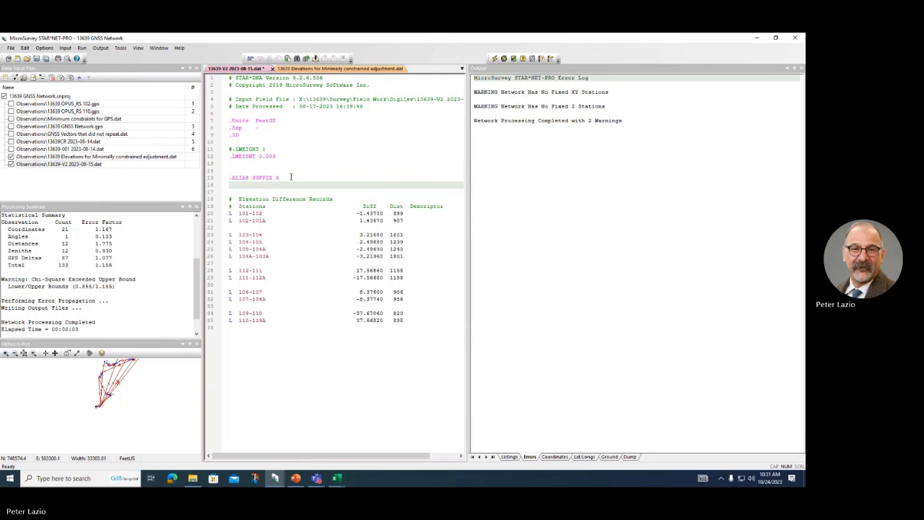
{"action": "type", "text": ".a"}
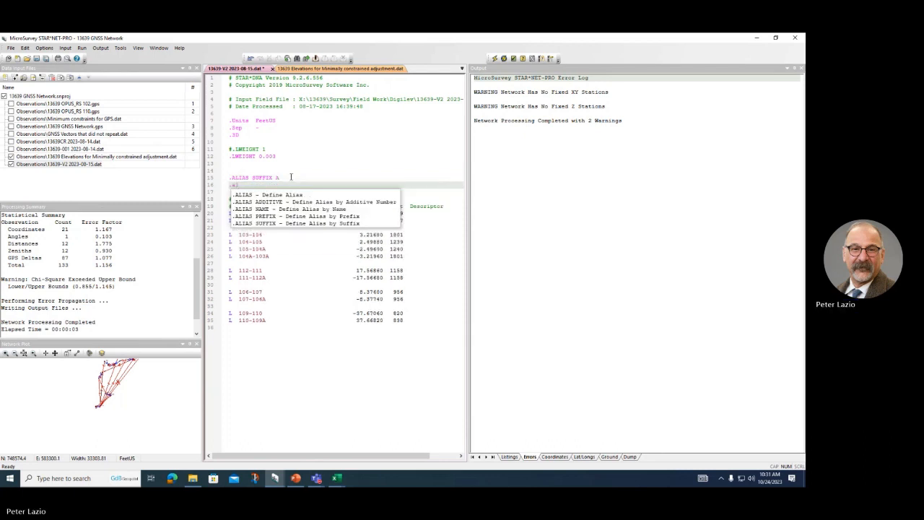
{"action": "type", "text": "lias"}
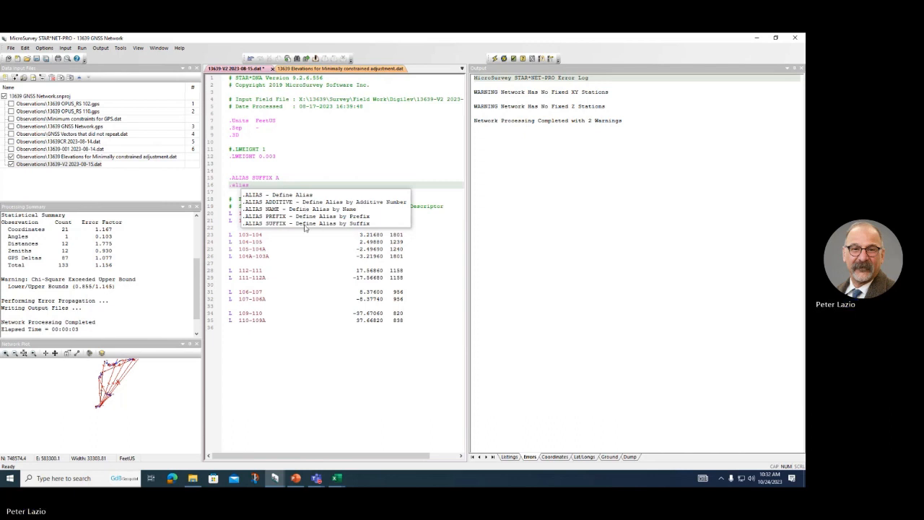
{"action": "left_click", "coordinate": [277, 386]}
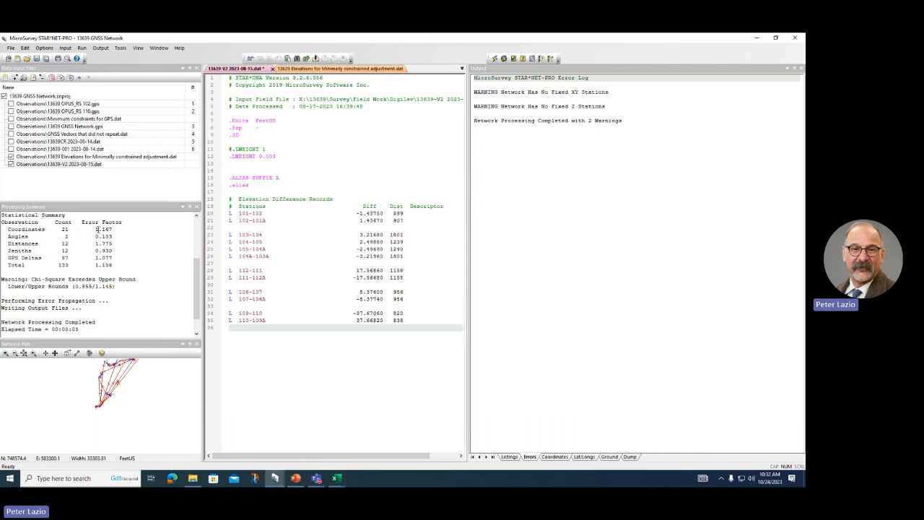
{"action": "left_click", "coordinate": [43, 48]}
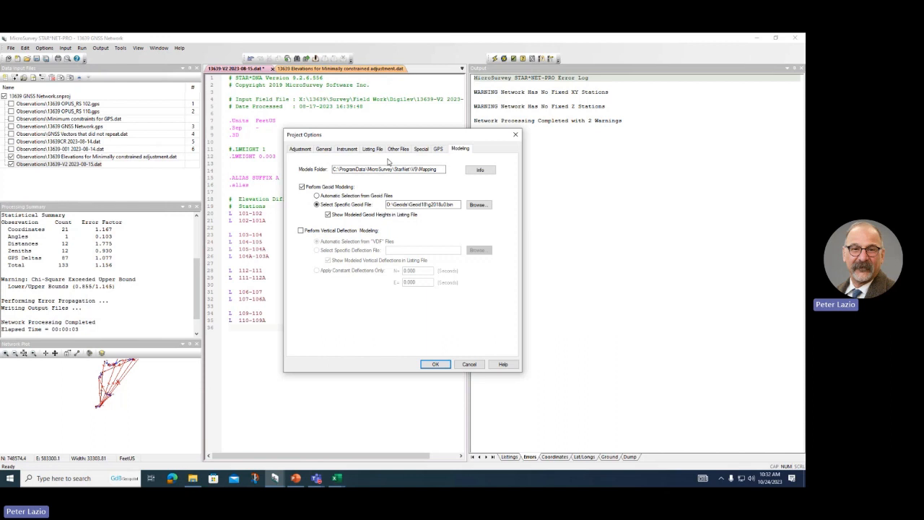
{"action": "left_click", "coordinate": [346, 149]}
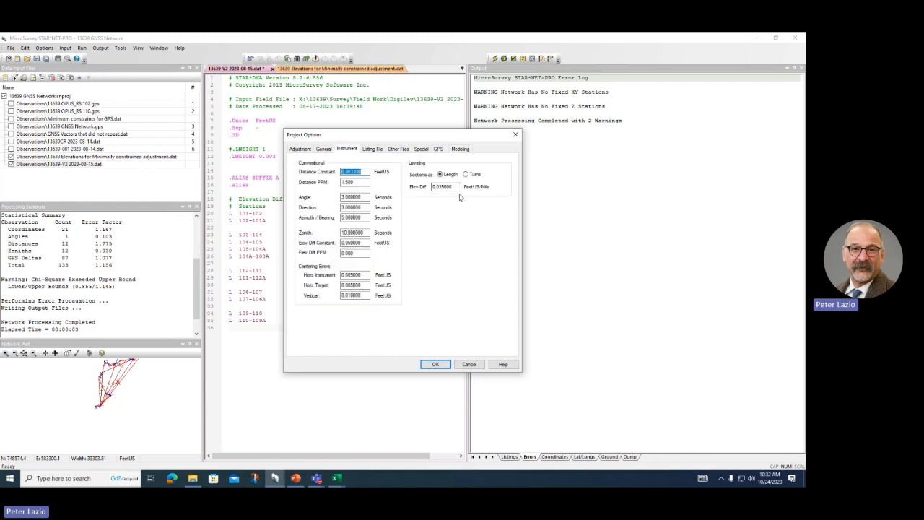
{"action": "left_click", "coordinate": [458, 187]}
{"action": "left_click", "coordinate": [465, 365]}
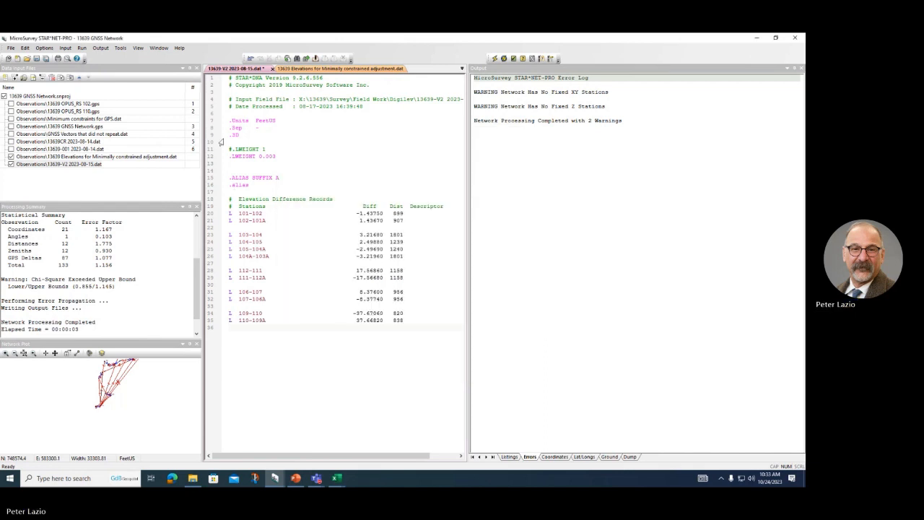
Step: Comment out the .LWEIGHT 0.003 line, save the file and run the adjustment
{"action": "left_click", "coordinate": [231, 156]}
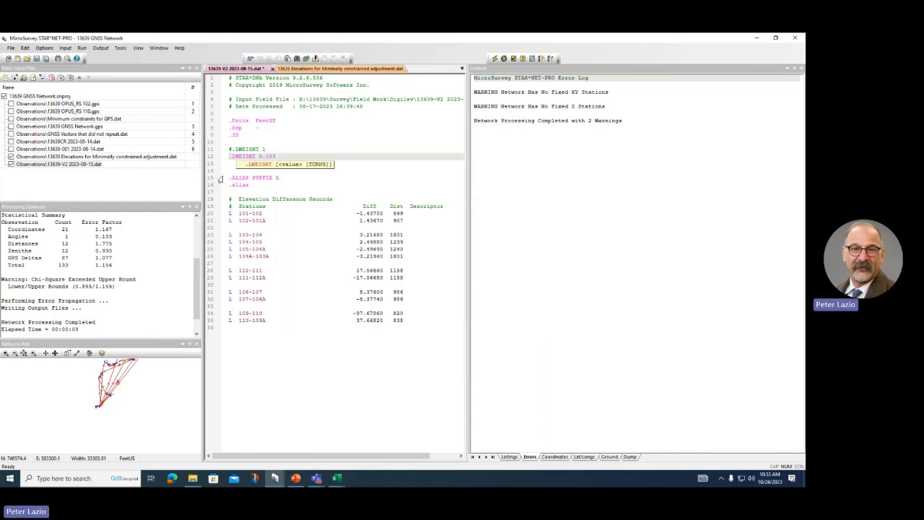
{"action": "type", "text": "#"}
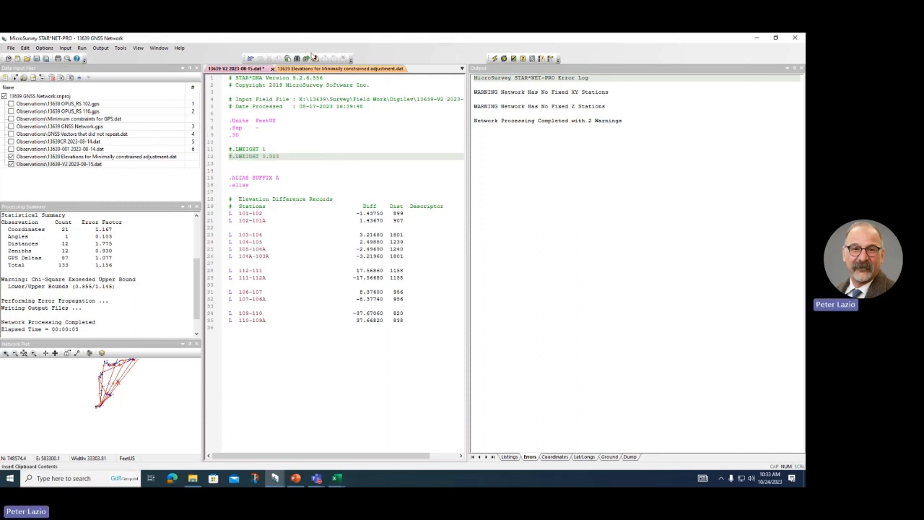
{"action": "left_click", "coordinate": [495, 58]}
{"action": "left_click", "coordinate": [392, 278]}
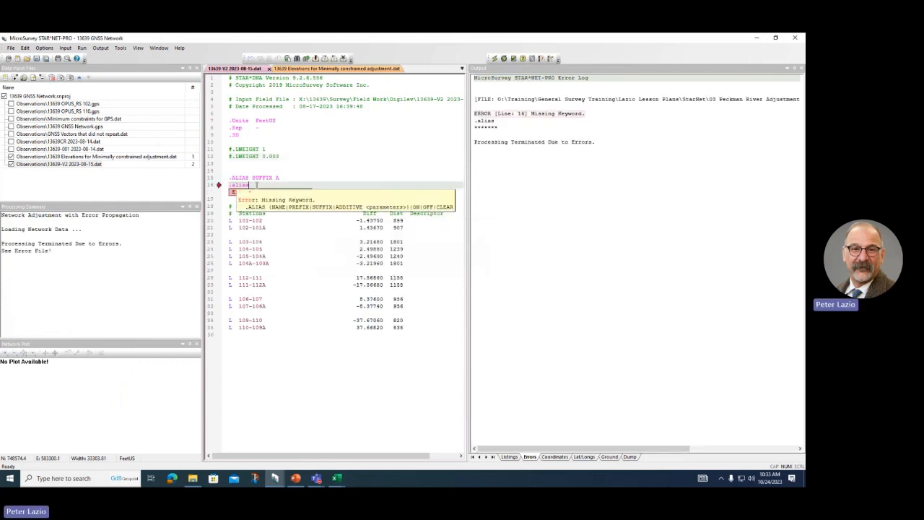
Step: Delete the stray .alias line, save and rerun, which reports no fixed XY stations
{"action": "double_click", "coordinate": [244, 185]}
{"action": "key", "text": "Delete"}
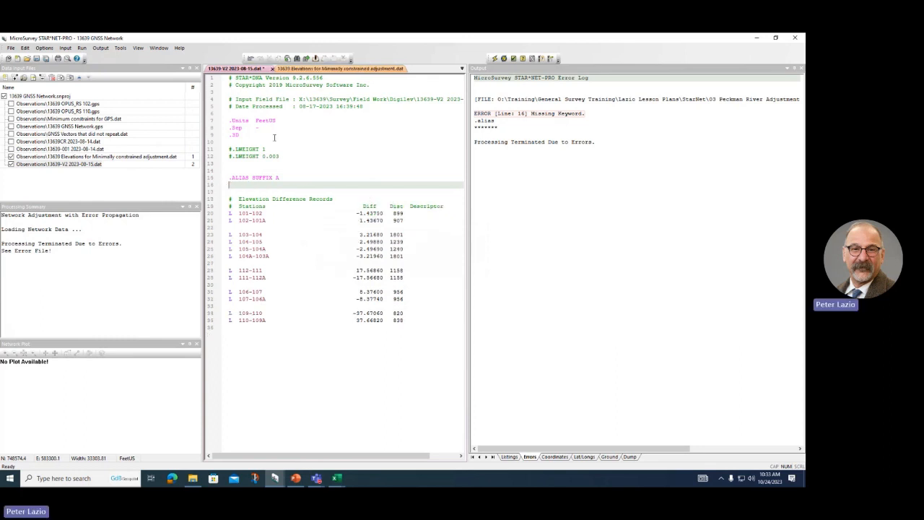
{"action": "left_click", "coordinate": [494, 59]}
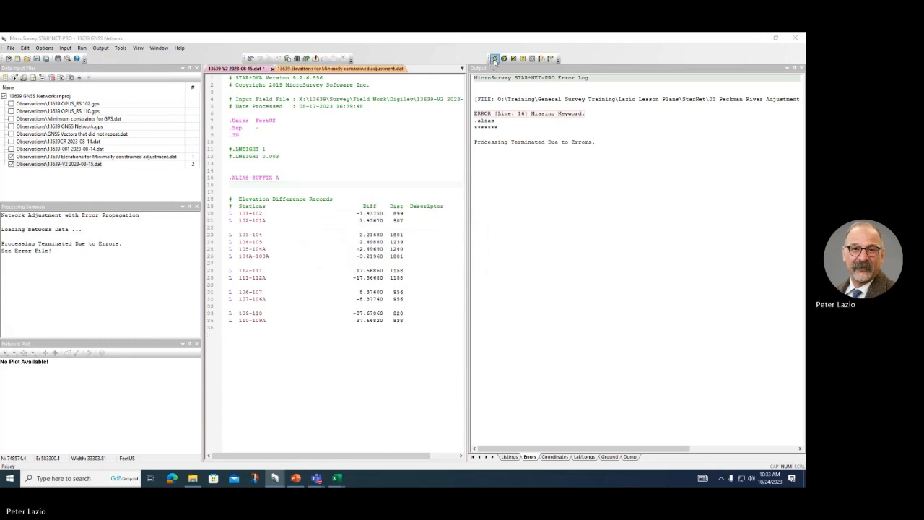
{"action": "left_click", "coordinate": [394, 277]}
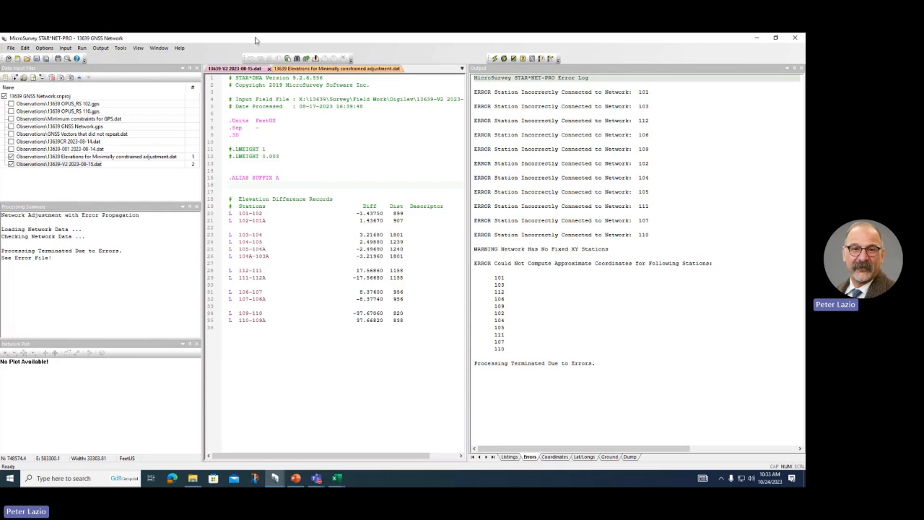
Step: In Project Options, switch the adjustment type from 3D to Levelling
{"action": "left_click", "coordinate": [45, 48]}
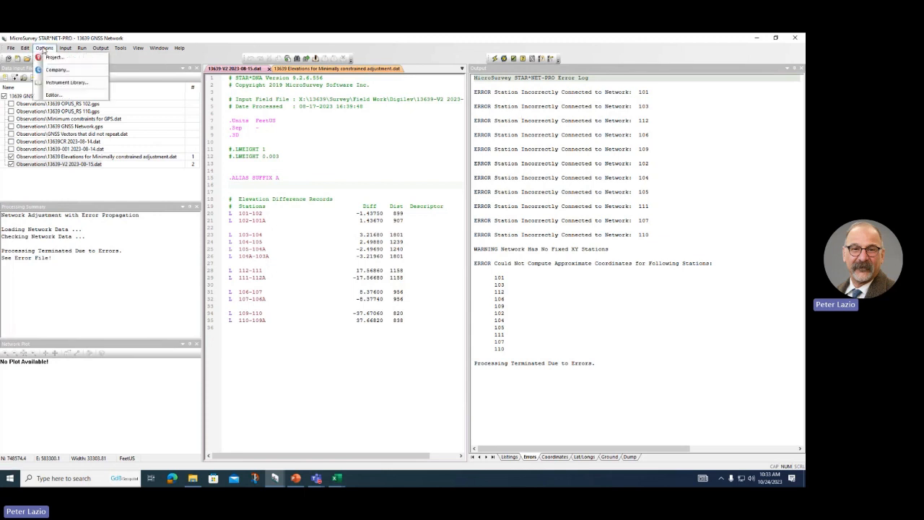
{"action": "left_click", "coordinate": [52, 59]}
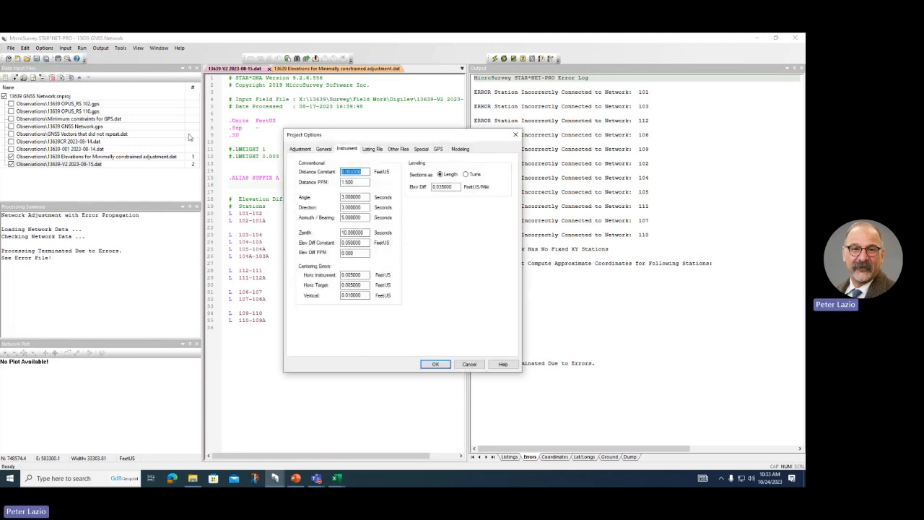
{"action": "left_click", "coordinate": [296, 152]}
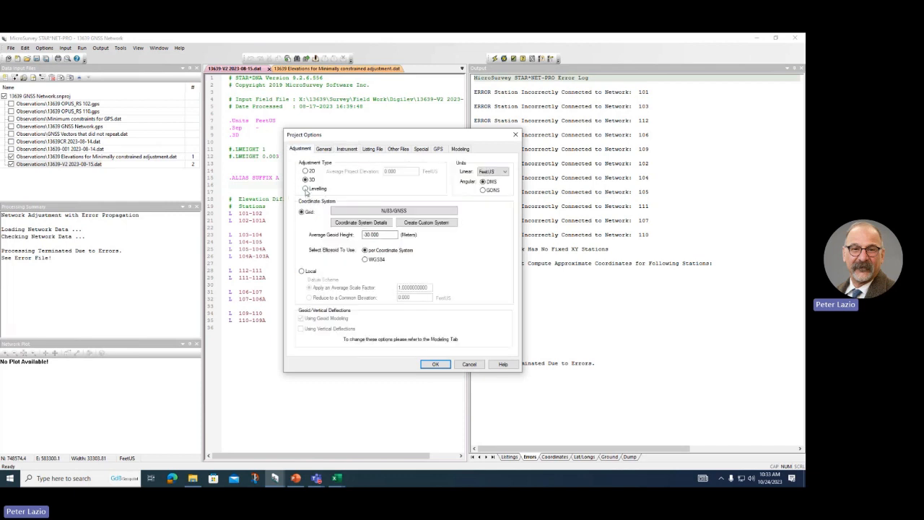
{"action": "left_click", "coordinate": [306, 189]}
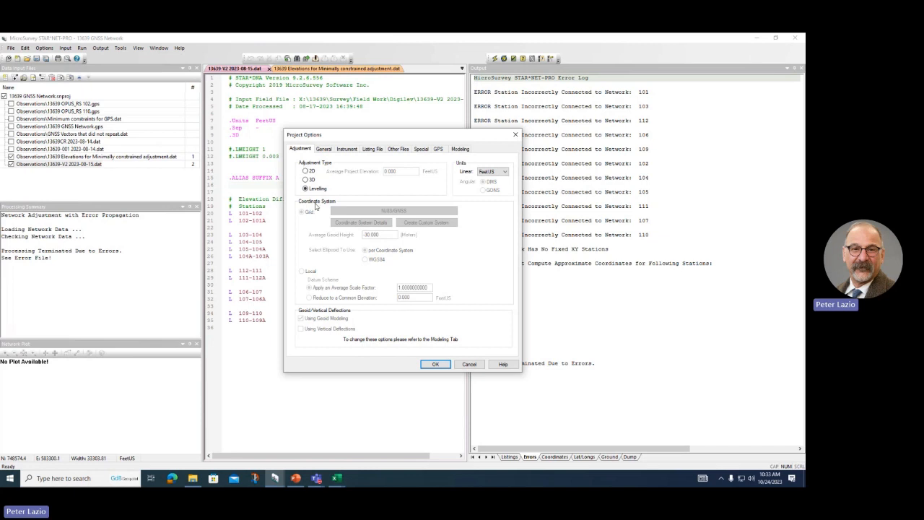
Step: Run the levelling-only adjustment and review its 0.084 error factor and adjusted elevations
{"action": "left_click", "coordinate": [435, 365]}
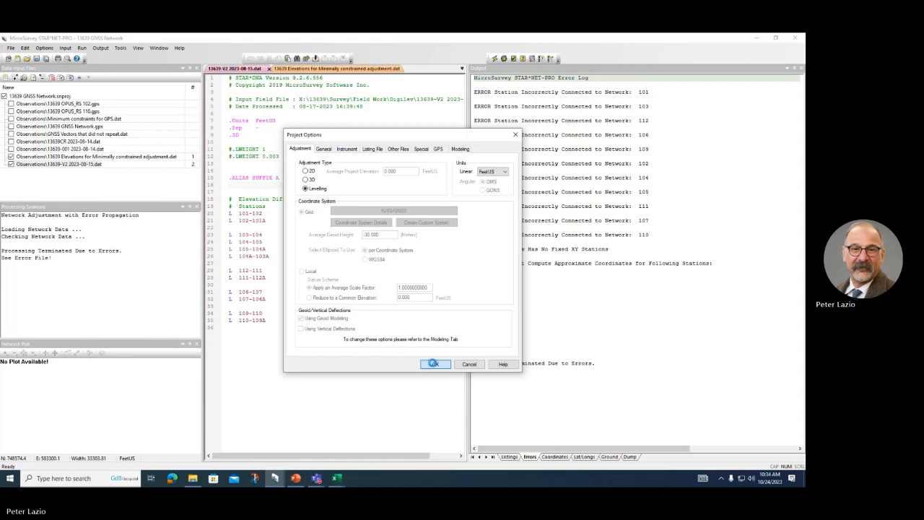
{"action": "left_click", "coordinate": [495, 59]}
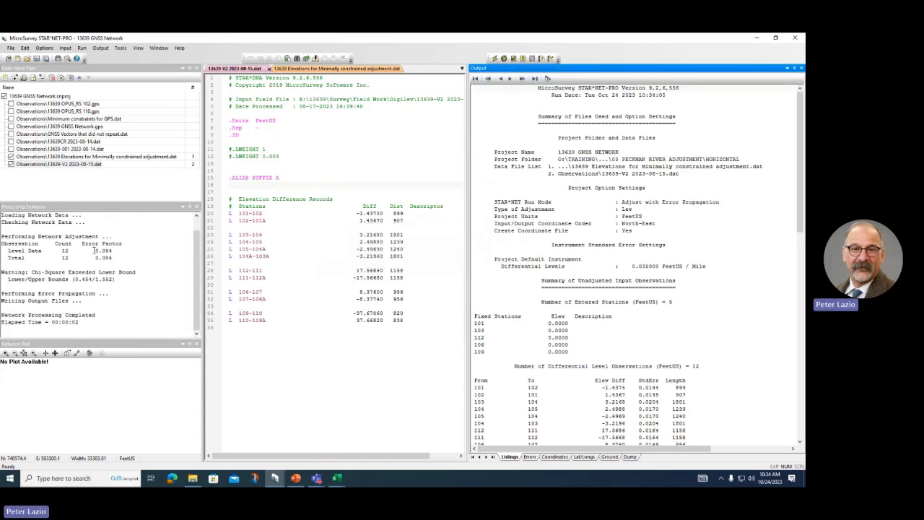
{"action": "left_click_drag", "start_coordinate": [98, 250], "coordinate": [120, 264]}
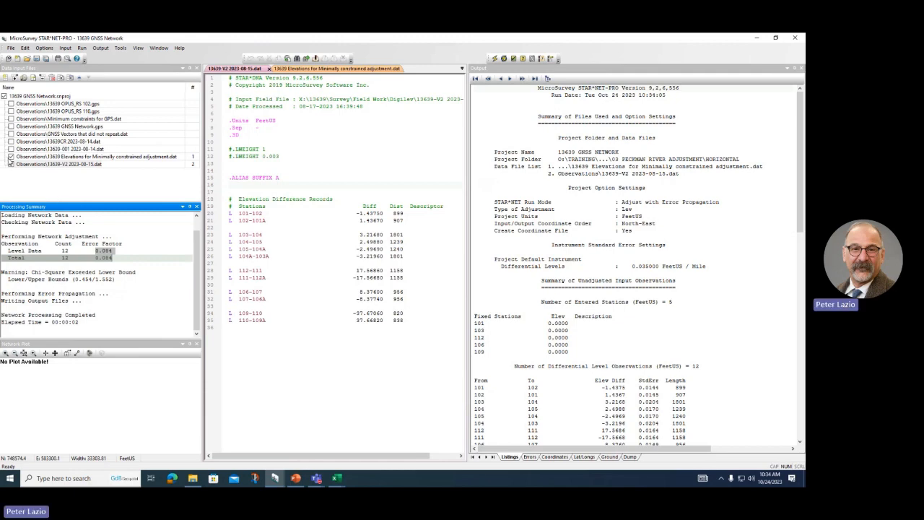
{"action": "left_click", "coordinate": [11, 157]}
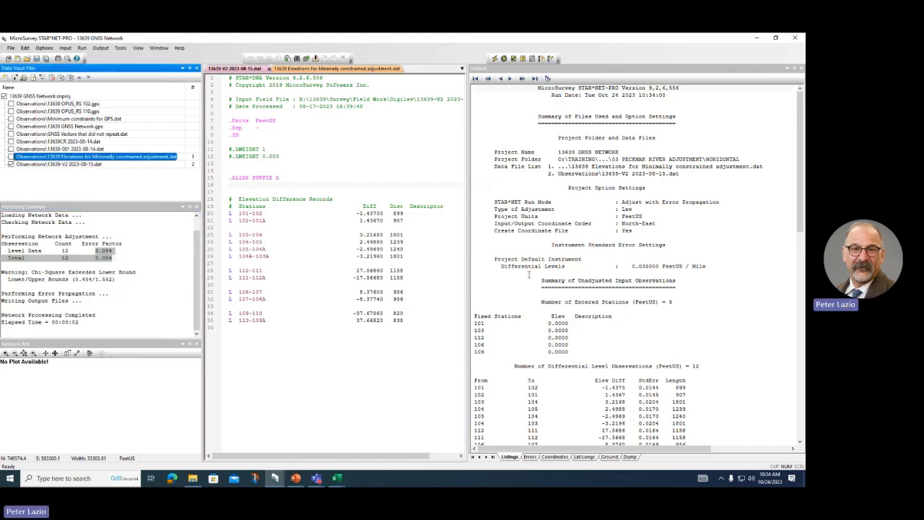
{"action": "scroll", "coordinate": [530, 275], "scroll_direction": "down", "scroll_amount": 20}
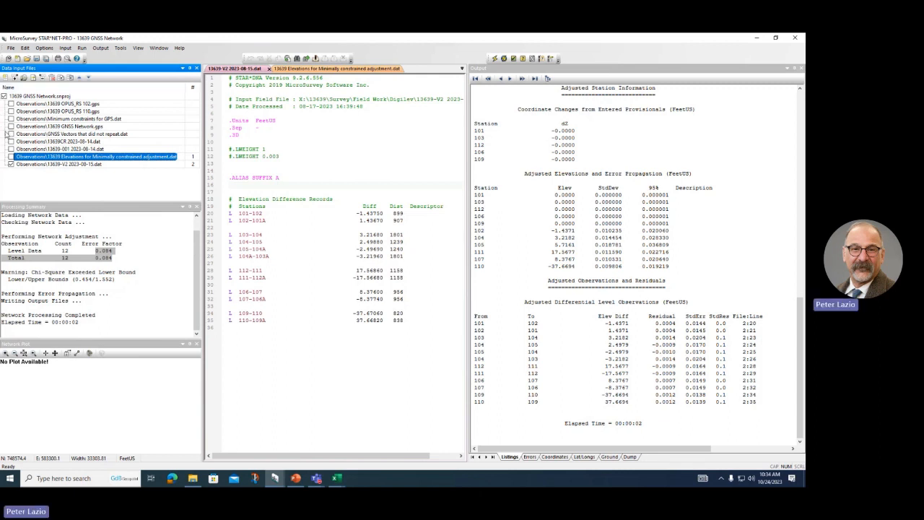
Step: Re-include all eight data files and run the adjustment, which fails on LEV-mode errors
{"action": "left_click", "coordinate": [12, 104]}
{"action": "left_click", "coordinate": [11, 111]}
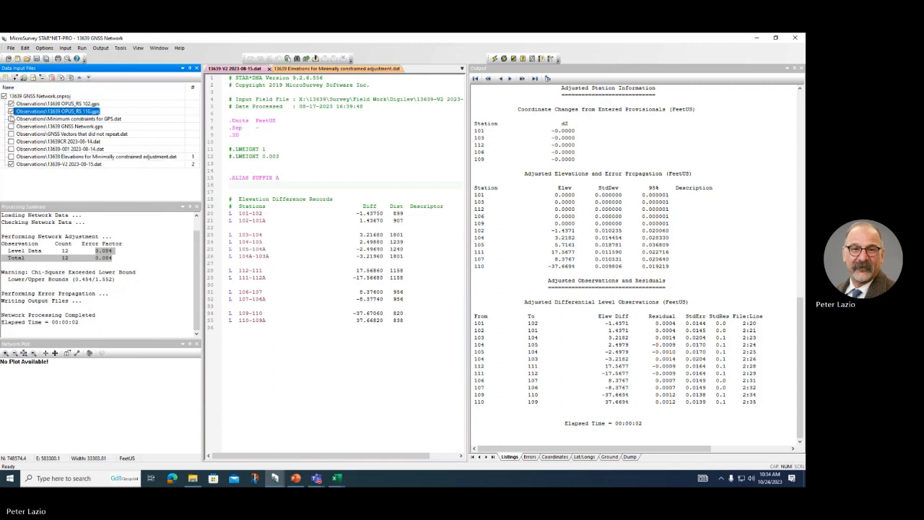
{"action": "left_click", "coordinate": [11, 120]}
{"action": "left_click", "coordinate": [11, 126]}
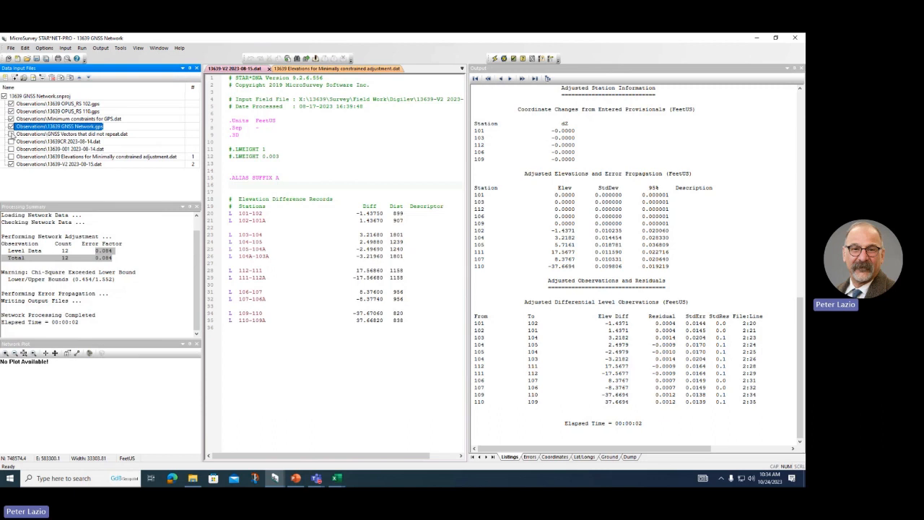
{"action": "left_click", "coordinate": [10, 133]}
{"action": "left_click", "coordinate": [11, 142]}
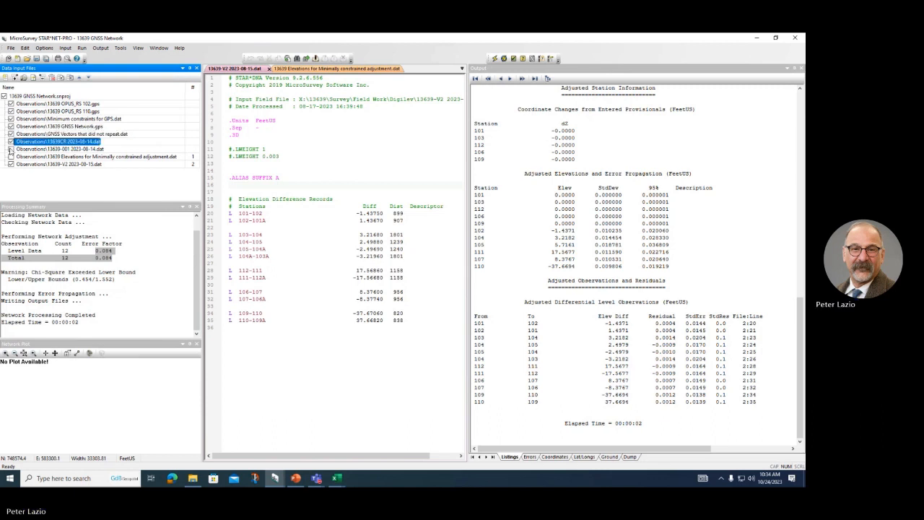
{"action": "left_click", "coordinate": [11, 148]}
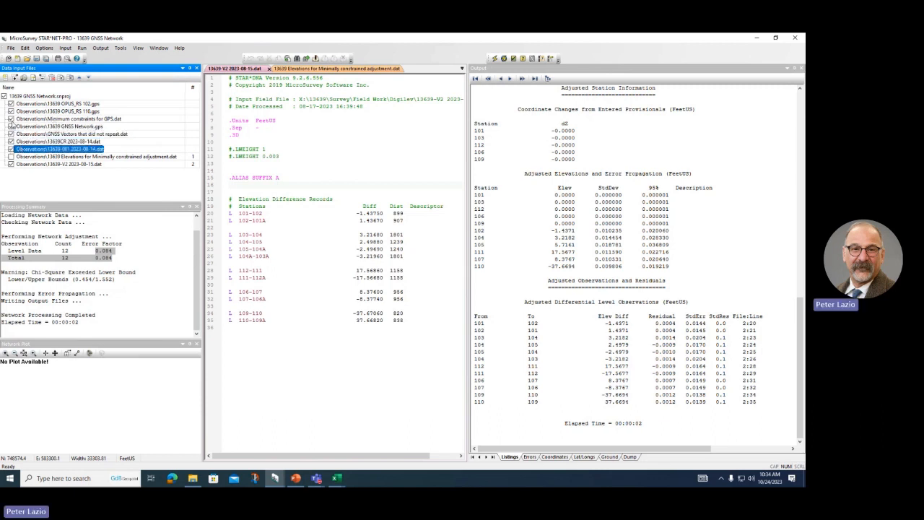
{"action": "left_click", "coordinate": [11, 119]}
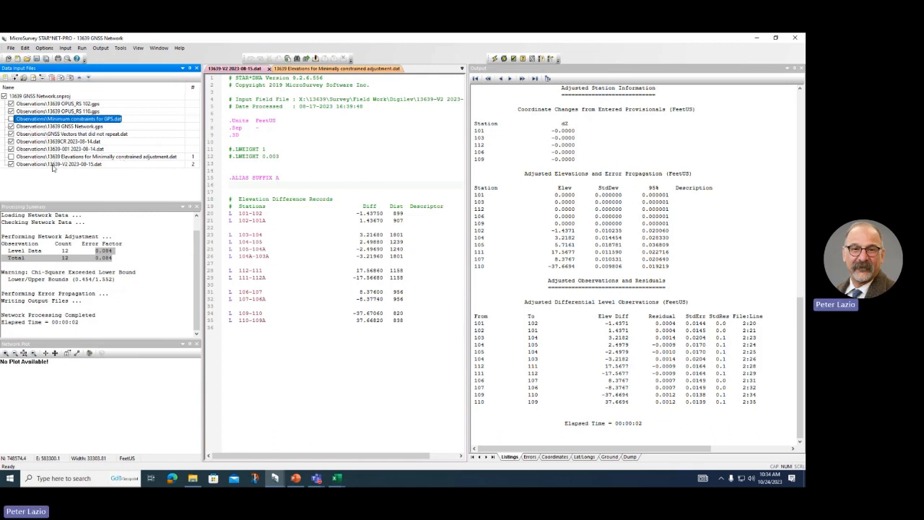
{"action": "left_click", "coordinate": [10, 156]}
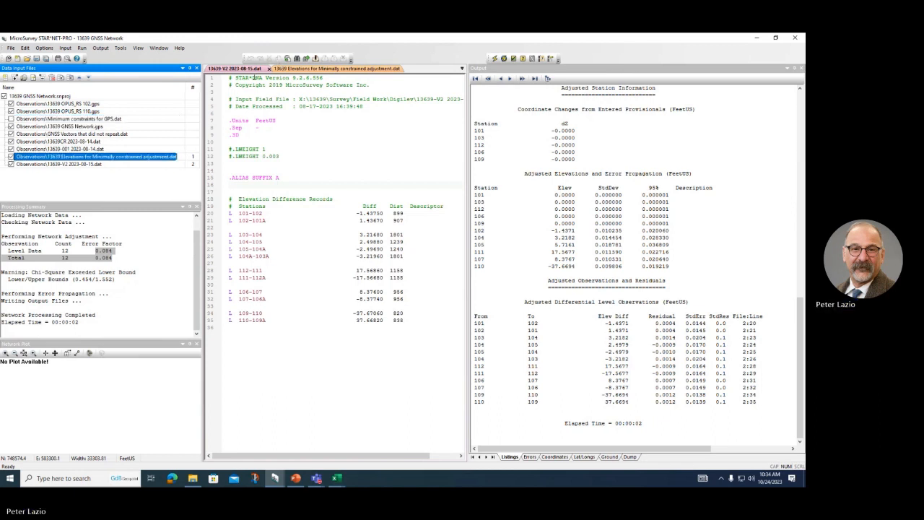
{"action": "left_click", "coordinate": [494, 59]}
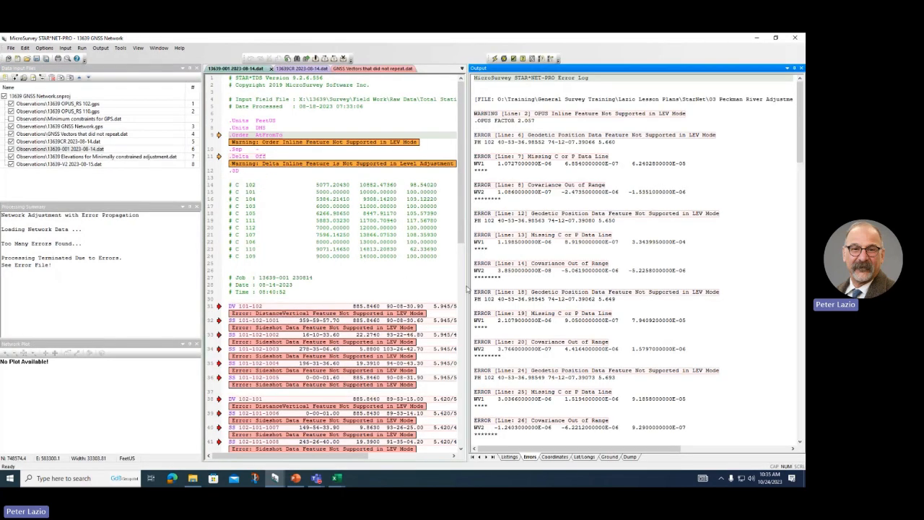
{"action": "left_click", "coordinate": [44, 48]}
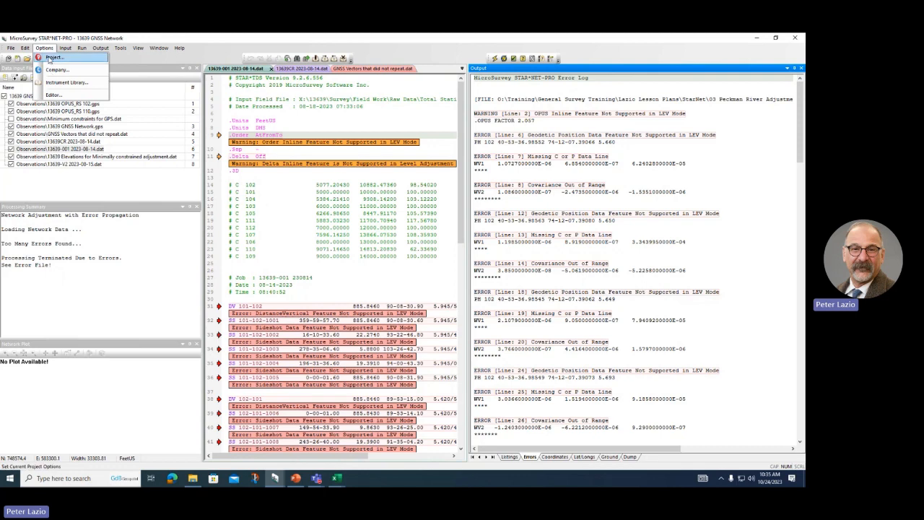
Step: Set the project adjustment type back to 3D and rerun the combined adjustment of all files
{"action": "left_click", "coordinate": [50, 58]}
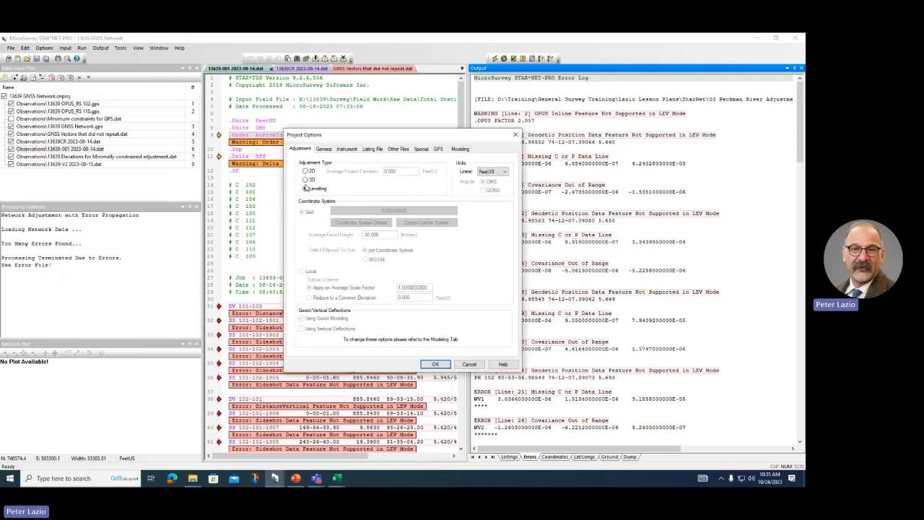
{"action": "left_click", "coordinate": [305, 179]}
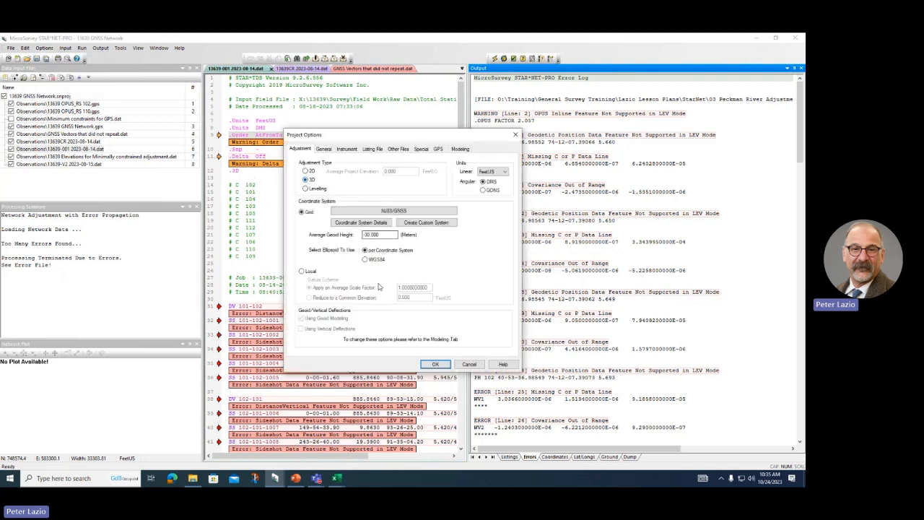
{"action": "left_click", "coordinate": [434, 365]}
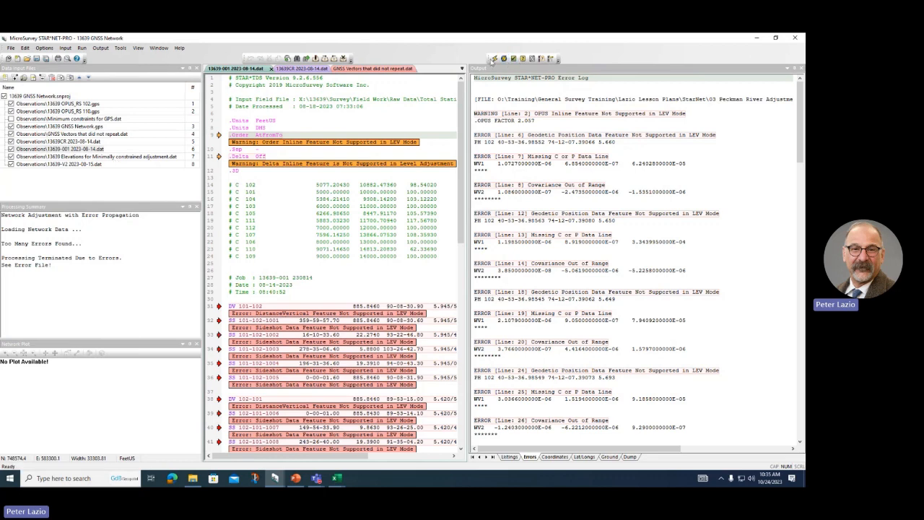
{"action": "left_click", "coordinate": [494, 60]}
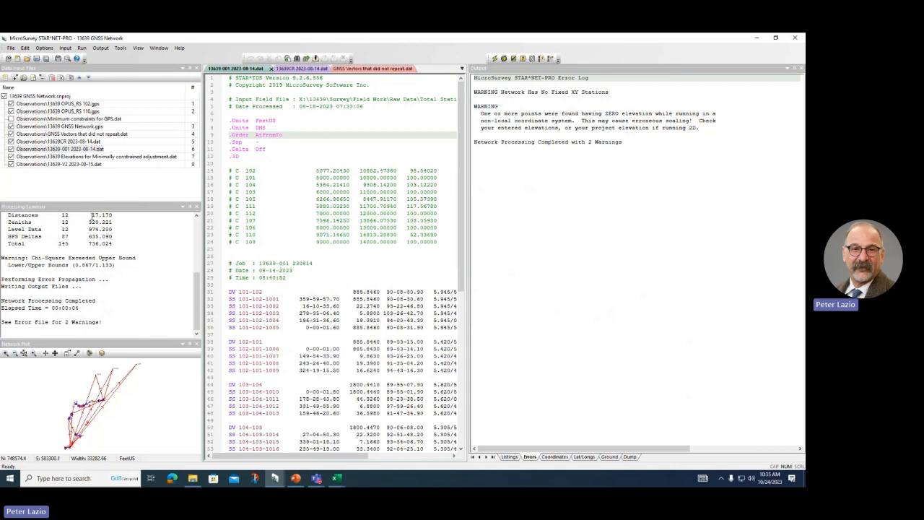
Step: Exclude Elevations for Minimally constrained adjustment.dat and select Minimum constraints for GPS.dat
{"action": "left_click", "coordinate": [11, 157]}
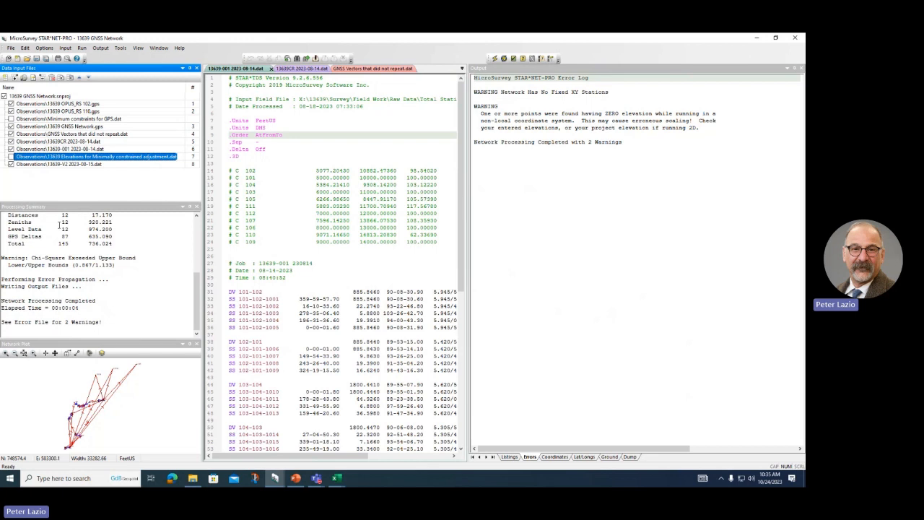
{"action": "scroll", "coordinate": [60, 226], "scroll_direction": "up", "scroll_amount": 2}
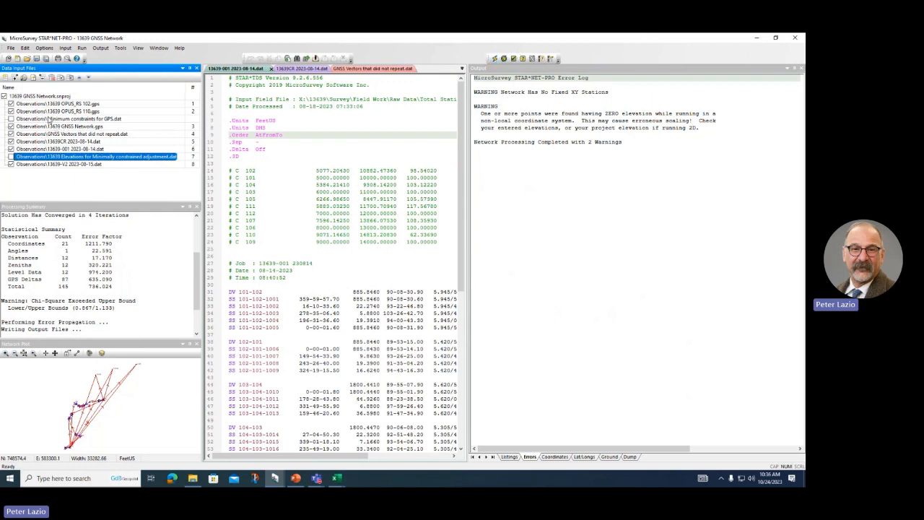
{"action": "left_click", "coordinate": [12, 120]}
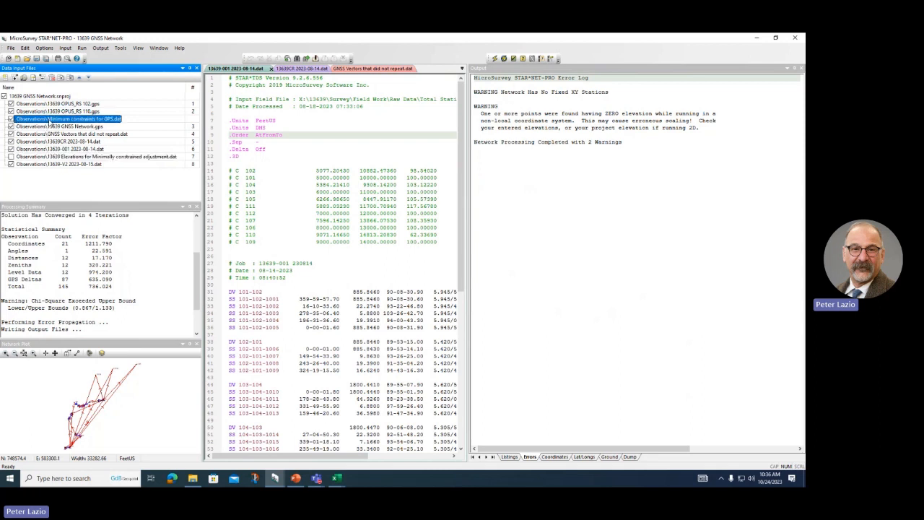
Step: Exclude Minimum constraints for GPS.dat and rerun, passing chi-square at error factor 1.095
{"action": "double_click", "coordinate": [50, 123]}
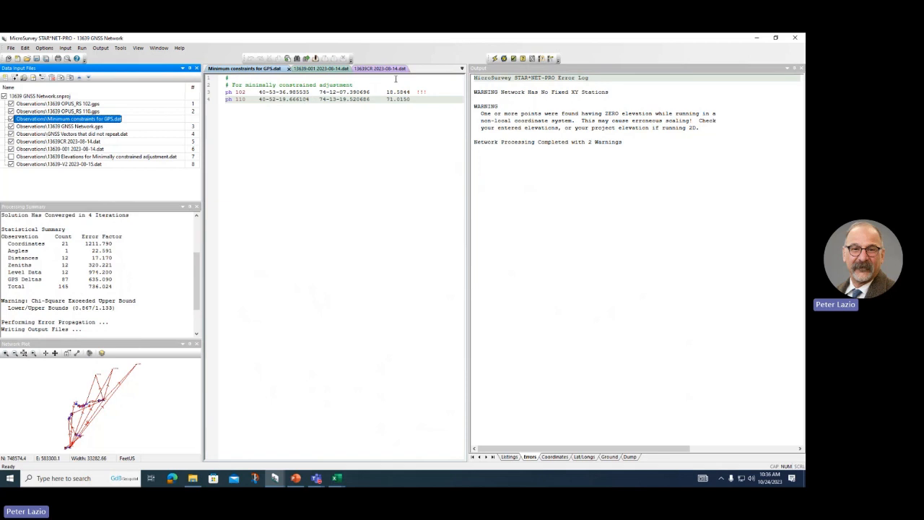
{"action": "left_click", "coordinate": [494, 58]}
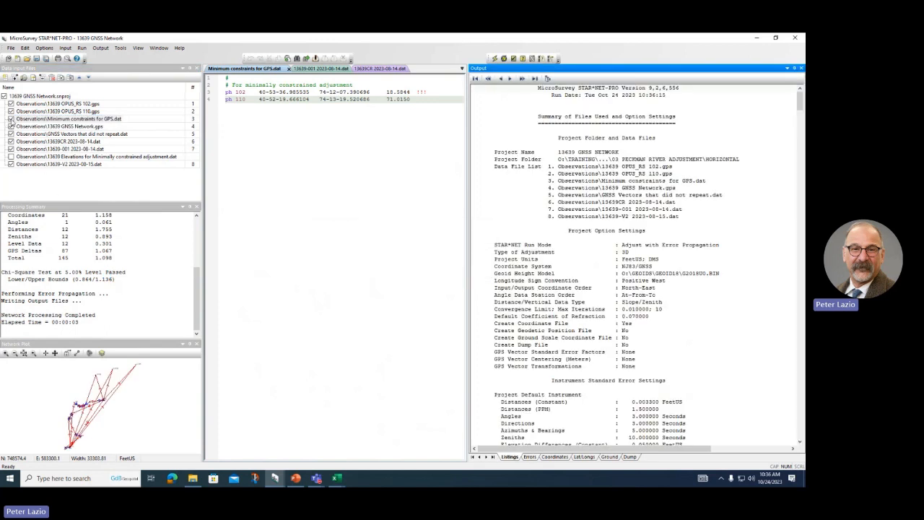
{"action": "left_click", "coordinate": [16, 120]}
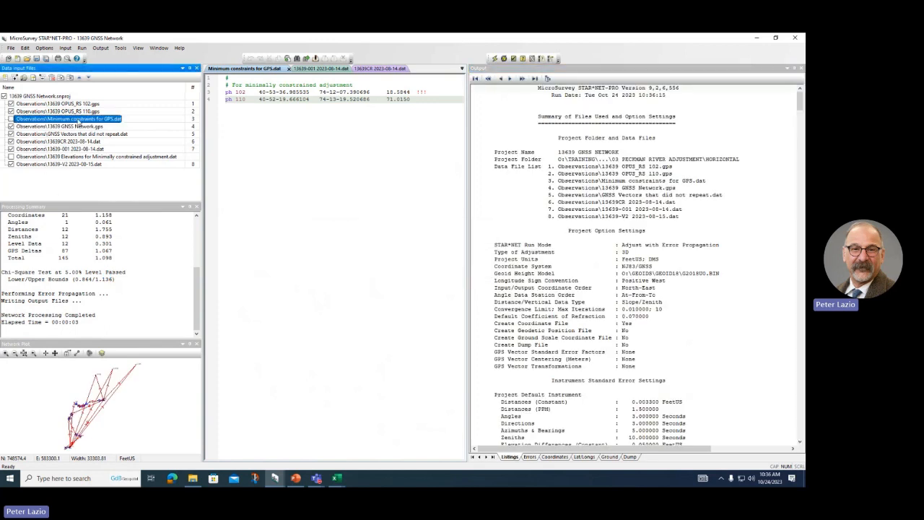
{"action": "left_click", "coordinate": [495, 58]}
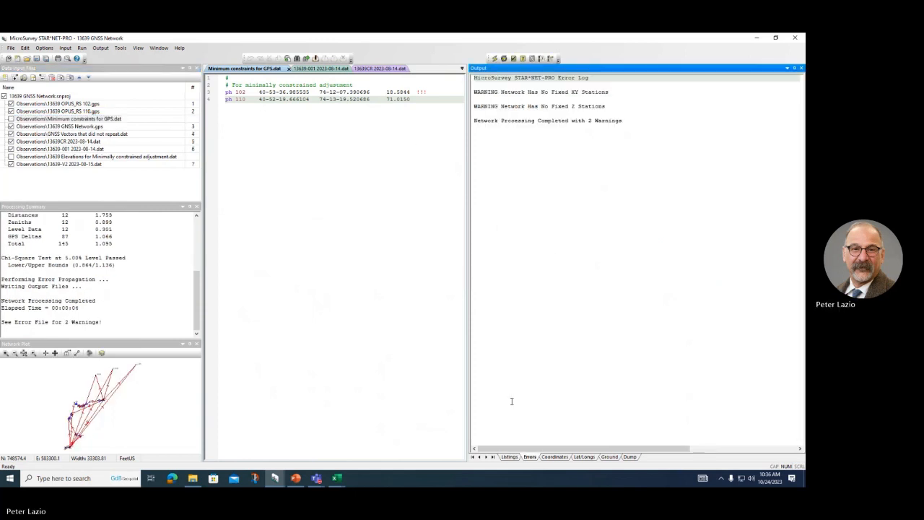
Step: Show the Listings output and scroll down to the Adjusted Differential Level Observations table
{"action": "left_click", "coordinate": [509, 457]}
{"action": "scroll", "coordinate": [587, 359], "scroll_direction": "down", "scroll_amount": 20}
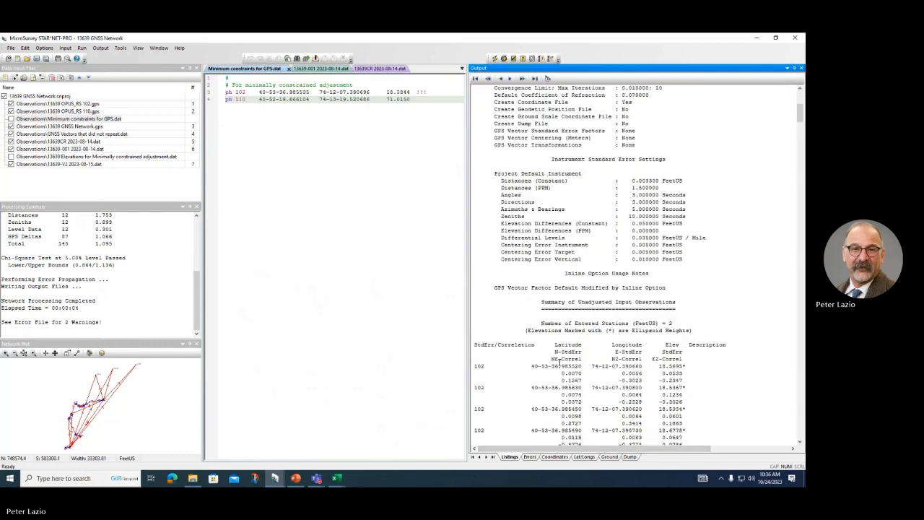
{"action": "scroll", "coordinate": [560, 359], "scroll_direction": "down", "scroll_amount": 20}
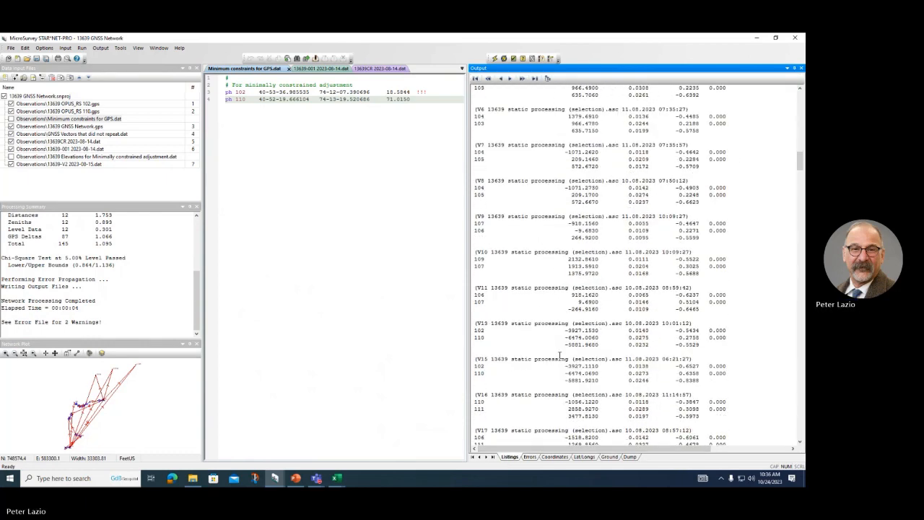
{"action": "scroll", "coordinate": [559, 351], "scroll_direction": "down", "scroll_amount": 15}
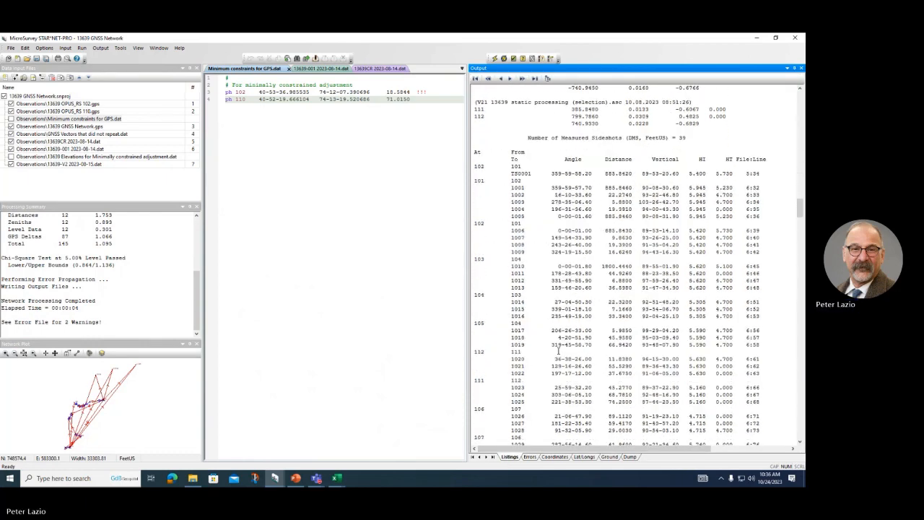
{"action": "scroll", "coordinate": [558, 351], "scroll_direction": "down", "scroll_amount": 20}
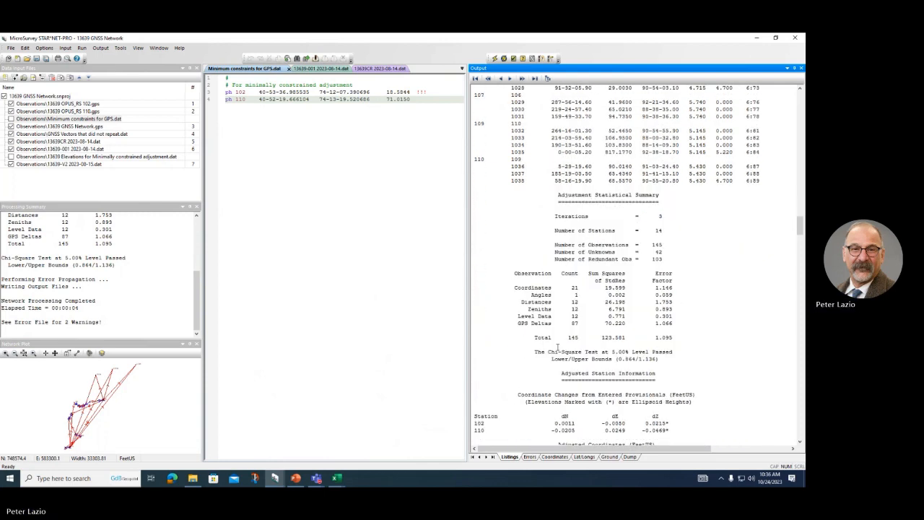
{"action": "scroll", "coordinate": [556, 344], "scroll_direction": "down", "scroll_amount": 10}
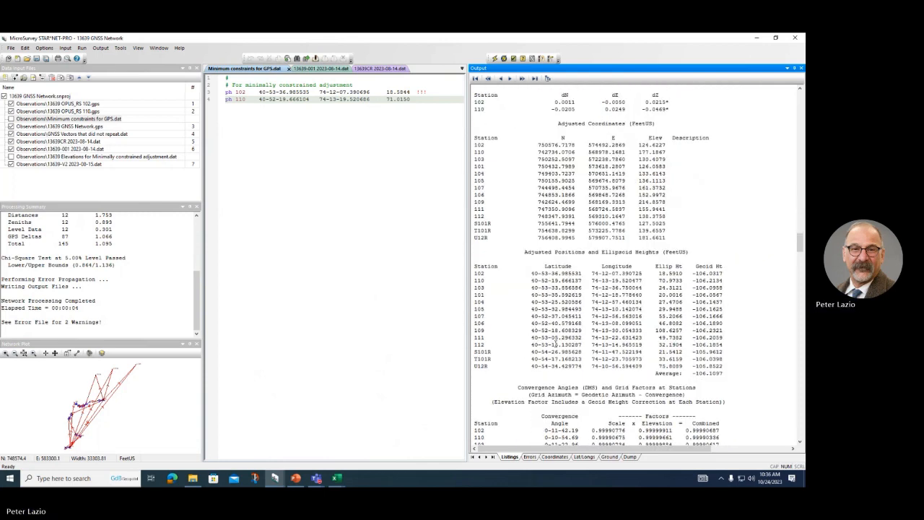
{"action": "scroll", "coordinate": [554, 345], "scroll_direction": "down", "scroll_amount": 10}
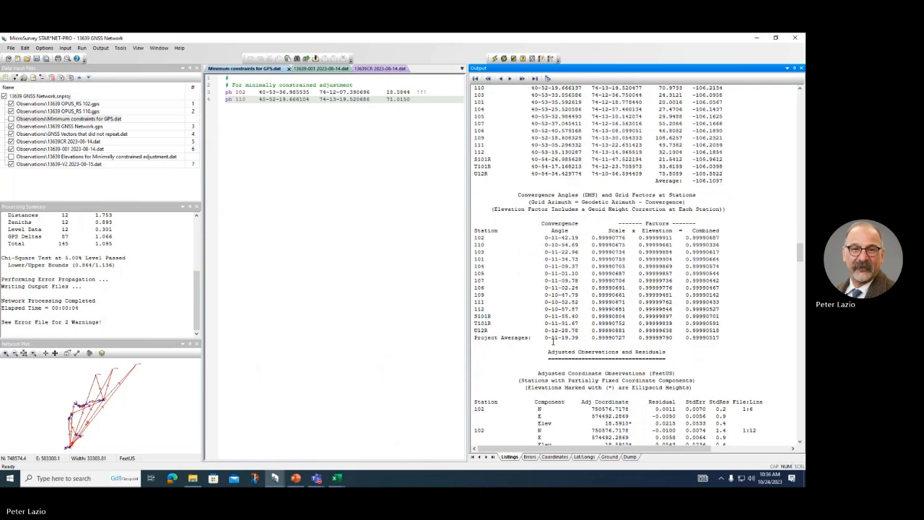
{"action": "scroll", "coordinate": [554, 342], "scroll_direction": "down", "scroll_amount": 14}
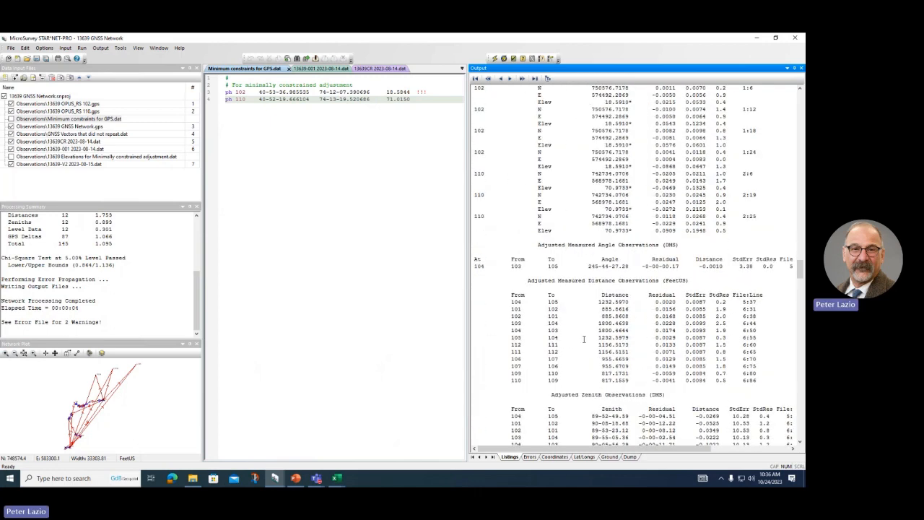
{"action": "scroll", "coordinate": [598, 296], "scroll_direction": "down", "scroll_amount": 8}
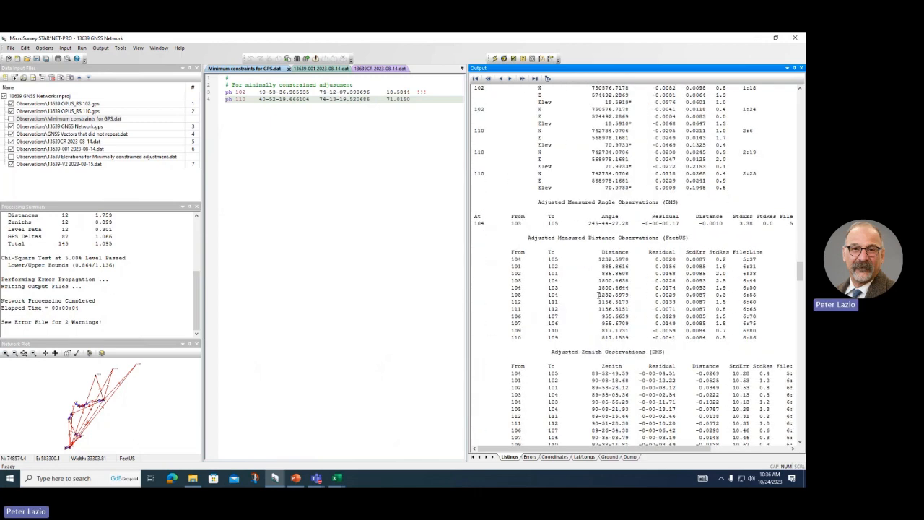
{"action": "scroll", "coordinate": [596, 309], "scroll_direction": "down", "scroll_amount": 5}
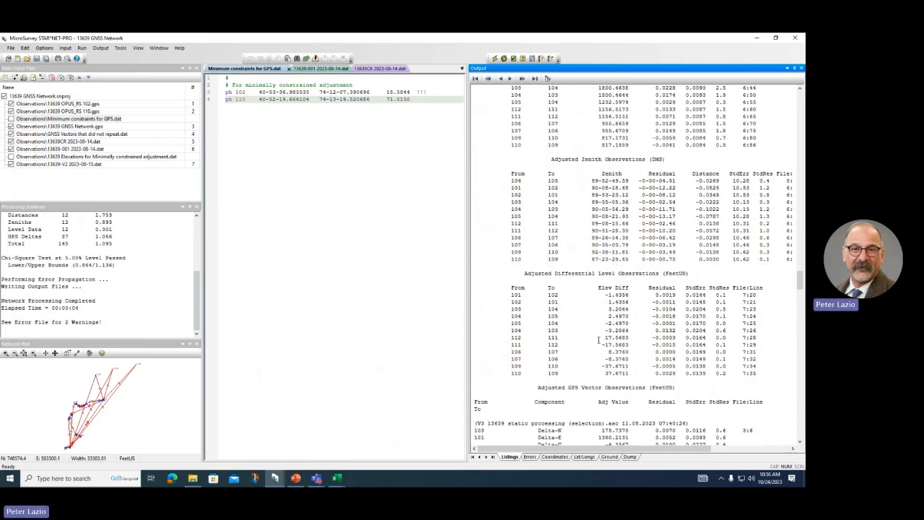
{"action": "scroll", "coordinate": [625, 289], "scroll_direction": "down", "scroll_amount": 1}
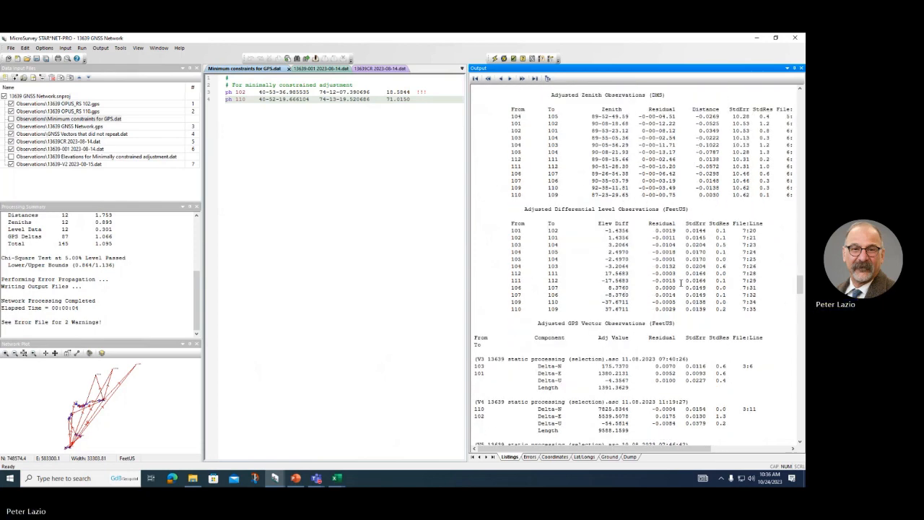
Step: Highlight rows 101–102, 102–101, 103–104, 104–105 and the 0.0144 standard error of 101–102
{"action": "left_click", "coordinate": [693, 230]}
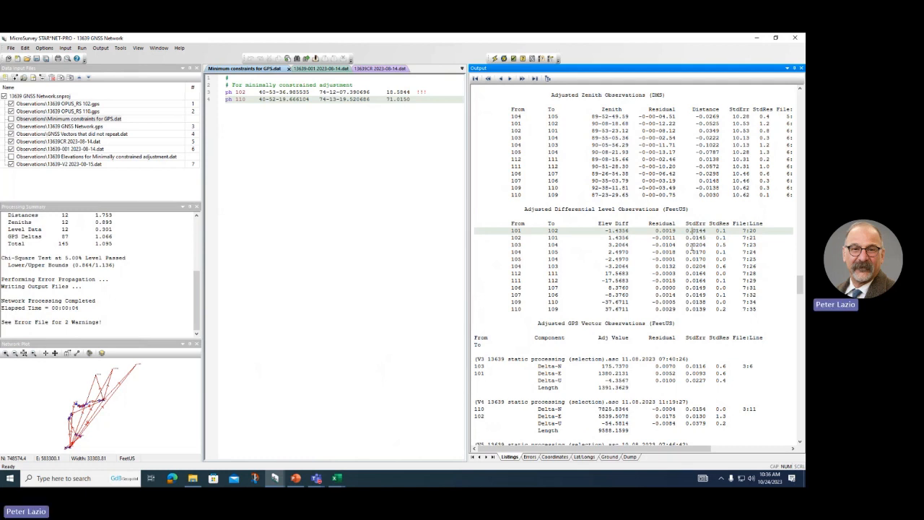
{"action": "left_click", "coordinate": [691, 238]}
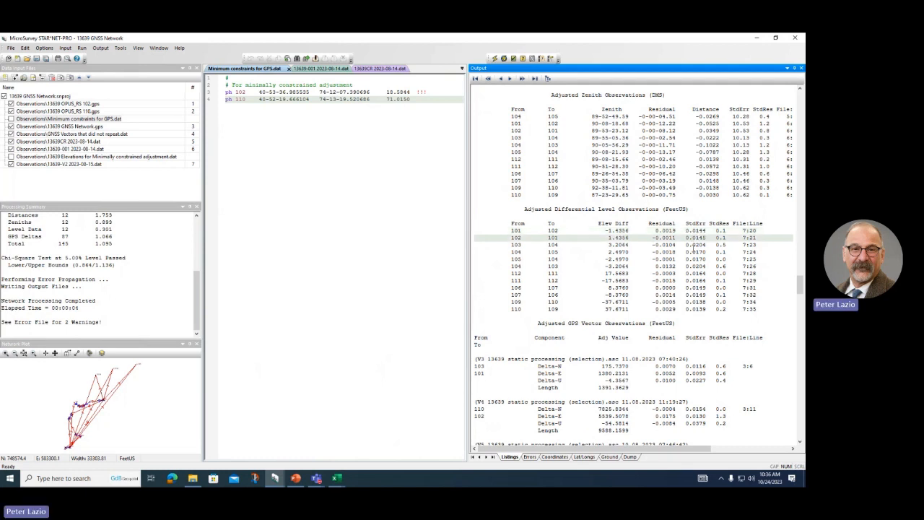
{"action": "left_click", "coordinate": [692, 246]}
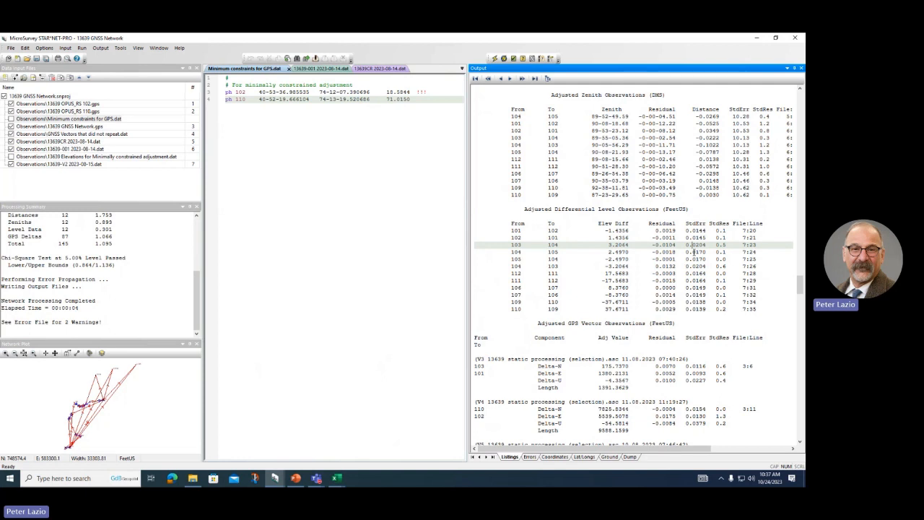
{"action": "left_click", "coordinate": [693, 252]}
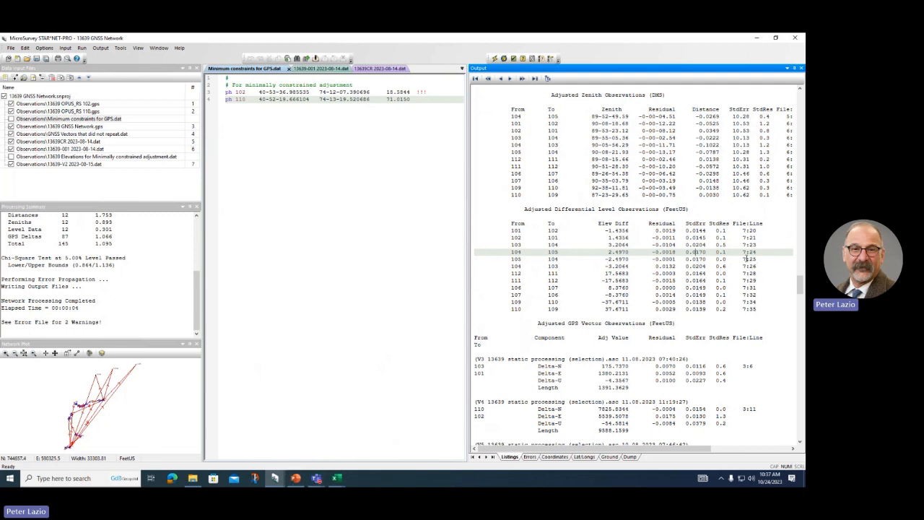
{"action": "left_click", "coordinate": [698, 231]}
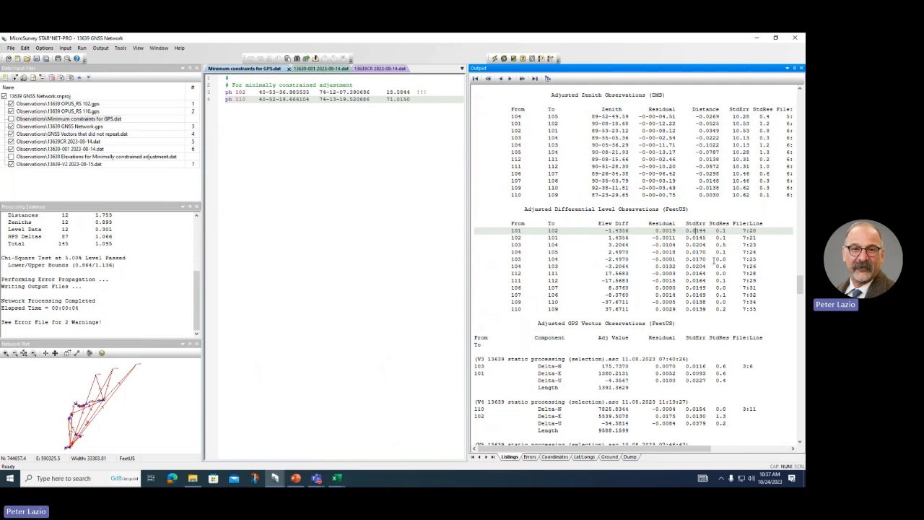
Step: Compare 104–103 on the Stand Alone Leveling Adjustment slide (-3.2182) with STAR*NET's -3.2064
{"action": "left_click", "coordinate": [296, 477]}
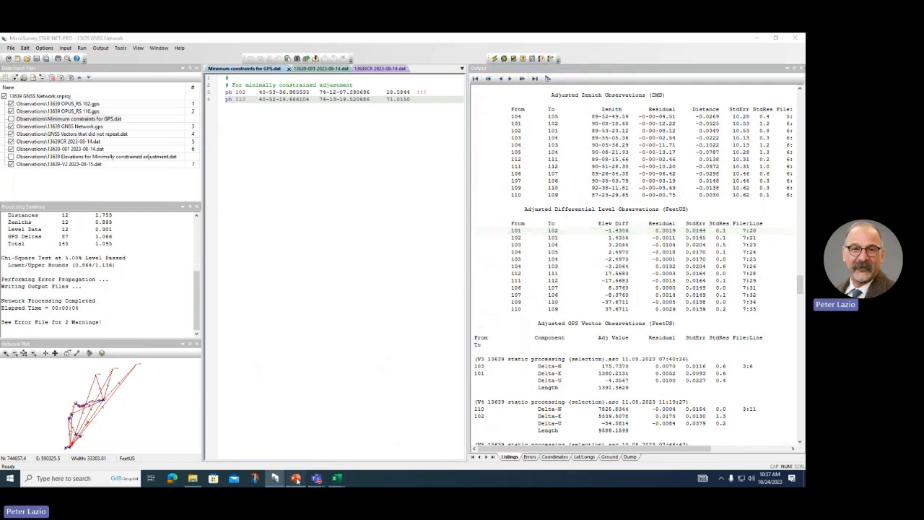
{"action": "scroll", "coordinate": [278, 328], "scroll_direction": "down", "scroll_amount": 2}
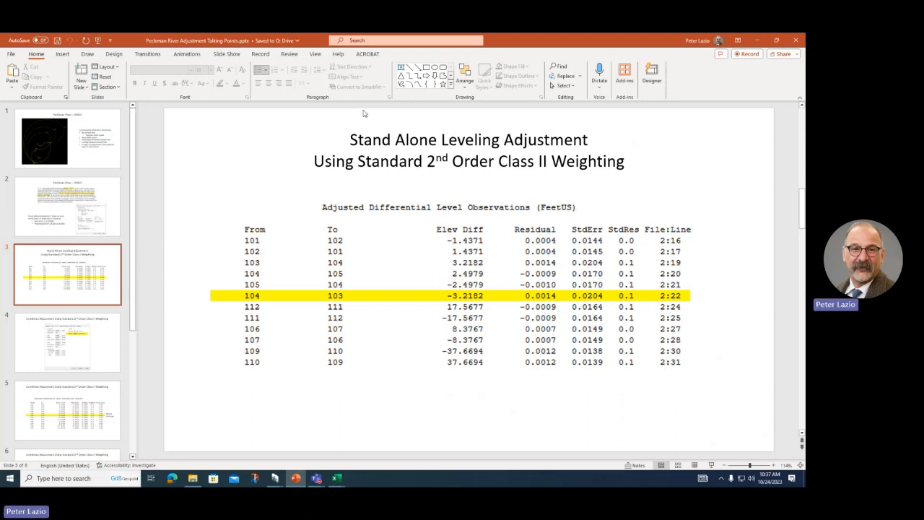
{"action": "scroll", "coordinate": [218, 245], "scroll_direction": "down", "scroll_amount": 1}
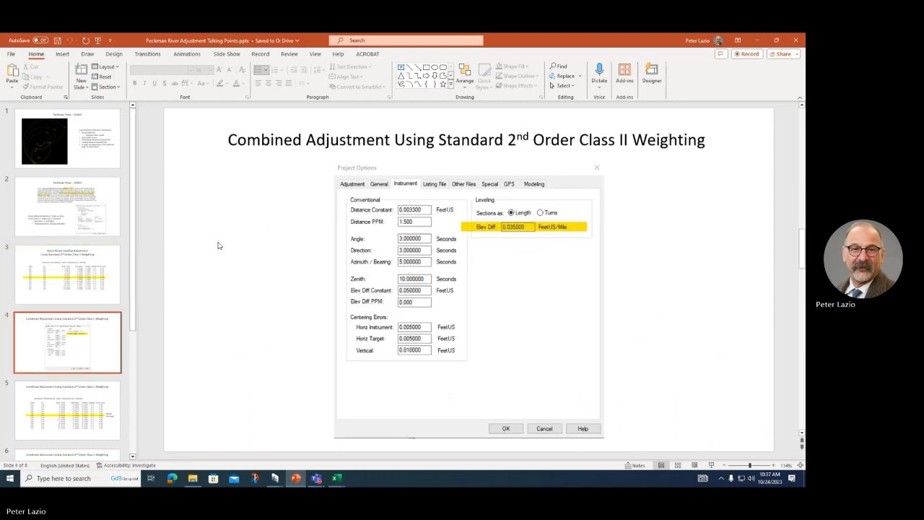
{"action": "scroll", "coordinate": [291, 215], "scroll_direction": "up", "scroll_amount": 1}
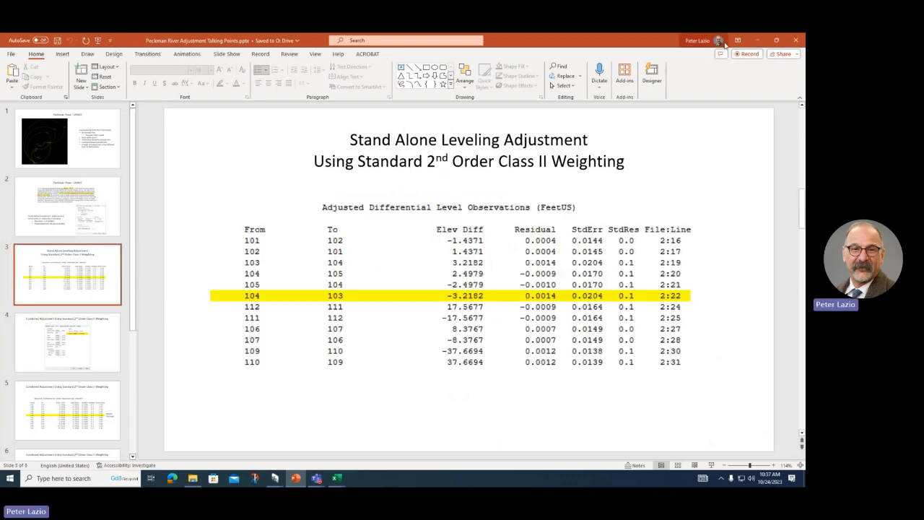
{"action": "left_click", "coordinate": [756, 39]}
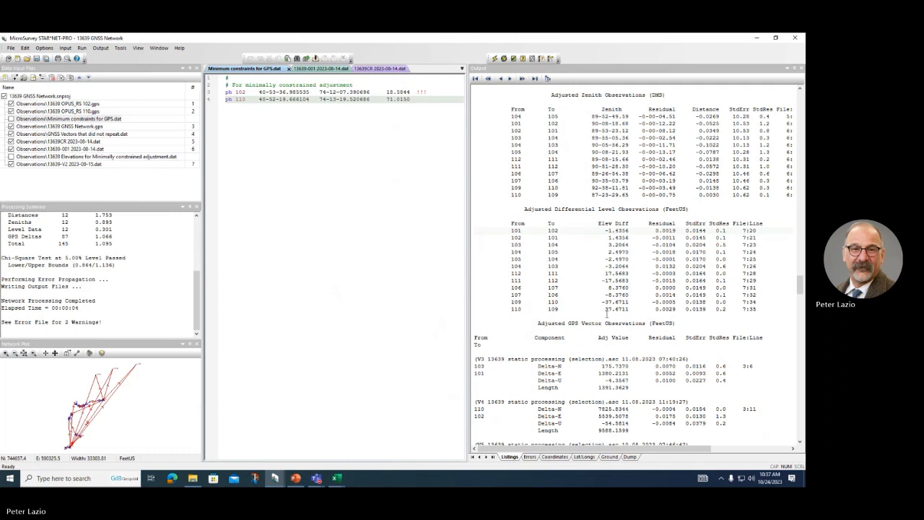
{"action": "left_click", "coordinate": [508, 267]}
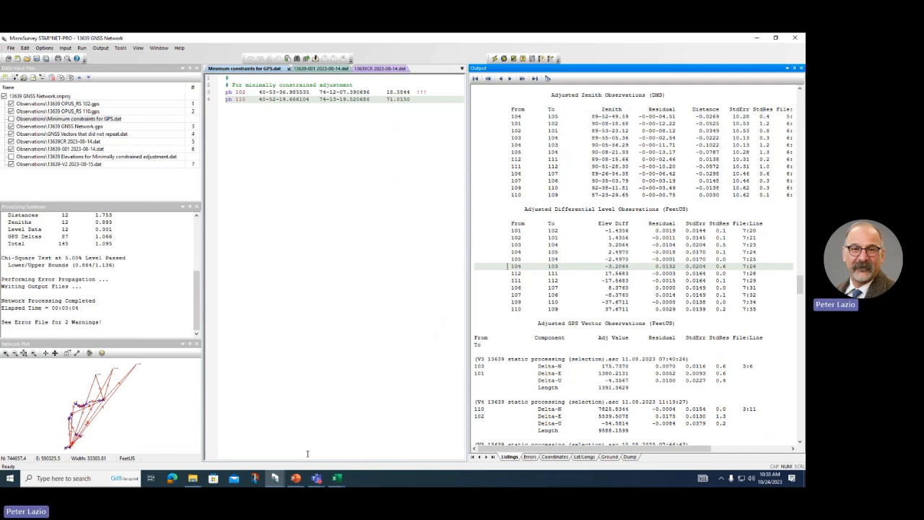
{"action": "left_click", "coordinate": [295, 478]}
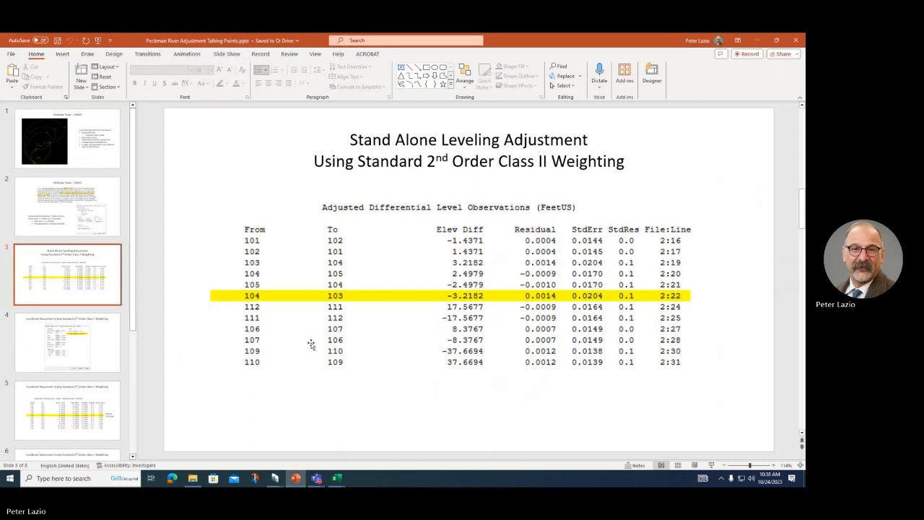
Step: Review PowerPoint slides 4–6, then return to STAR*NET-PRO showing 13639 GNSS Network.gps
{"action": "scroll", "coordinate": [306, 347], "scroll_direction": "down", "scroll_amount": 1}
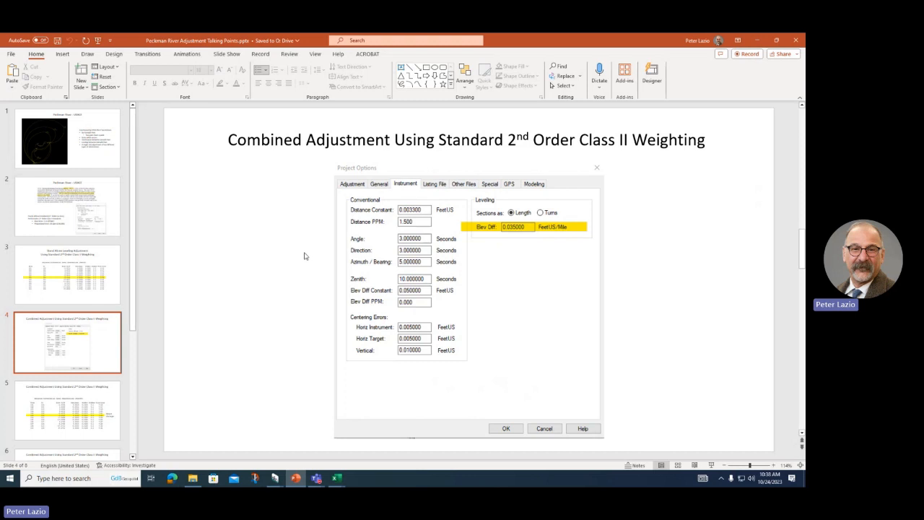
{"action": "scroll", "coordinate": [304, 256], "scroll_direction": "down", "scroll_amount": 1}
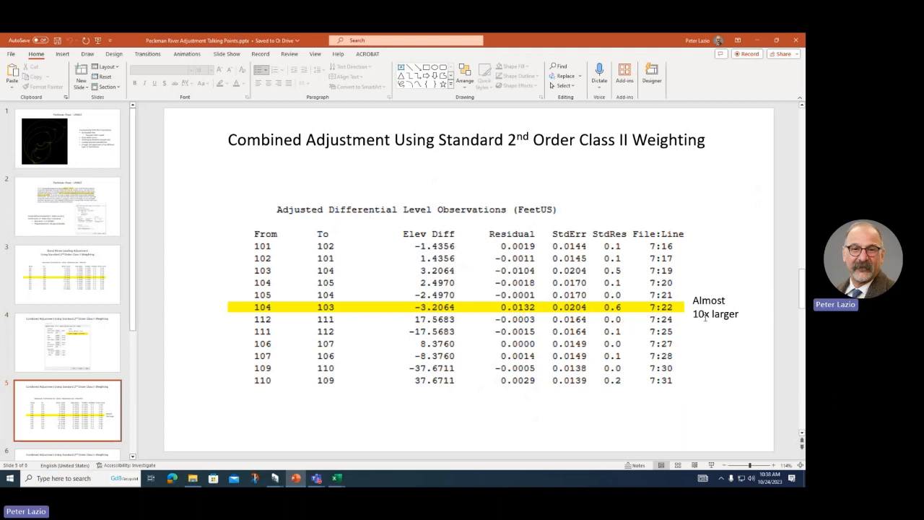
{"action": "scroll", "coordinate": [483, 298], "scroll_direction": "down", "scroll_amount": 1}
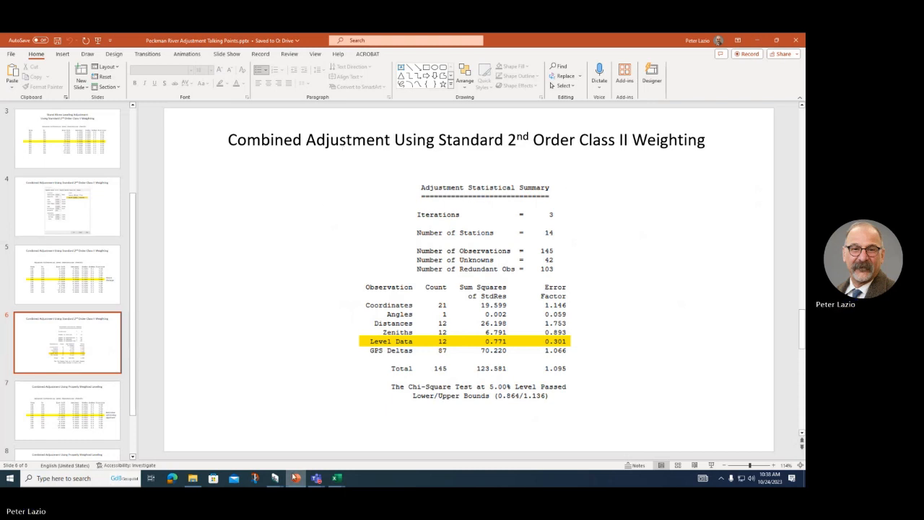
{"action": "mouse_move", "coordinate": [274, 479]}
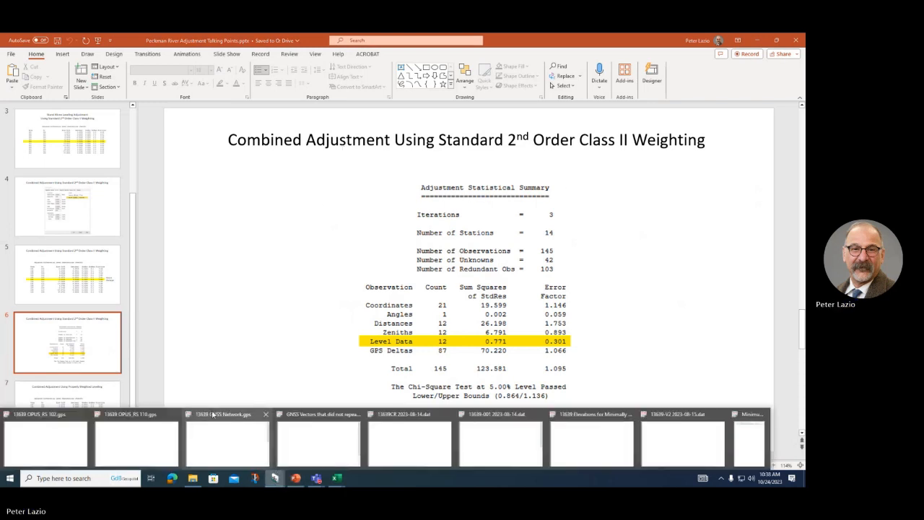
{"action": "left_click", "coordinate": [235, 444]}
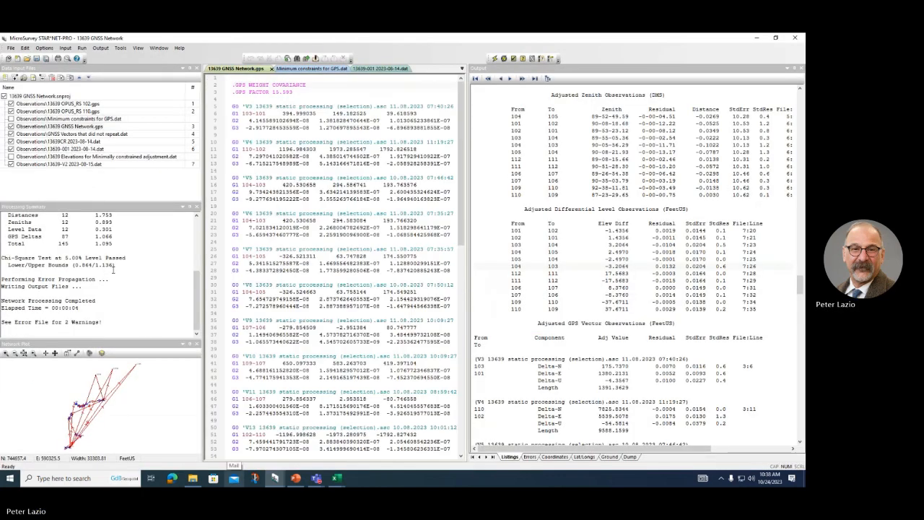
{"action": "scroll", "coordinate": [117, 264], "scroll_direction": "up", "scroll_amount": 1}
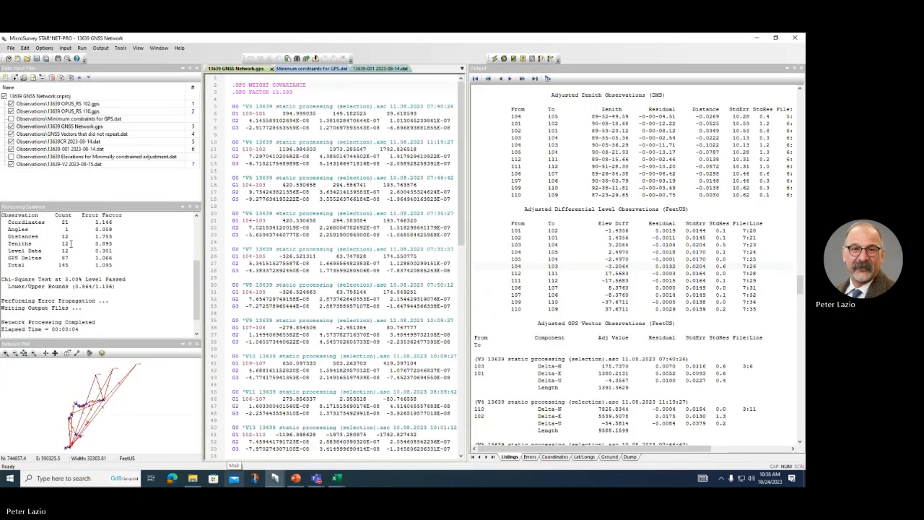
{"action": "left_click", "coordinate": [52, 250]}
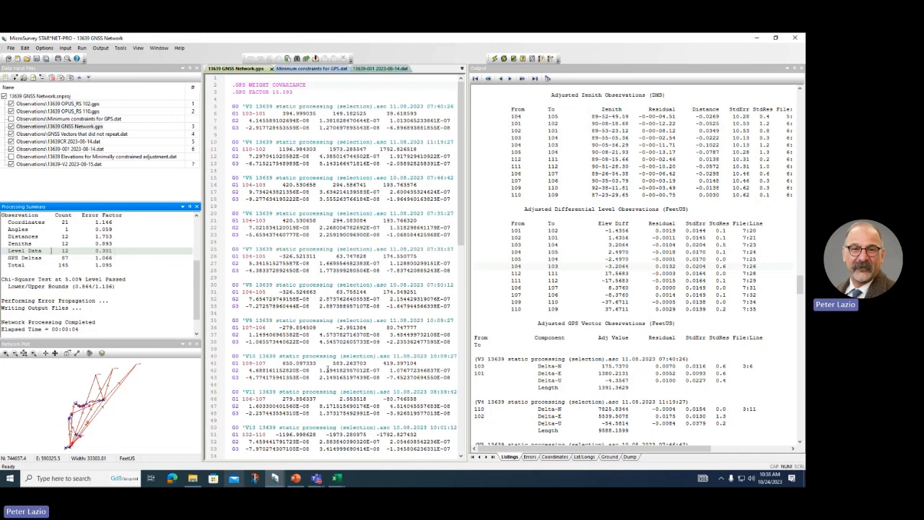
{"action": "left_click", "coordinate": [296, 478]}
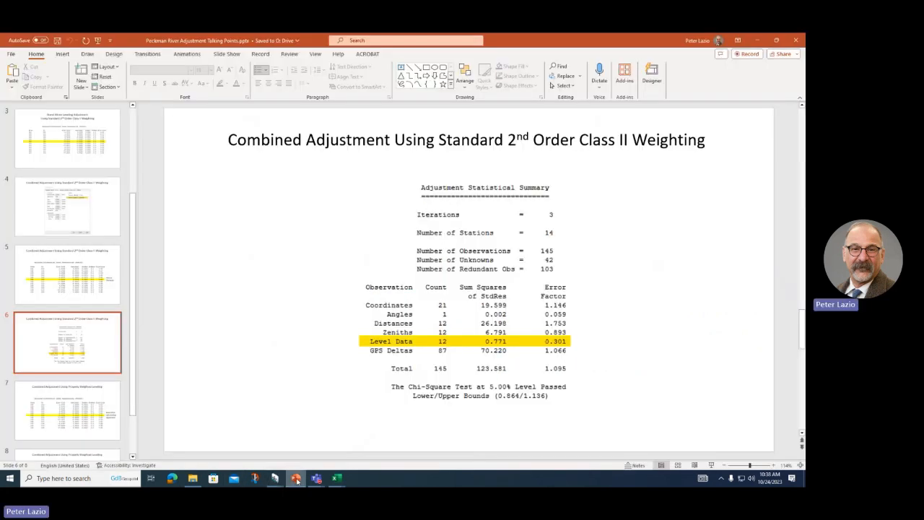
{"action": "scroll", "coordinate": [291, 388], "scroll_direction": "down", "scroll_amount": 1}
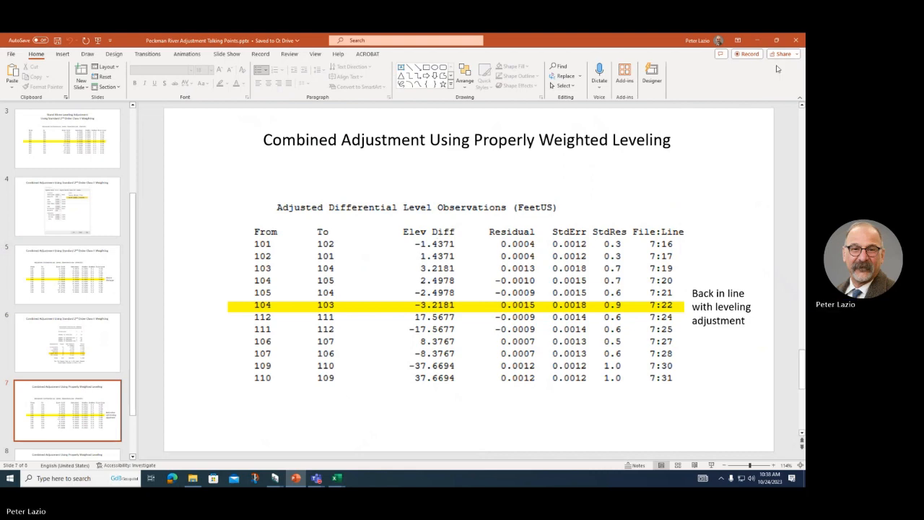
{"action": "left_click", "coordinate": [755, 40]}
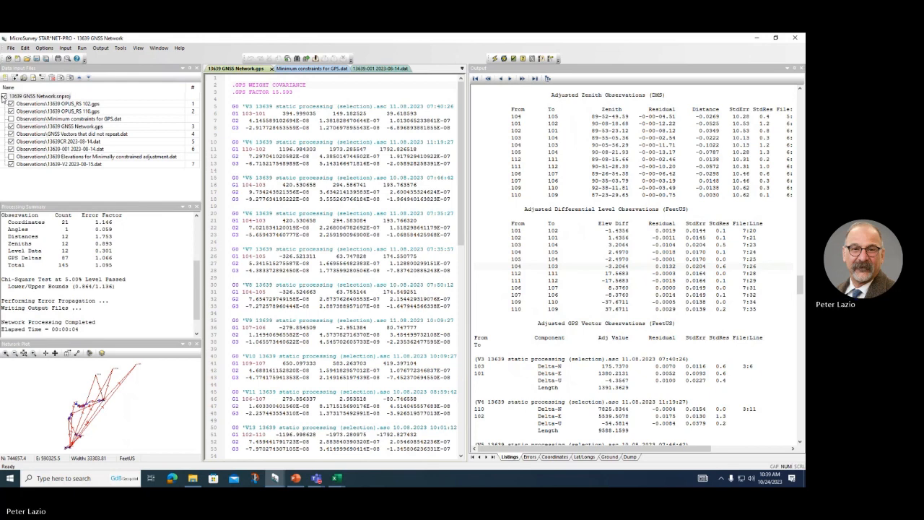
Step: Include and open only the Elevations and V2 leveling files, and uncomment .LWEIGHT 1 in V2
{"action": "left_click", "coordinate": [4, 96]}
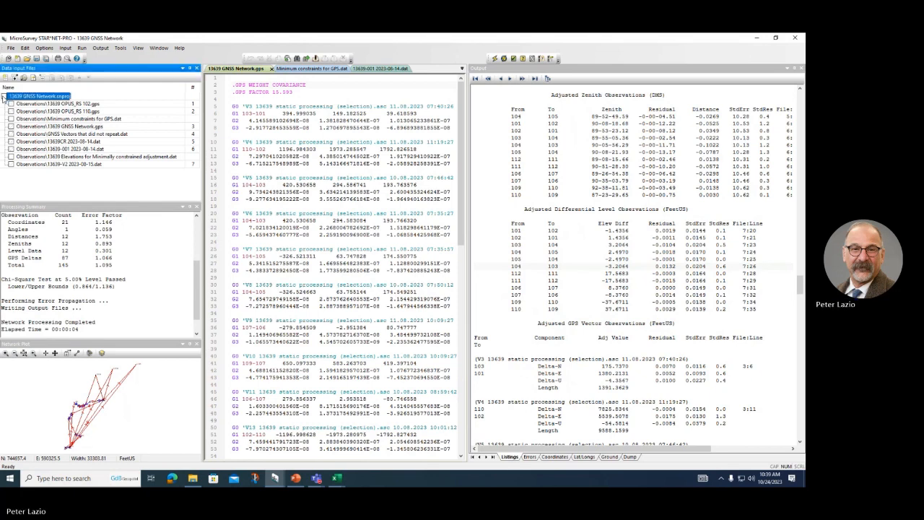
{"action": "left_click", "coordinate": [12, 157]}
{"action": "left_click", "coordinate": [11, 165]}
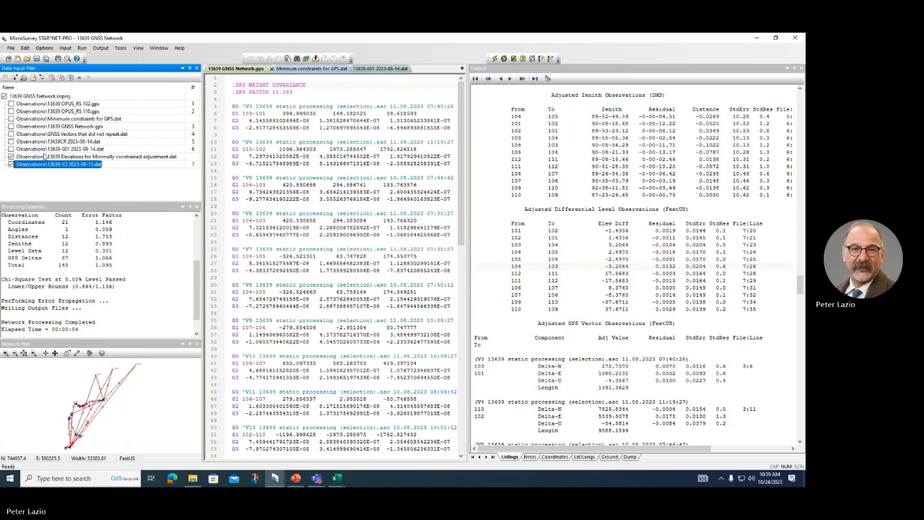
{"action": "left_click", "coordinate": [43, 157]}
{"action": "double_click", "coordinate": [48, 162]}
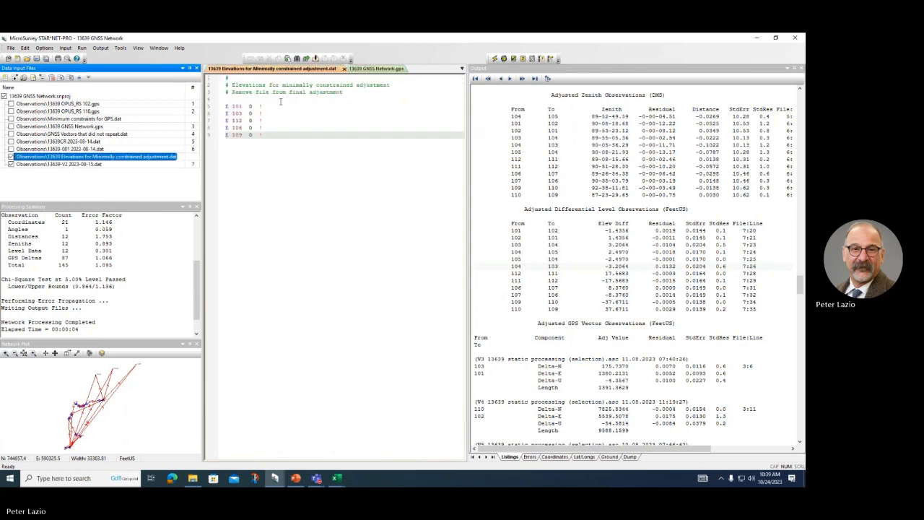
{"action": "double_click", "coordinate": [36, 165]}
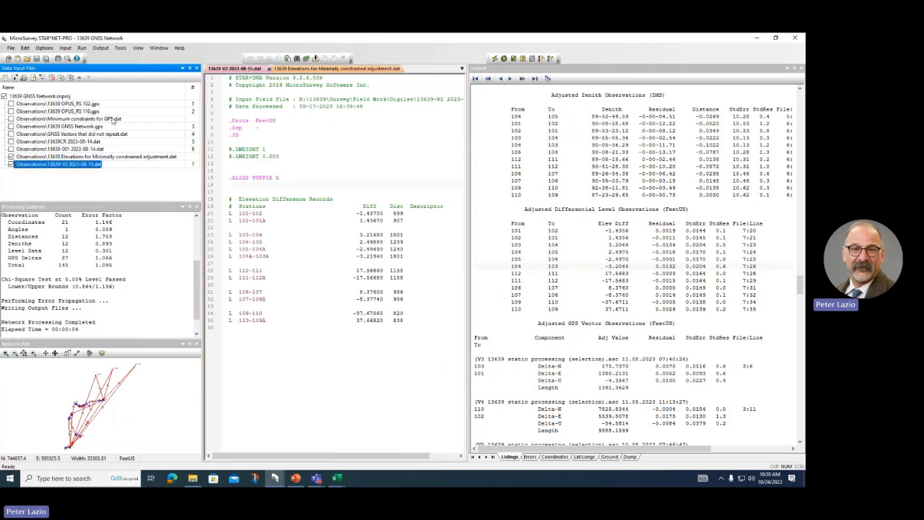
{"action": "left_click", "coordinate": [231, 149]}
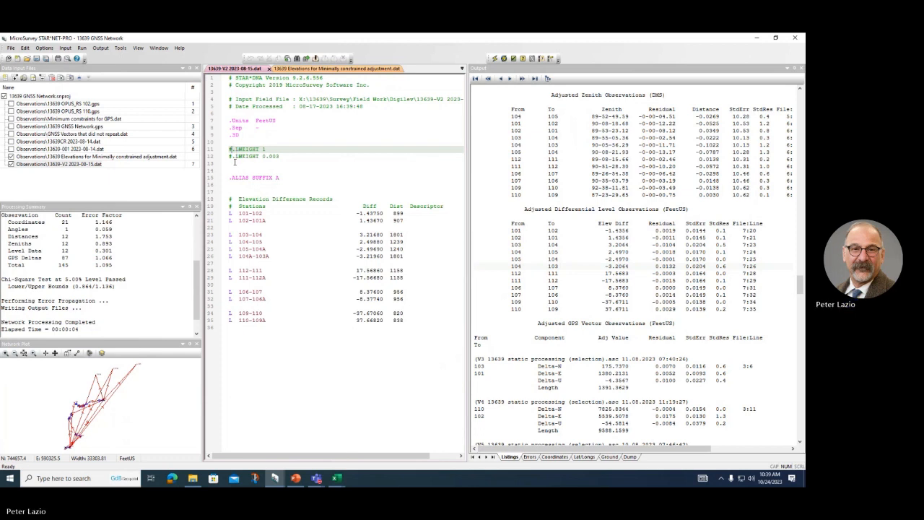
{"action": "key", "text": "BackSpace"}
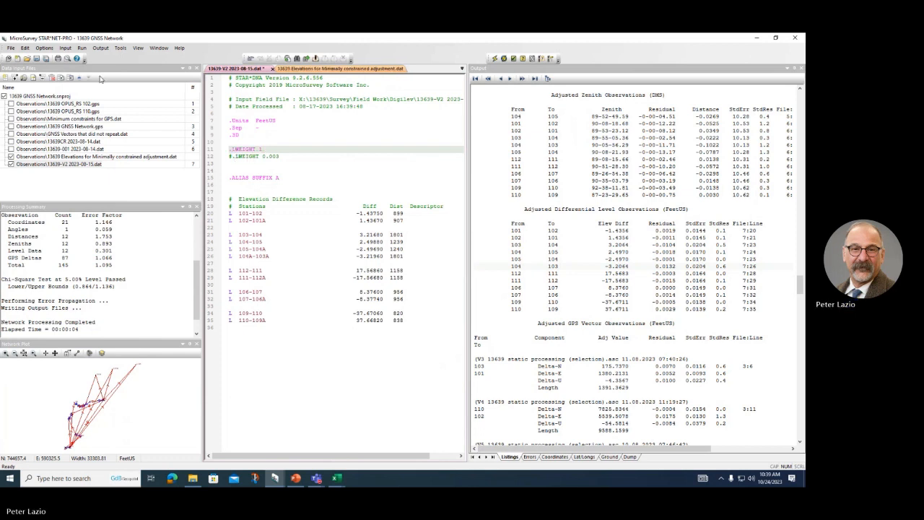
{"action": "left_click", "coordinate": [44, 48]}
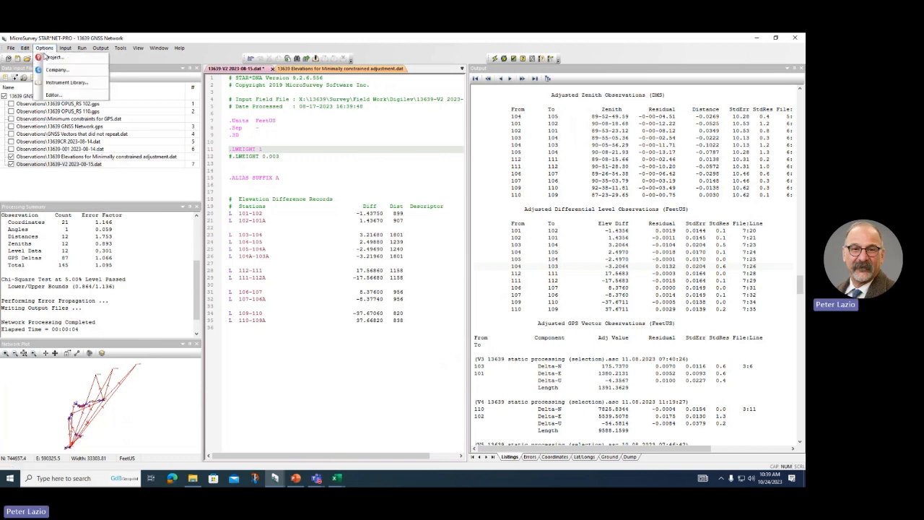
{"action": "left_click", "coordinate": [54, 57]}
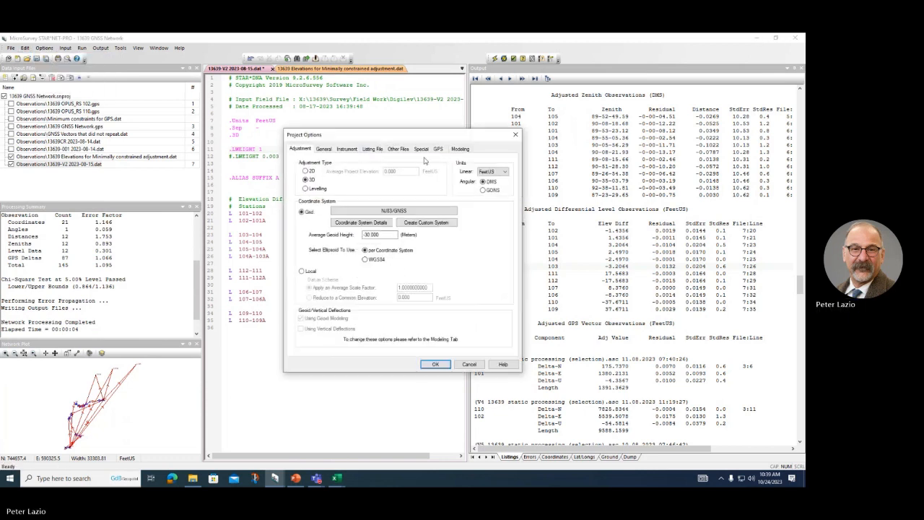
{"action": "left_click", "coordinate": [346, 149]}
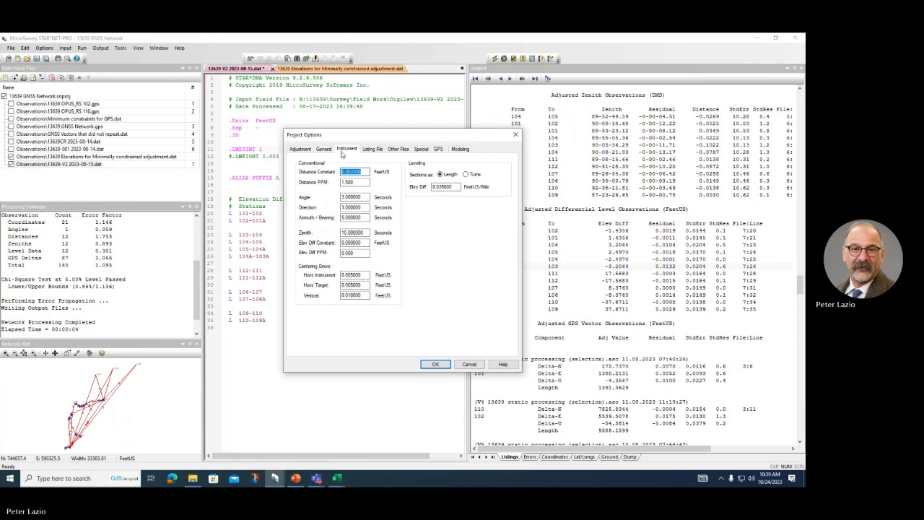
{"action": "left_click", "coordinate": [300, 150]}
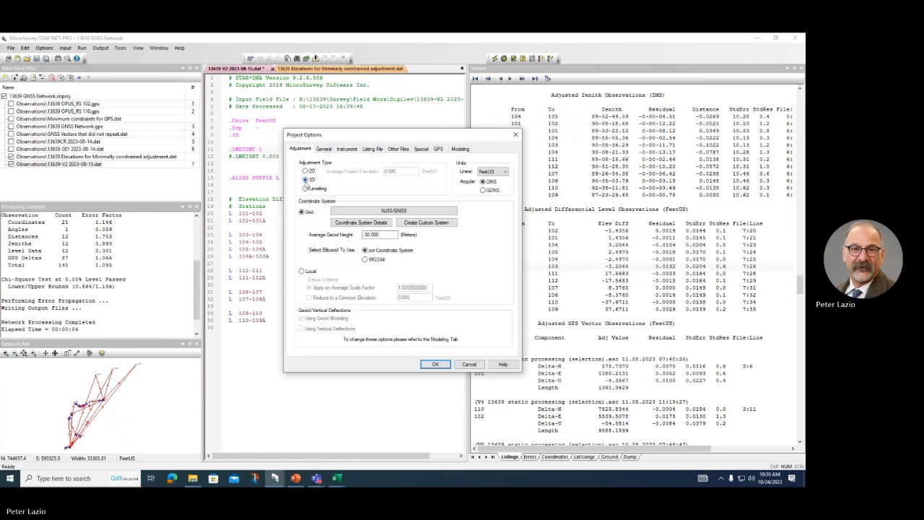
{"action": "left_click", "coordinate": [308, 189]}
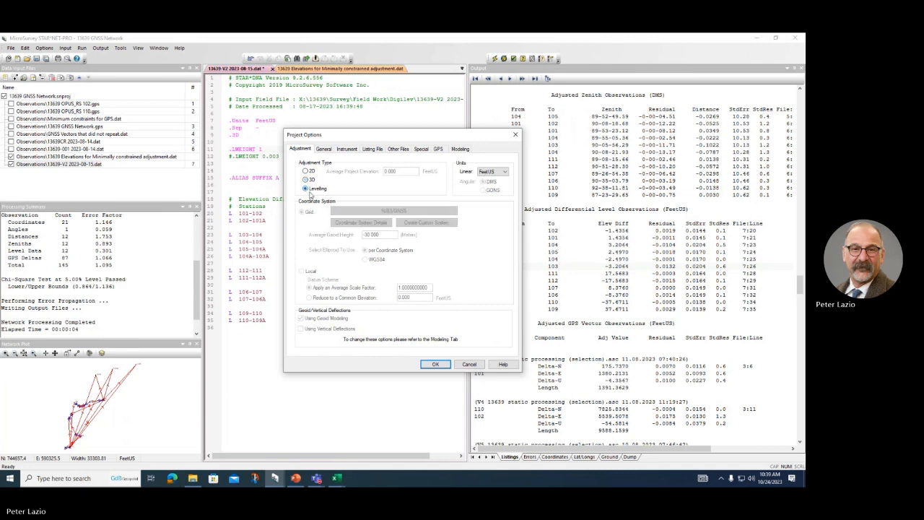
{"action": "left_click", "coordinate": [340, 150]}
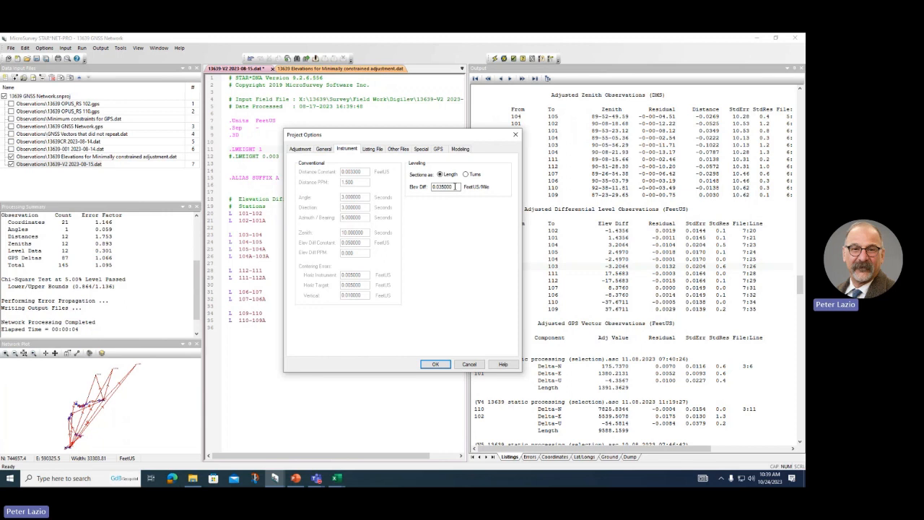
{"action": "left_click", "coordinate": [470, 364]}
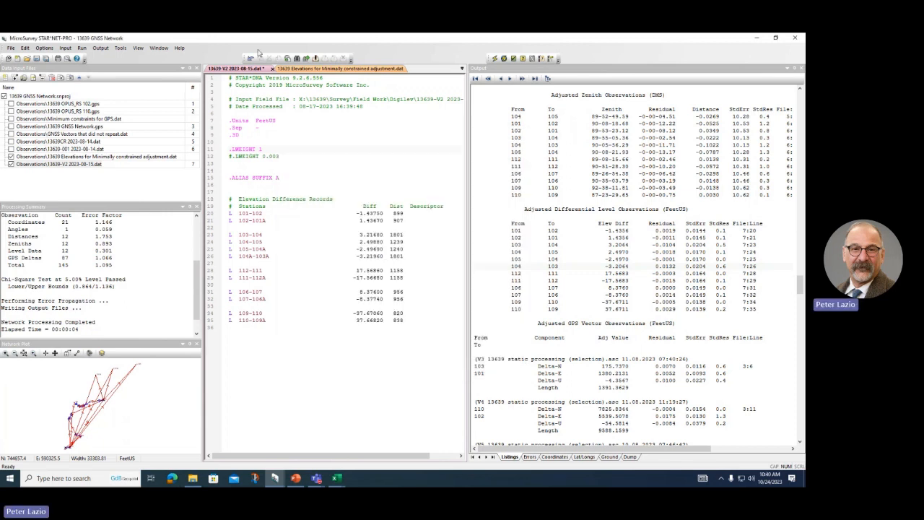
Step: Save the V2 file during a failed 3D run, then set the project adjustment type to Levelling
{"action": "left_click", "coordinate": [497, 61]}
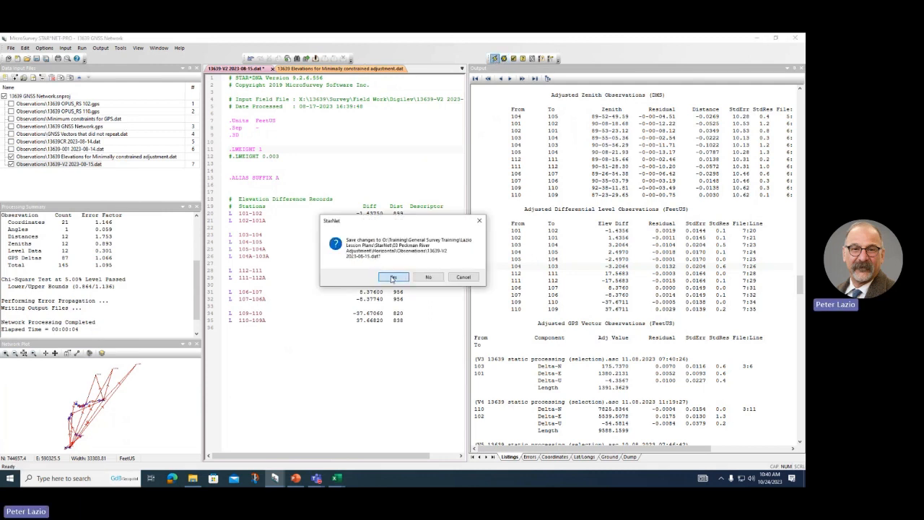
{"action": "left_click", "coordinate": [391, 278]}
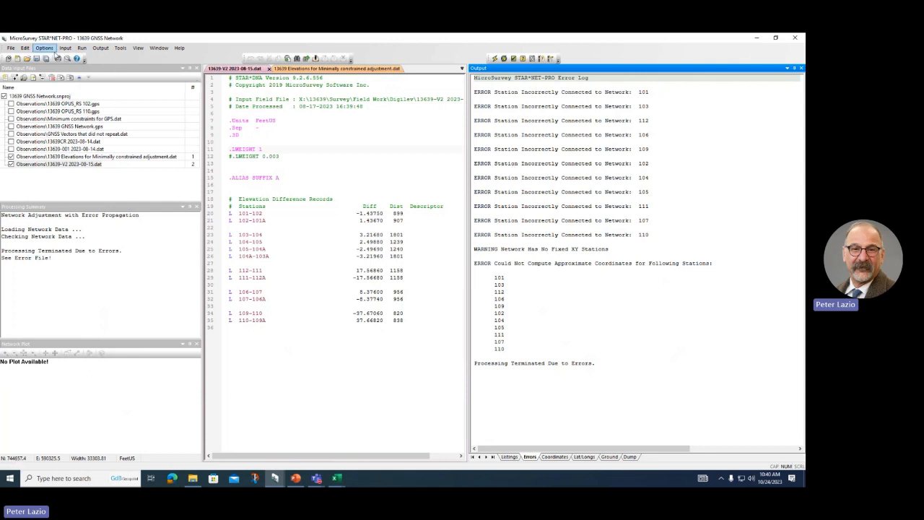
{"action": "left_click", "coordinate": [44, 48]}
{"action": "left_click", "coordinate": [51, 64]}
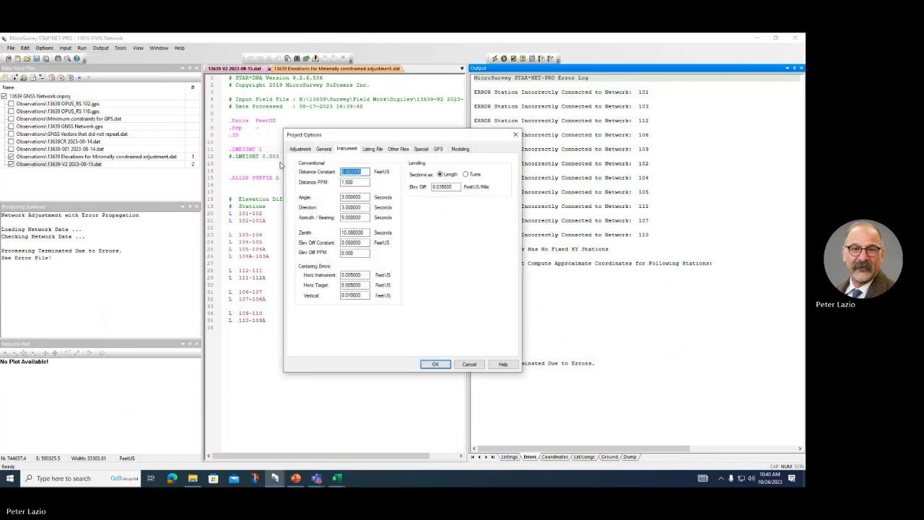
{"action": "left_click", "coordinate": [309, 148]}
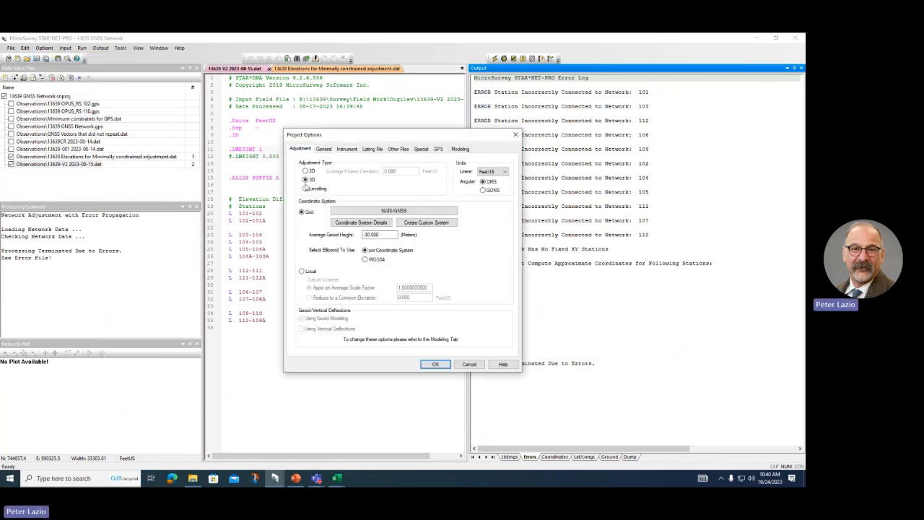
{"action": "left_click", "coordinate": [306, 189]}
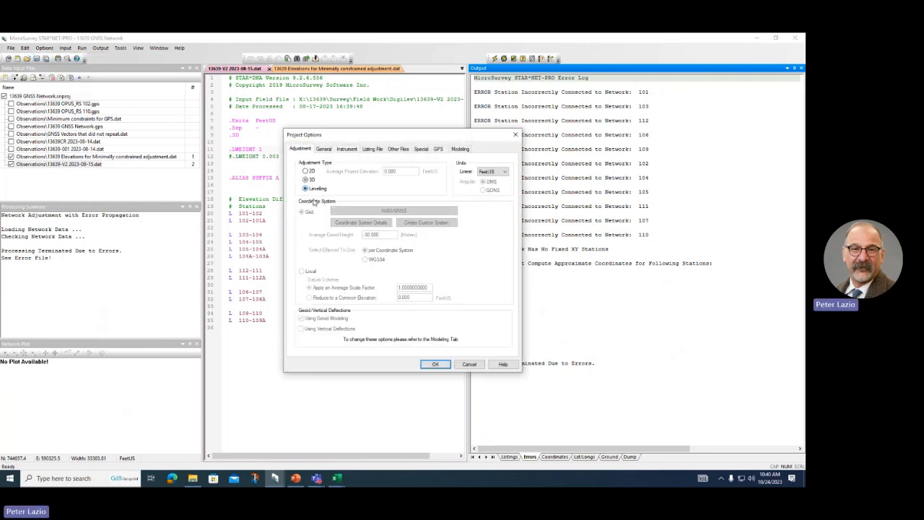
{"action": "left_click", "coordinate": [434, 365]}
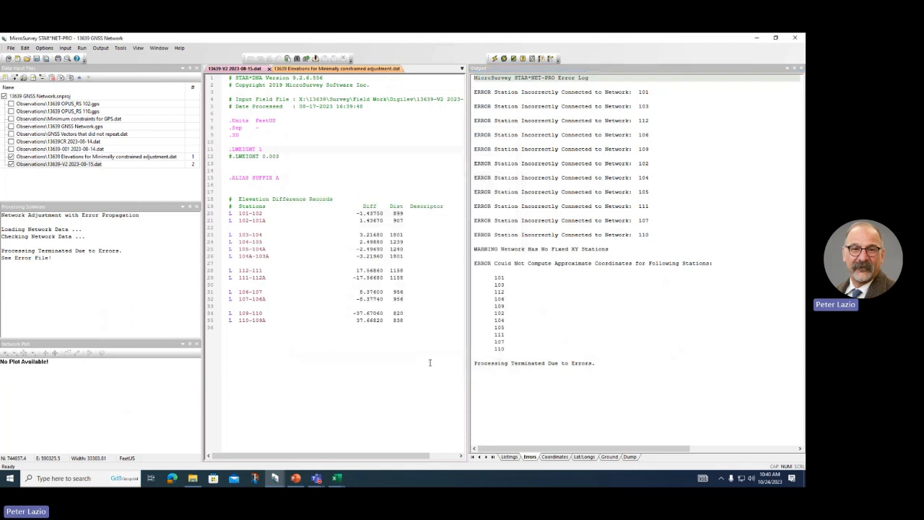
Step: Swap the V2 leveling weight from .LWEIGHT 1 to .LWEIGHT 0.003, then save and rerun the adjustment
{"action": "left_click", "coordinate": [494, 59]}
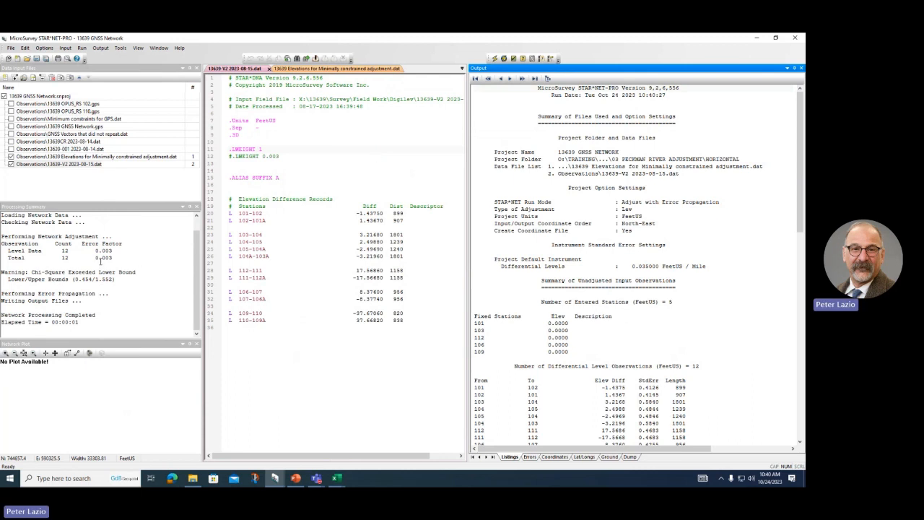
{"action": "left_click", "coordinate": [232, 148]}
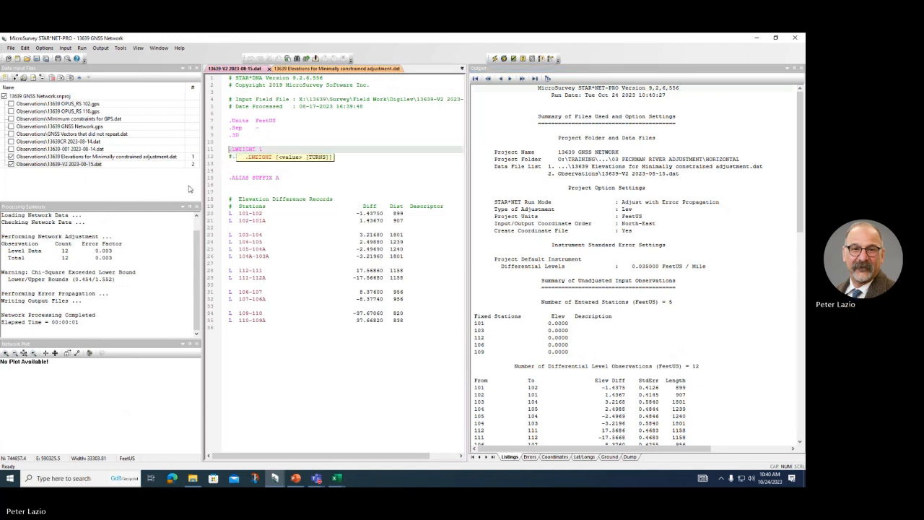
{"action": "type", "text": "#"}
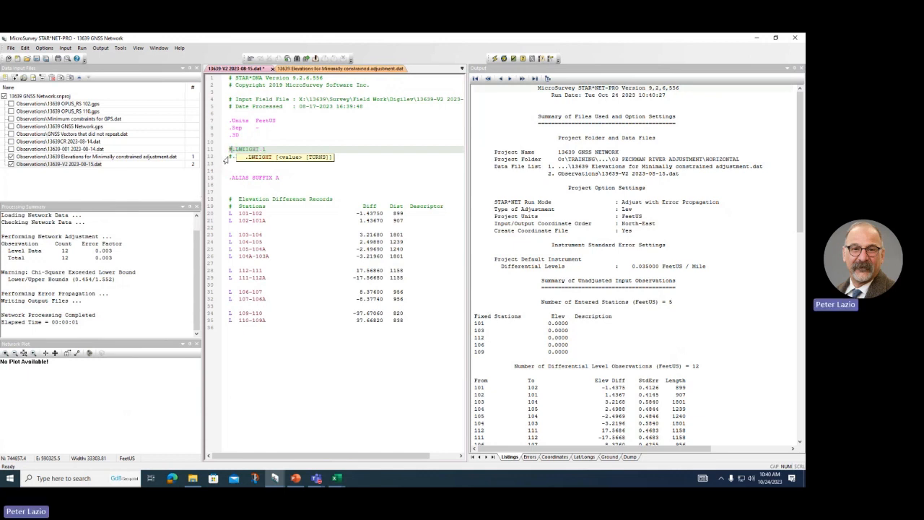
{"action": "left_click", "coordinate": [226, 157]}
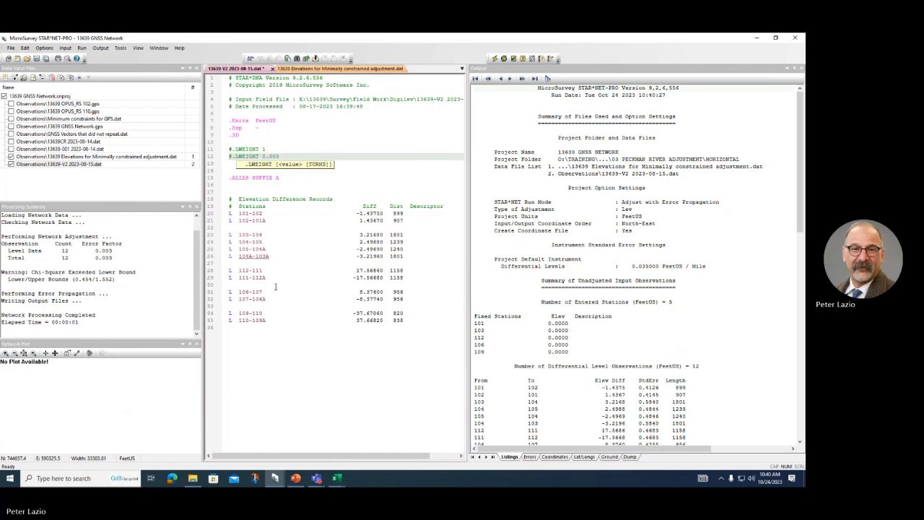
{"action": "key", "text": "Delete"}
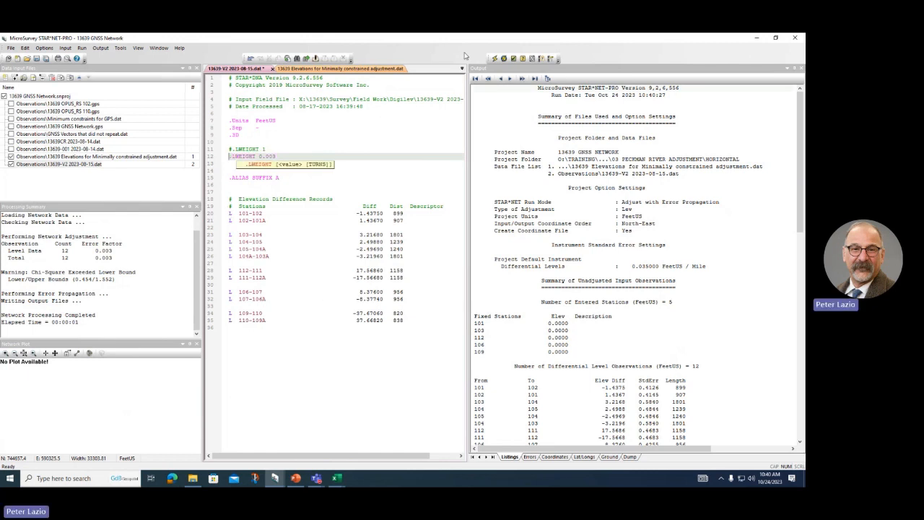
{"action": "left_click", "coordinate": [494, 59]}
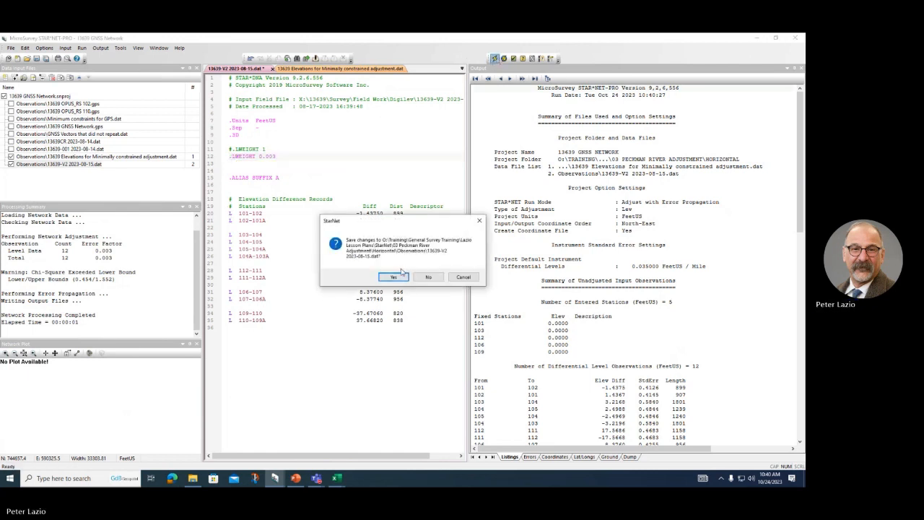
{"action": "left_click", "coordinate": [393, 276]}
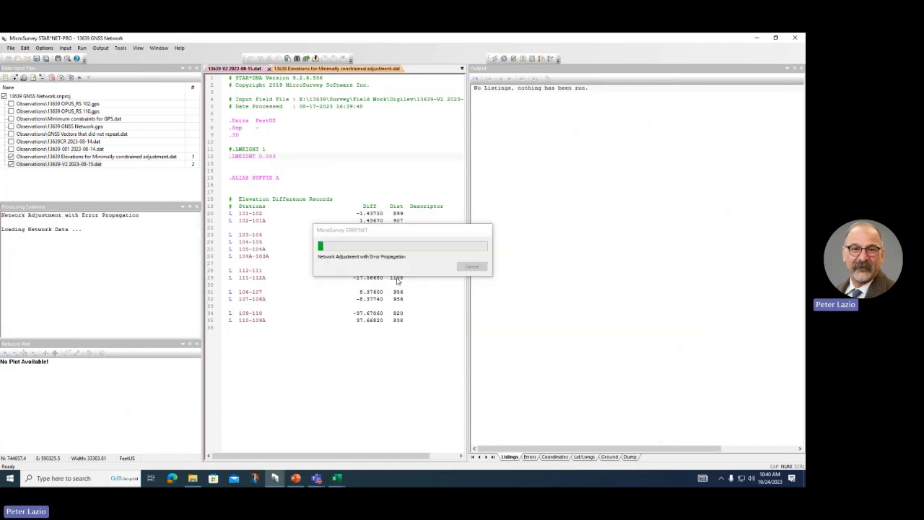
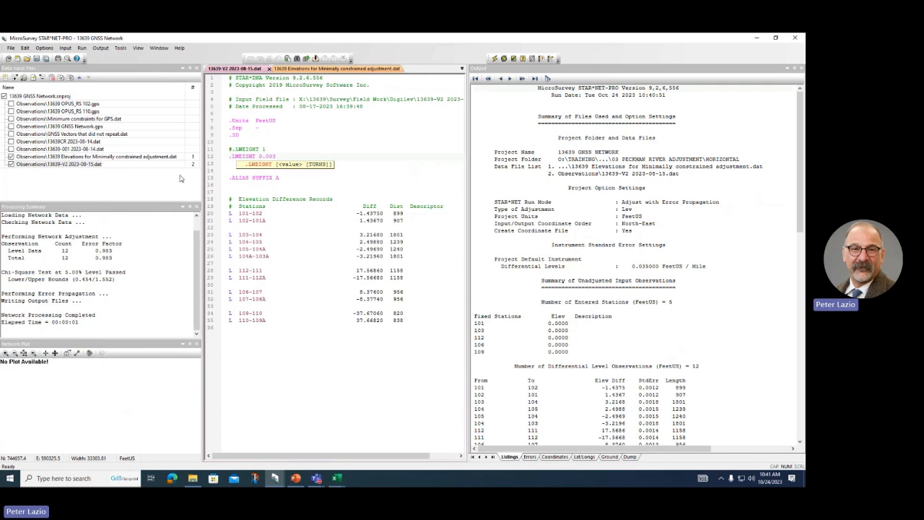
Step: Comment out the .LWEIGHT 0.003 line on line 12 with #, so neither leveling weight line is active
{"action": "left_click", "coordinate": [229, 157]}
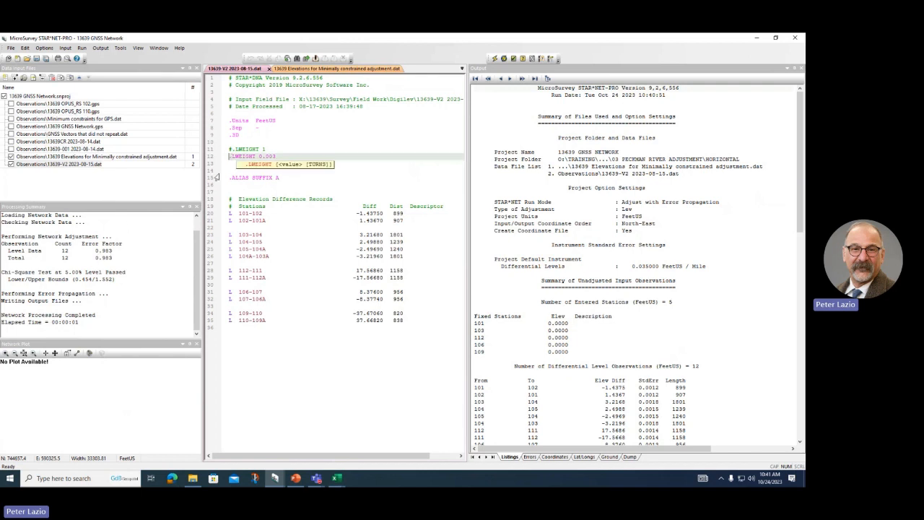
{"action": "type", "text": "#"}
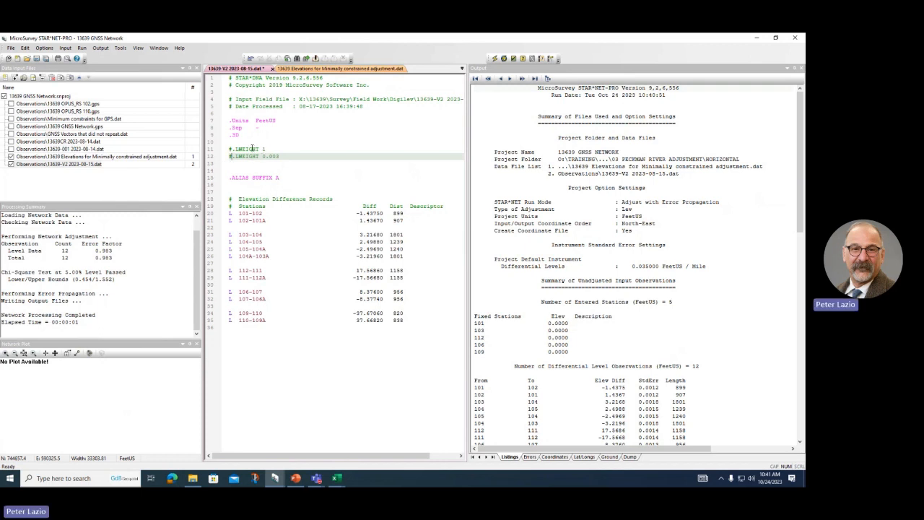
{"action": "left_click", "coordinate": [252, 148]}
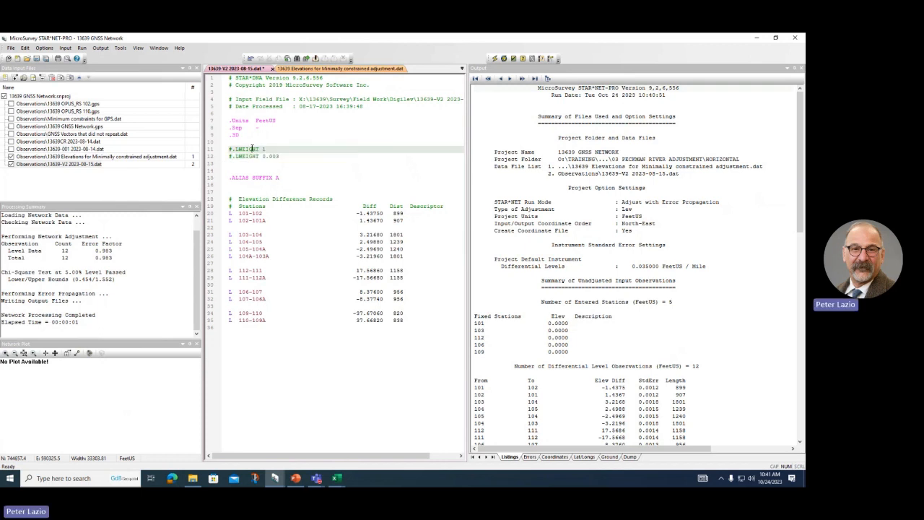
Step: Set the project Leveling Elev Diff error to 1.000000 FeetUS/Mile, then save and rerun the adjustment
{"action": "left_click", "coordinate": [44, 49]}
{"action": "left_click", "coordinate": [45, 58]}
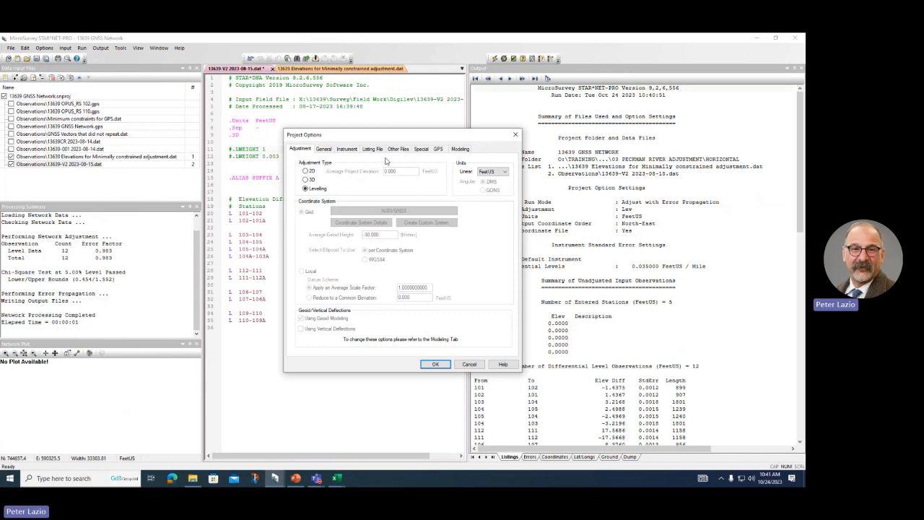
{"action": "left_click", "coordinate": [344, 150]}
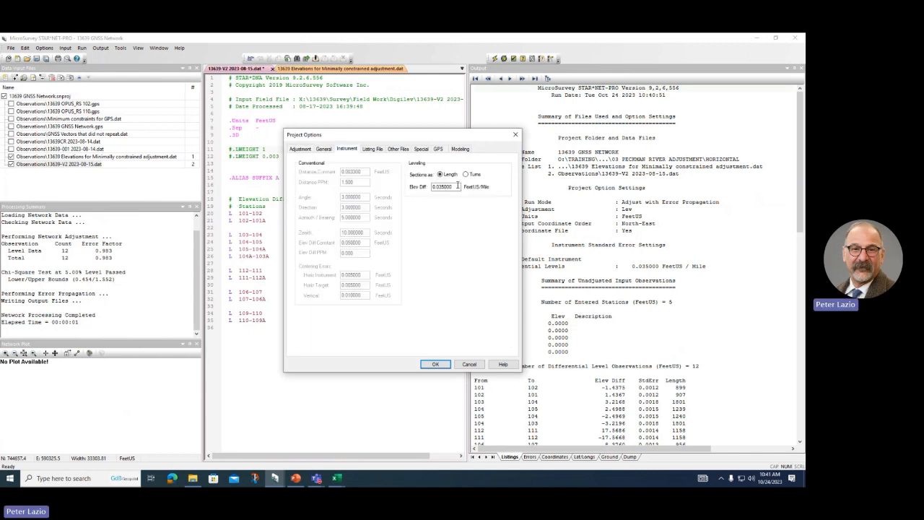
{"action": "left_click_drag", "start_coordinate": [457, 186], "coordinate": [428, 190]}
{"action": "left_click", "coordinate": [435, 364]}
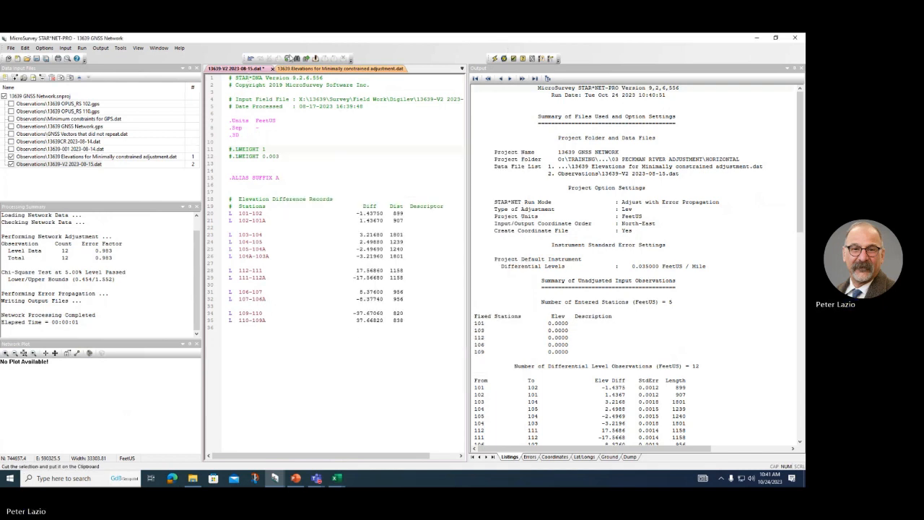
{"action": "left_click", "coordinate": [494, 60]}
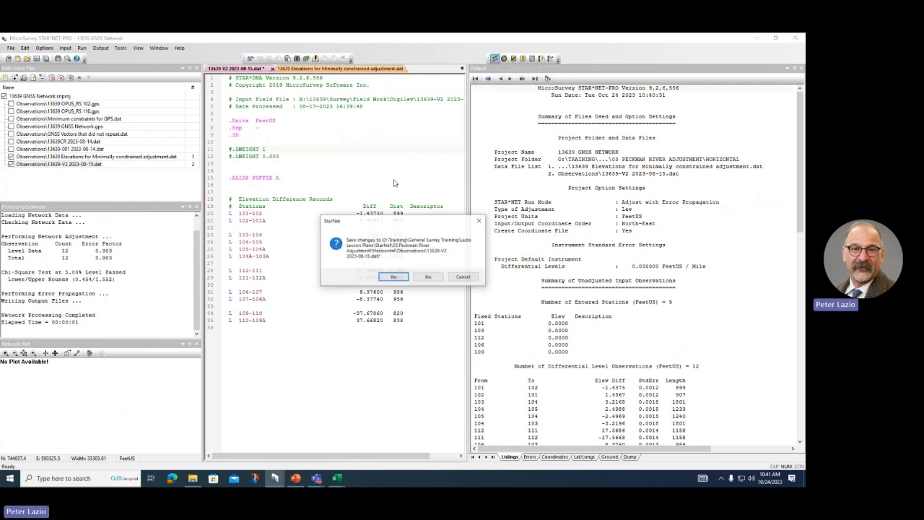
{"action": "left_click", "coordinate": [394, 277]}
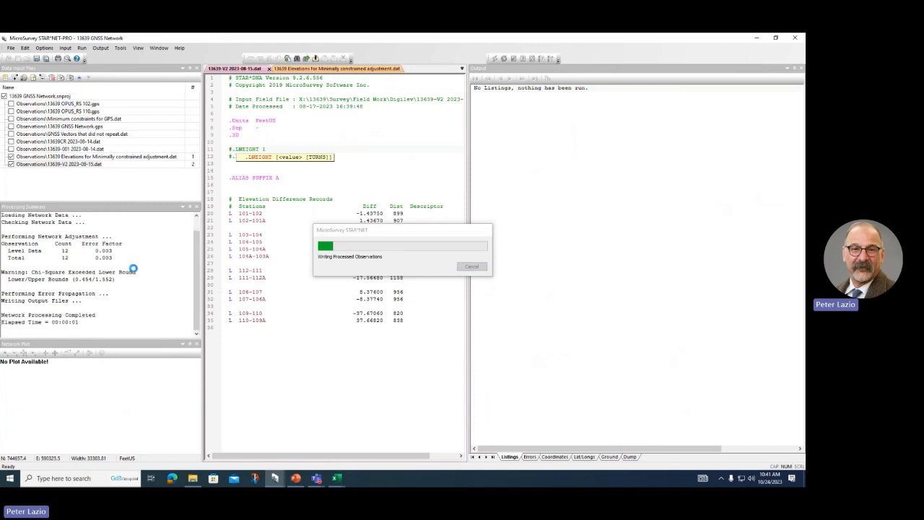
Step: Remove the # from line 12 so .LWEIGHT 0.003 is active again
{"action": "left_click", "coordinate": [237, 169]}
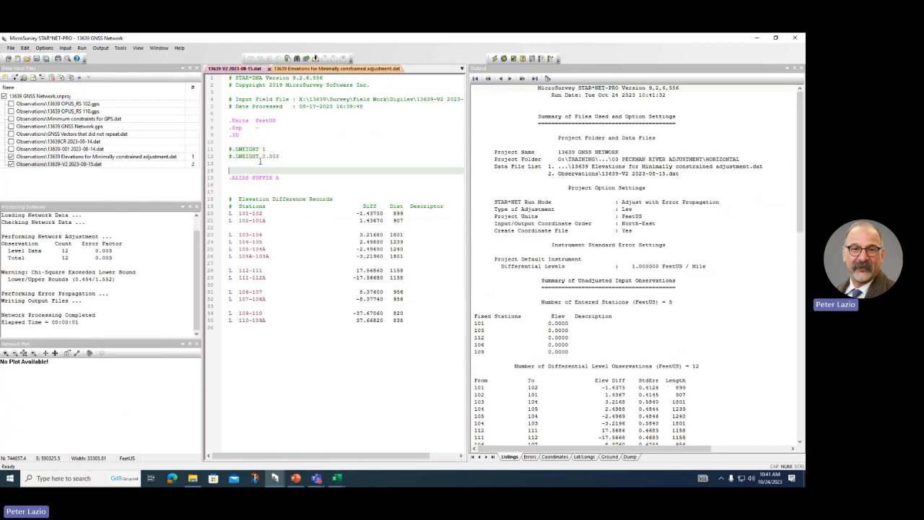
{"action": "left_click", "coordinate": [234, 156]}
{"action": "key", "text": "BackSpace"}
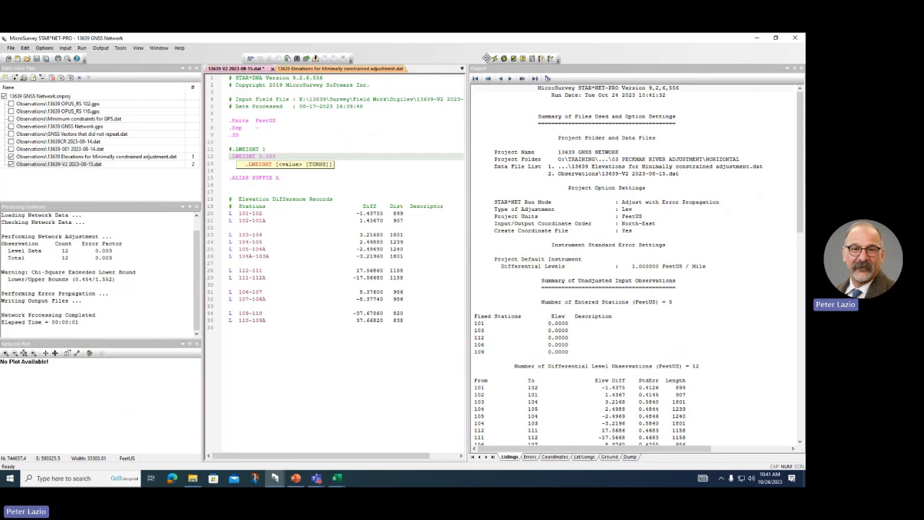
Step: Change the project Leveling Elev Diff standard error from 1.000000 to 0.003 FeetUS/Mile
{"action": "left_click", "coordinate": [44, 48]}
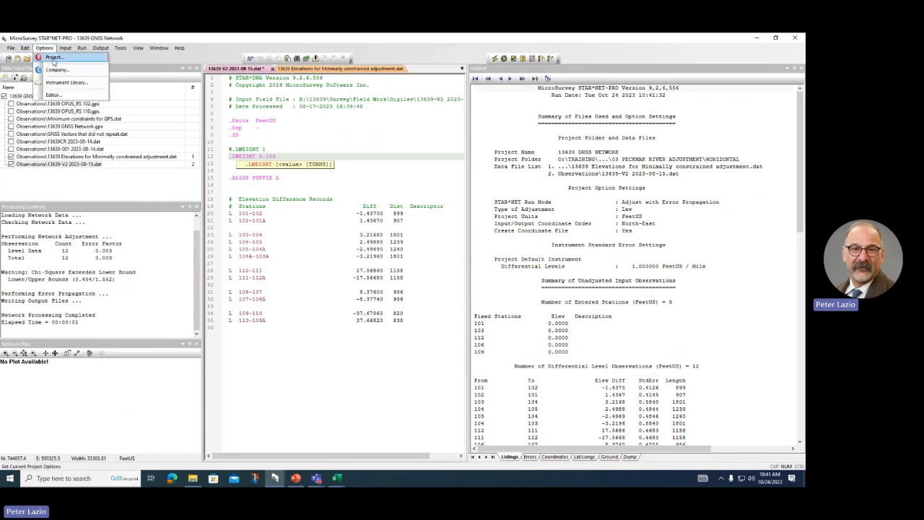
{"action": "left_click", "coordinate": [51, 60]}
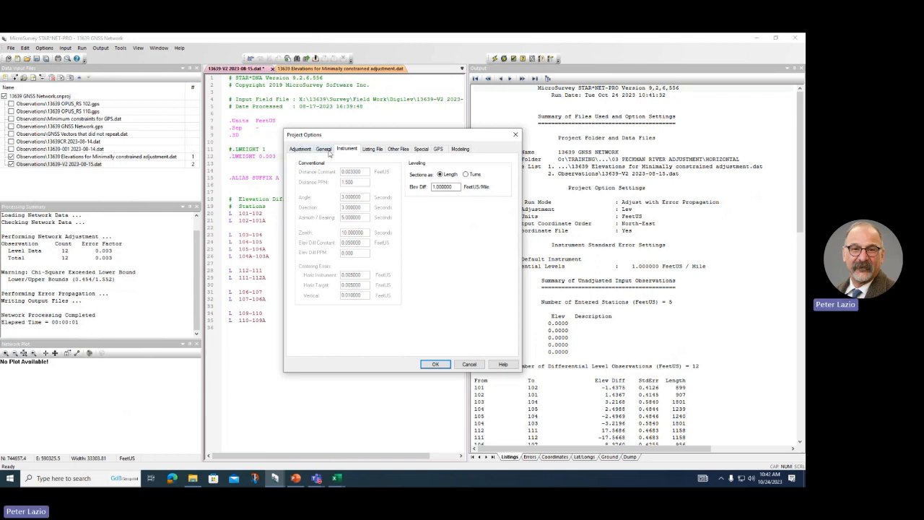
{"action": "left_click", "coordinate": [330, 152]}
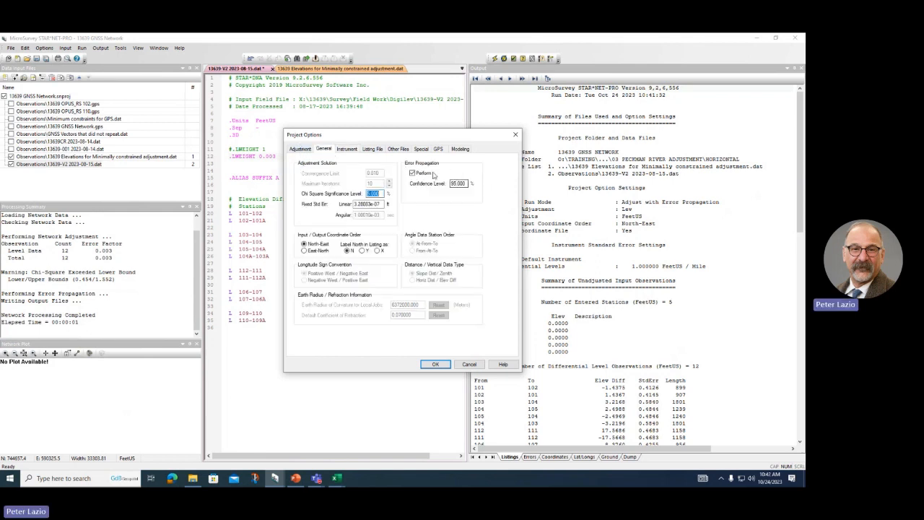
{"action": "left_click", "coordinate": [347, 148]}
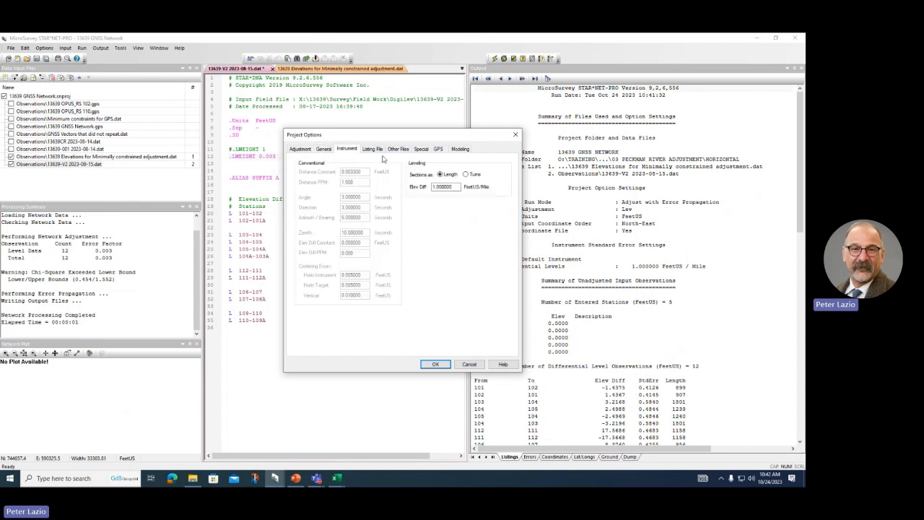
{"action": "double_click", "coordinate": [456, 186]}
{"action": "key", "text": "Delete"}
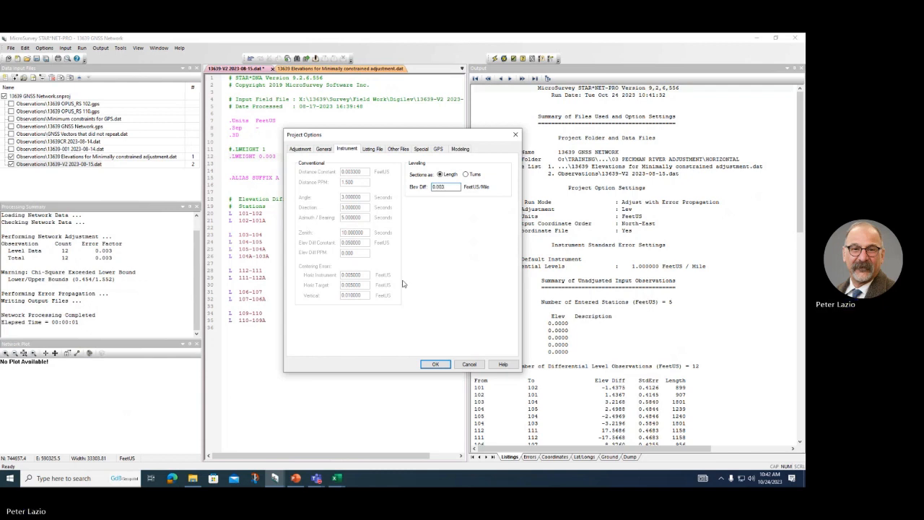
{"action": "left_click", "coordinate": [435, 364]}
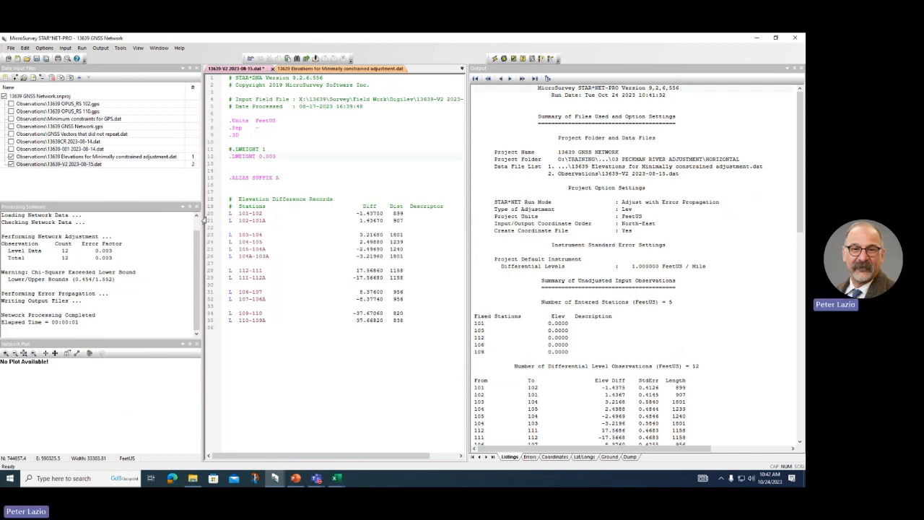
Step: Comment out .LWEIGHT 0.003 with #, then save and rerun the adjustment
{"action": "left_click", "coordinate": [229, 157]}
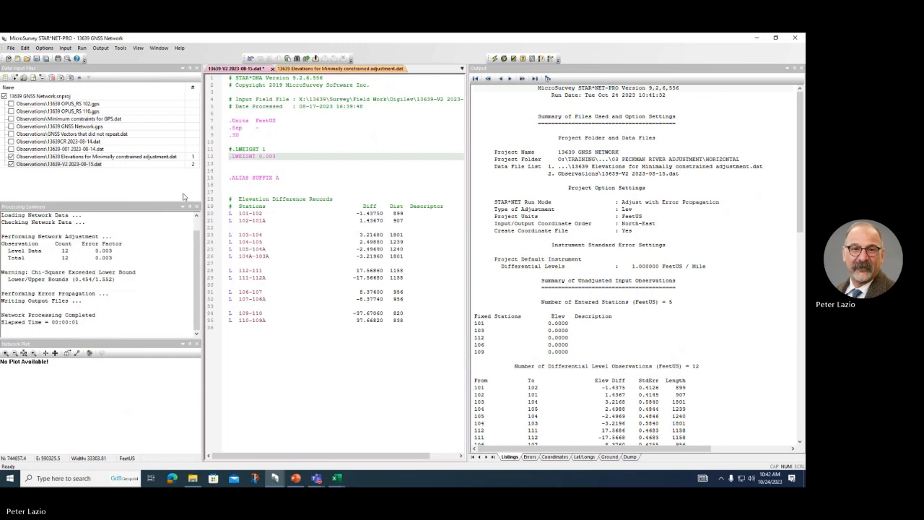
{"action": "type", "text": "#"}
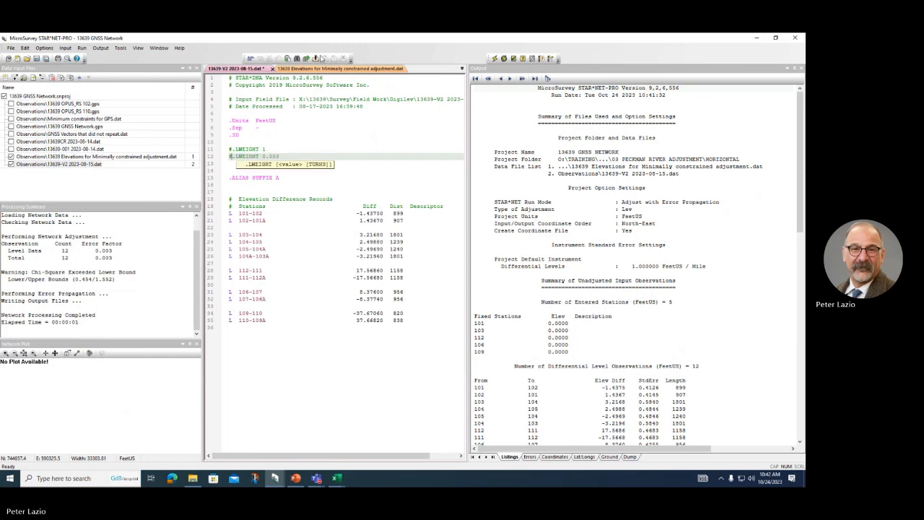
{"action": "left_click", "coordinate": [494, 58]}
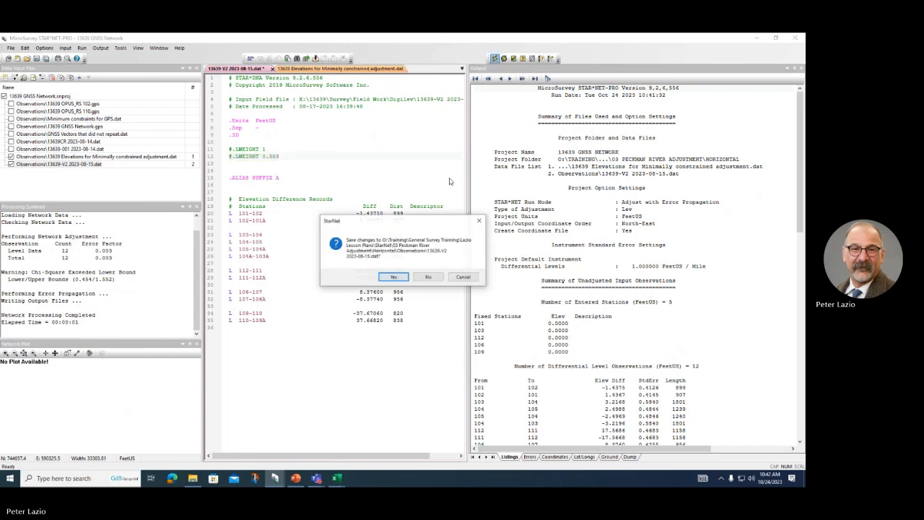
{"action": "left_click", "coordinate": [391, 277]}
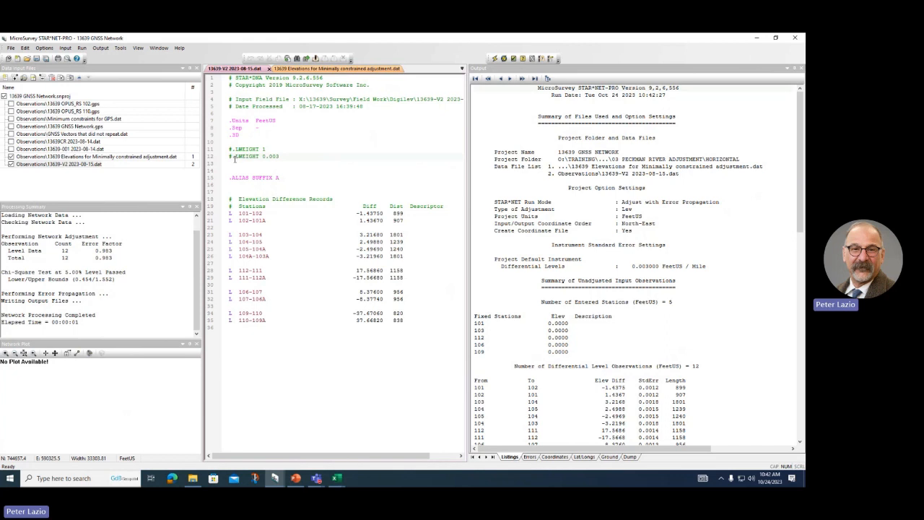
Step: Uncomment .LWEIGHT 0.003, save and rerun, and check the summary's 0.983 error factor
{"action": "left_click_drag", "start_coordinate": [235, 159], "coordinate": [215, 182]}
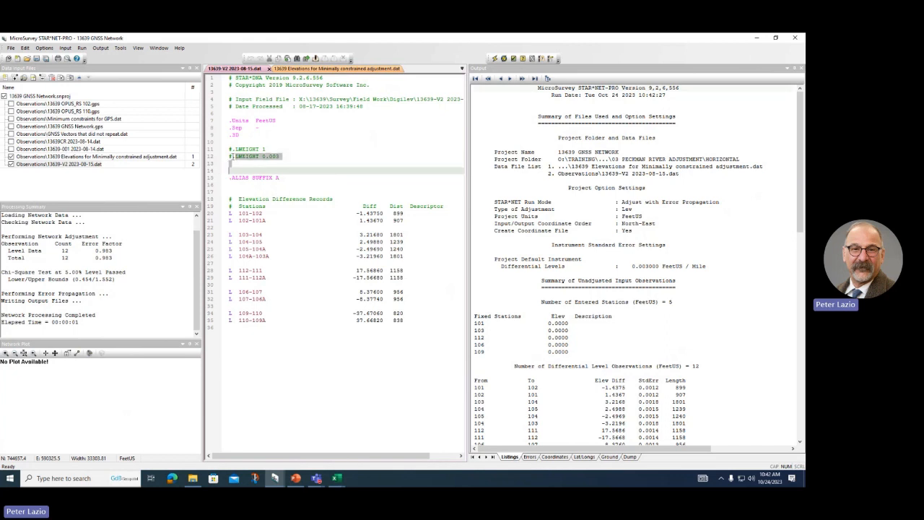
{"action": "left_click", "coordinate": [232, 156]}
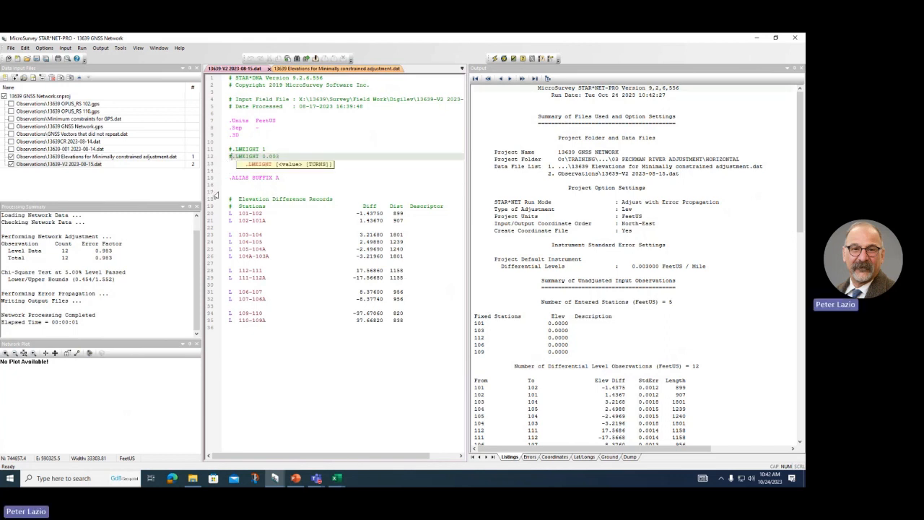
{"action": "key", "text": "BackSpace"}
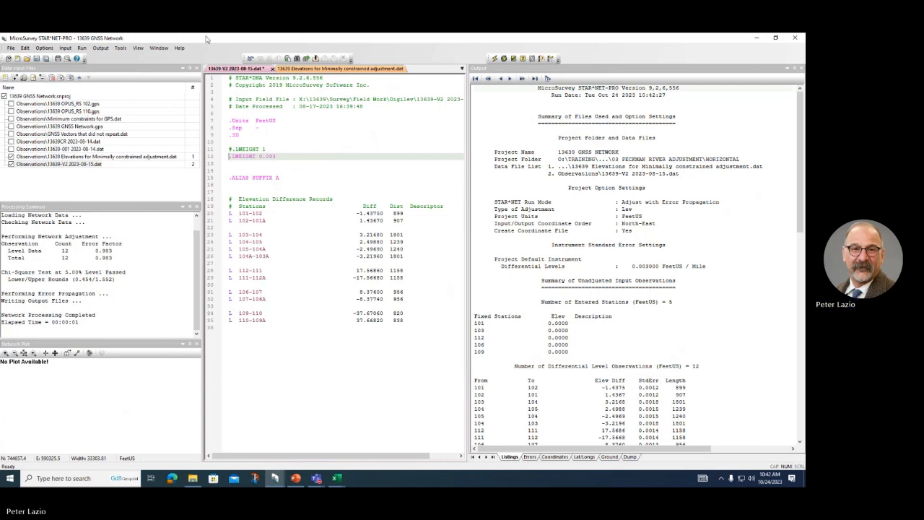
{"action": "left_click", "coordinate": [493, 59]}
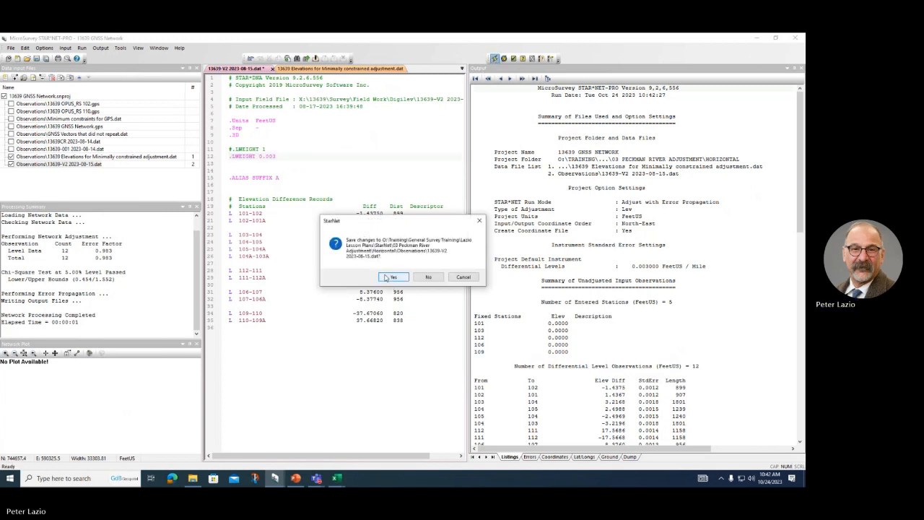
{"action": "left_click", "coordinate": [390, 278]}
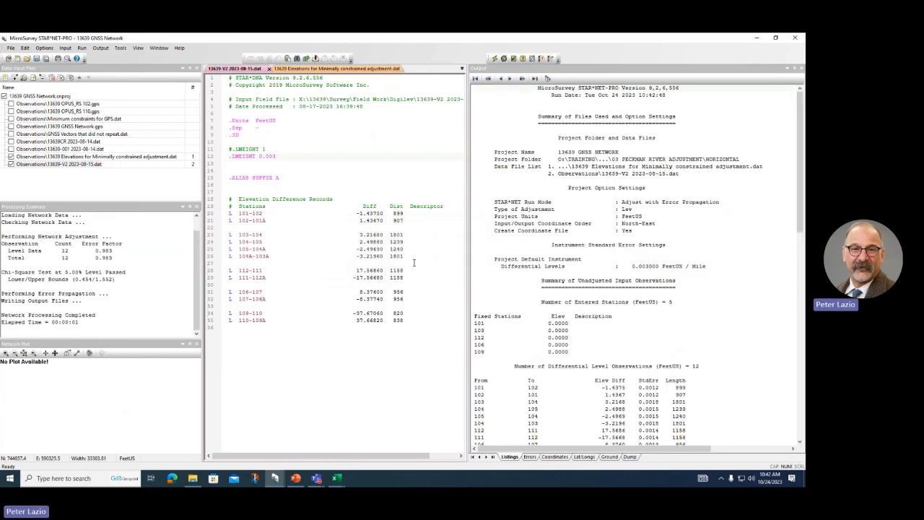
{"action": "scroll", "coordinate": [532, 321], "scroll_direction": "down", "scroll_amount": 15}
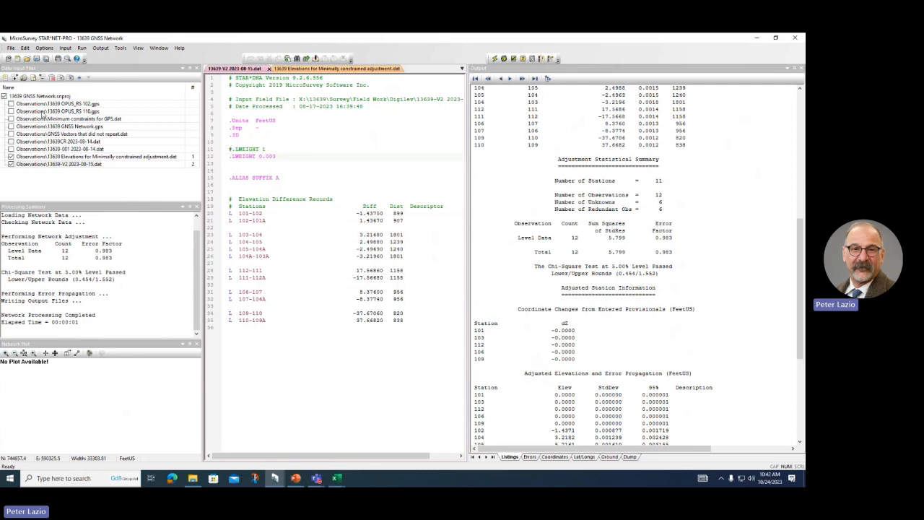
Step: Set the project adjustment type to 3D and the Leveling Elev Diff error to 0.035 FeetUS/Mile
{"action": "left_click", "coordinate": [44, 47]}
{"action": "left_click", "coordinate": [50, 57]}
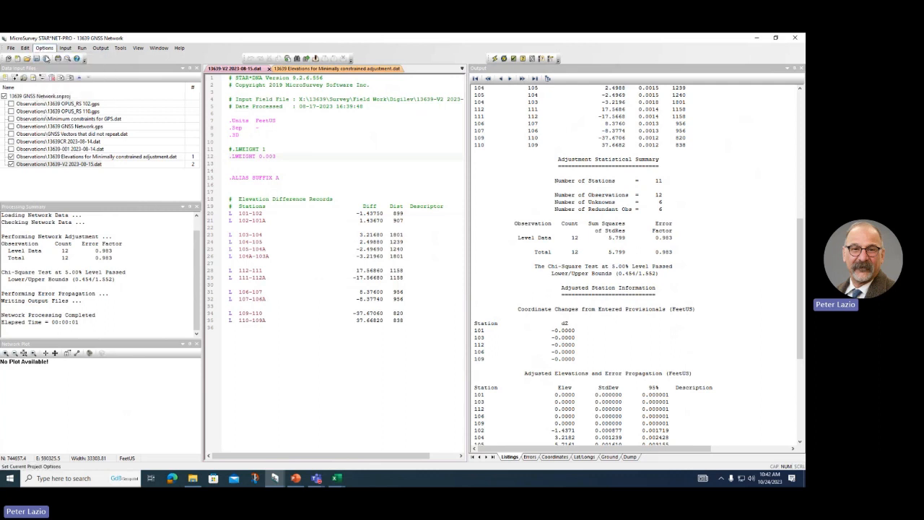
{"action": "left_click", "coordinate": [299, 149]}
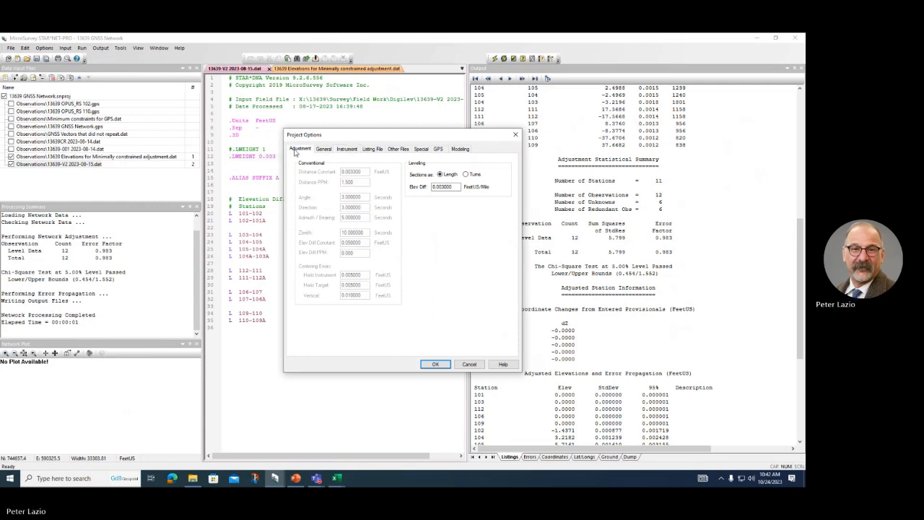
{"action": "left_click", "coordinate": [305, 179]}
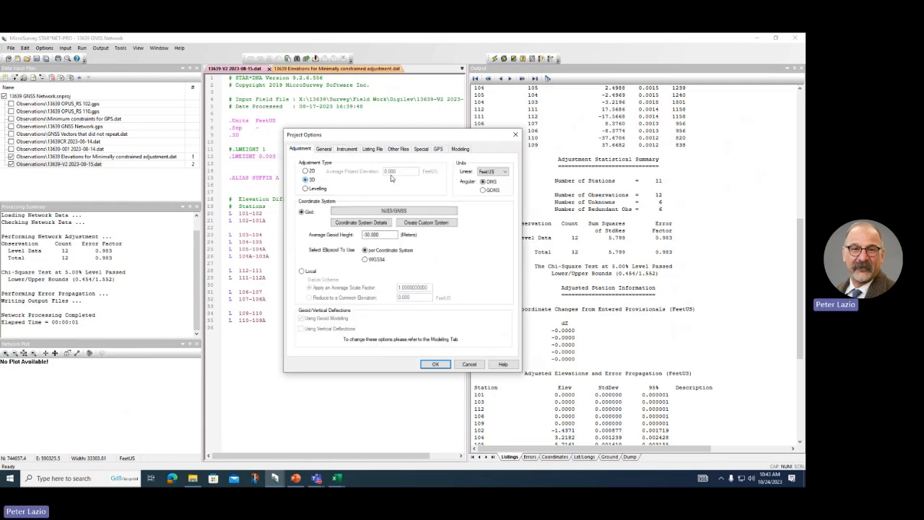
{"action": "left_click", "coordinate": [347, 150]}
{"action": "left_click", "coordinate": [444, 187]}
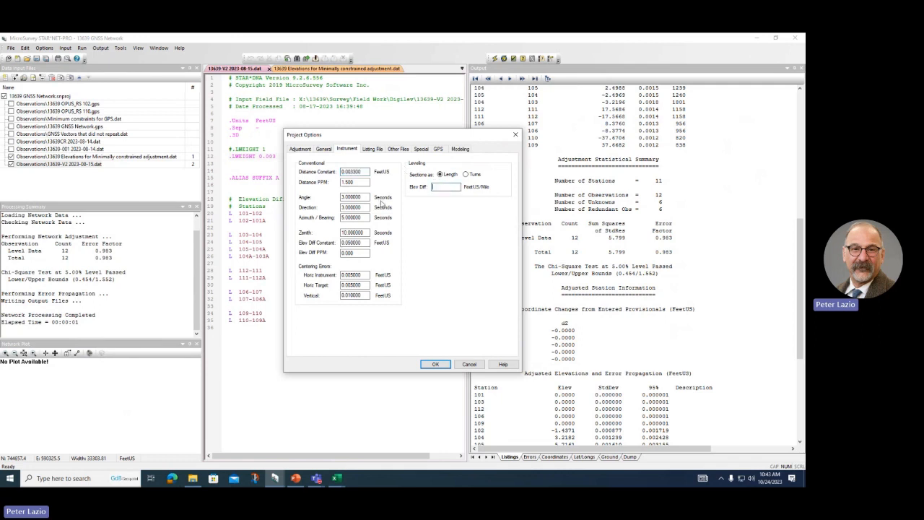
{"action": "type", "text": "0.035"}
{"action": "left_click", "coordinate": [436, 364]}
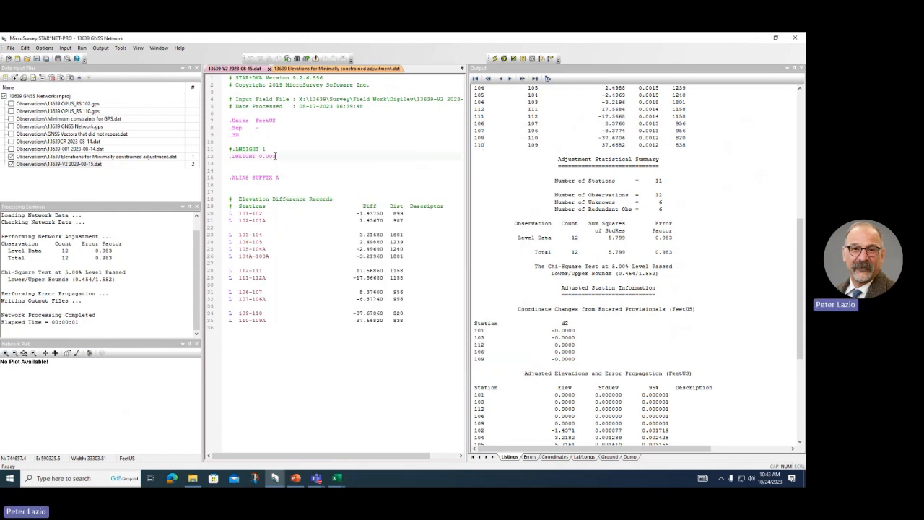
Step: Include the OPUS_RS, GNSS and total station files, exclude minimally constrained elevations, and run the adjustment
{"action": "left_click", "coordinate": [11, 104]}
{"action": "left_click", "coordinate": [11, 112]}
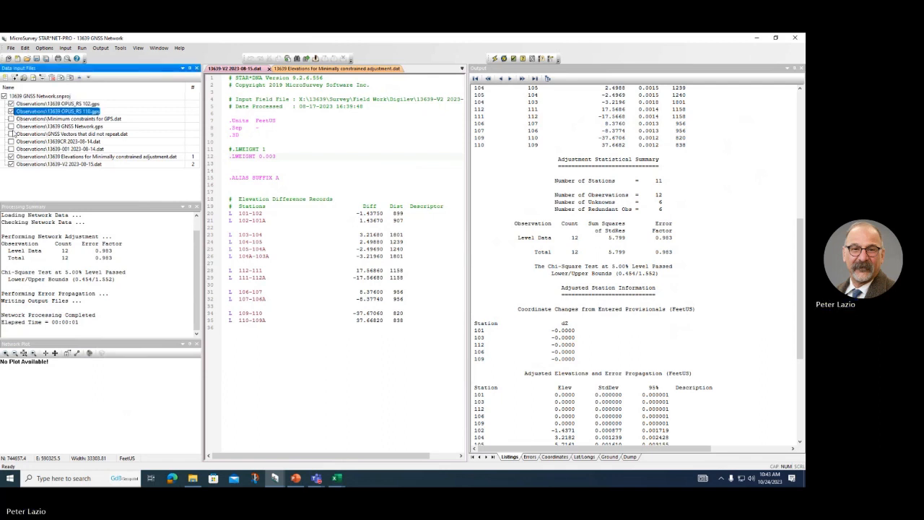
{"action": "left_click", "coordinate": [11, 126]}
{"action": "left_click", "coordinate": [11, 133]}
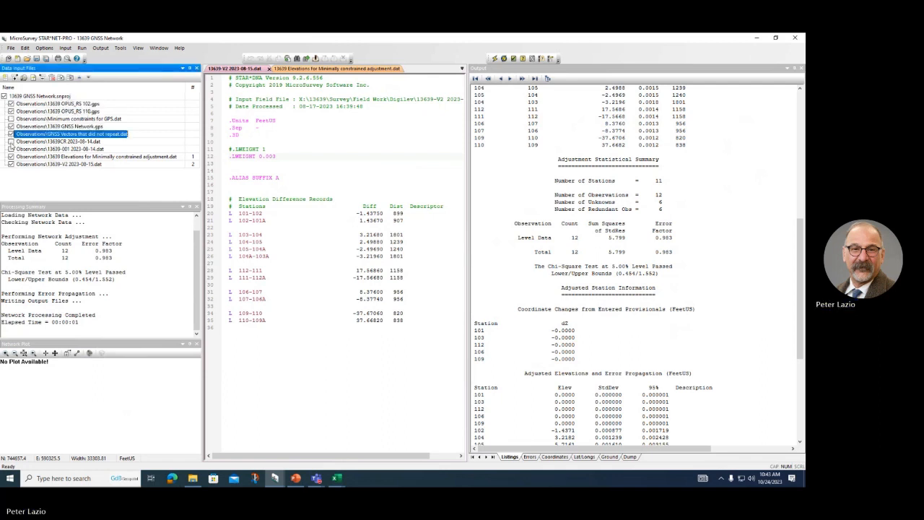
{"action": "left_click", "coordinate": [11, 142]}
{"action": "left_click", "coordinate": [10, 149]}
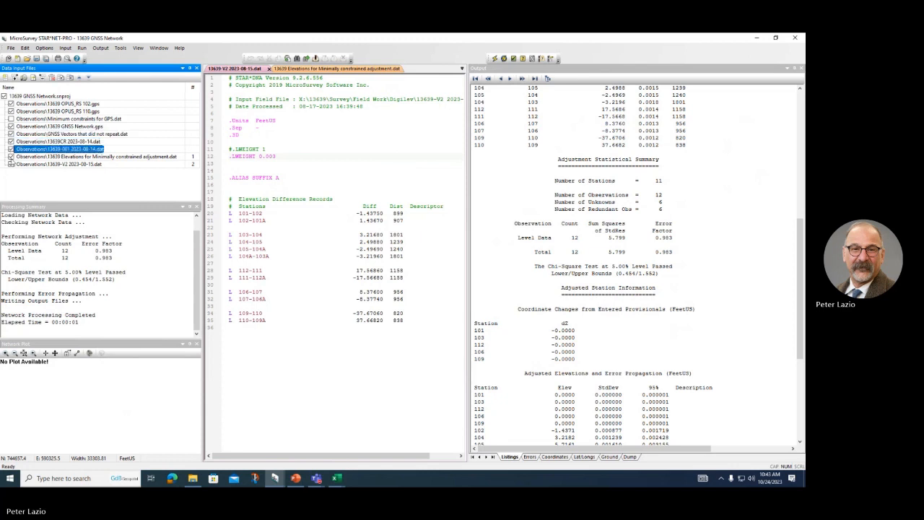
{"action": "left_click", "coordinate": [11, 157]}
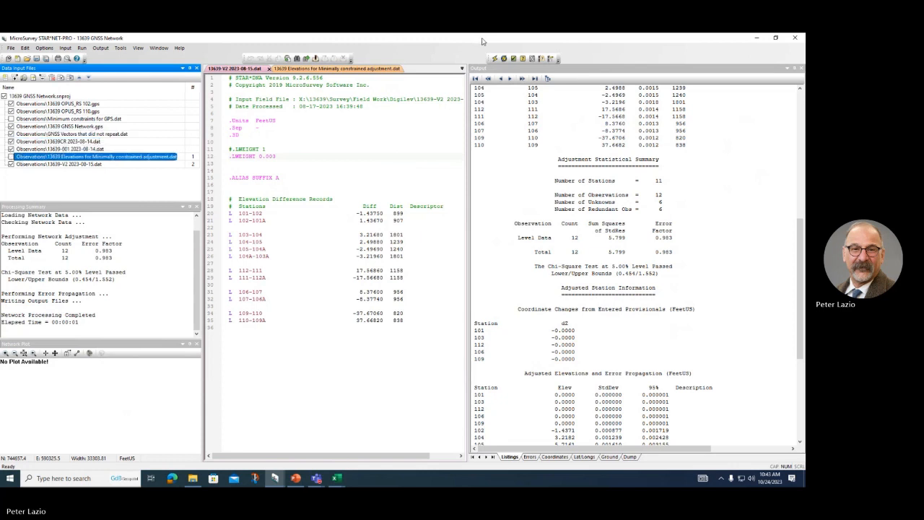
{"action": "left_click", "coordinate": [496, 59]}
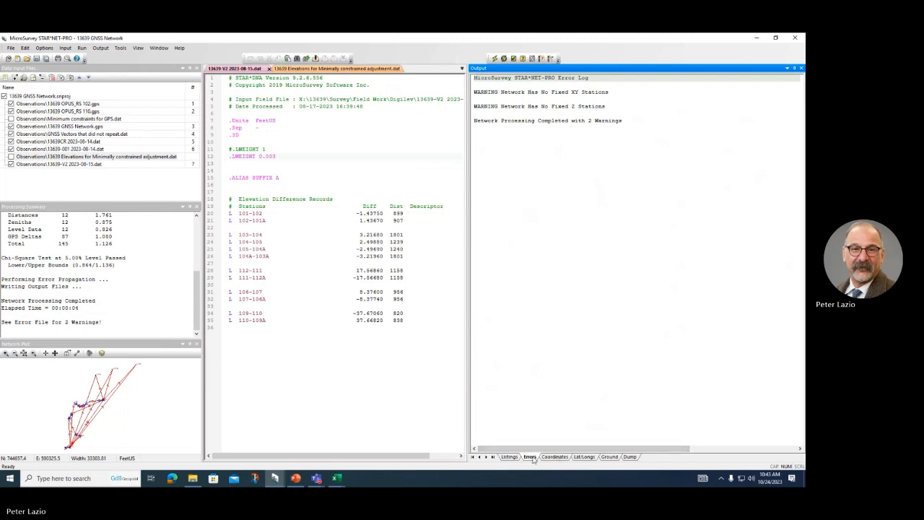
Step: Review the Listings output, covering the 12 differential level and 29 GPS vector observations
{"action": "left_click", "coordinate": [510, 457]}
{"action": "scroll", "coordinate": [597, 341], "scroll_direction": "down", "scroll_amount": 10}
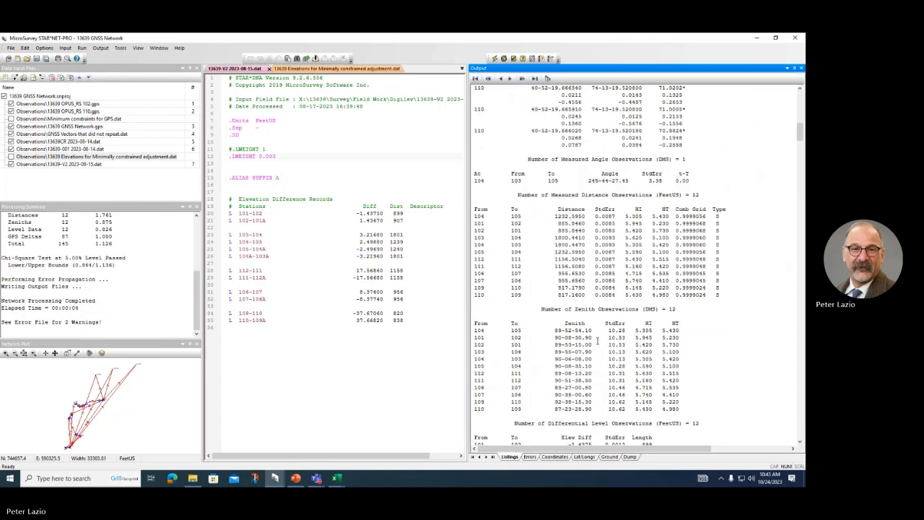
{"action": "scroll", "coordinate": [597, 341], "scroll_direction": "down", "scroll_amount": 15}
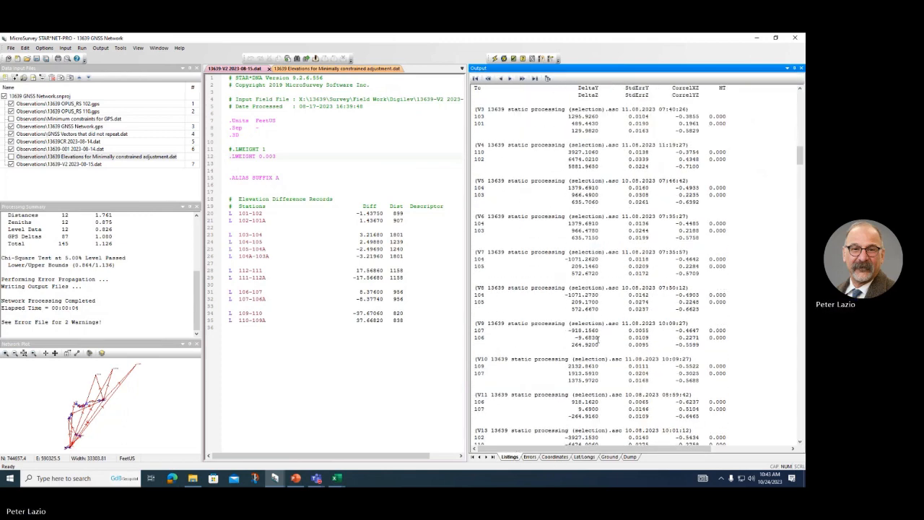
{"action": "scroll", "coordinate": [597, 341], "scroll_direction": "down", "scroll_amount": 15}
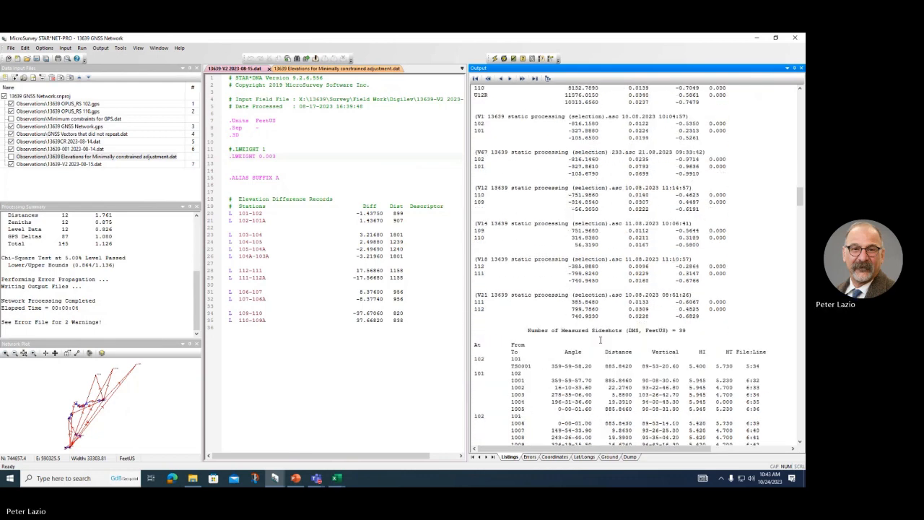
{"action": "scroll", "coordinate": [599, 339], "scroll_direction": "down", "scroll_amount": 15}
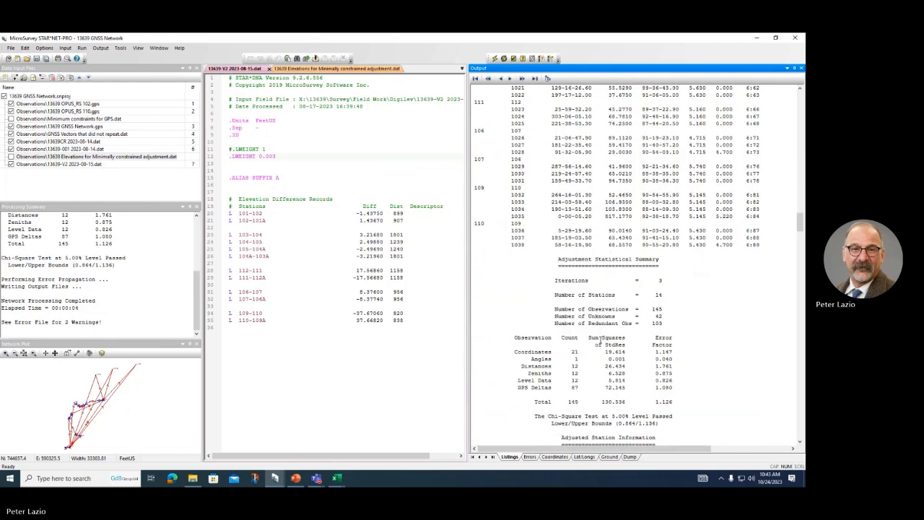
{"action": "scroll", "coordinate": [600, 339], "scroll_direction": "down", "scroll_amount": 15}
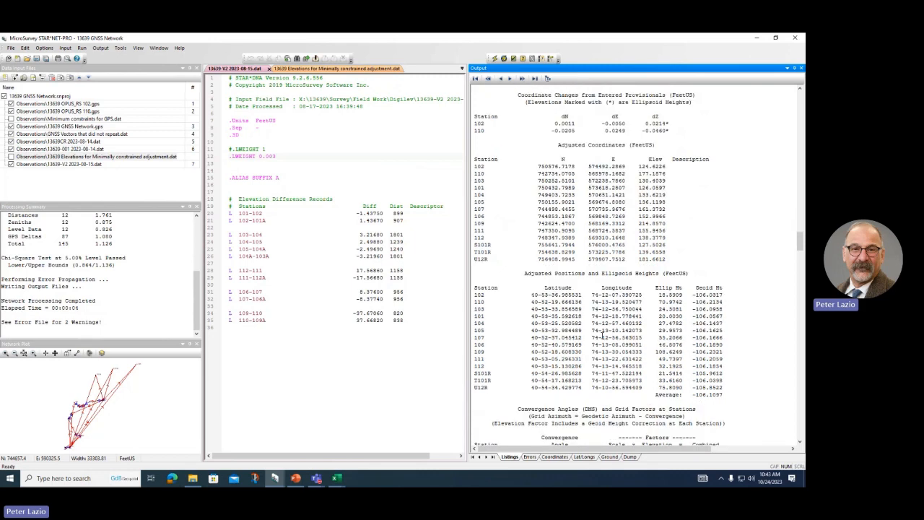
{"action": "scroll", "coordinate": [602, 336], "scroll_direction": "down", "scroll_amount": 2}
{"action": "scroll", "coordinate": [603, 335], "scroll_direction": "down", "scroll_amount": 2}
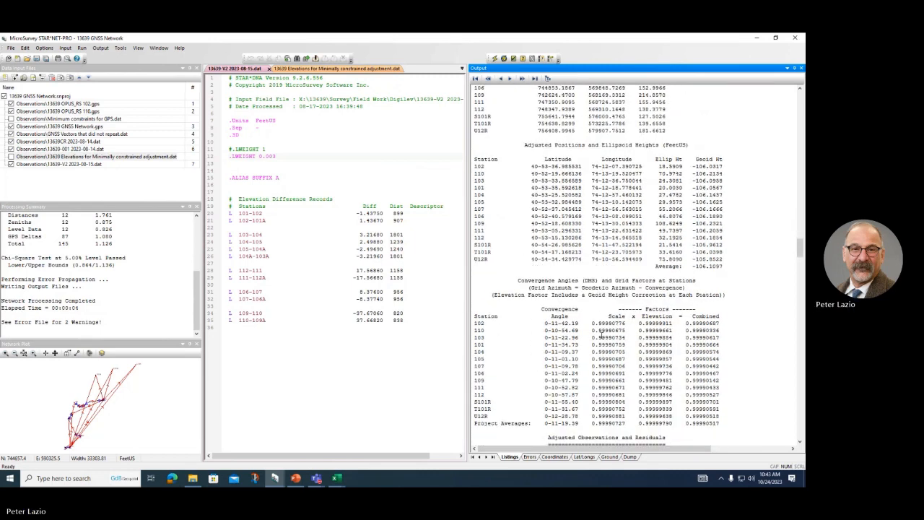
{"action": "scroll", "coordinate": [606, 311], "scroll_direction": "up", "scroll_amount": 15}
{"action": "scroll", "coordinate": [612, 283], "scroll_direction": "up", "scroll_amount": 2}
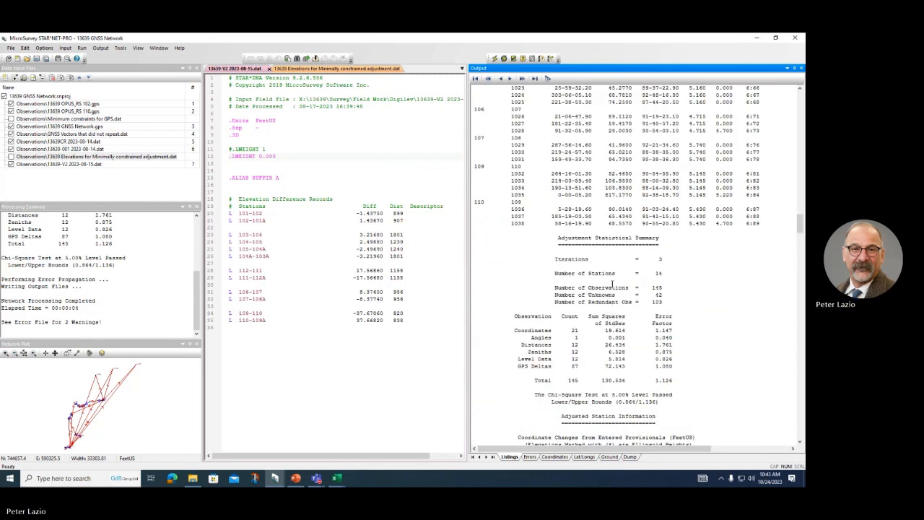
{"action": "scroll", "coordinate": [612, 284], "scroll_direction": "up", "scroll_amount": 6}
{"action": "scroll", "coordinate": [612, 284], "scroll_direction": "up", "scroll_amount": 7}
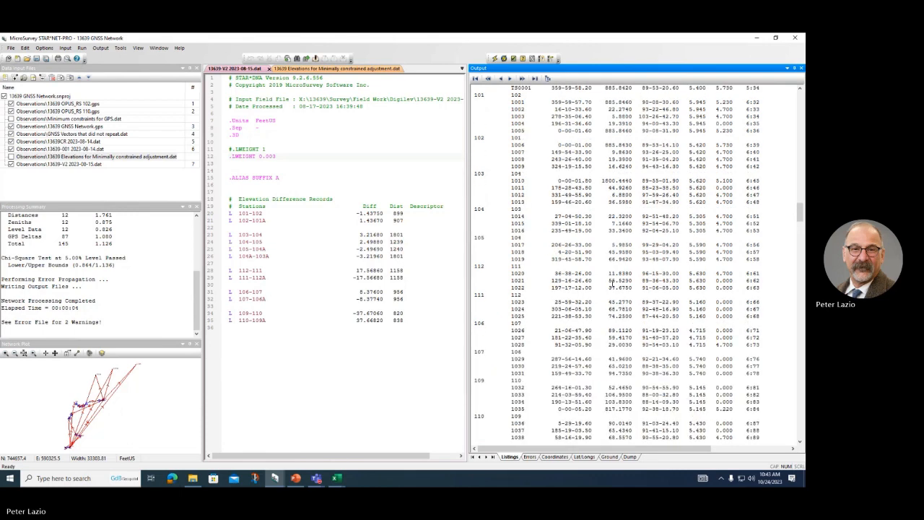
{"action": "scroll", "coordinate": [660, 166], "scroll_direction": "up", "scroll_amount": 7}
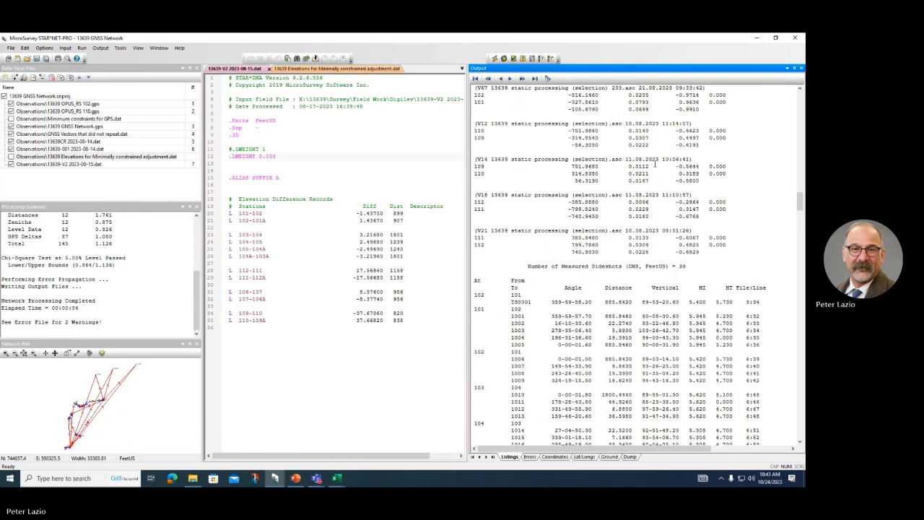
{"action": "scroll", "coordinate": [655, 164], "scroll_direction": "up", "scroll_amount": 10}
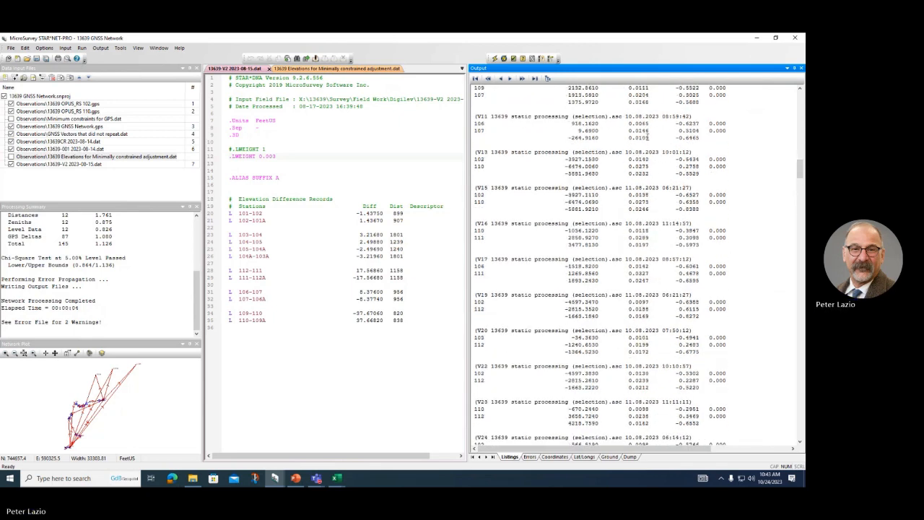
{"action": "scroll", "coordinate": [630, 132], "scroll_direction": "up", "scroll_amount": 14}
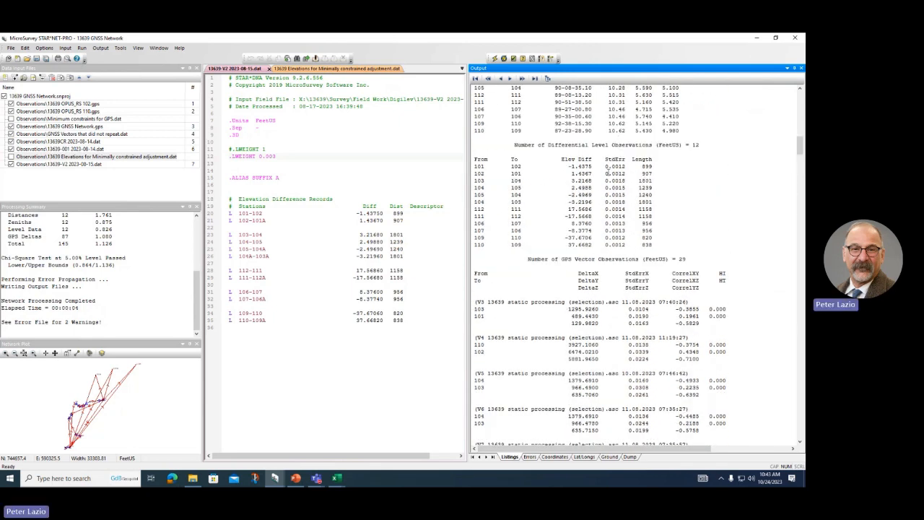
{"action": "scroll", "coordinate": [605, 178], "scroll_direction": "down", "scroll_amount": 2}
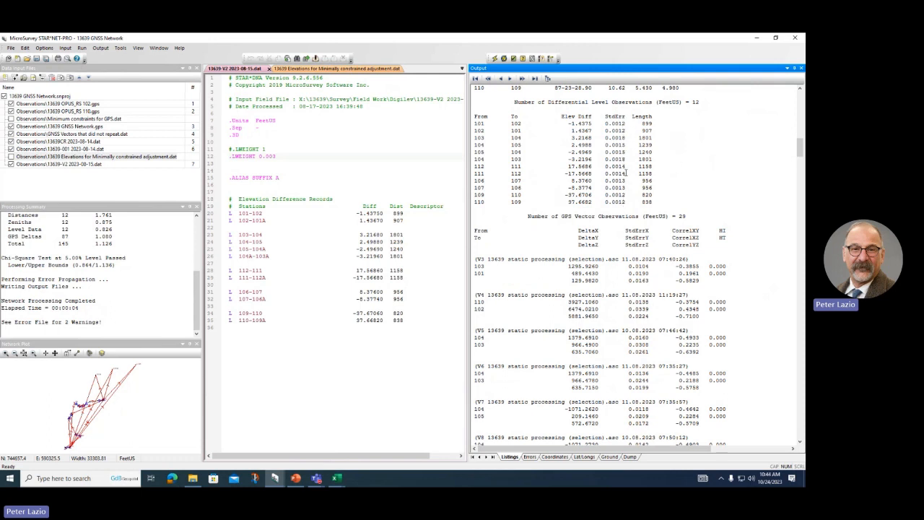
Step: Compare the summary slides with the Level Data error factor line in STAR*NET's output
{"action": "left_click", "coordinate": [296, 478]}
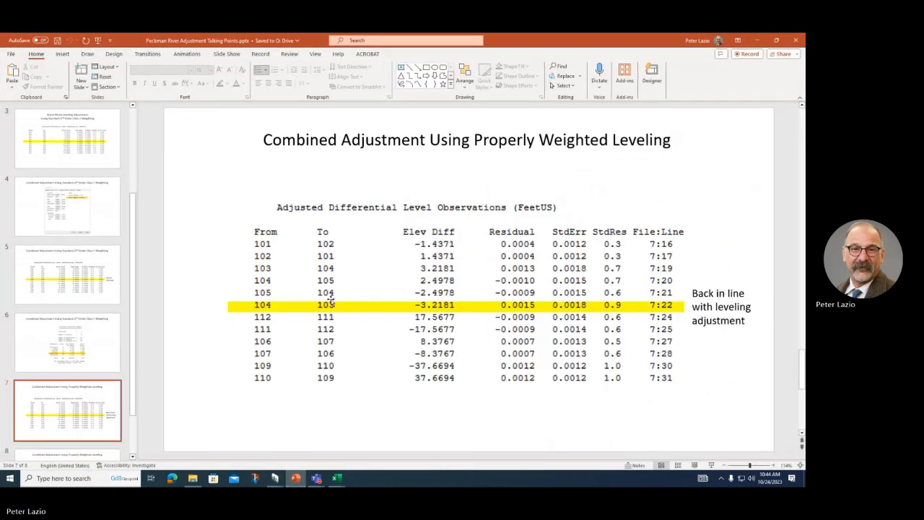
{"action": "scroll", "coordinate": [211, 341], "scroll_direction": "down", "scroll_amount": 1}
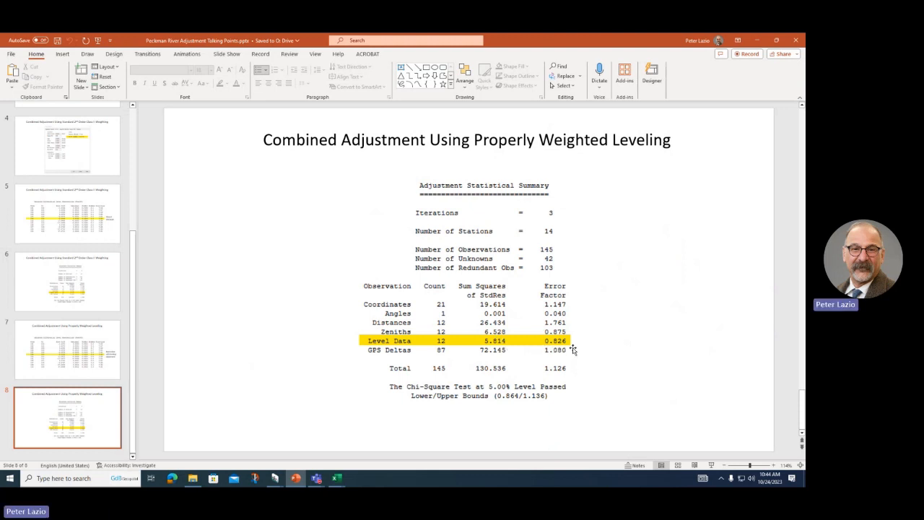
{"action": "left_click", "coordinate": [275, 479]}
{"action": "left_click", "coordinate": [138, 427]}
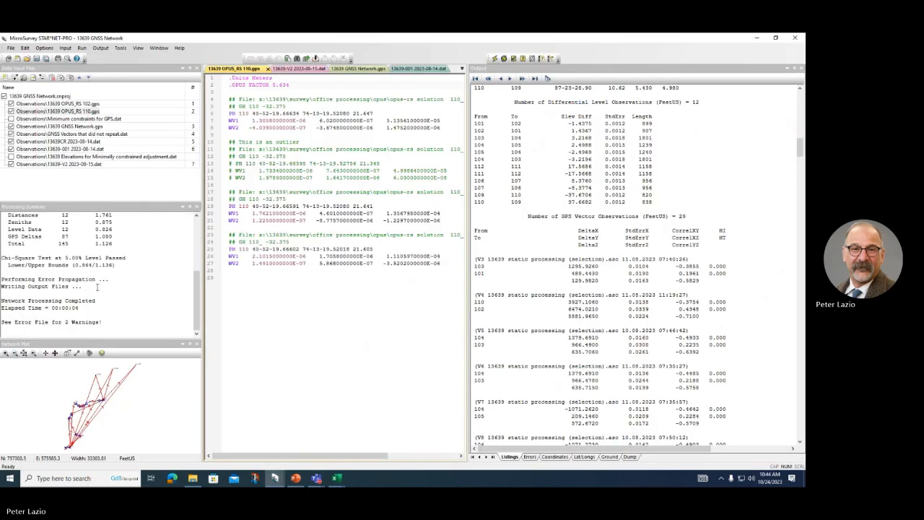
{"action": "left_click", "coordinate": [128, 231]}
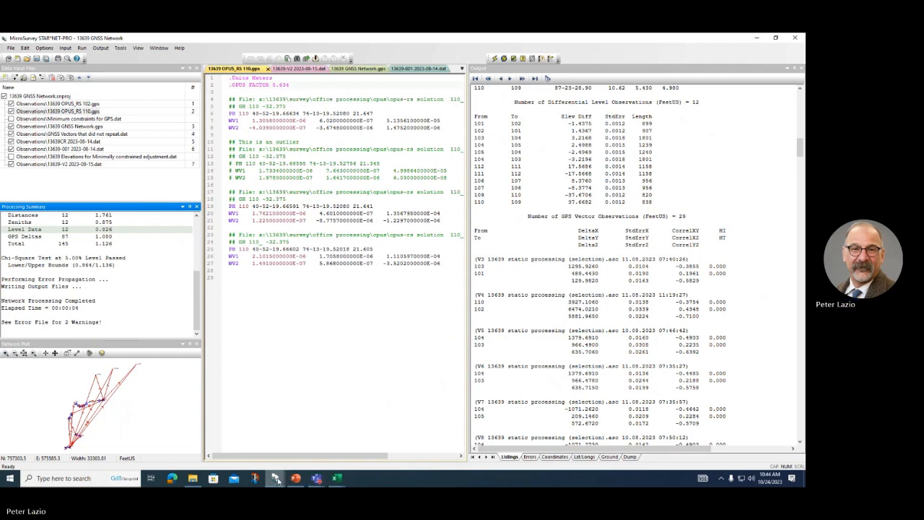
Step: Recheck slides 7 and 8 against the output, then return to slide 1, Peckman River - USACE
{"action": "left_click", "coordinate": [295, 478]}
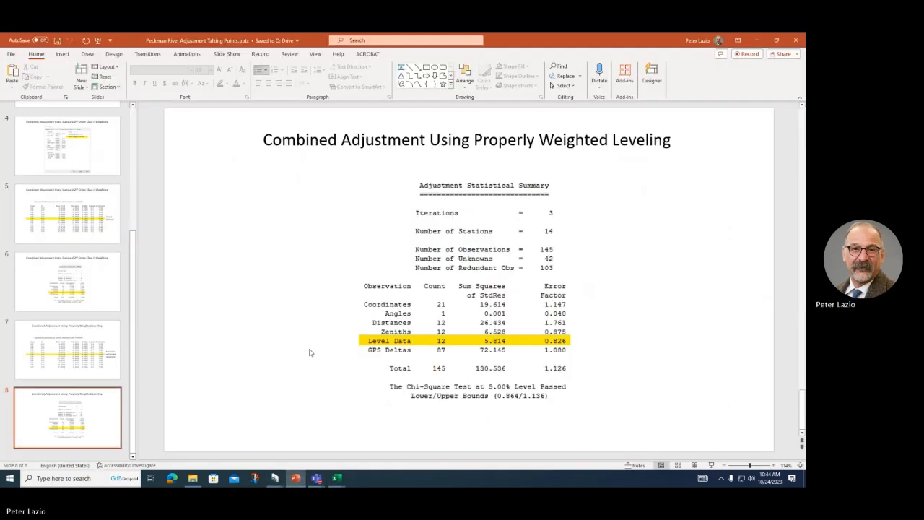
{"action": "scroll", "coordinate": [259, 354], "scroll_direction": "up", "scroll_amount": 5}
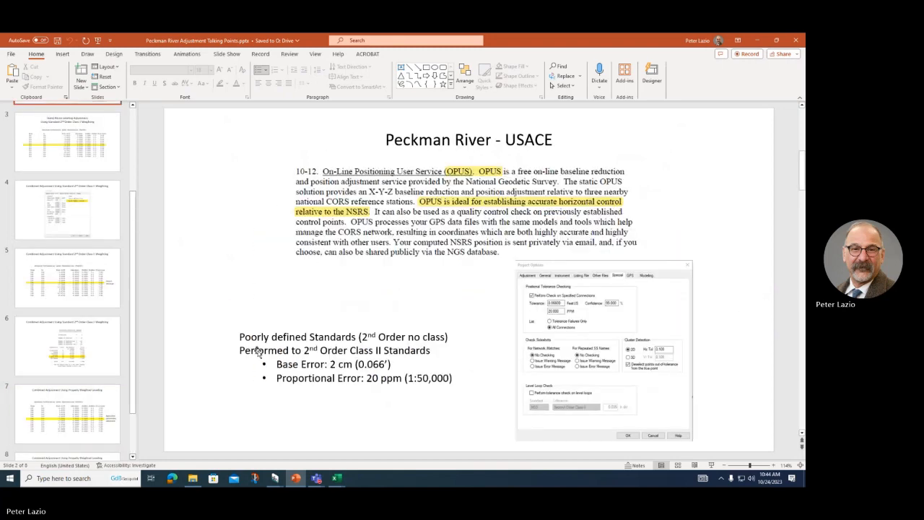
{"action": "scroll", "coordinate": [259, 355], "scroll_direction": "down", "scroll_amount": 5}
{"action": "scroll", "coordinate": [259, 355], "scroll_direction": "up", "scroll_amount": 1}
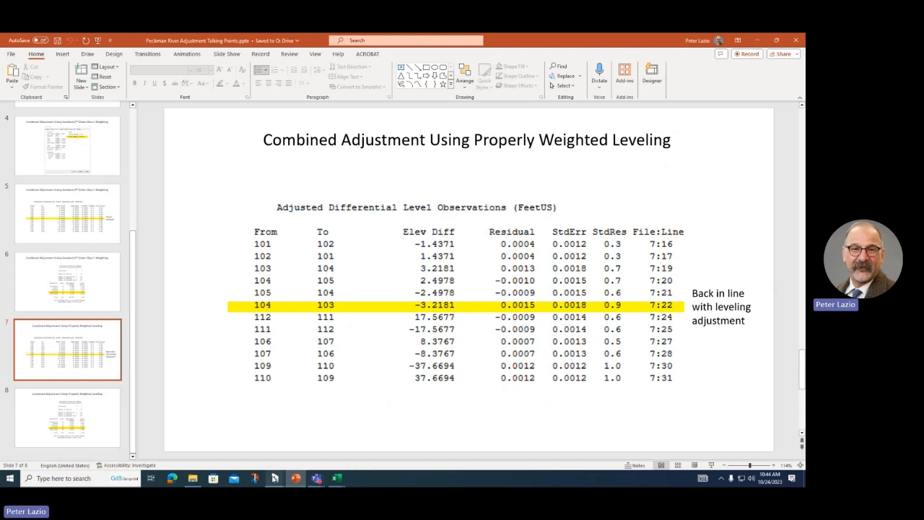
{"action": "left_click", "coordinate": [275, 479]}
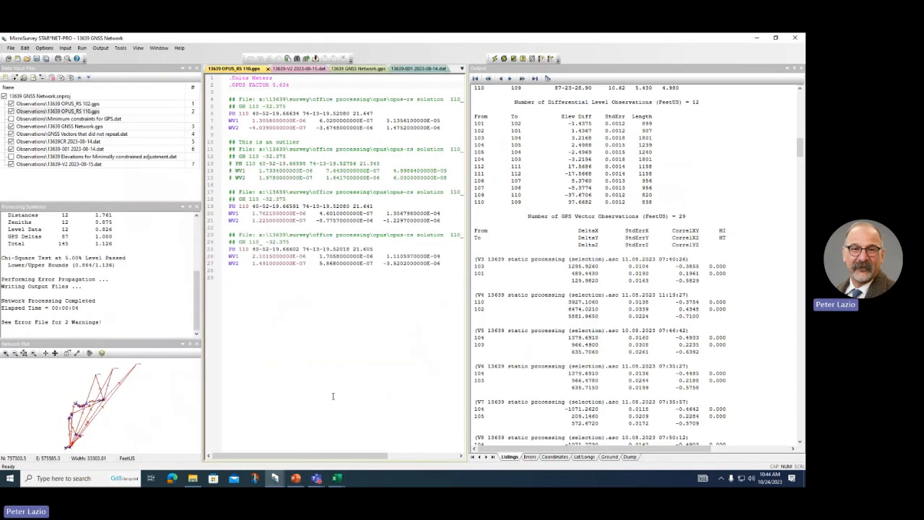
{"action": "left_click", "coordinate": [296, 478]}
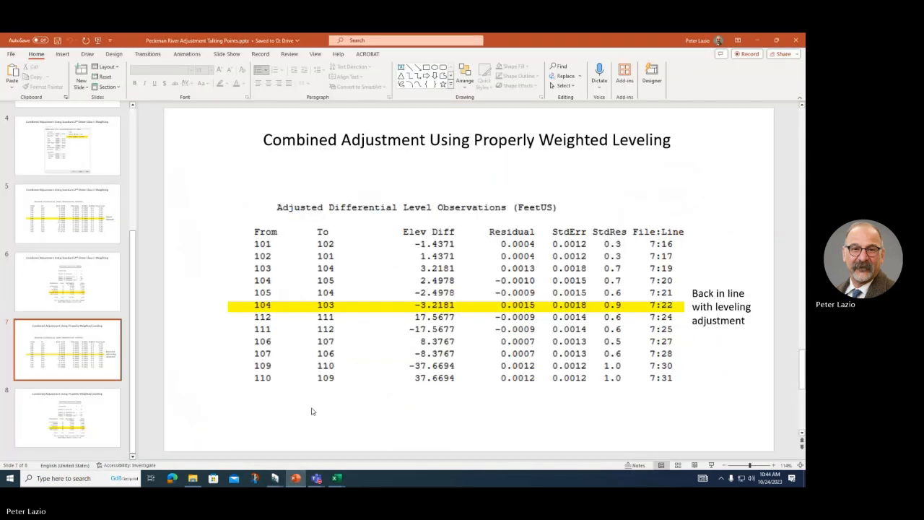
{"action": "key", "text": "Home"}
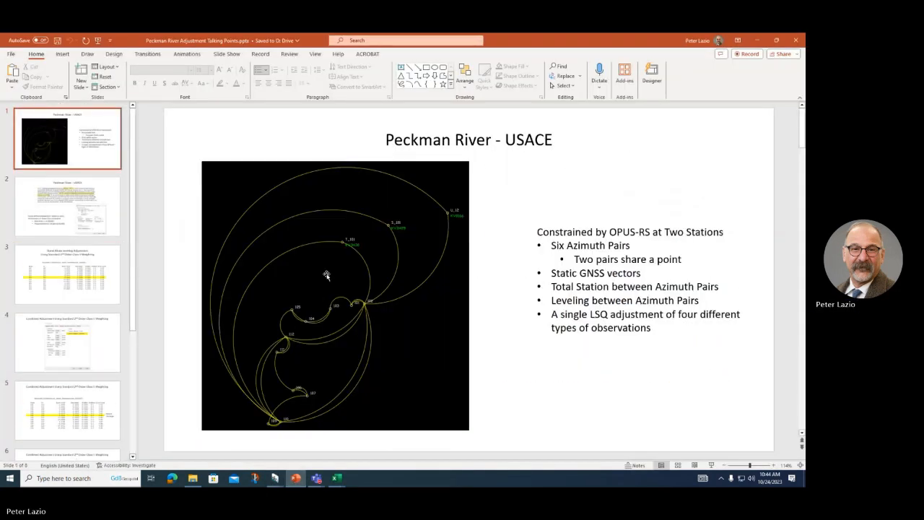
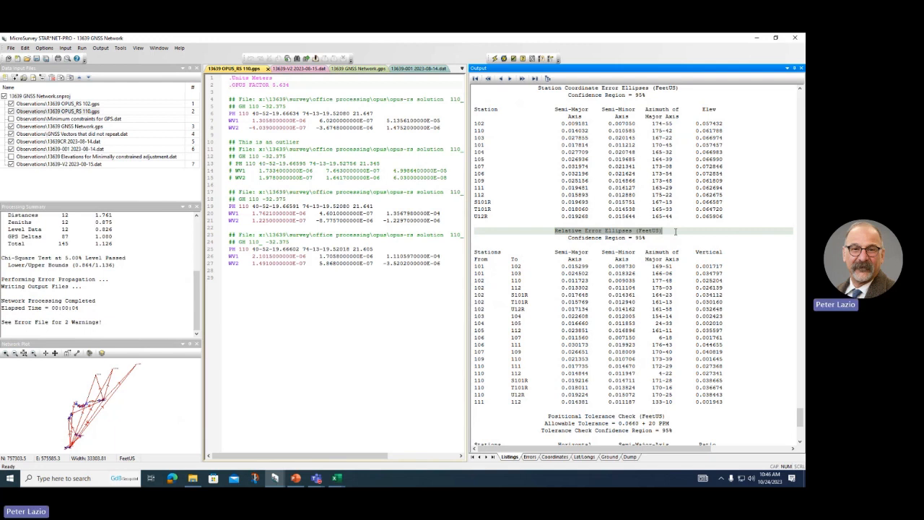
{"action": "left_click", "coordinate": [552, 146]}
{"action": "scroll", "coordinate": [553, 146], "scroll_direction": "up", "scroll_amount": 1}
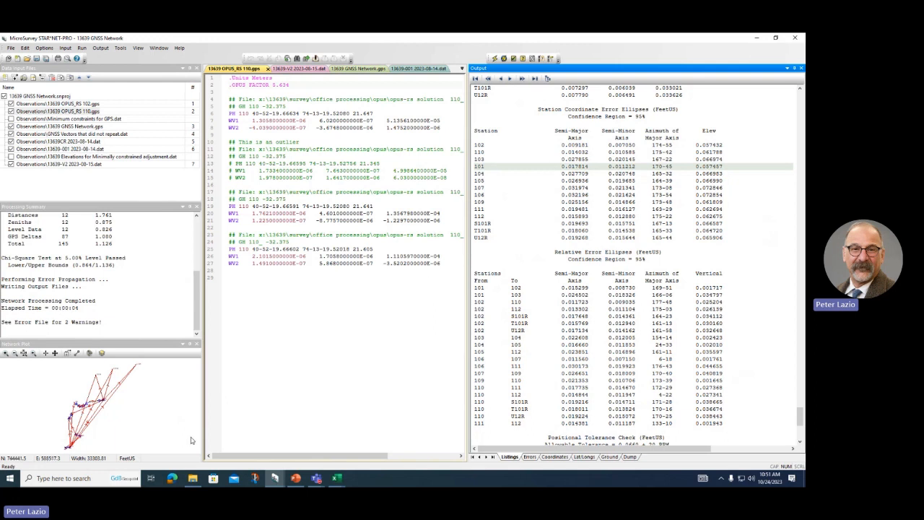
Step: In Baselines QC.xlsx, clear the struck-out row 44 dX, dY, dZ values and row 48's dZ
{"action": "left_click", "coordinate": [334, 479]}
{"action": "left_click", "coordinate": [286, 447]}
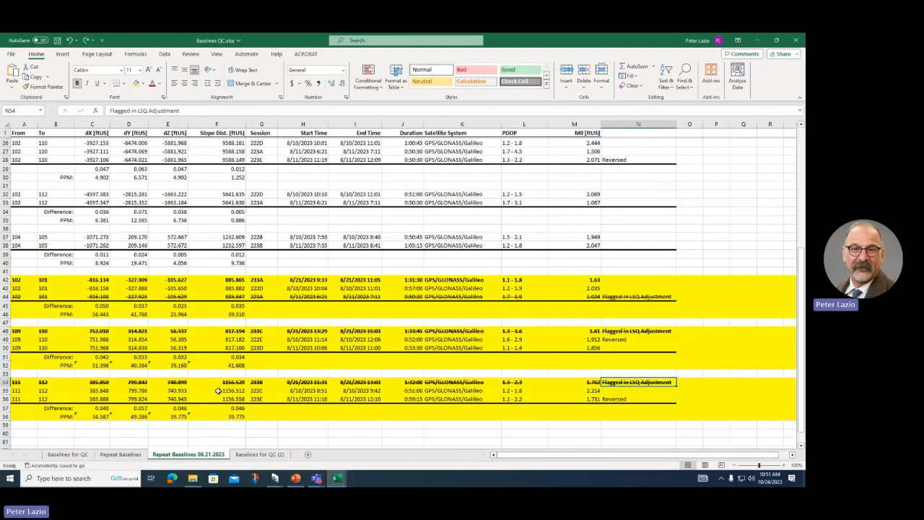
{"action": "left_click", "coordinate": [94, 330]}
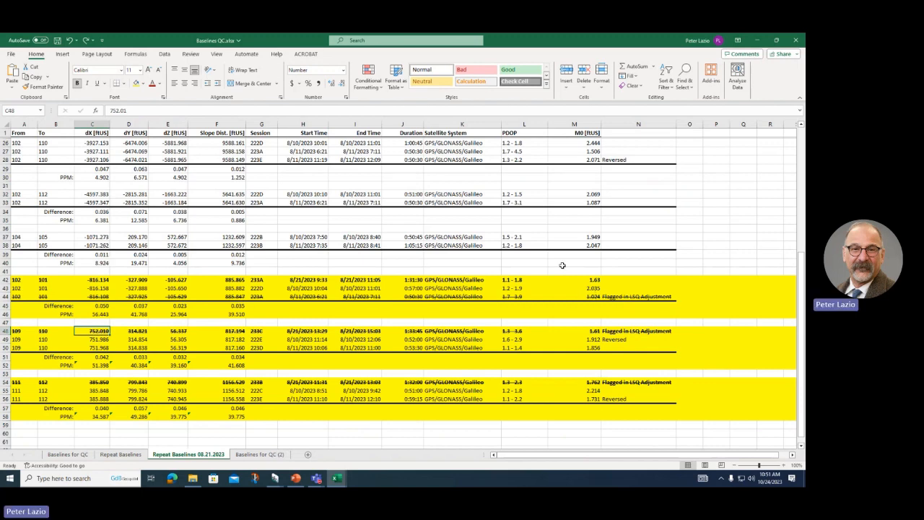
{"action": "left_click", "coordinate": [102, 296]}
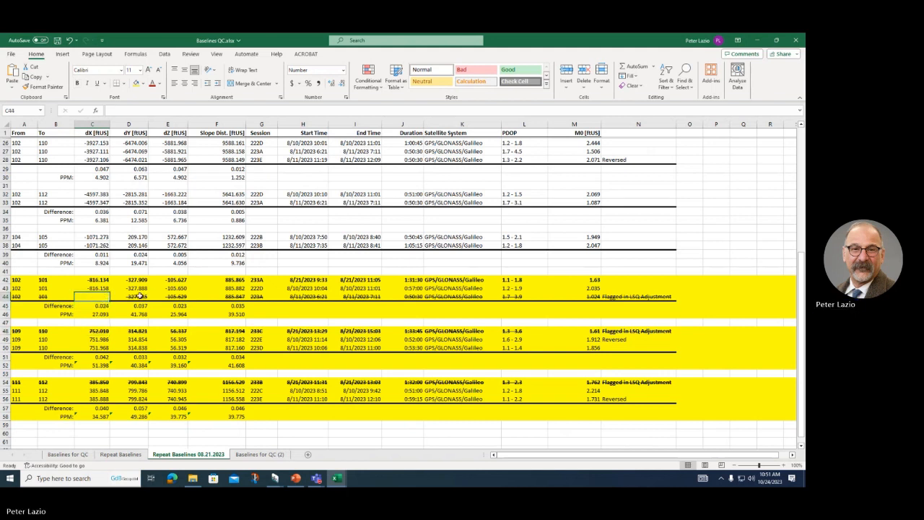
{"action": "left_click", "coordinate": [141, 296], "text": "shift"}
{"action": "key", "text": "Delete"}
{"action": "left_click", "coordinate": [171, 296]}
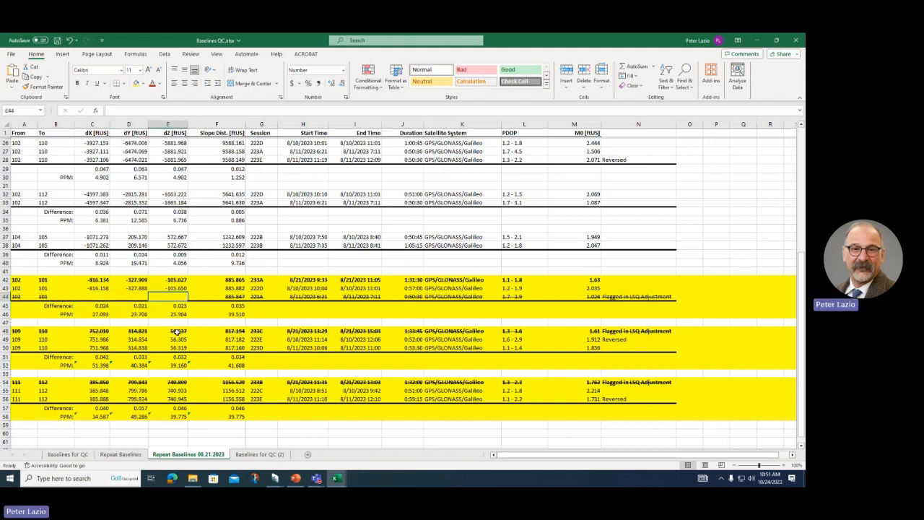
{"action": "left_click", "coordinate": [174, 332], "text": "ctrl"}
{"action": "key", "text": "Delete"}
Step: Clear the remaining struck-out 109–110 and 111–112 dX, dY and dZ values
{"action": "left_click", "coordinate": [142, 331]}
{"action": "key", "text": "Delete"}
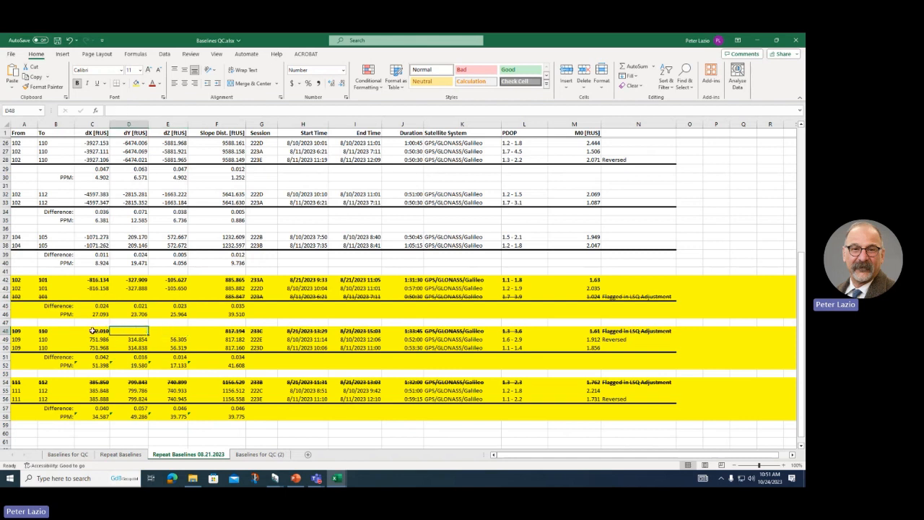
{"action": "left_click", "coordinate": [92, 332]}
{"action": "key", "text": "Delete"}
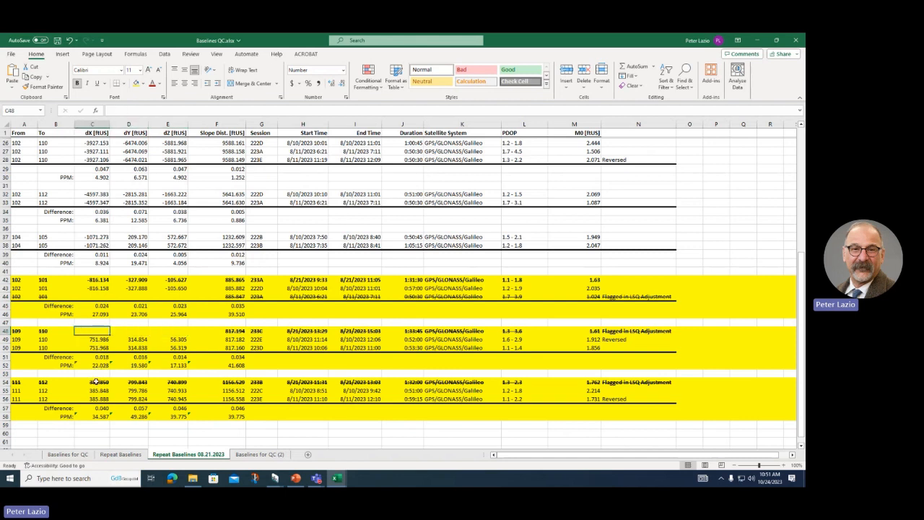
{"action": "left_click", "coordinate": [94, 381]}
{"action": "key", "text": "Delete"}
{"action": "left_click", "coordinate": [127, 382]}
{"action": "key", "text": "Delete"}
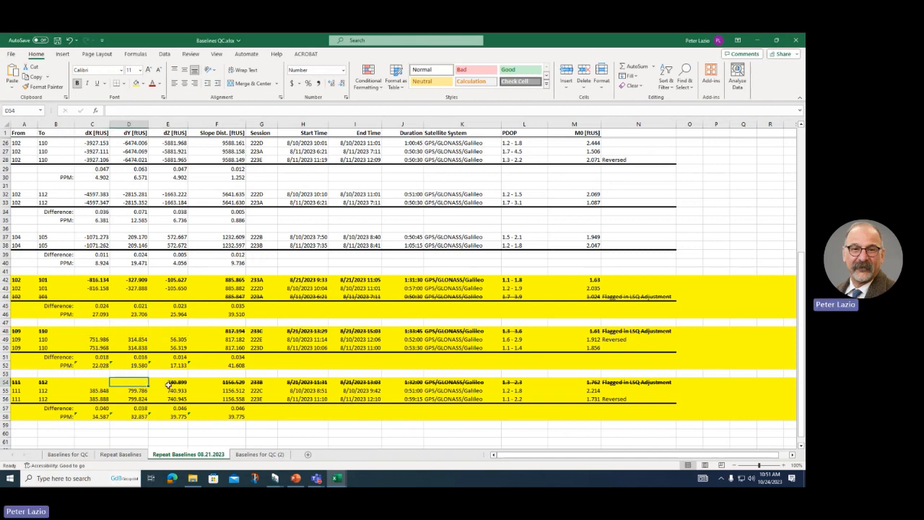
{"action": "left_click", "coordinate": [173, 383]}
{"action": "key", "text": "Delete"}
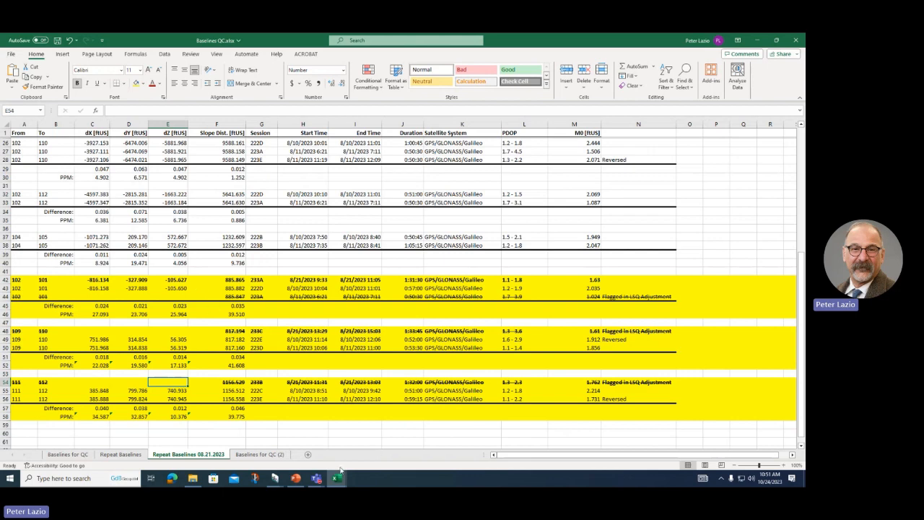
{"action": "left_click", "coordinate": [278, 478]}
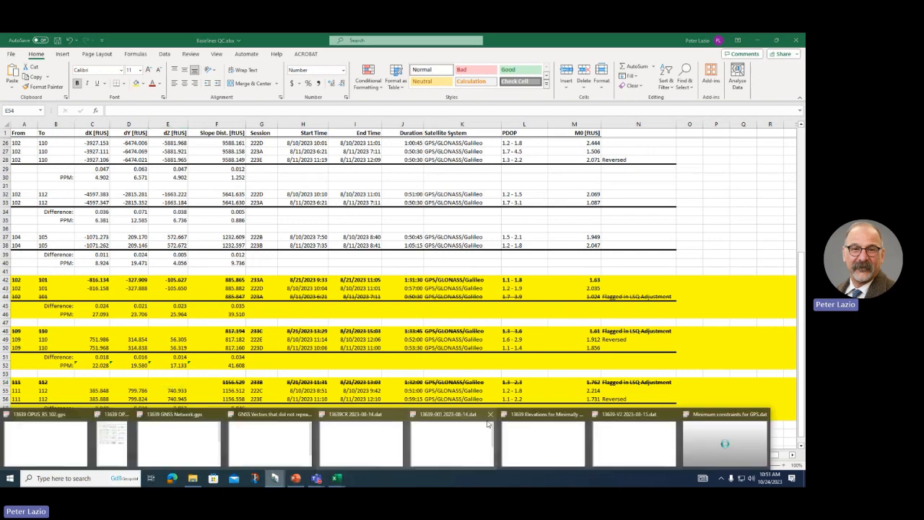
Step: Review the 0.06600 ft + 20.000 PPM positional tolerance check in the project options
{"action": "left_click", "coordinate": [527, 441]}
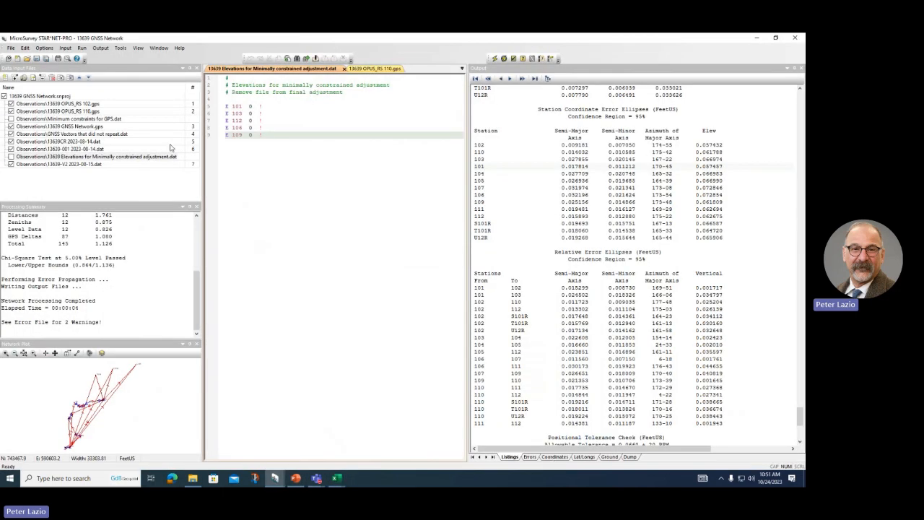
{"action": "left_click", "coordinate": [46, 48]}
{"action": "left_click", "coordinate": [52, 58]}
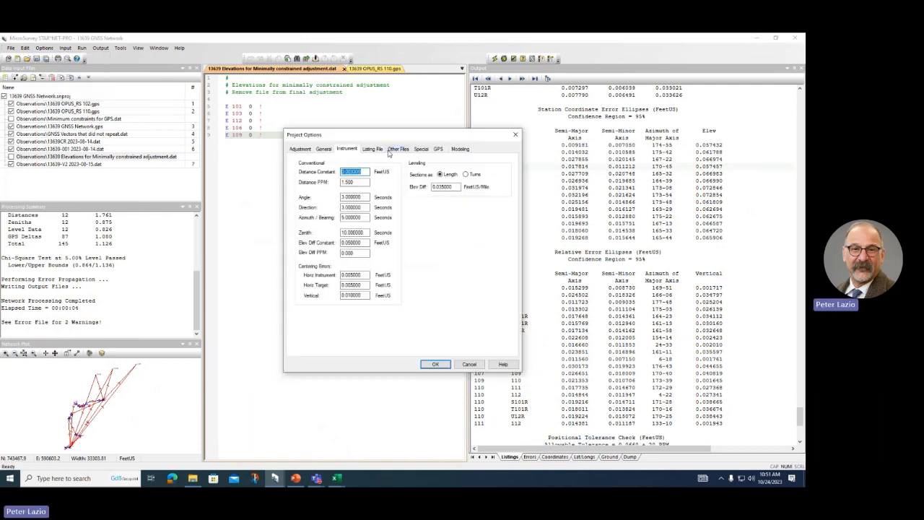
{"action": "left_click", "coordinate": [422, 151]}
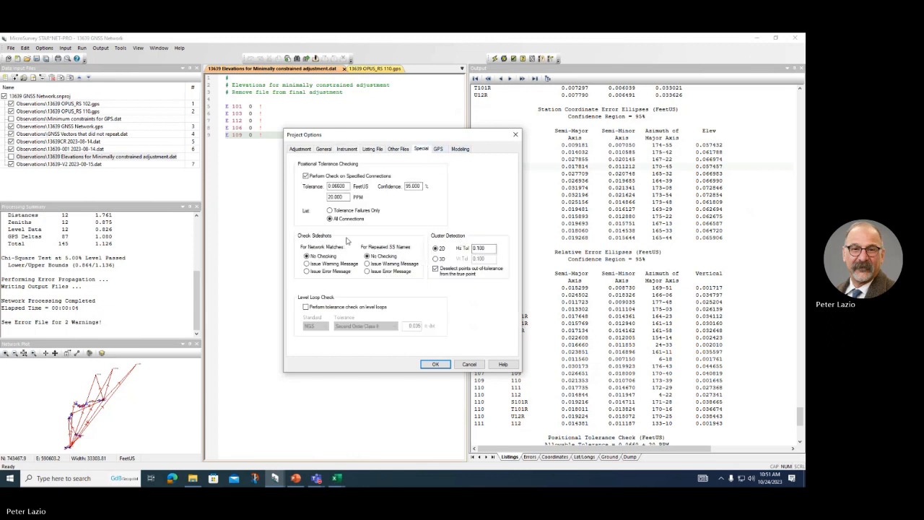
{"action": "left_click", "coordinate": [344, 186]}
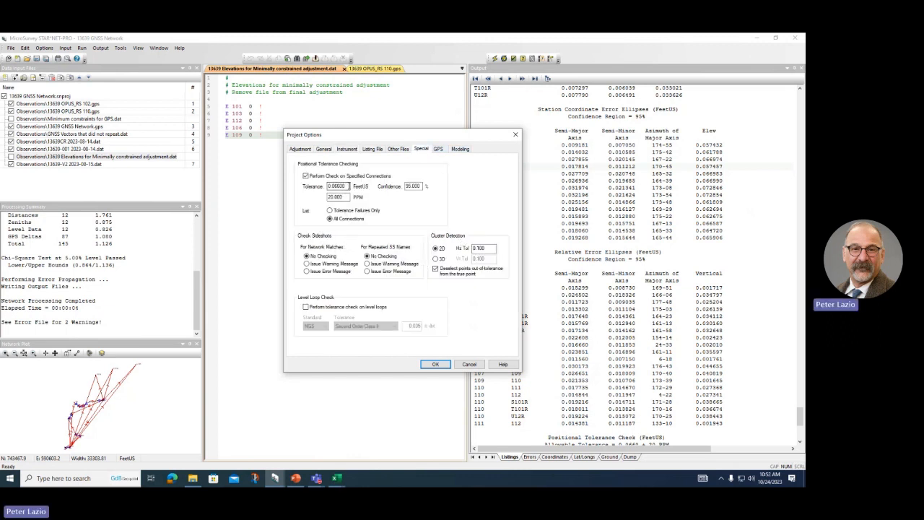
{"action": "left_click", "coordinate": [347, 197]}
{"action": "left_click", "coordinate": [434, 365]}
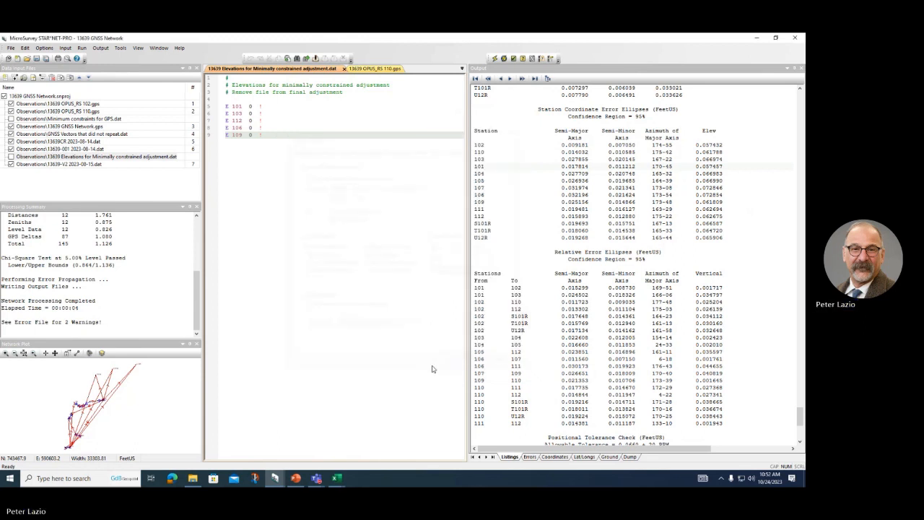
Step: Scroll the listing, show the Peckman River - USACE slide, then return to STAR*NET
{"action": "scroll", "coordinate": [642, 361], "scroll_direction": "down", "scroll_amount": 11}
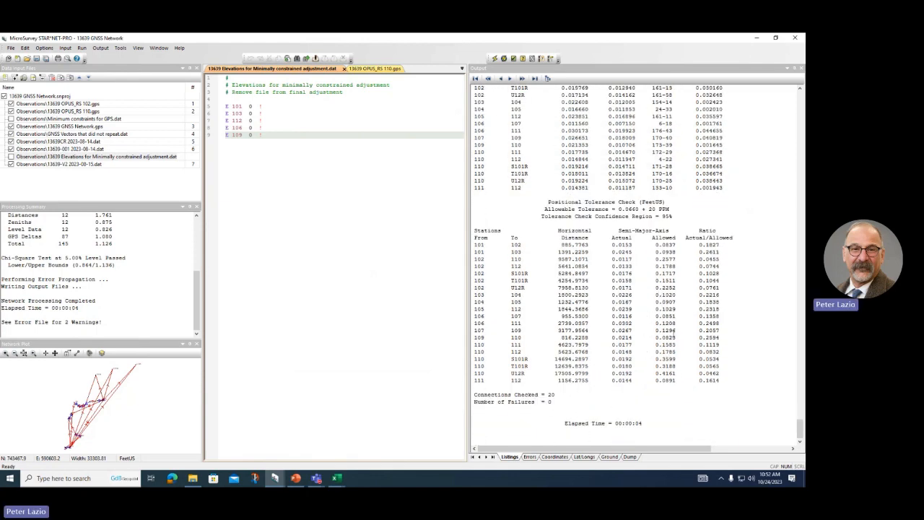
{"action": "scroll", "coordinate": [705, 258], "scroll_direction": "up", "scroll_amount": 1}
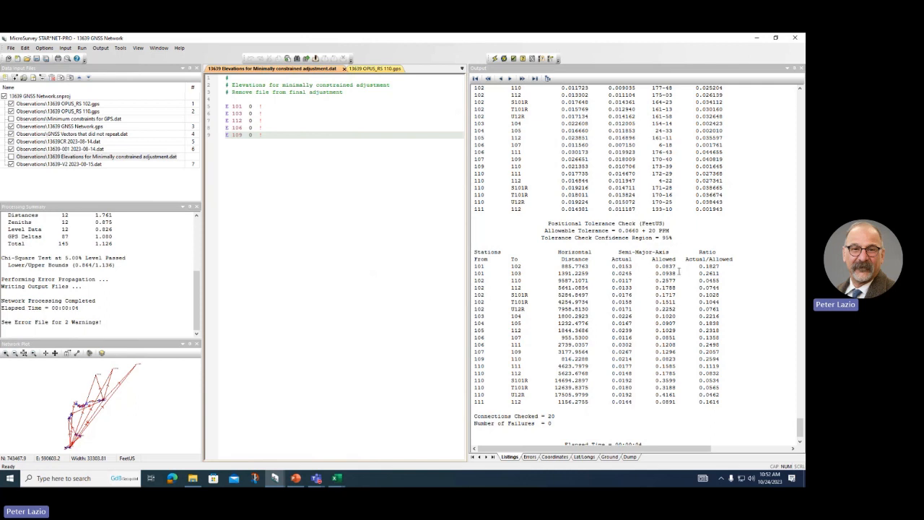
{"action": "scroll", "coordinate": [665, 280], "scroll_direction": "down", "scroll_amount": 1}
{"action": "scroll", "coordinate": [665, 281], "scroll_direction": "up", "scroll_amount": 3}
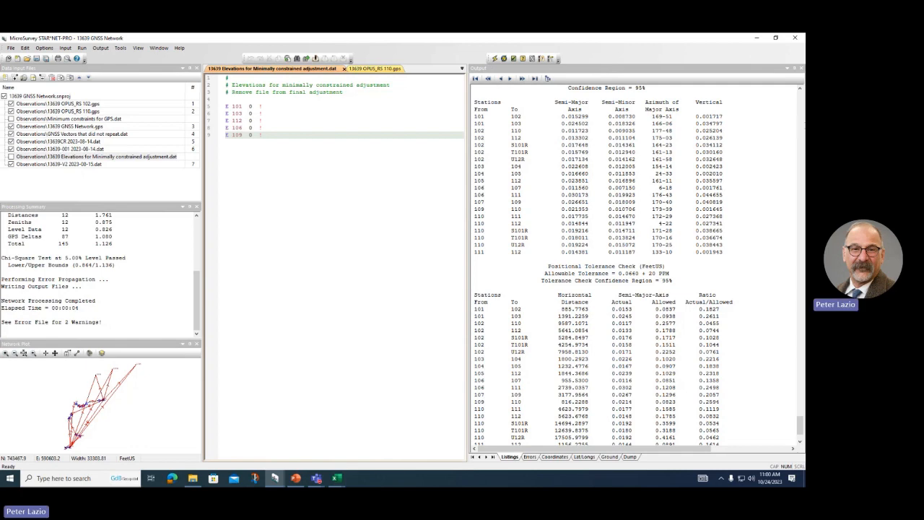
{"action": "left_click", "coordinate": [295, 478]}
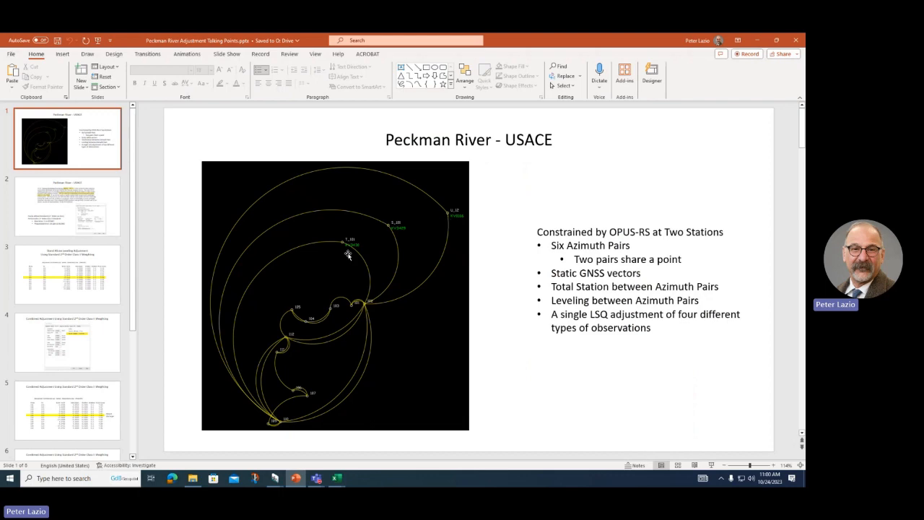
{"action": "left_click", "coordinate": [755, 41]}
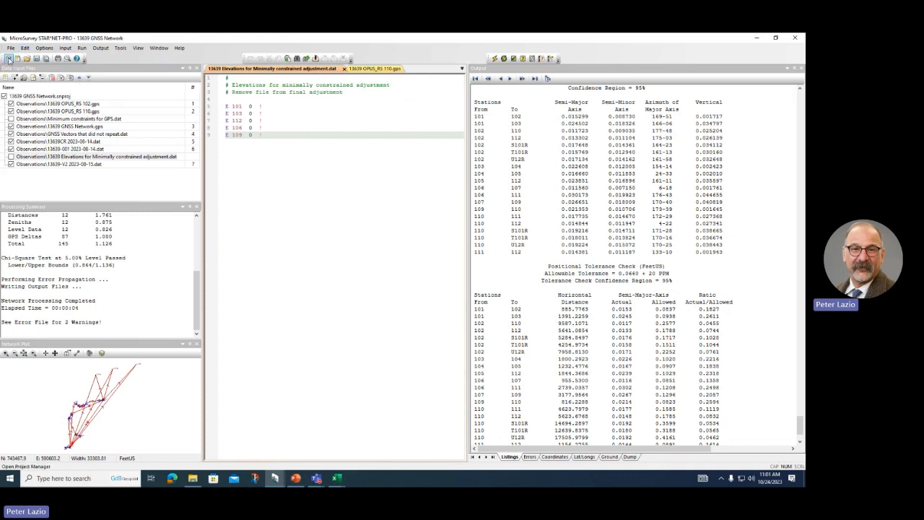
Step: Open 13639 Vertical.snproj from 03 Peckman River Adjustment > Vertical
{"action": "left_click", "coordinate": [9, 58]}
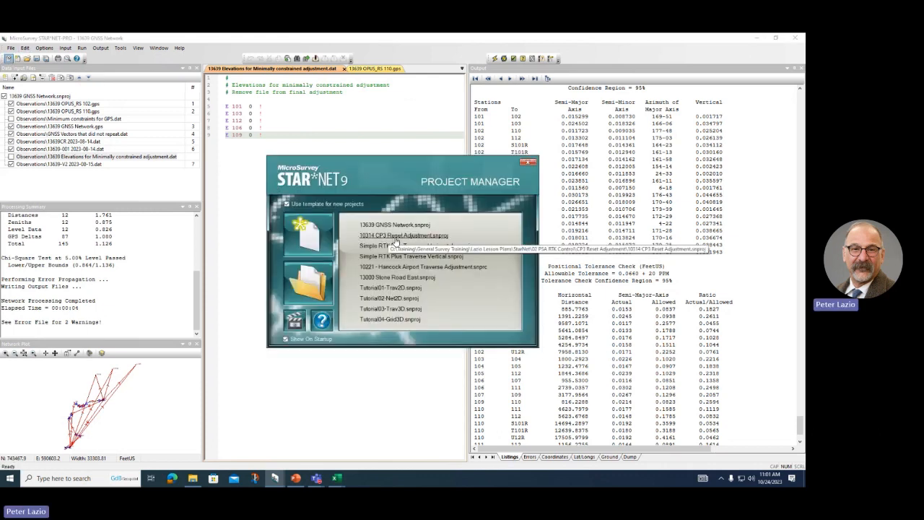
{"action": "left_click", "coordinate": [313, 280]}
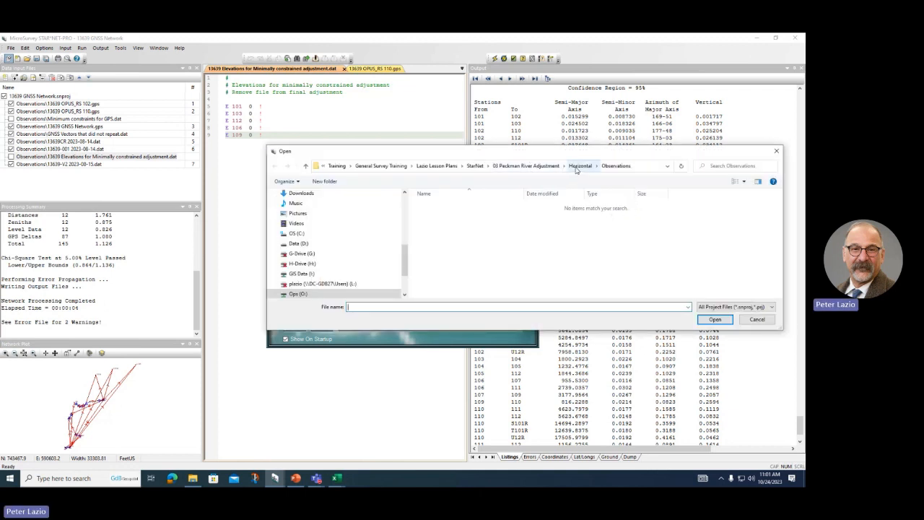
{"action": "left_click", "coordinate": [525, 165]}
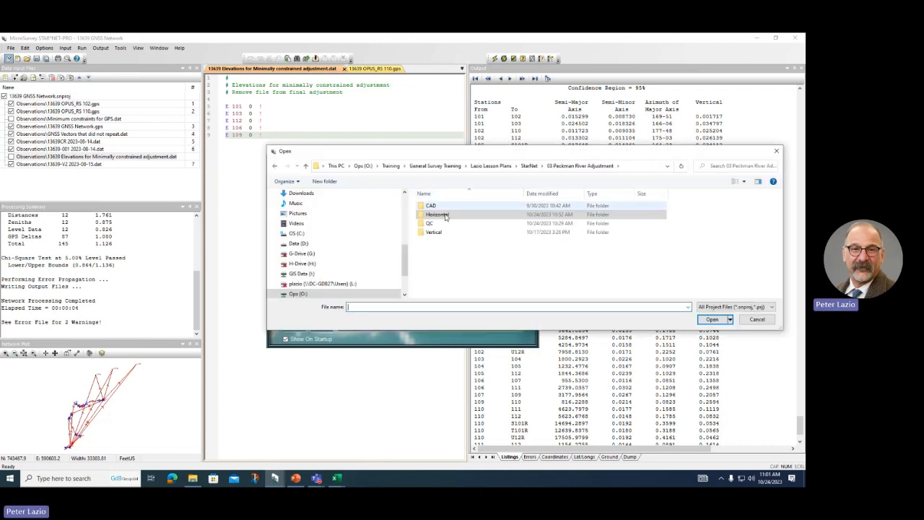
{"action": "double_click", "coordinate": [434, 232]}
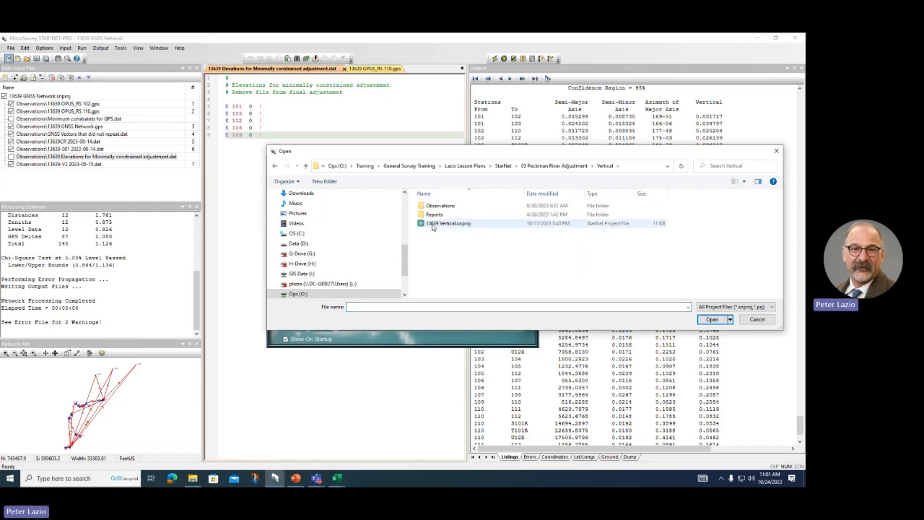
{"action": "double_click", "coordinate": [434, 224]}
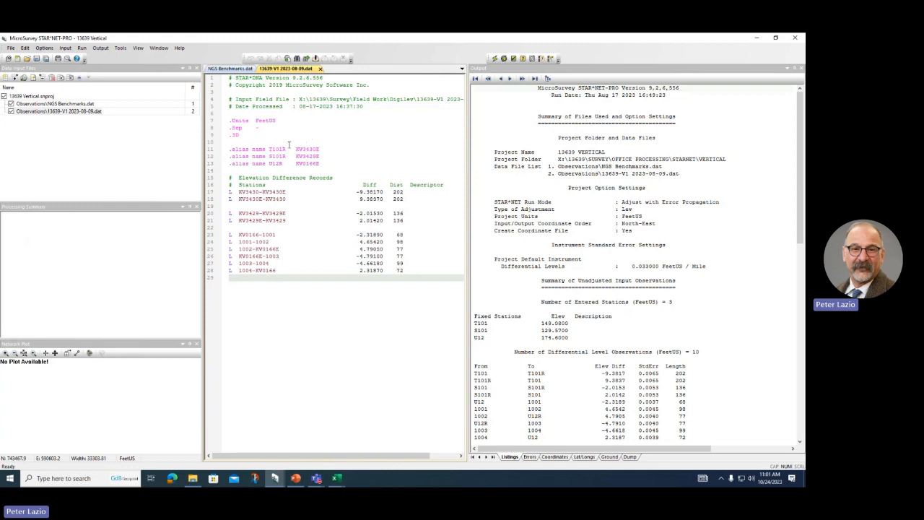
Step: Review the NGS Benchmarks and 13639-V1 data files, then run Adjust Network
{"action": "left_click", "coordinate": [271, 165]}
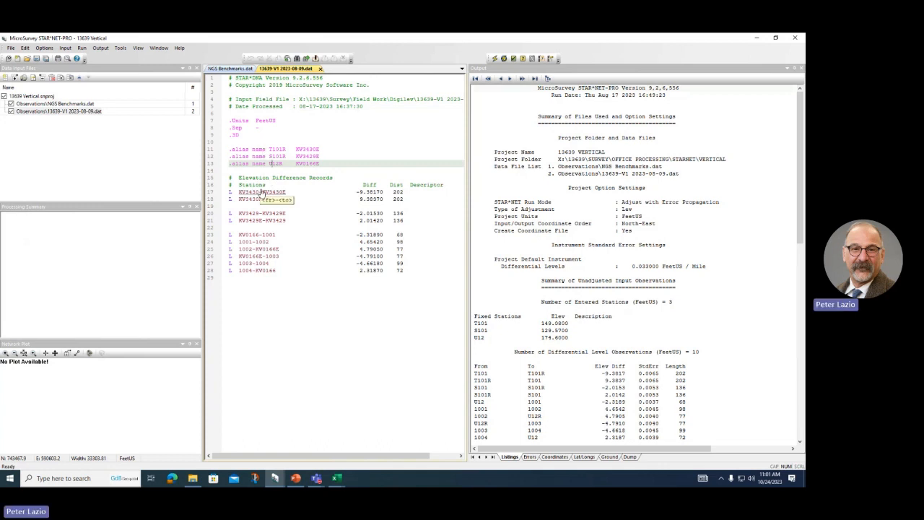
{"action": "left_click", "coordinate": [72, 104]}
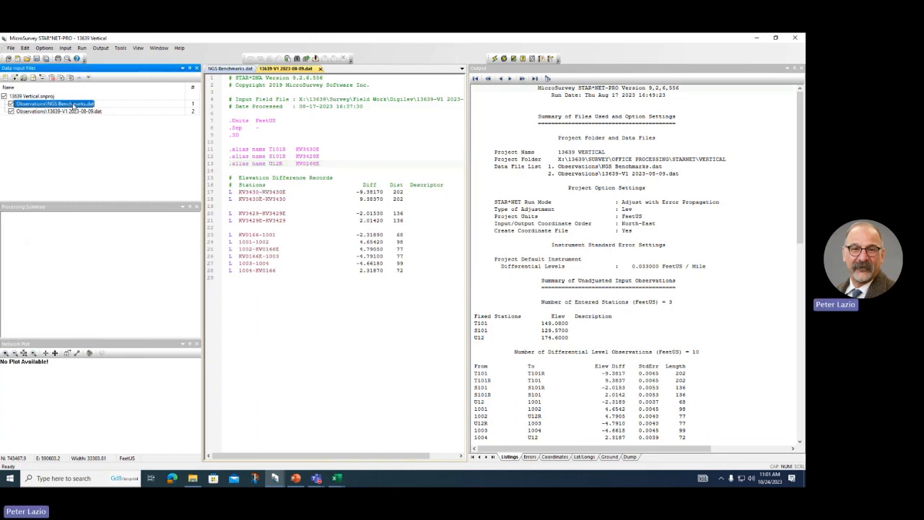
{"action": "double_click", "coordinate": [72, 105]}
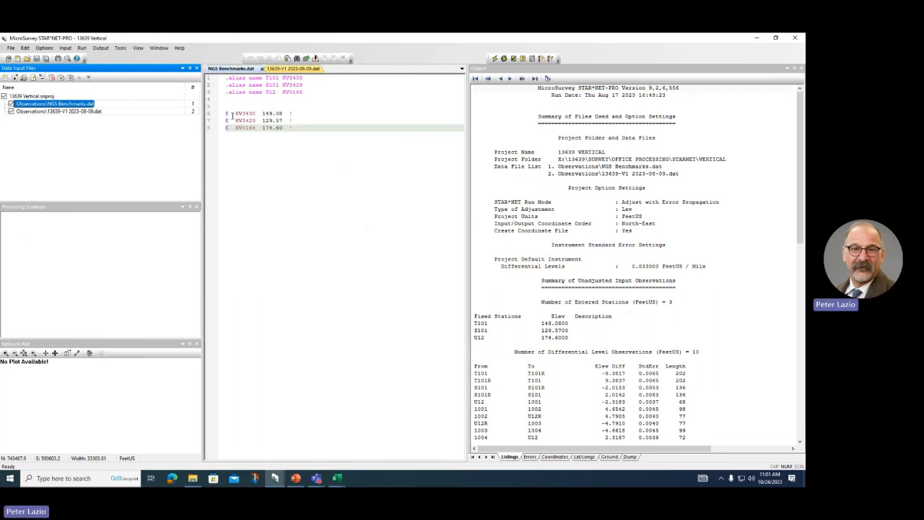
{"action": "double_click", "coordinate": [65, 111]}
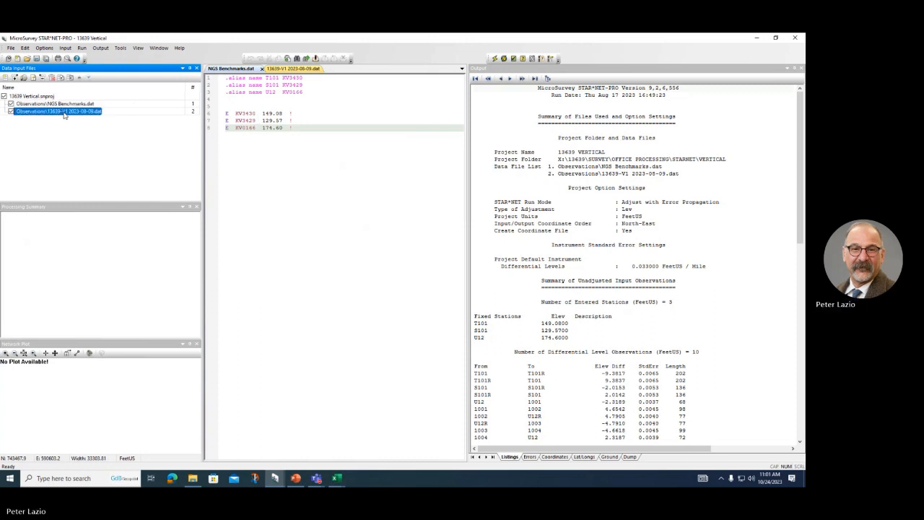
{"action": "left_click", "coordinate": [496, 59]}
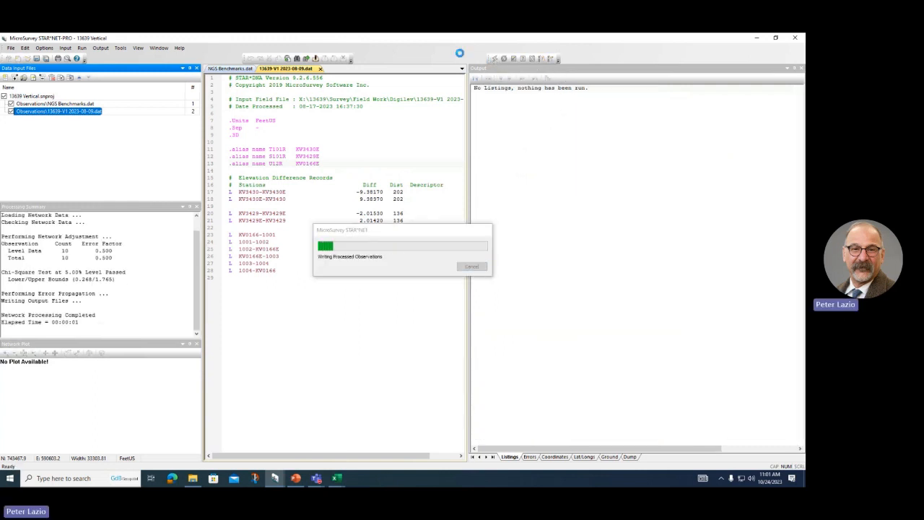
{"action": "left_click", "coordinate": [335, 478]}
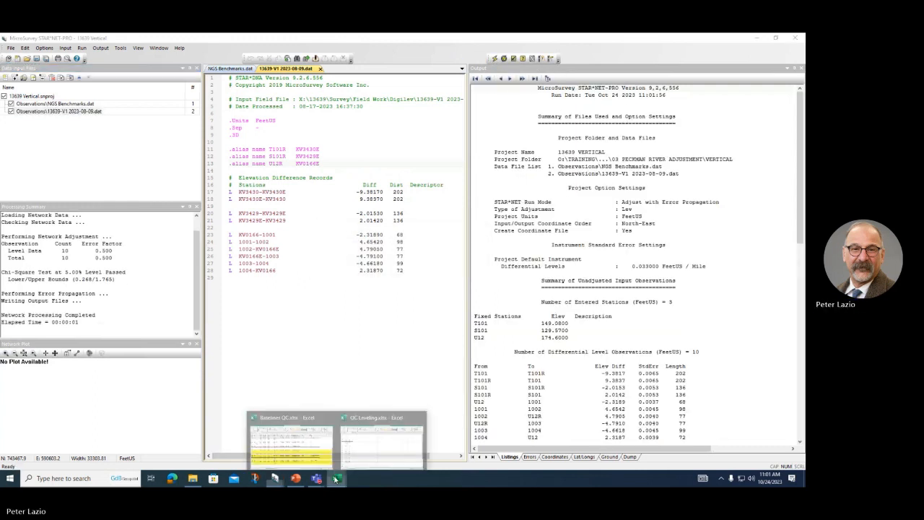
Step: On the QC-Leveling Datum Ties sheet, check the S101 and U12 loop tolerance formulas
{"action": "left_click", "coordinate": [372, 441]}
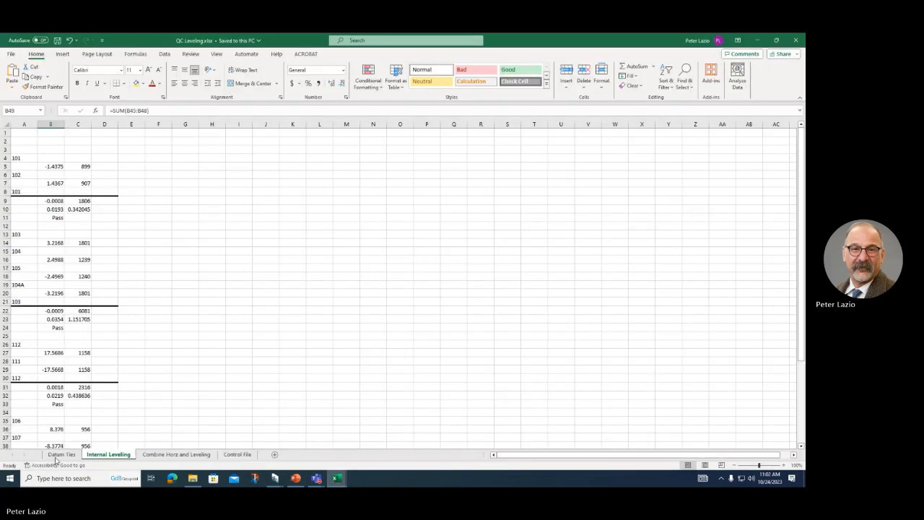
{"action": "left_click", "coordinate": [61, 455]}
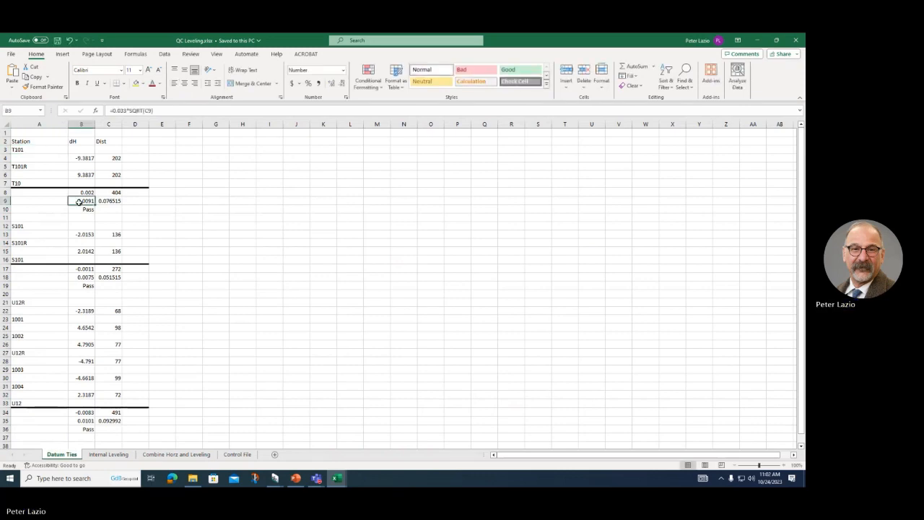
{"action": "left_click", "coordinate": [82, 276]}
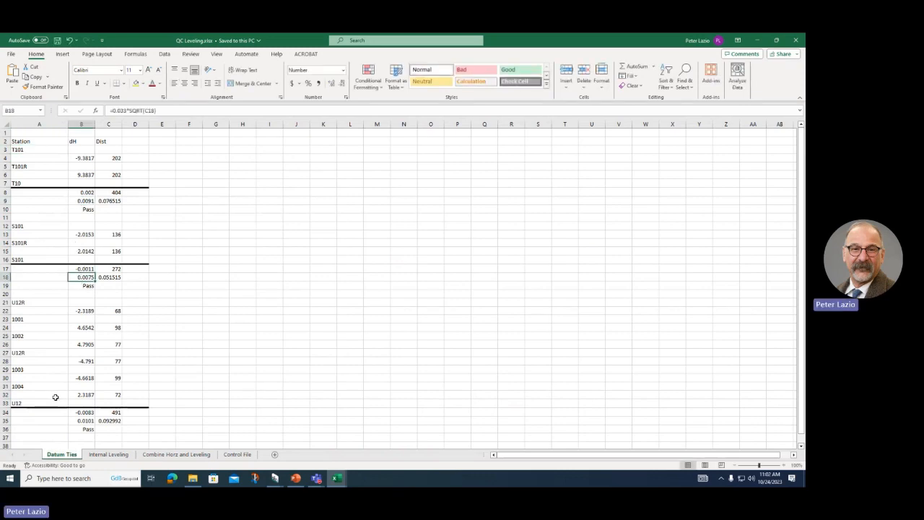
{"action": "left_click", "coordinate": [78, 421]}
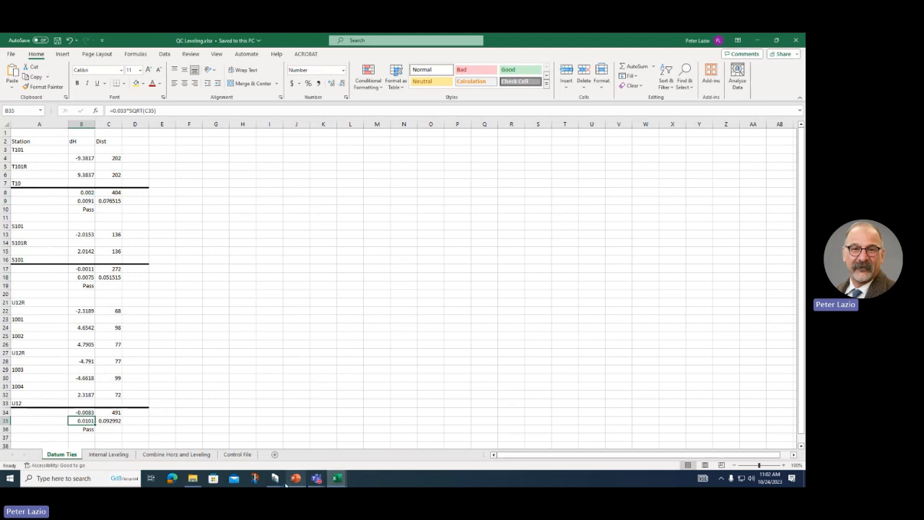
{"action": "left_click", "coordinate": [275, 480]}
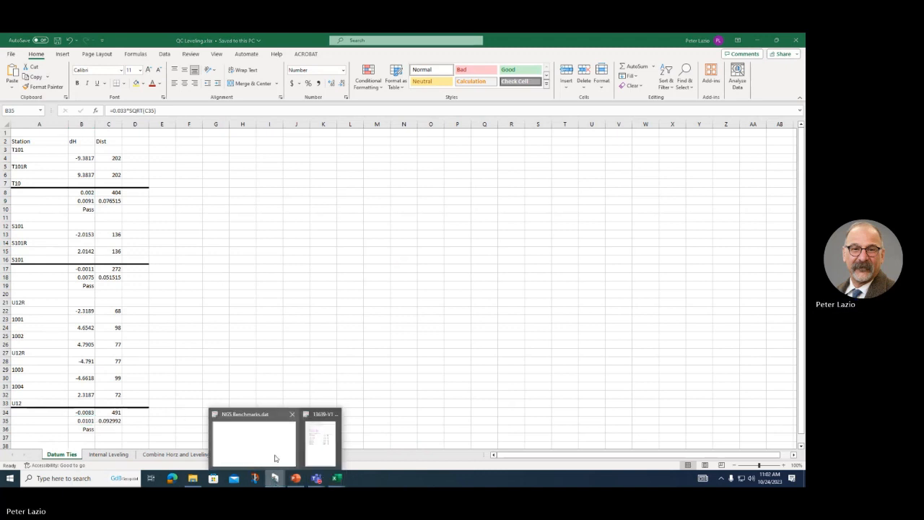
Step: Return to the 13639 Vertical project showing the NGS Benchmarks fixed elevations
{"action": "left_click", "coordinate": [267, 454]}
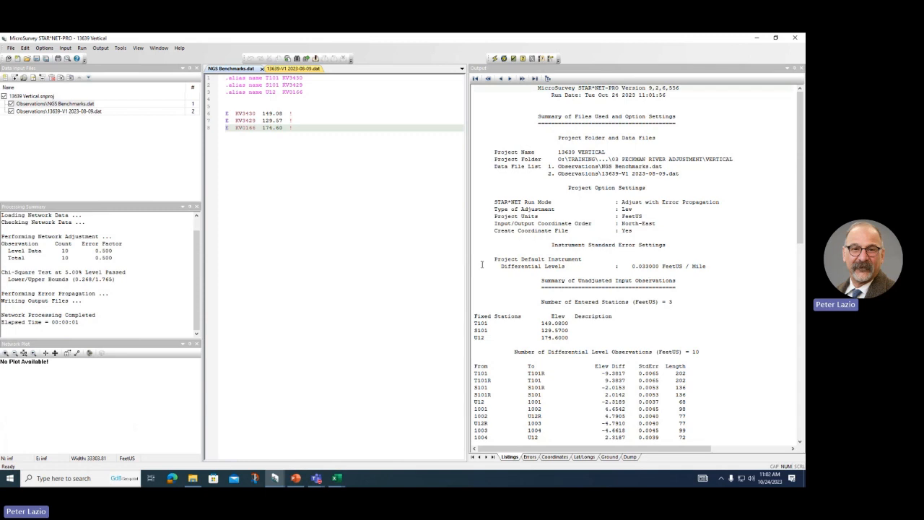
Step: Bring QC Leveling.xlsx forward on its Combine Horz and Leveling sheet
{"action": "left_click", "coordinate": [337, 479]}
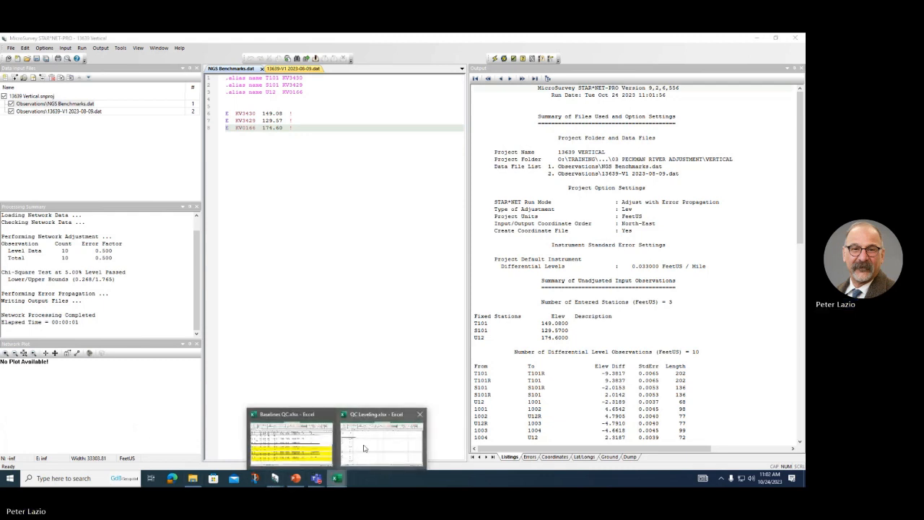
{"action": "left_click", "coordinate": [364, 449]}
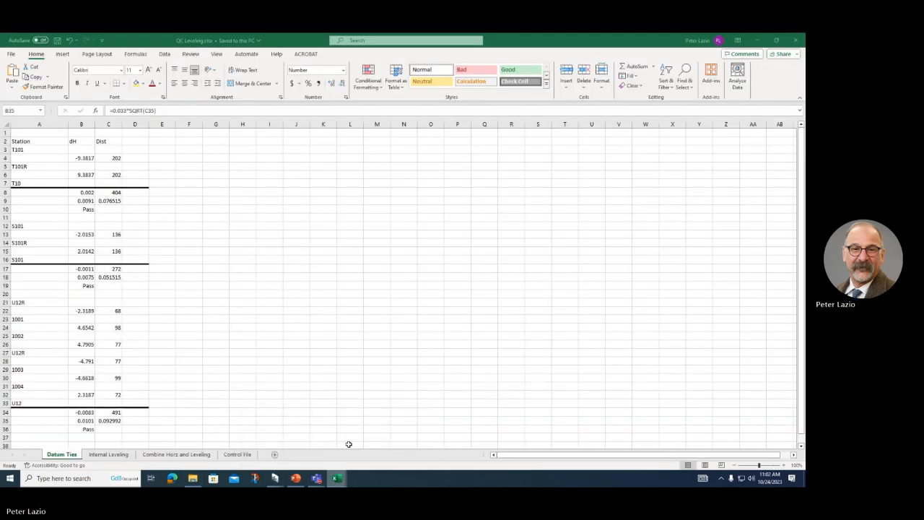
{"action": "left_click", "coordinate": [177, 454]}
{"action": "left_click", "coordinate": [564, 324]}
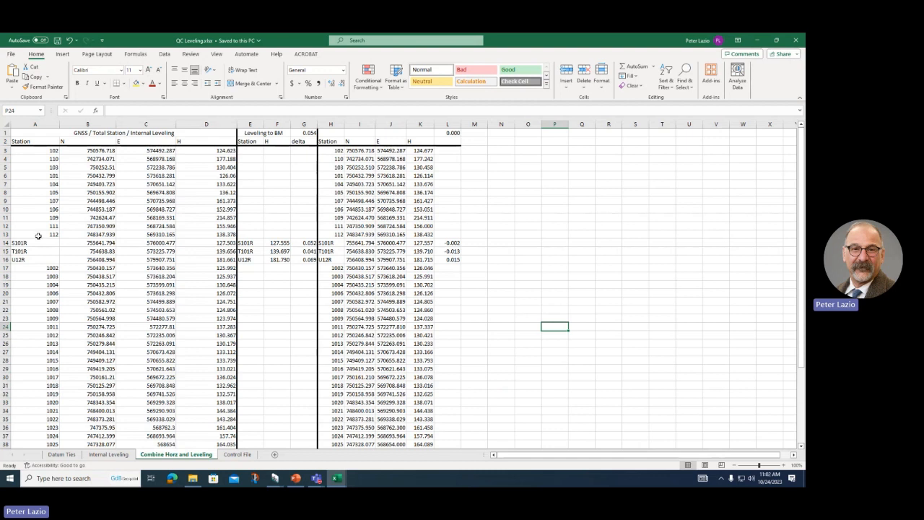
{"action": "left_click", "coordinate": [245, 243]}
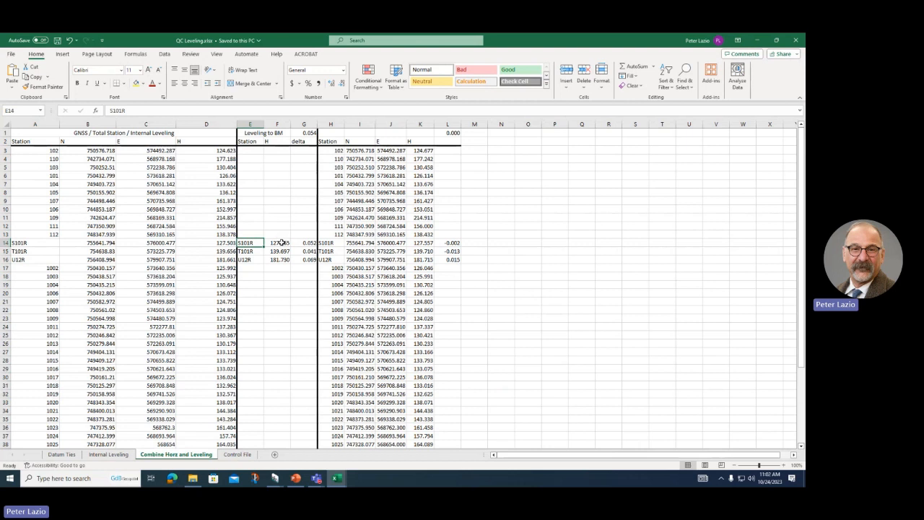
{"action": "left_click", "coordinate": [281, 243]}
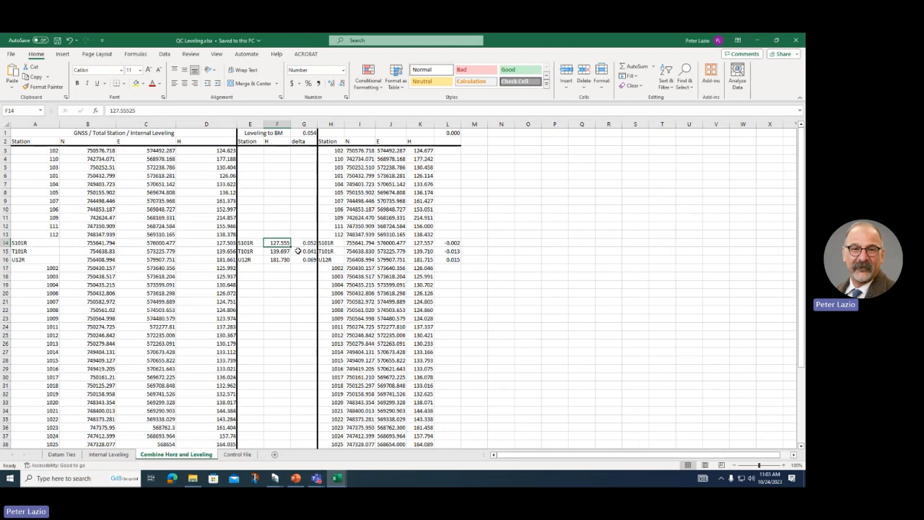
{"action": "left_click", "coordinate": [299, 259]}
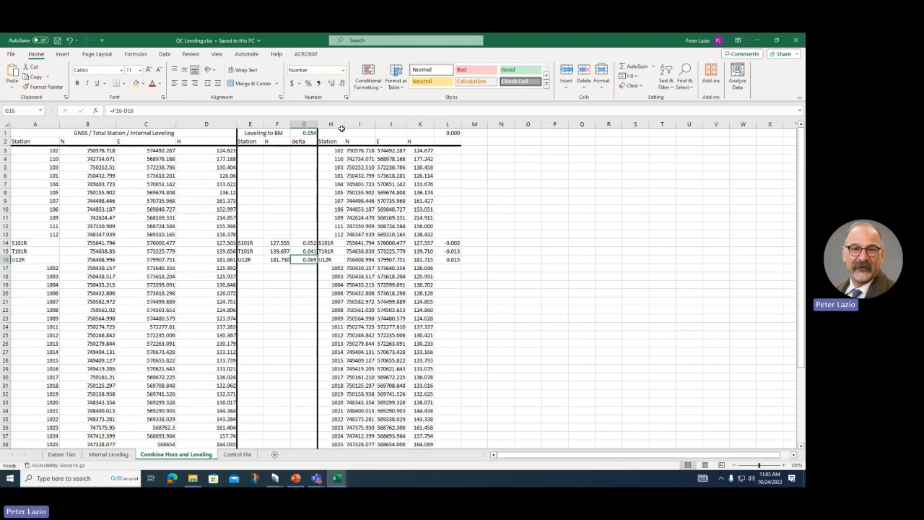
Step: Inspect the average bias in G1 and the K3 bias-adjusted height formula =D3+bias
{"action": "left_click", "coordinate": [300, 133]}
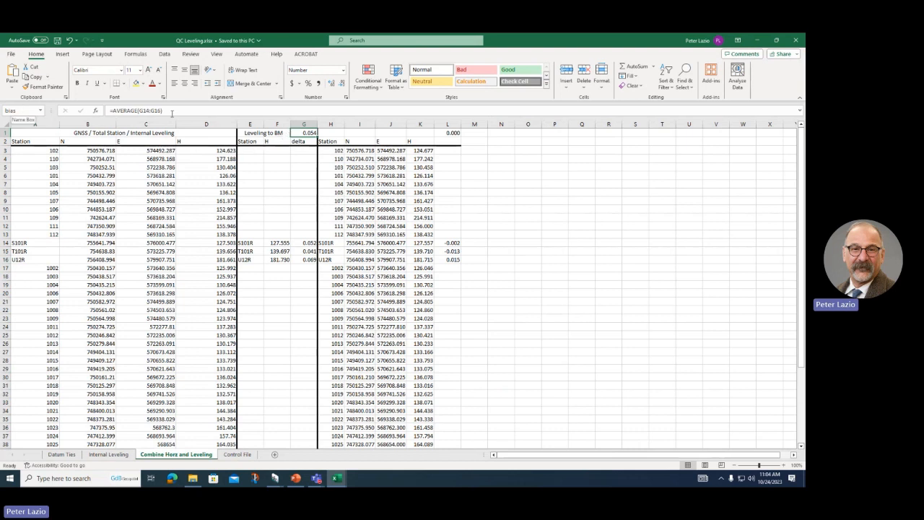
{"action": "left_click", "coordinate": [416, 150]}
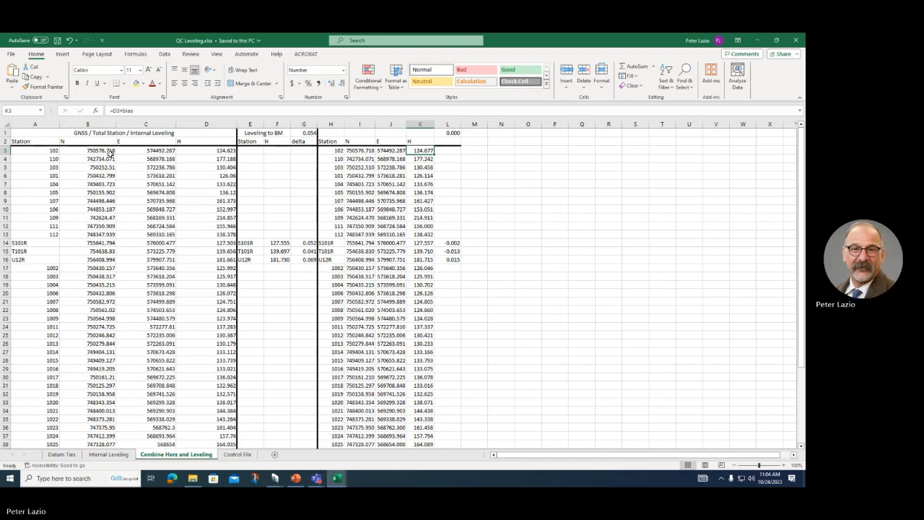
{"action": "left_click", "coordinate": [167, 105]}
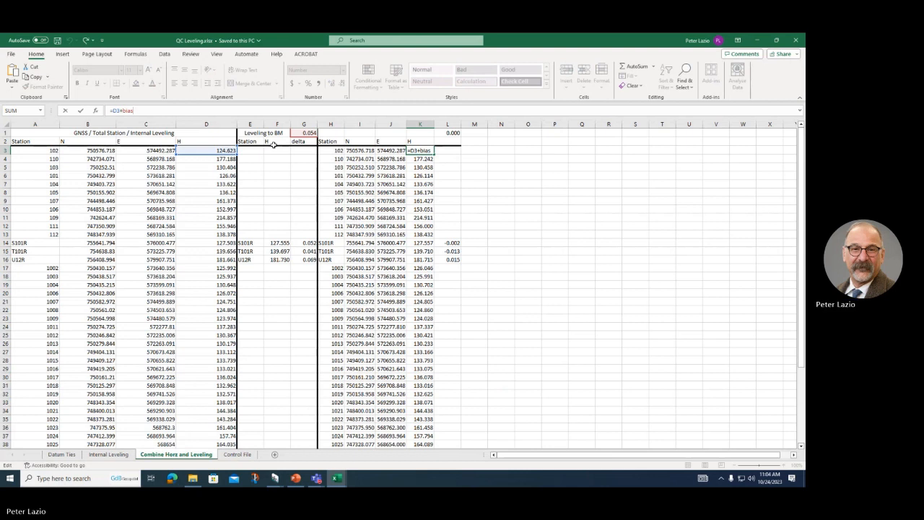
{"action": "key", "text": "ctrl+Return"}
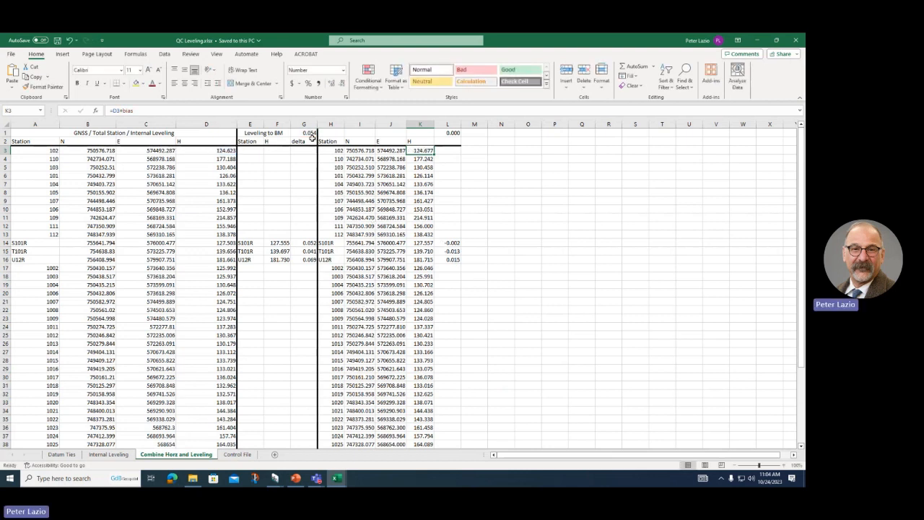
{"action": "left_click", "coordinate": [468, 262]}
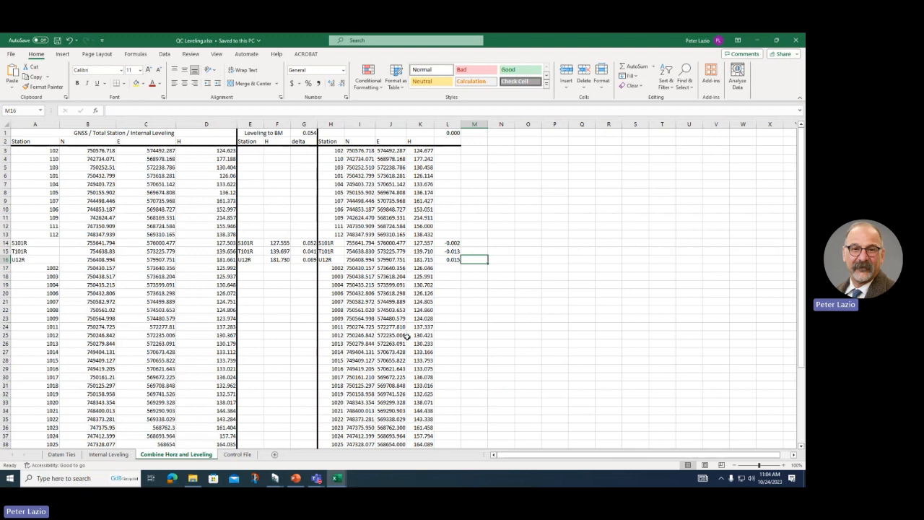
Step: Check the Control File height in D2, then copy the combined coordinates in columns H–K
{"action": "left_click", "coordinate": [237, 454]}
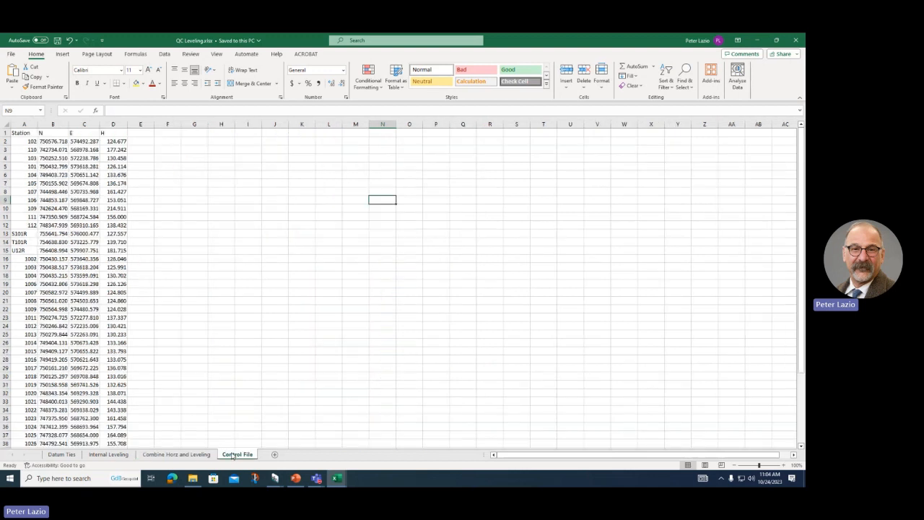
{"action": "left_click", "coordinate": [111, 141]}
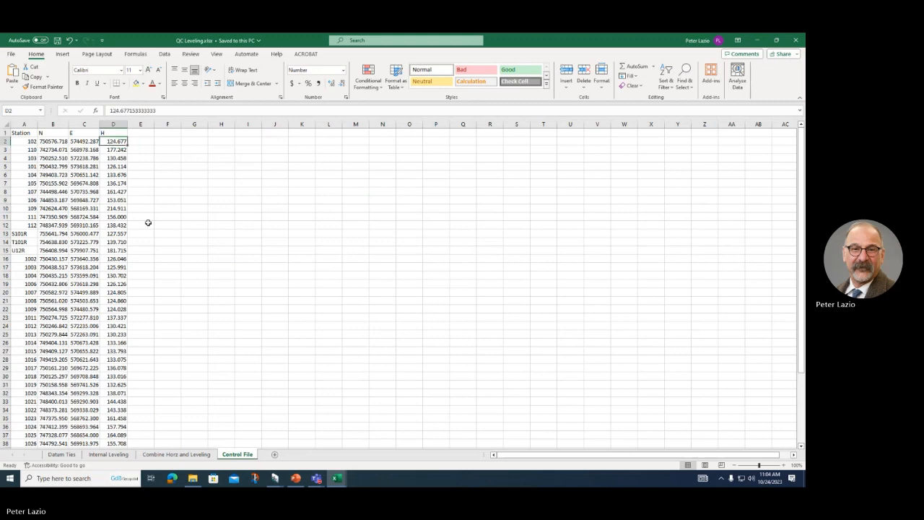
{"action": "left_click", "coordinate": [178, 455]}
{"action": "left_click", "coordinate": [420, 124]}
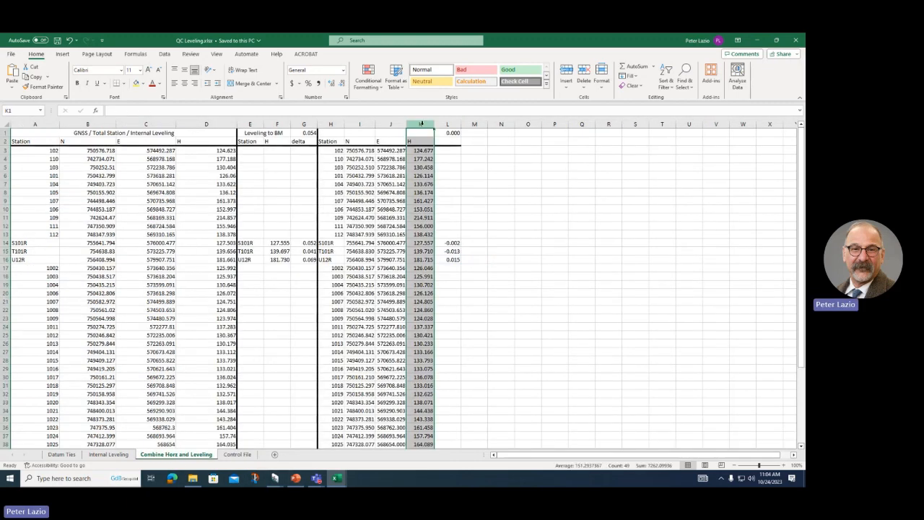
{"action": "left_click", "coordinate": [334, 126]}
{"action": "left_click_drag", "start_coordinate": [334, 125], "coordinate": [412, 129]}
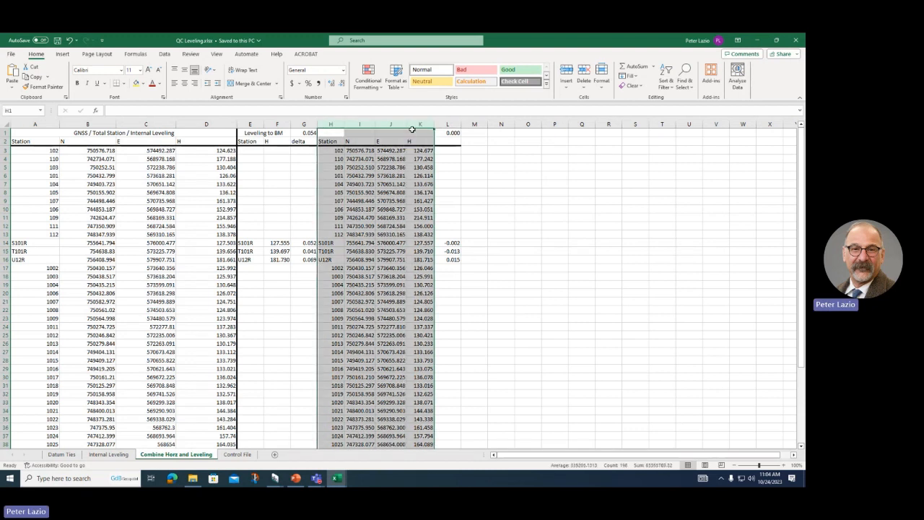
{"action": "key", "text": "ctrl+c"}
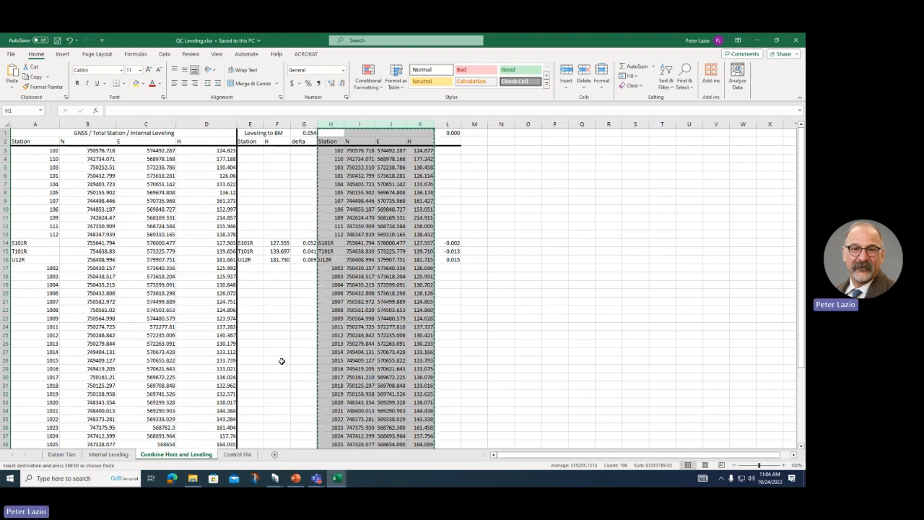
Step: Paste the coordinates as values with number formatting into a new sheet and check column D heights
{"action": "left_click", "coordinate": [274, 454]}
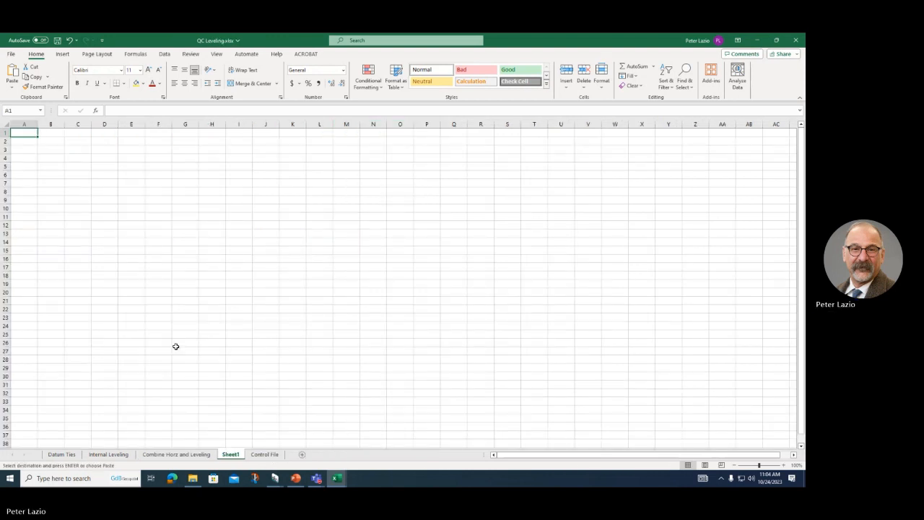
{"action": "left_click", "coordinate": [11, 88]}
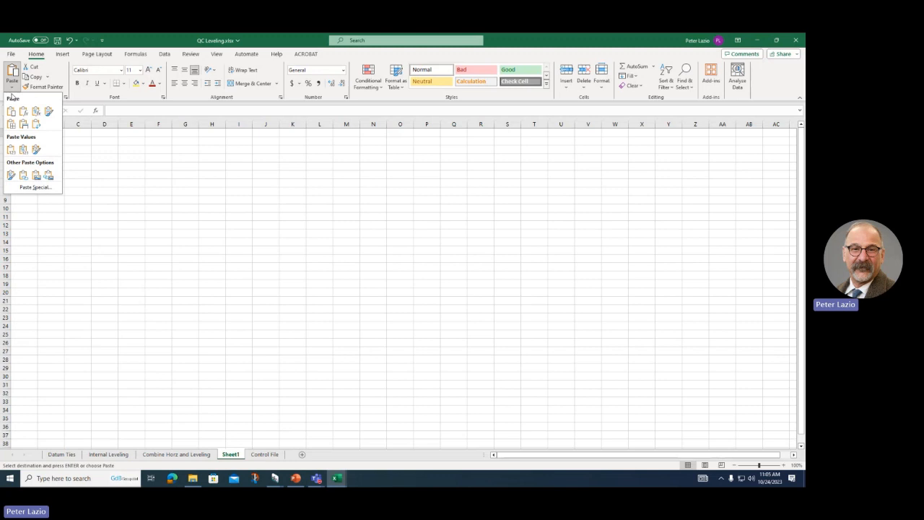
{"action": "left_click", "coordinate": [22, 150]}
{"action": "left_click", "coordinate": [208, 216]}
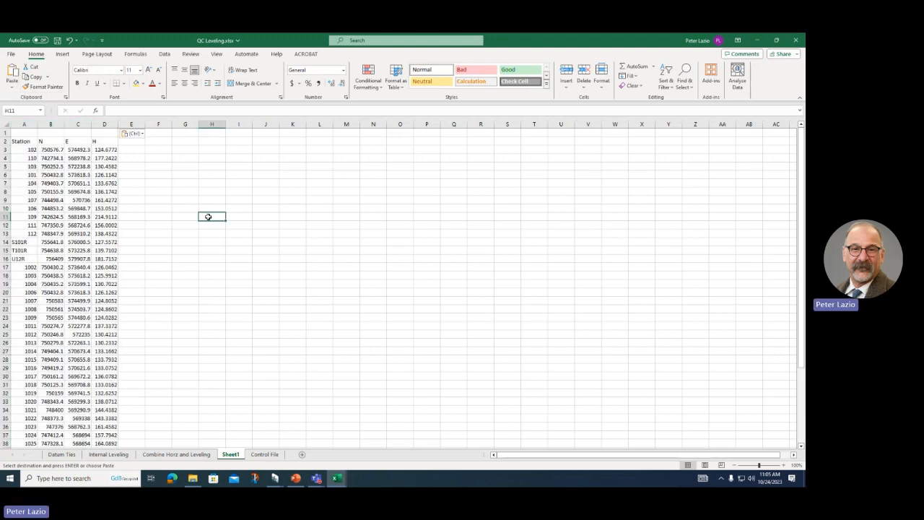
{"action": "left_click", "coordinate": [100, 150]}
{"action": "left_click", "coordinate": [101, 167]}
{"action": "left_click", "coordinate": [104, 192]}
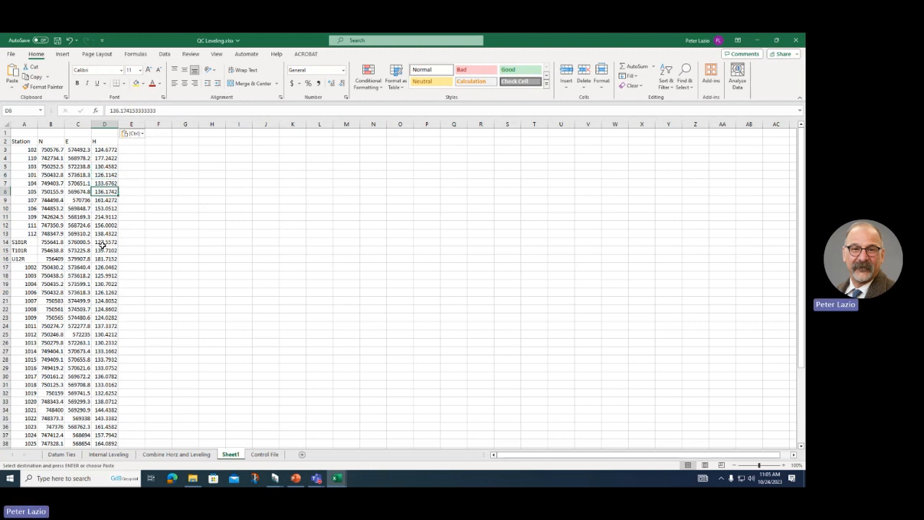
{"action": "left_click", "coordinate": [105, 258]}
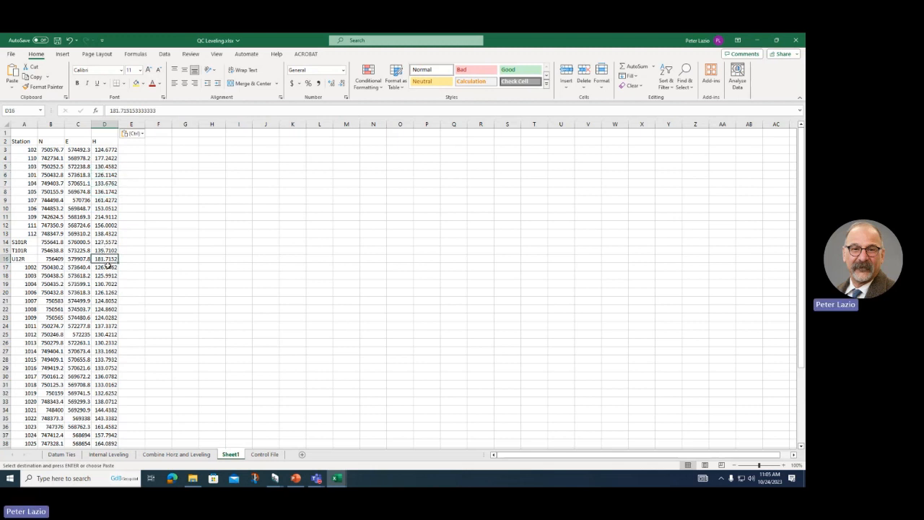
Step: Return to the Combine Horz and Leveling sheet and cancel the pending H:K copy
{"action": "left_click", "coordinate": [260, 456]}
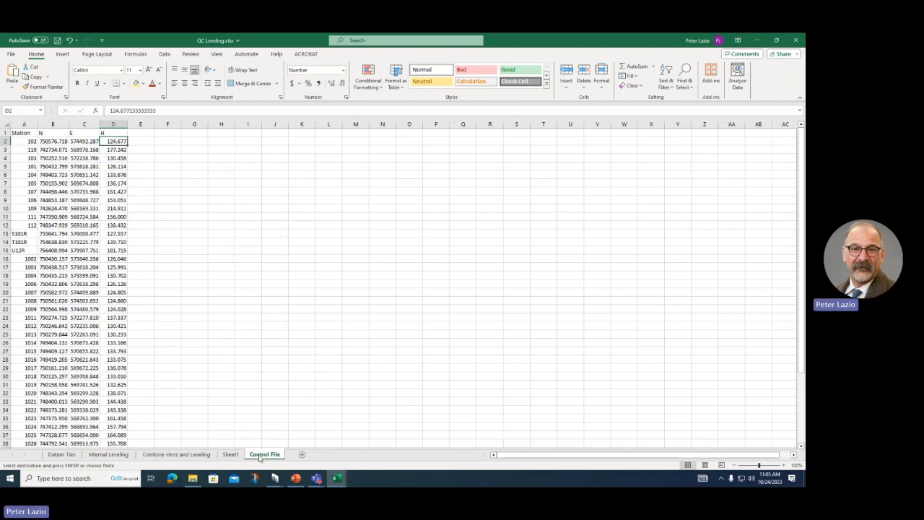
{"action": "left_click", "coordinate": [232, 455]}
{"action": "left_click", "coordinate": [250, 455]}
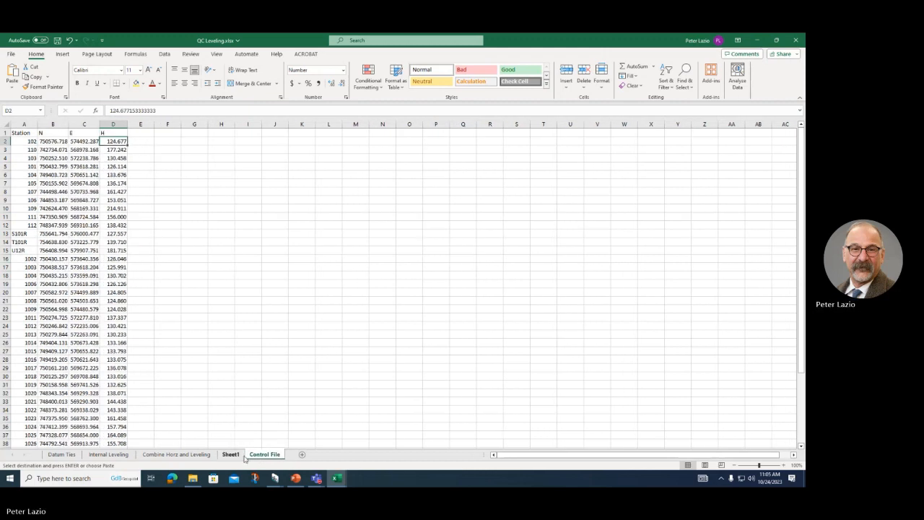
{"action": "left_click", "coordinate": [176, 454]}
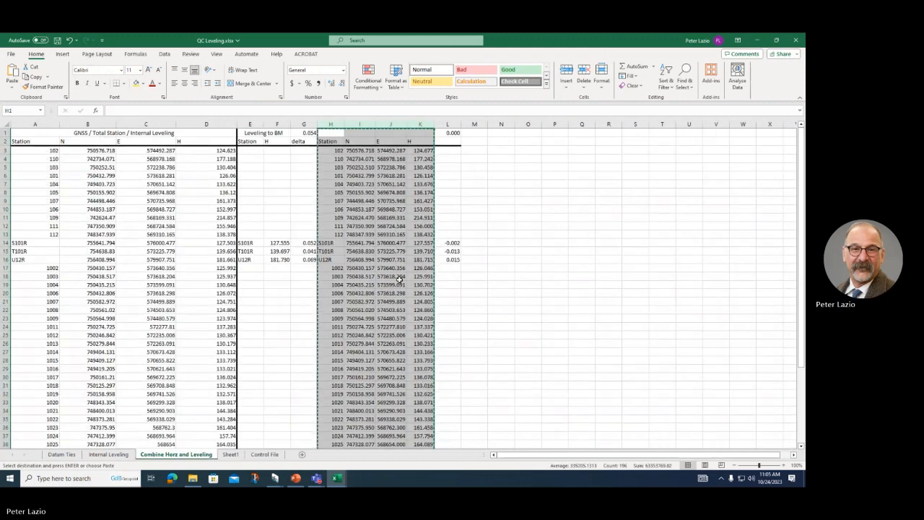
{"action": "left_click", "coordinate": [449, 285]}
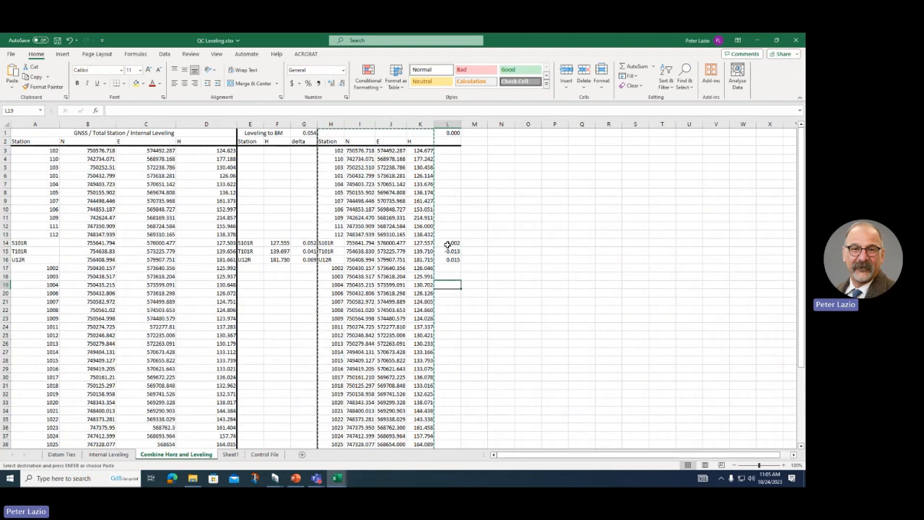
{"action": "key", "text": "Escape"}
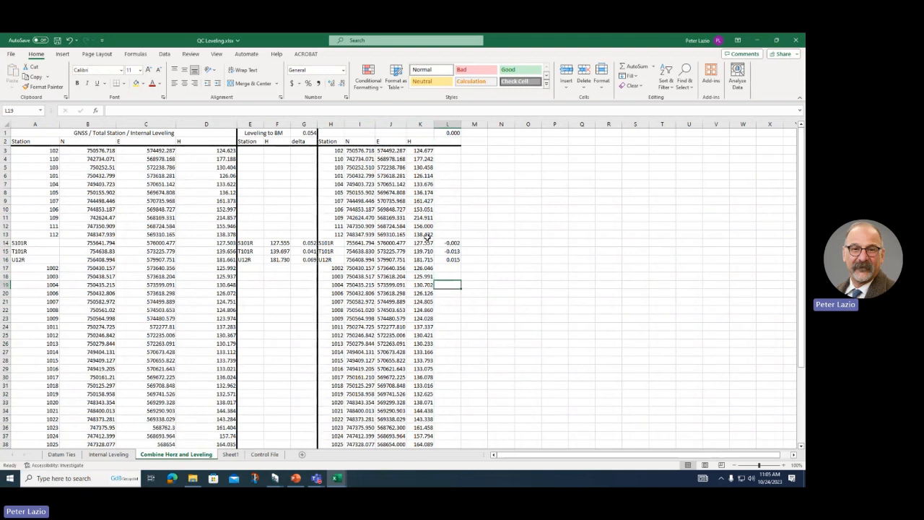
{"action": "left_click", "coordinate": [296, 479]}
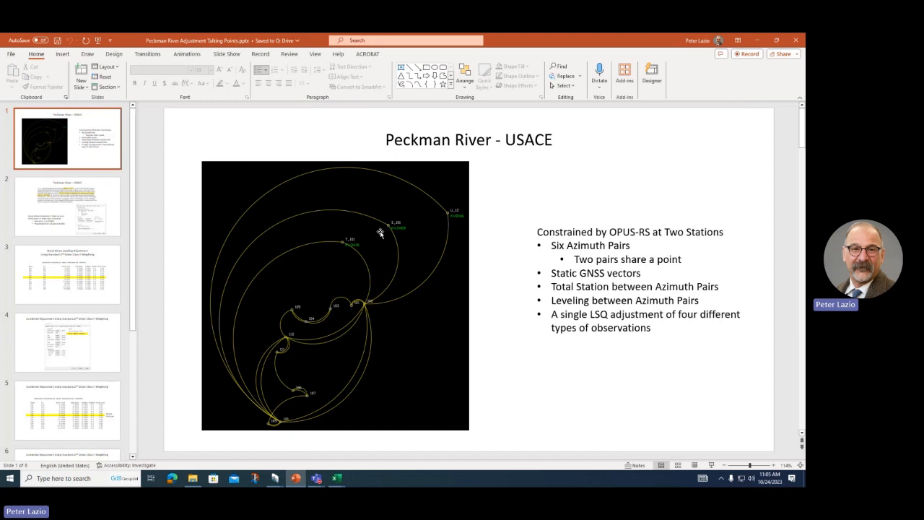
Step: Bring the QC Leveling workbook back in front of the PowerPoint deck
{"action": "mouse_move", "coordinate": [337, 474]}
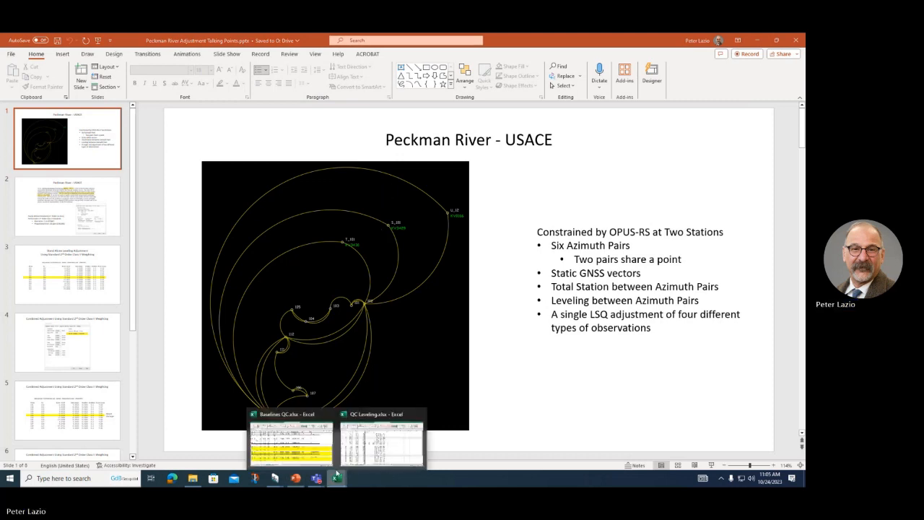
{"action": "left_click", "coordinate": [382, 439]}
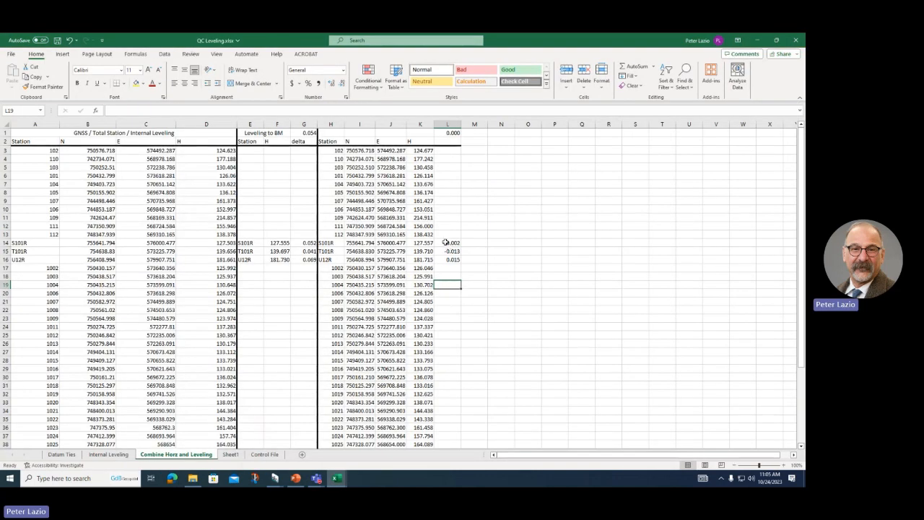
Step: Inspect the =F16-K16 height difference formula in L16, then bring up the Peckman River - USACE slide
{"action": "left_click", "coordinate": [447, 258]}
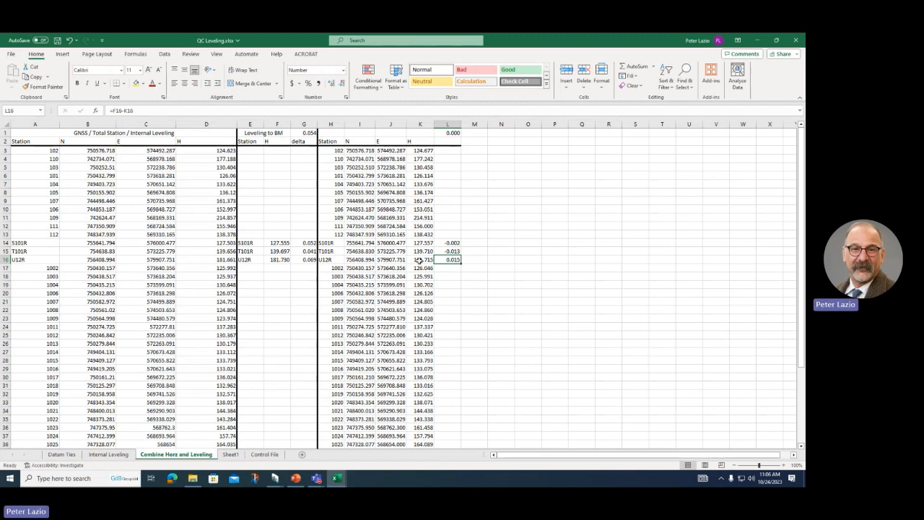
{"action": "left_click", "coordinate": [291, 481]}
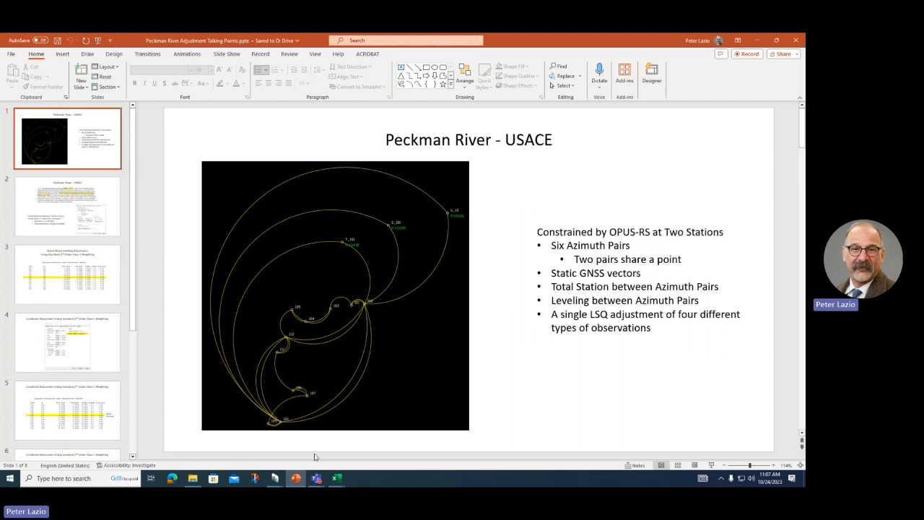
Step: Show the QC Leveling workbook's Control File sheet, then return to the Peckman River - USACE slide
{"action": "mouse_move", "coordinate": [340, 482]}
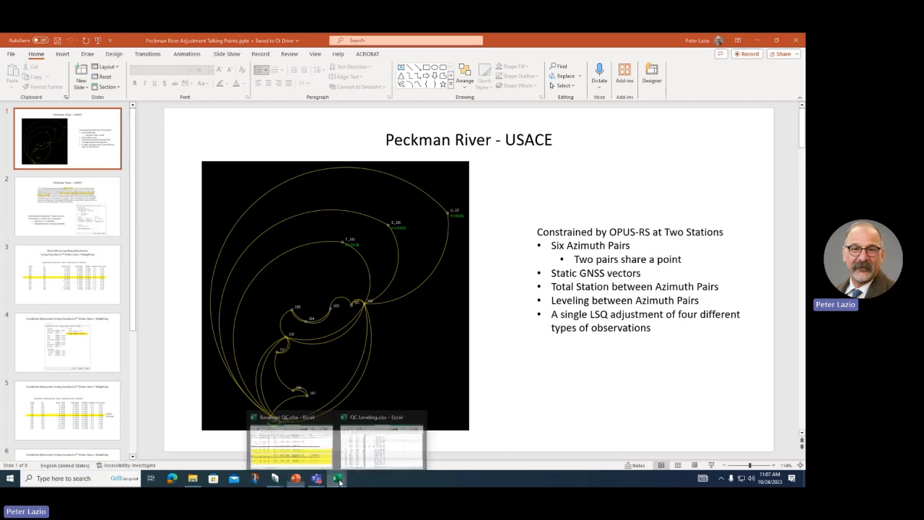
{"action": "left_click", "coordinate": [411, 449]}
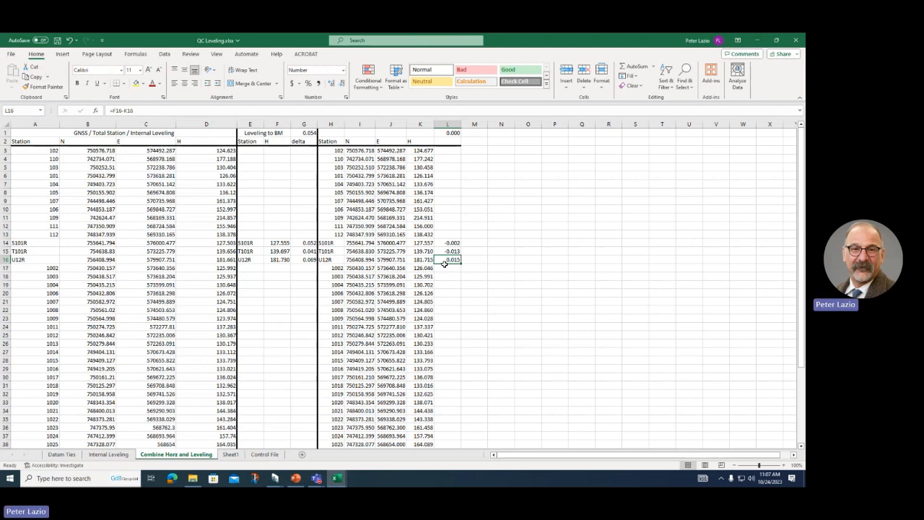
{"action": "left_click", "coordinate": [269, 454]}
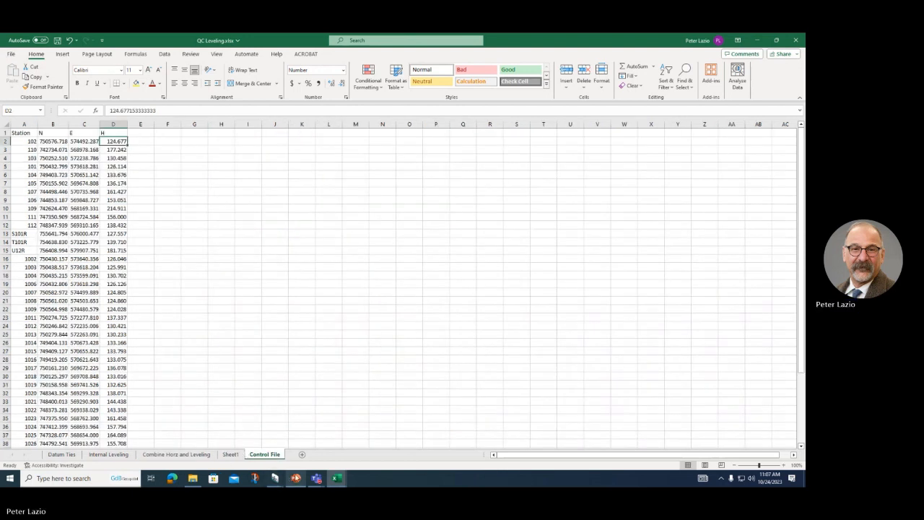
{"action": "left_click", "coordinate": [297, 480]}
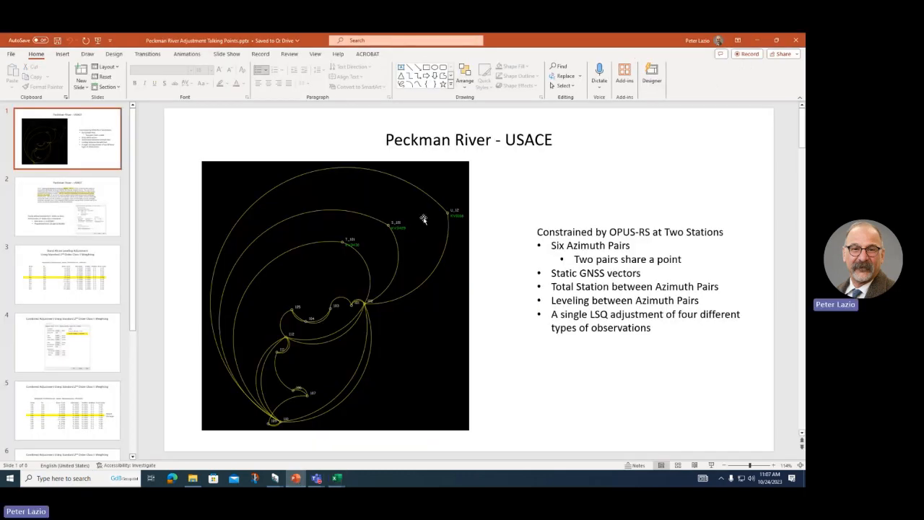